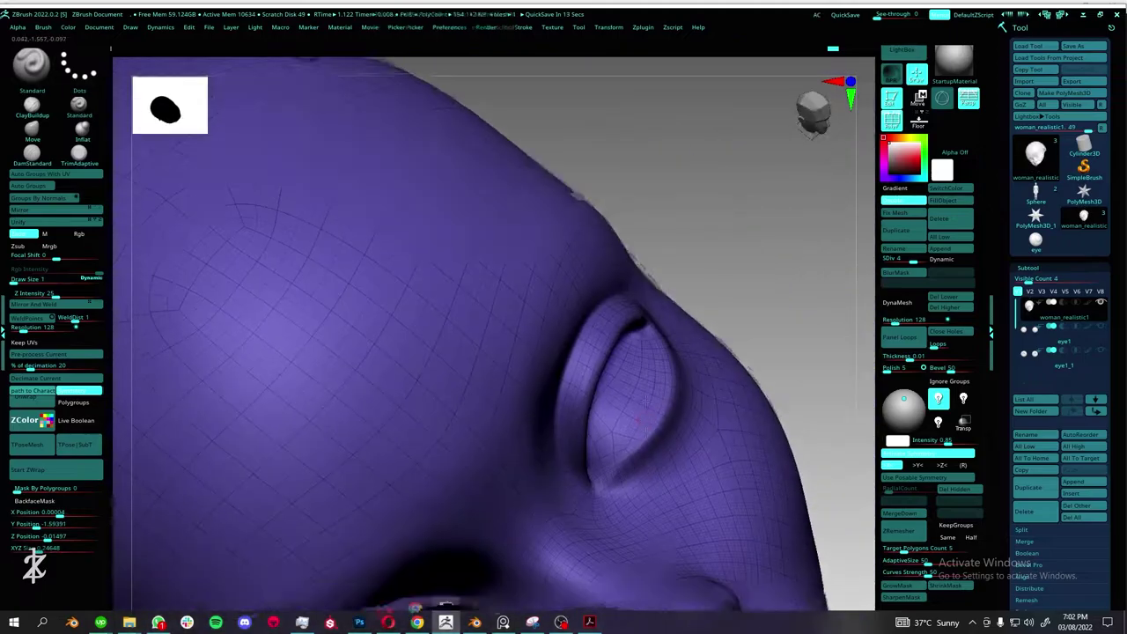
Inspect the eyelid folds around the eye and turn off the Polyframe wireframe on the head.
right_click_drag(528, 353, 588, 425, "ctrl")
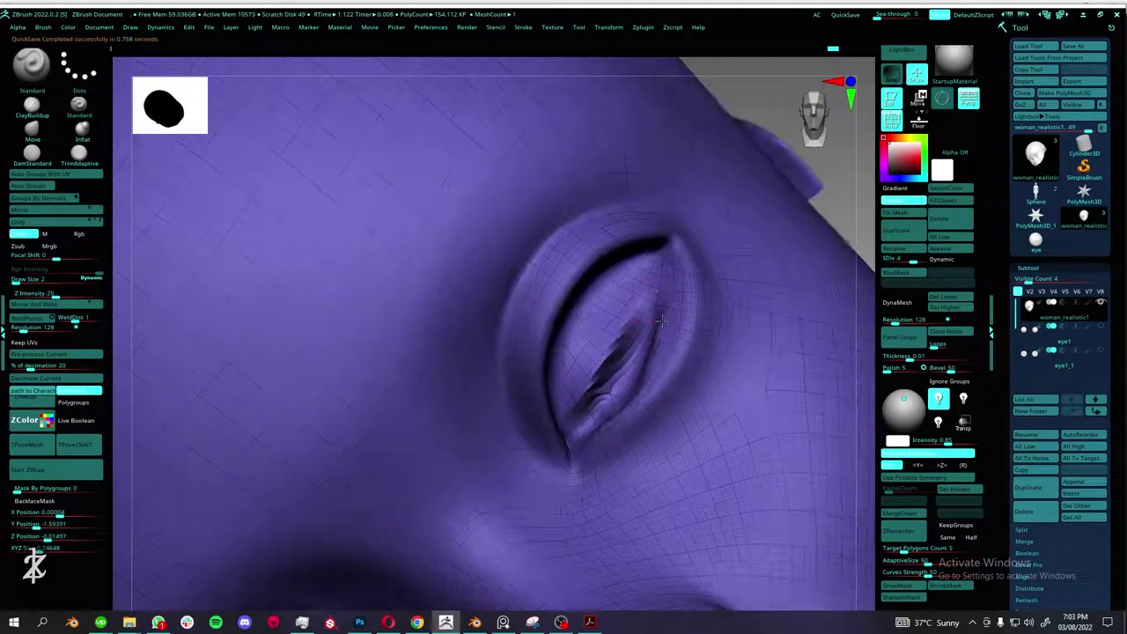
mouse_move(637, 346)
right_mouse_down()
mouse_move(513, 330)
mouse_move(581, 354)
right_mouse_up()
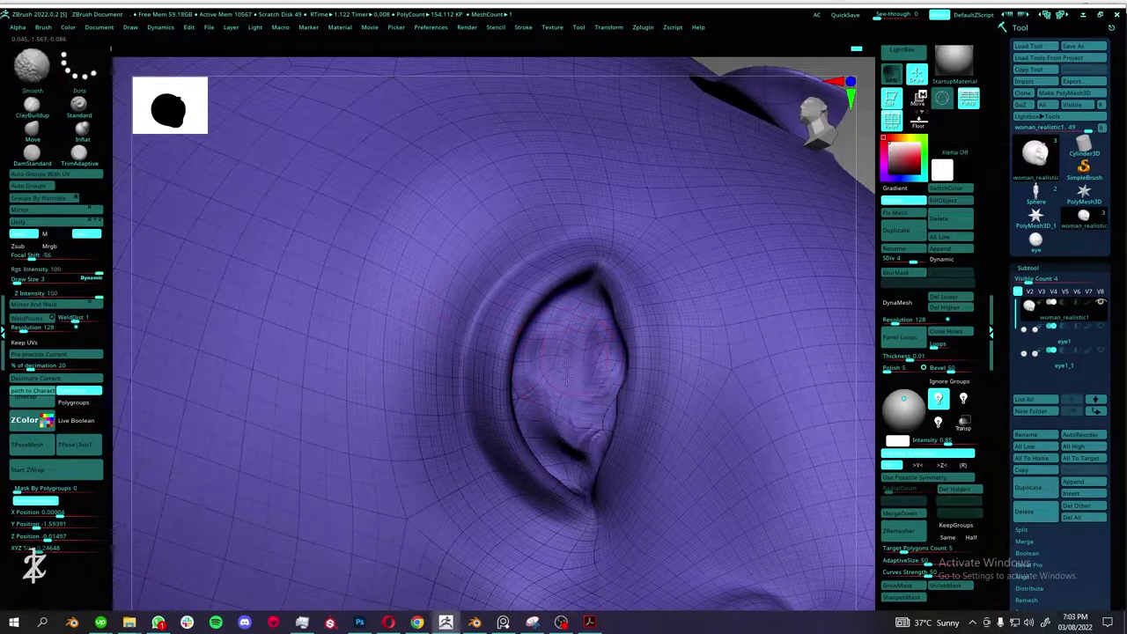
mouse_move(573, 401)
right_mouse_down()
mouse_move(570, 455)
mouse_move(616, 423)
right_mouse_up()
key("shift+f")
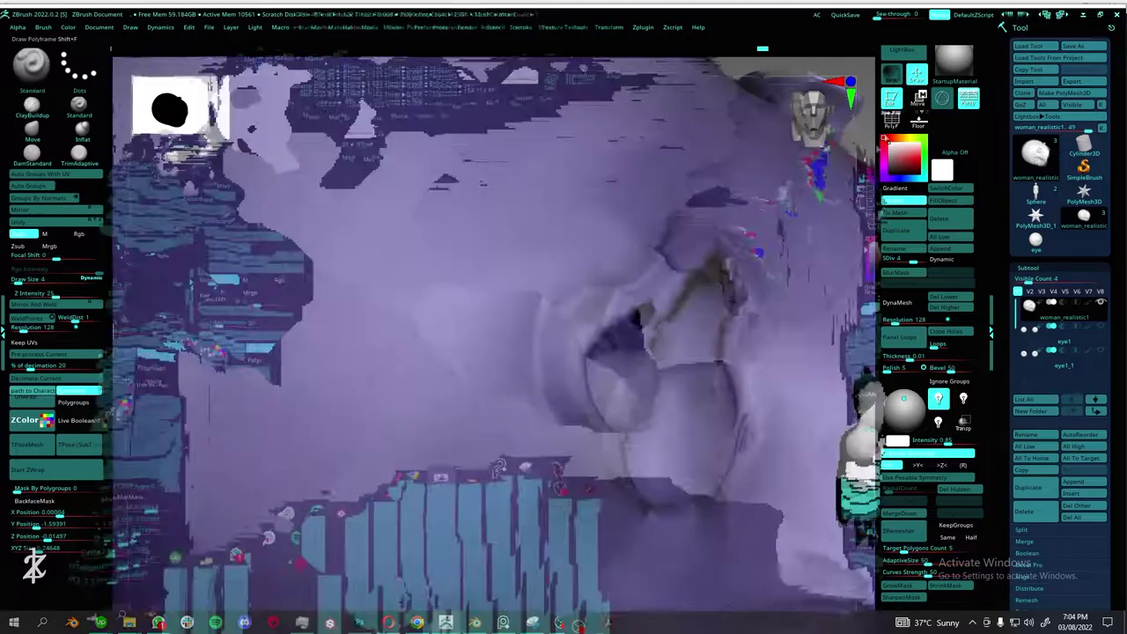
right_click_drag(725, 378, 620, 329)
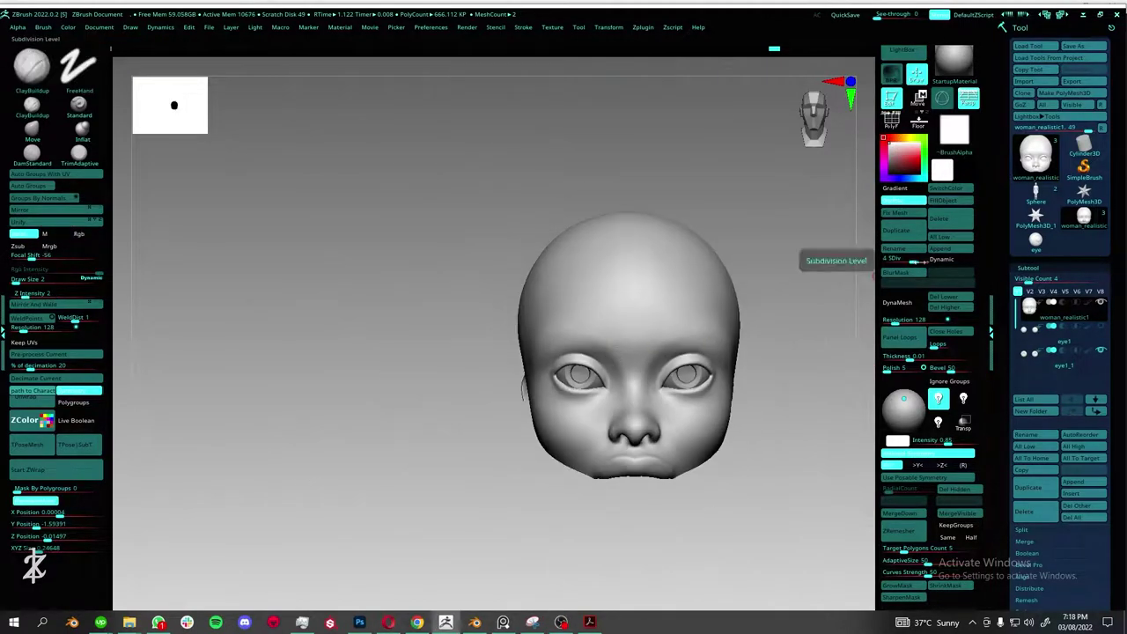
Select both eye subtools, Solo them to hide the head, and turn Polyframe back on.
left_click(1050, 349)
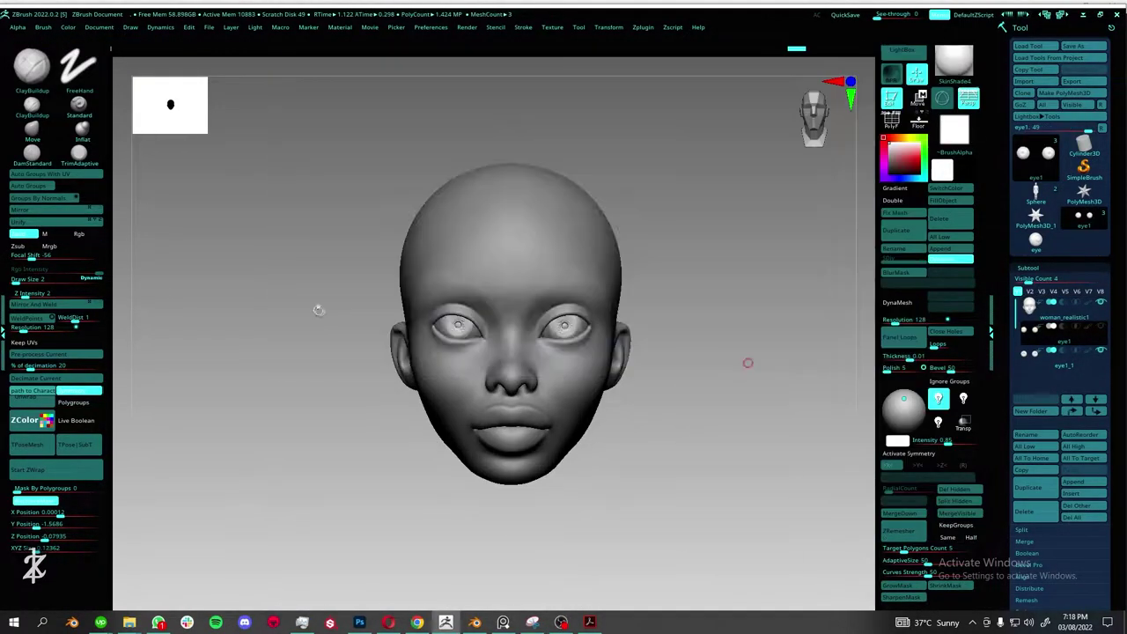
key("Down")
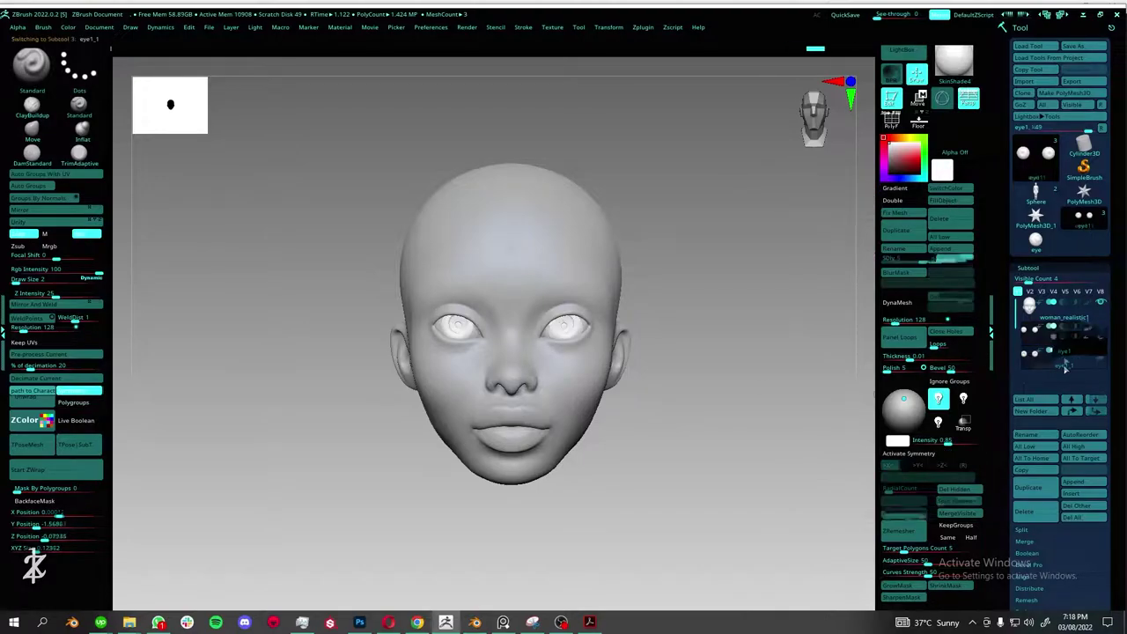
left_click(1102, 304)
key("f")
right_click_drag(591, 348, 591, 361, "ctrl")
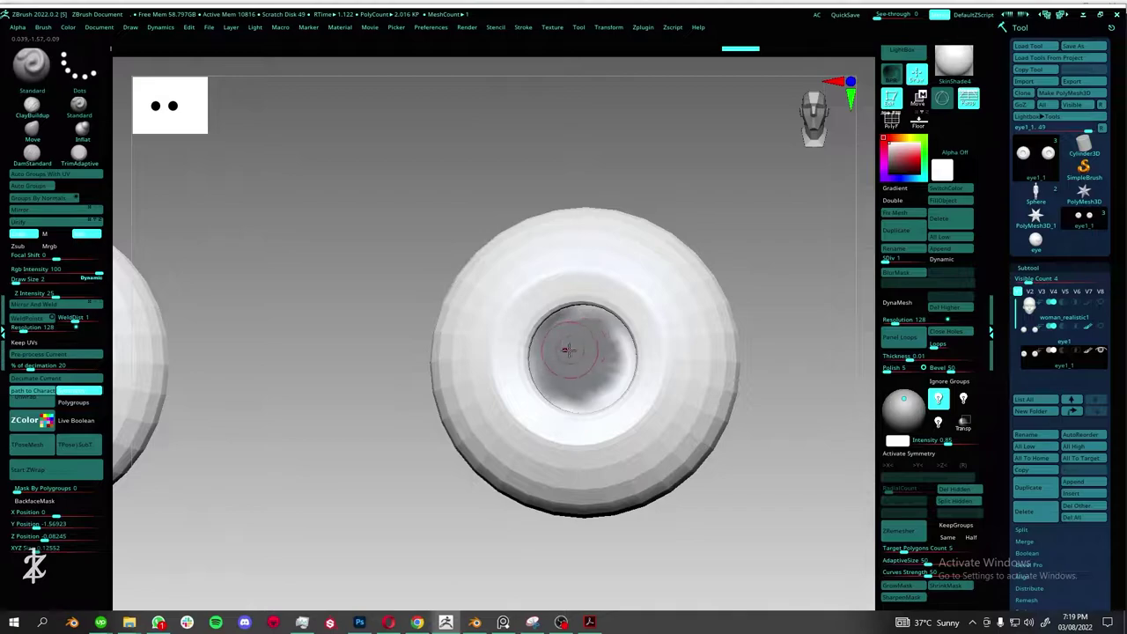
key("shift+f")
Mask the central iris area of one eye and check it from several angles.
left_click_drag(568, 350, 616, 369)
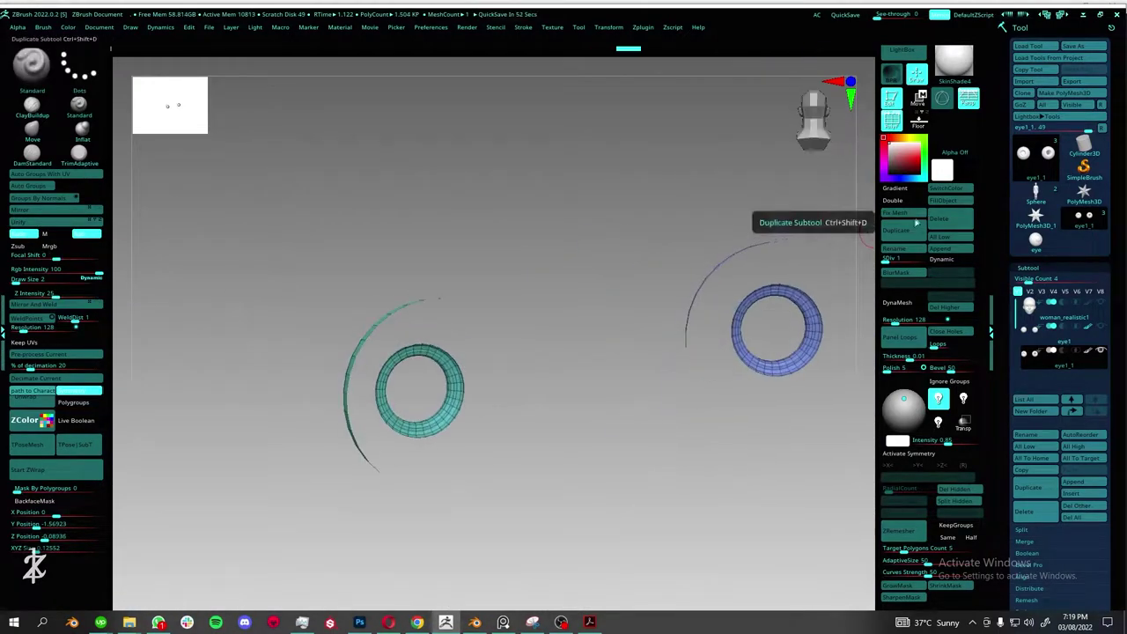
right_click_drag(866, 237, 617, 370)
right_click_drag(502, 383, 502, 414, "ctrl")
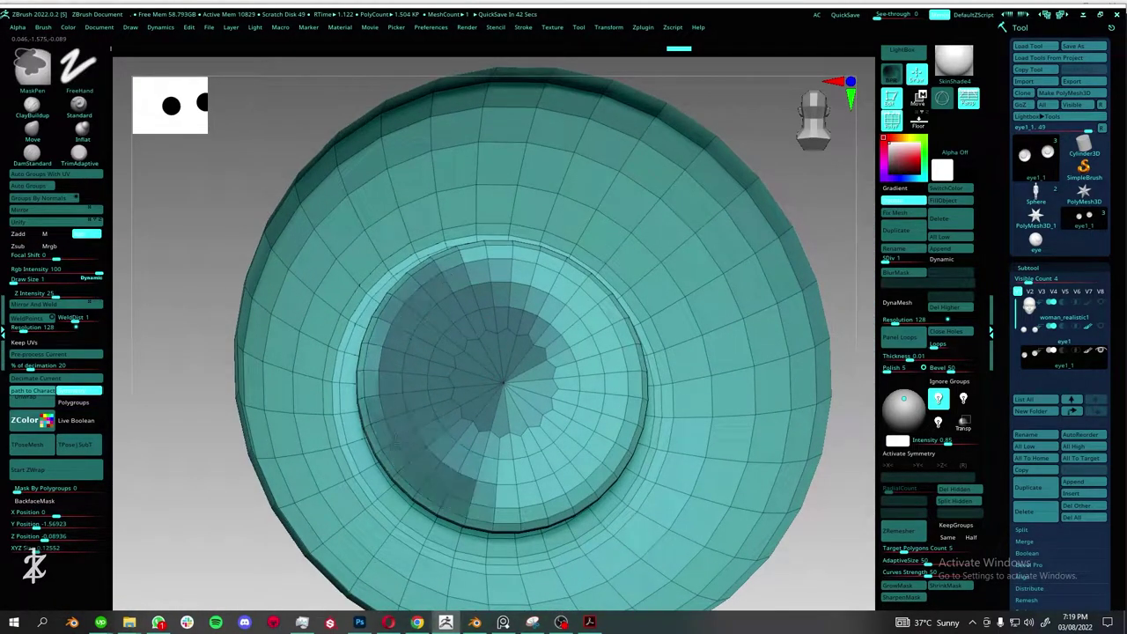
mouse_move(492, 247)
right_mouse_down("ctrl")
mouse_move(170, 385)
mouse_move(585, 396)
mouse_move(616, 352)
mouse_move(749, 277)
right_mouse_up("ctrl")
right_click_drag(863, 310, 867, 522)
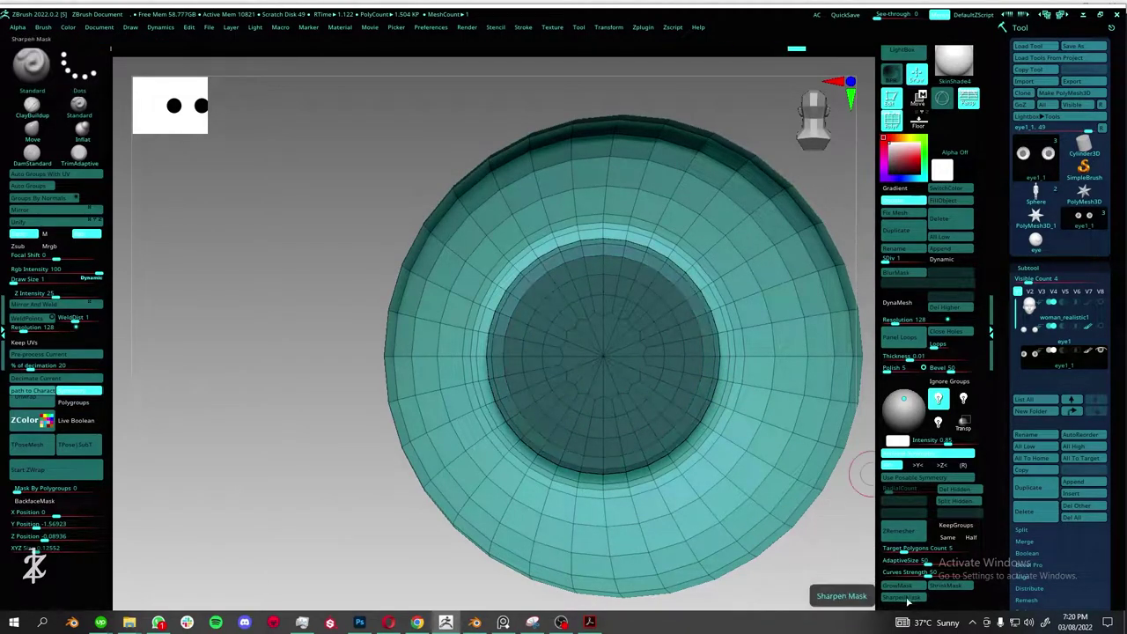
right_click_drag(863, 475, 858, 508)
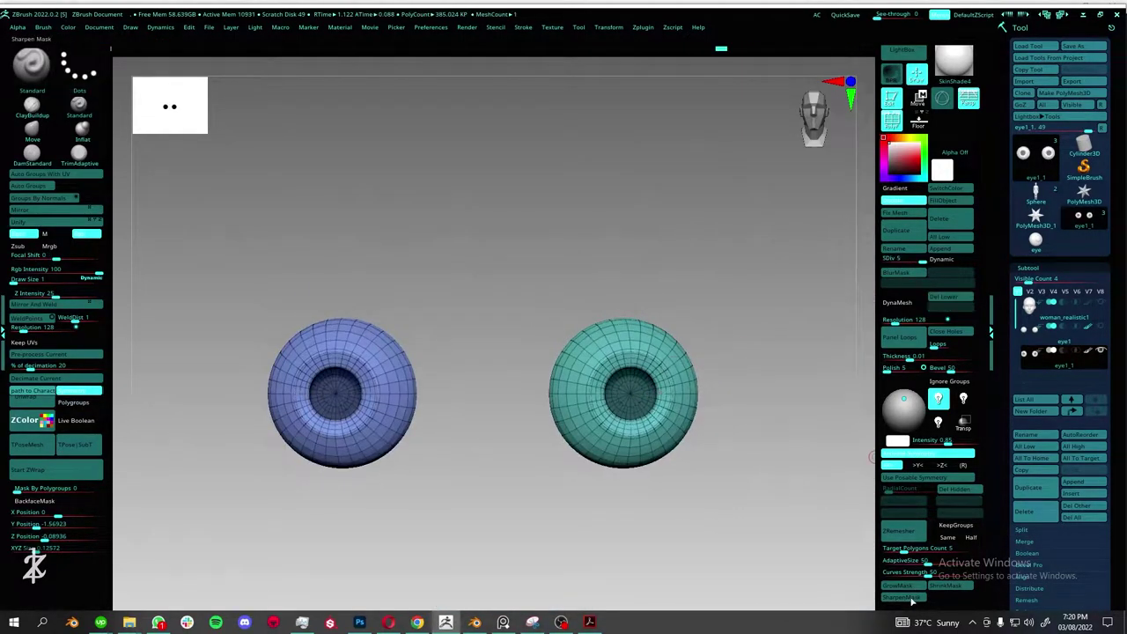
right_click_drag(211, 387, 754, 299)
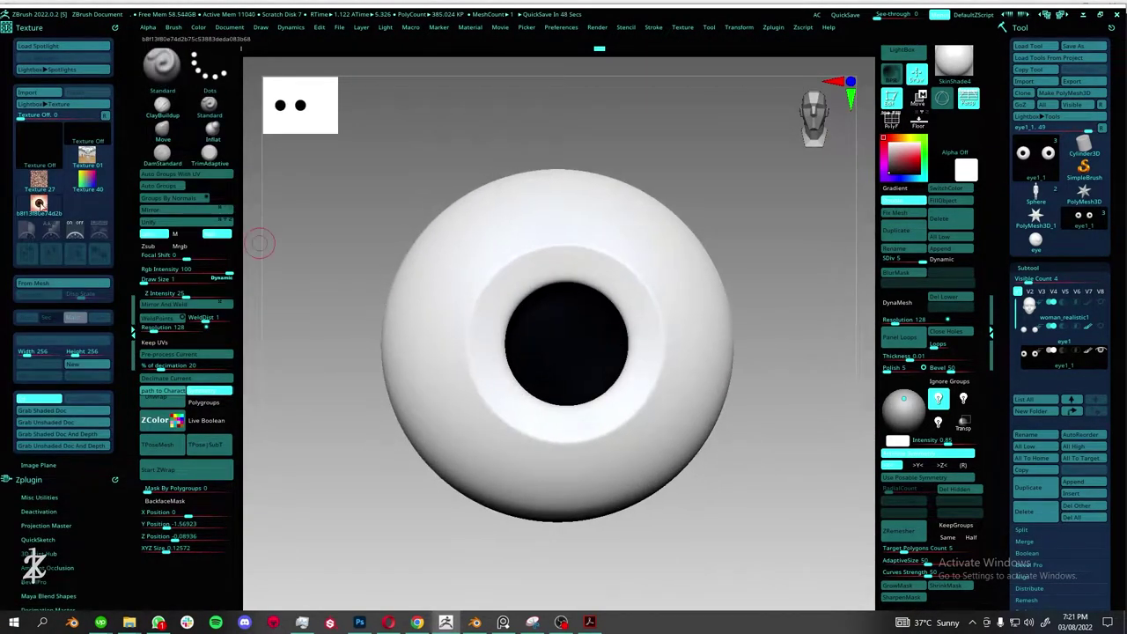
Load the eye texture into Spotlight, centre it over the eyeball and boost its saturation.
left_click(38, 204)
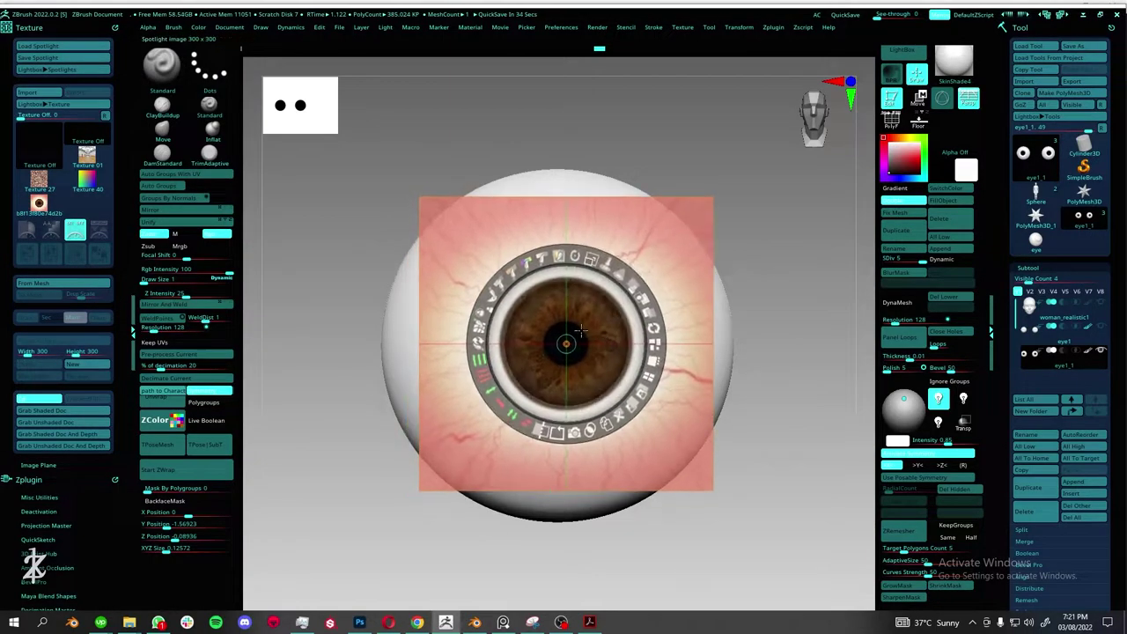
left_click_drag(581, 330, 620, 272)
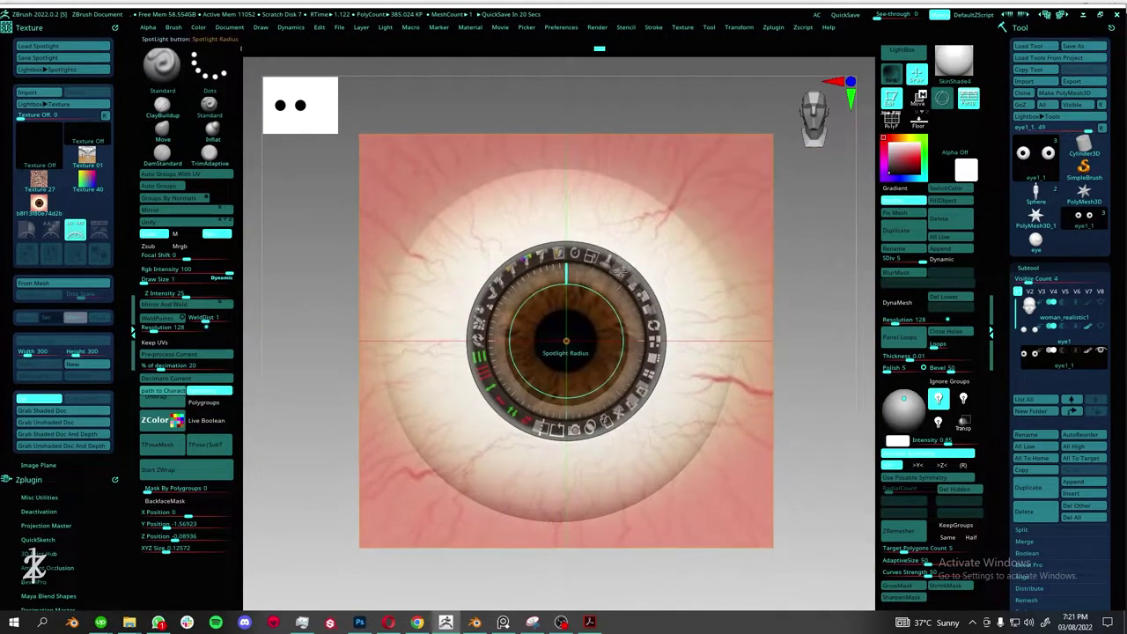
mouse_move(566, 341)
left_mouse_down()
mouse_move(585, 329)
mouse_move(768, 518)
left_mouse_up()
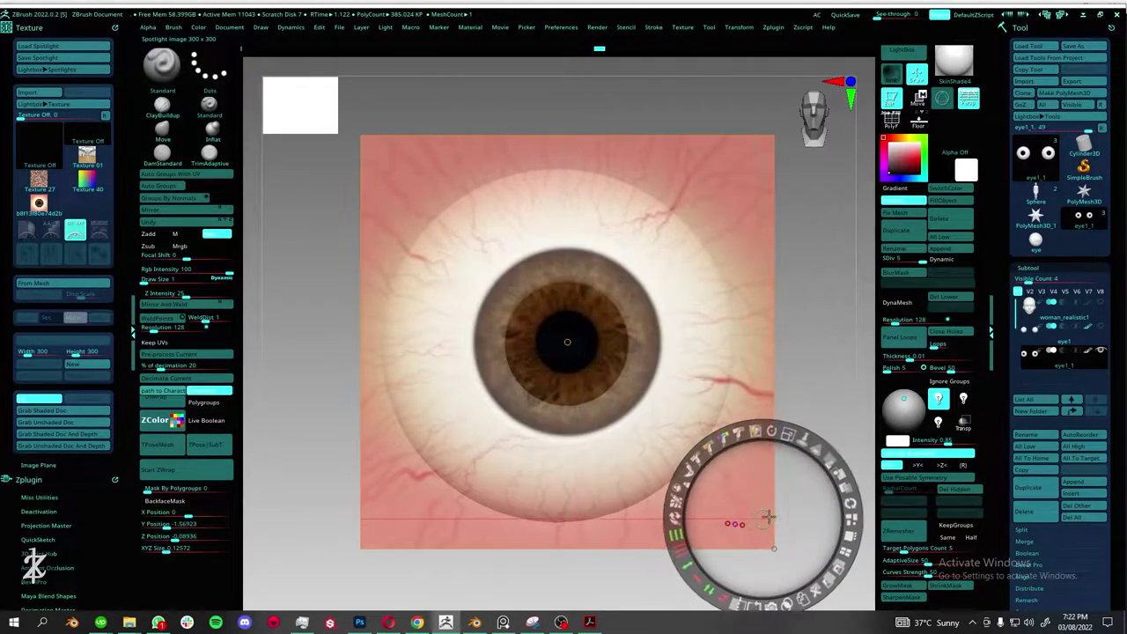
left_click_drag(827, 451, 819, 444)
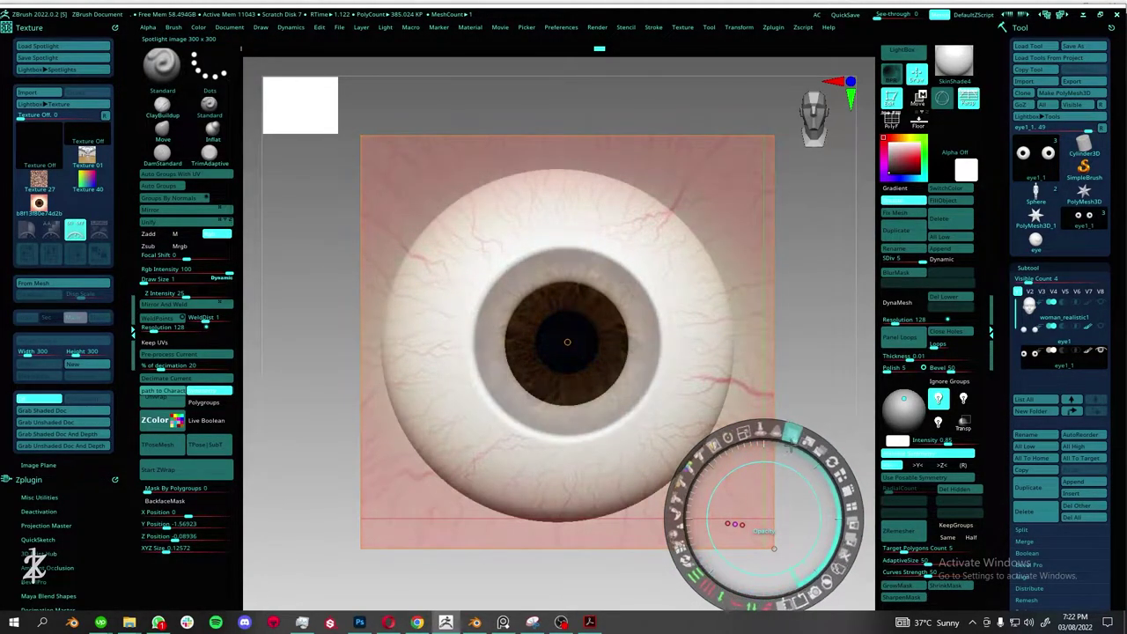
key("z")
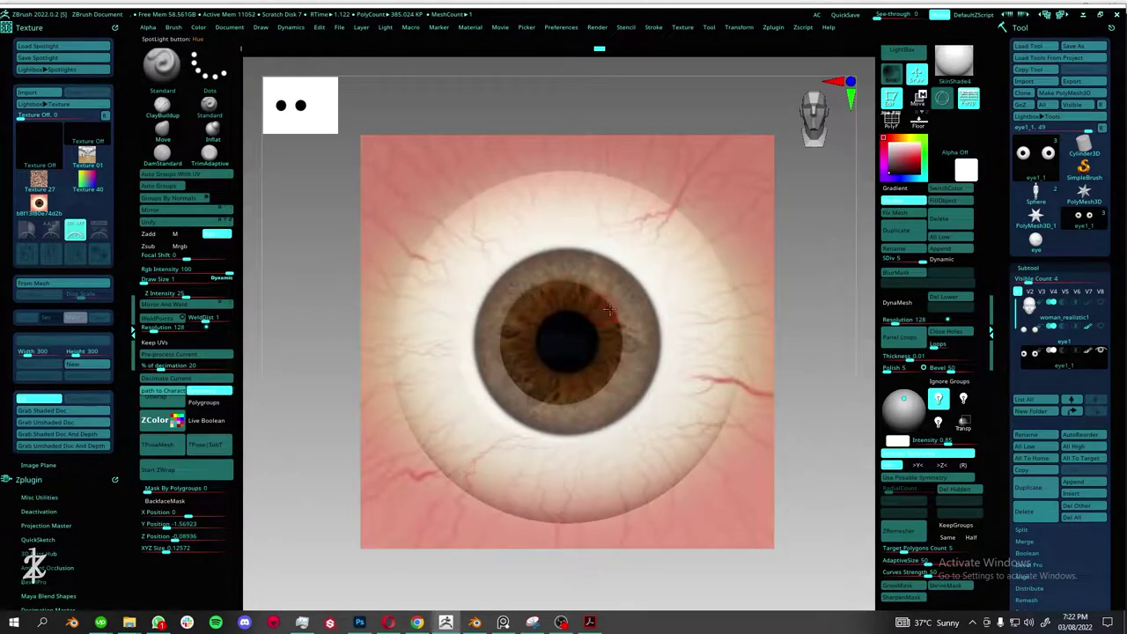
Scale the texture to cover the eyeball and paint the brown iris onto it.
key("shift+z")
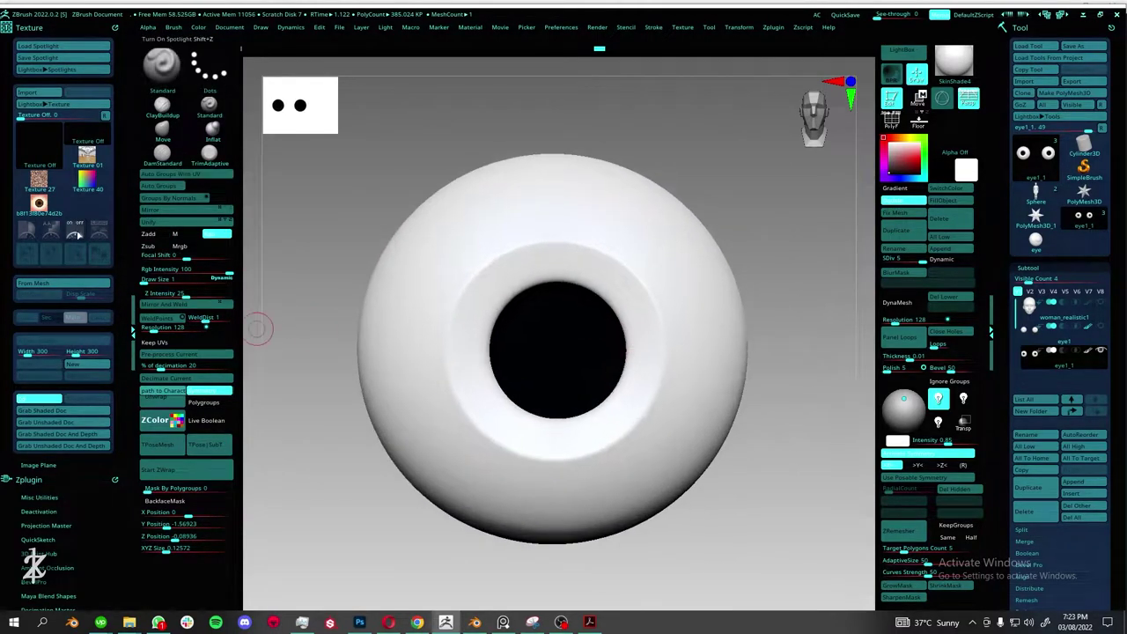
key("shift+z")
left_click_drag(633, 278, 780, 423)
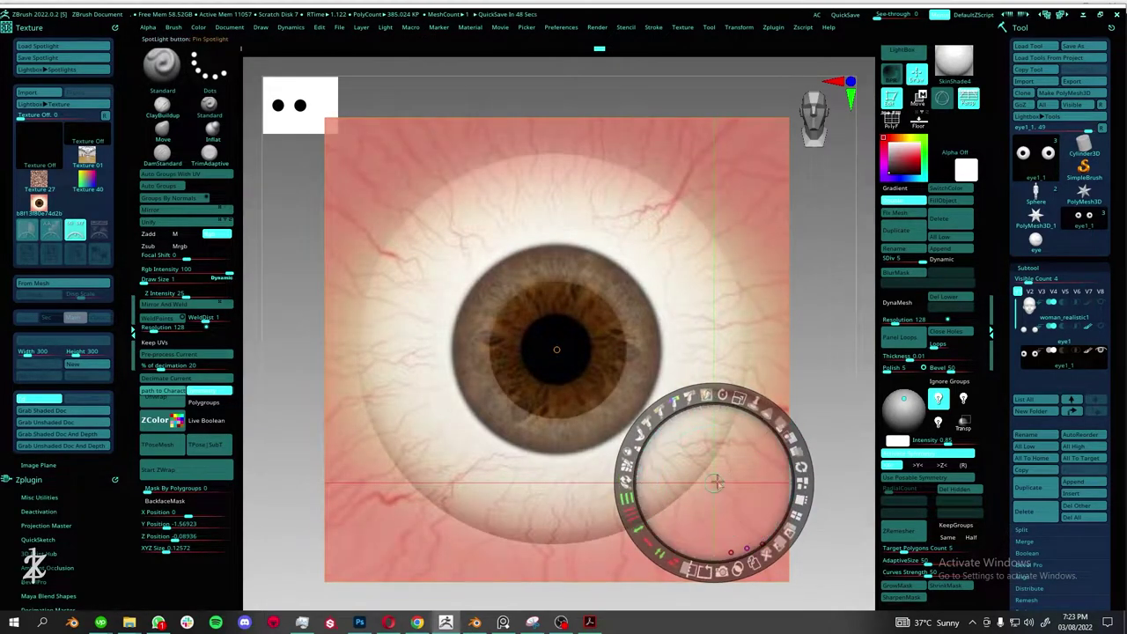
left_click(556, 352)
key("z")
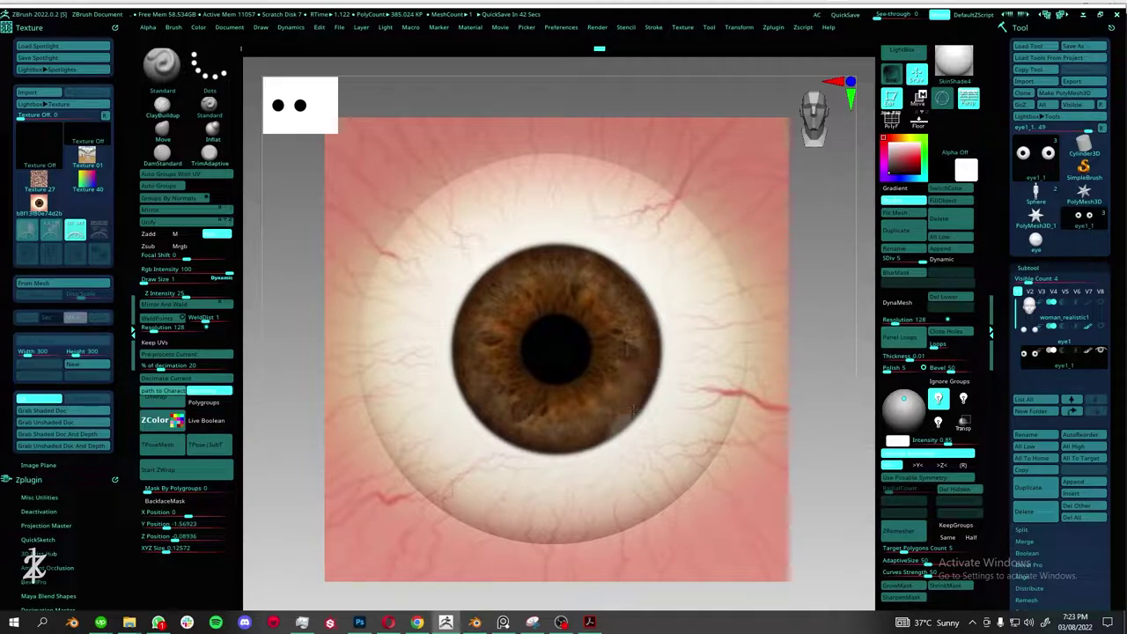
key("shift+z")
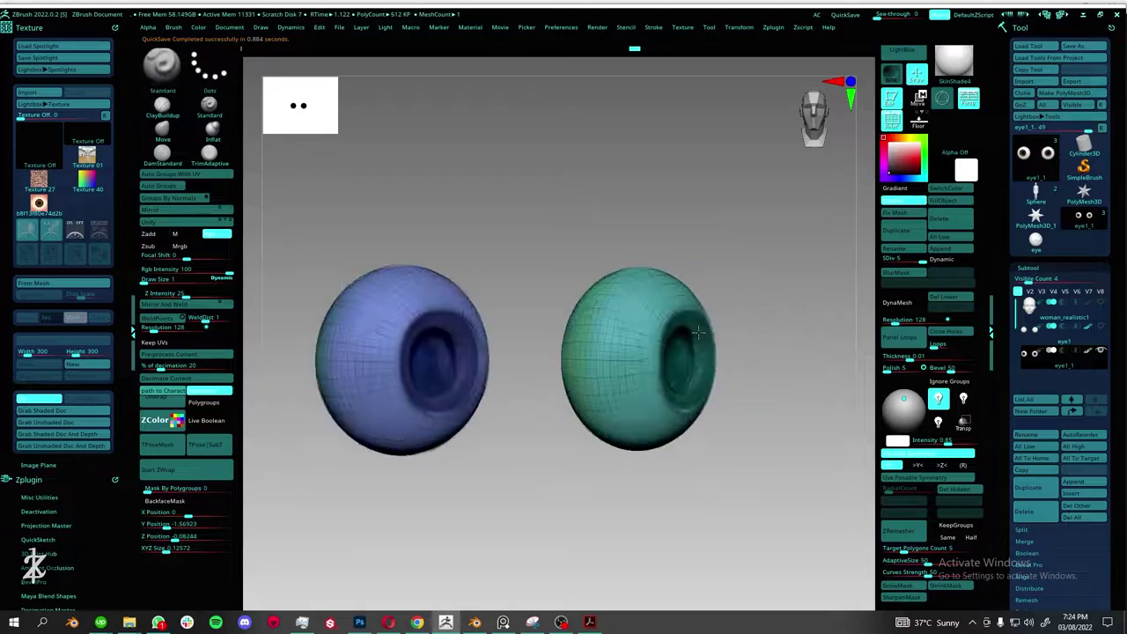
Inspect the painted brown iris from side and front, then show the full head again.
right_click_drag(604, 431, 749, 334)
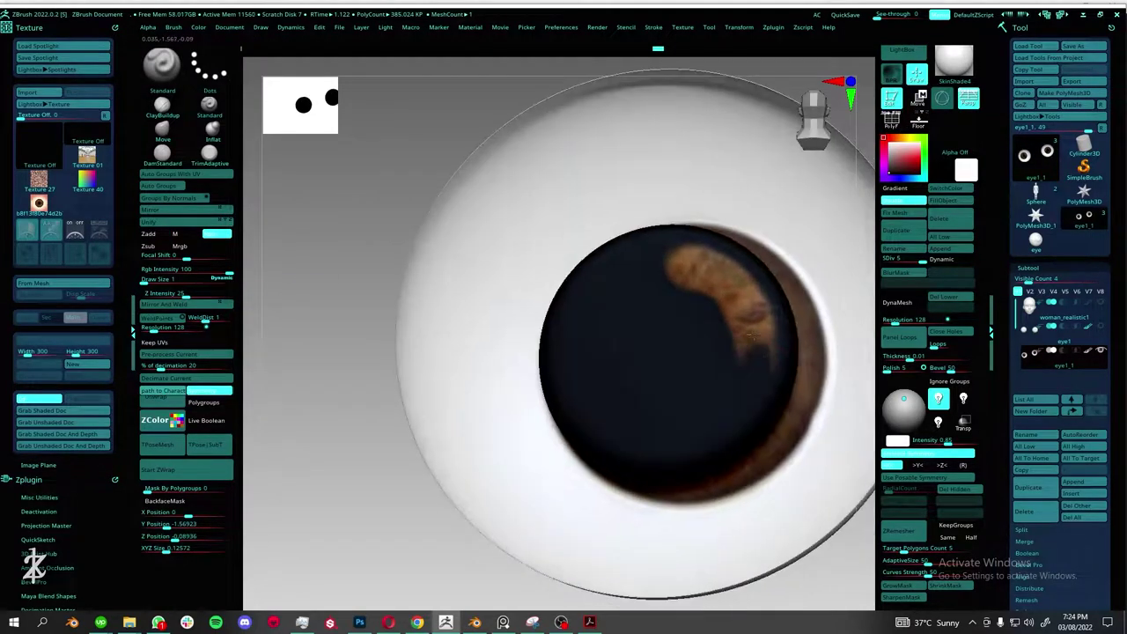
right_click_drag(682, 256, 663, 297)
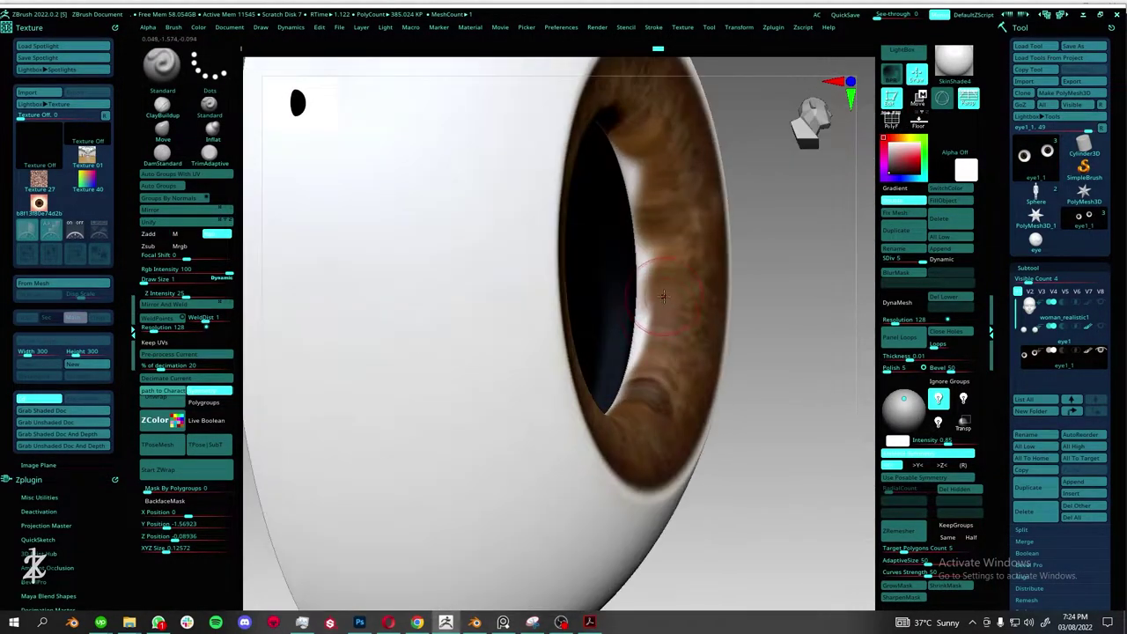
mouse_move(650, 364)
right_mouse_down()
mouse_move(621, 322)
mouse_move(557, 413)
right_mouse_up()
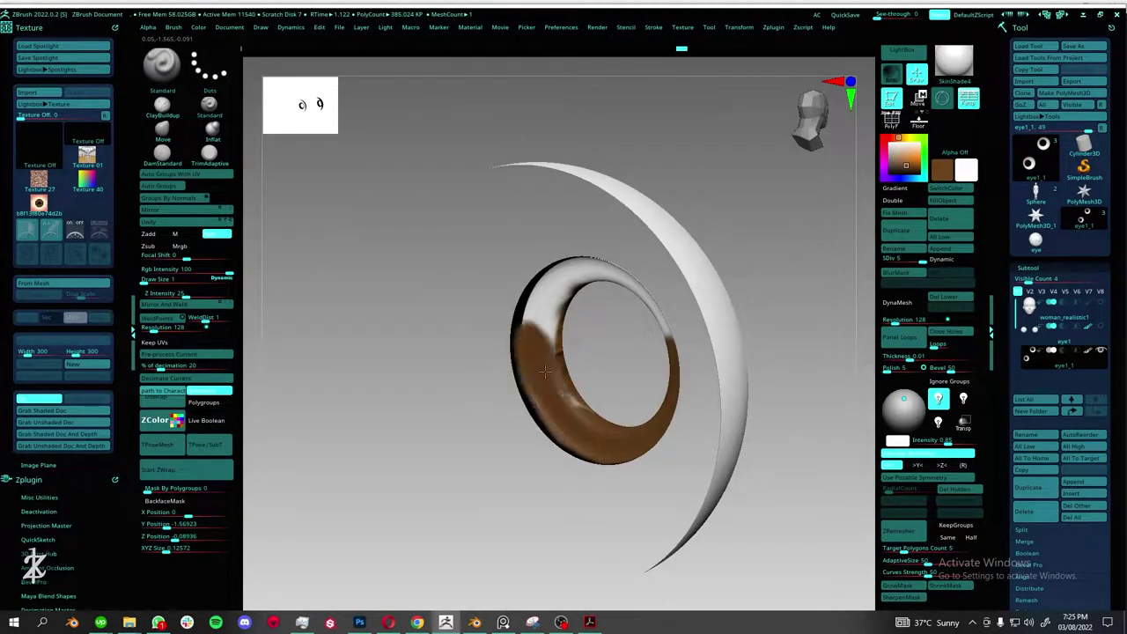
right_click_drag(545, 373, 496, 475)
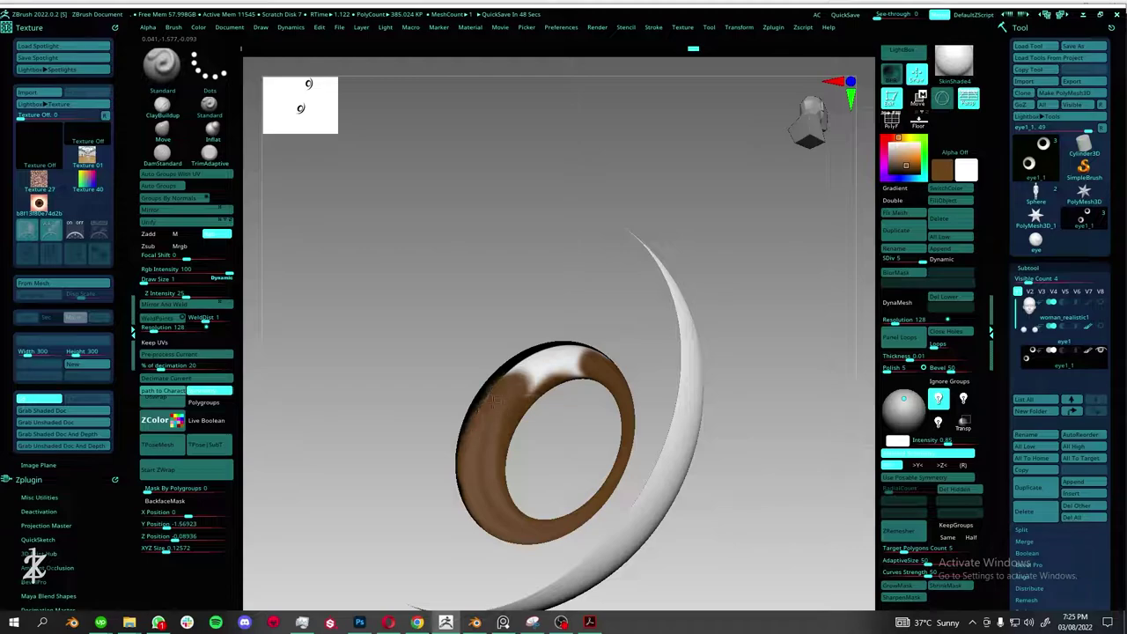
right_click_drag(563, 368, 749, 327)
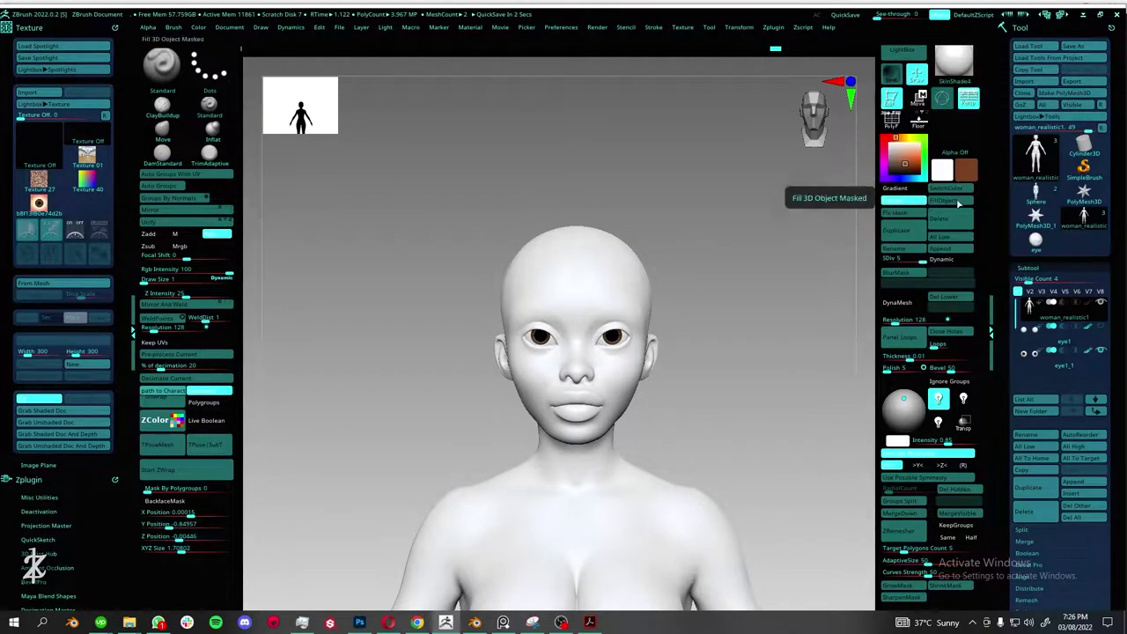
Fill the body with a dark brown skin colour and review the face from front and three-quarter views.
left_click(913, 196)
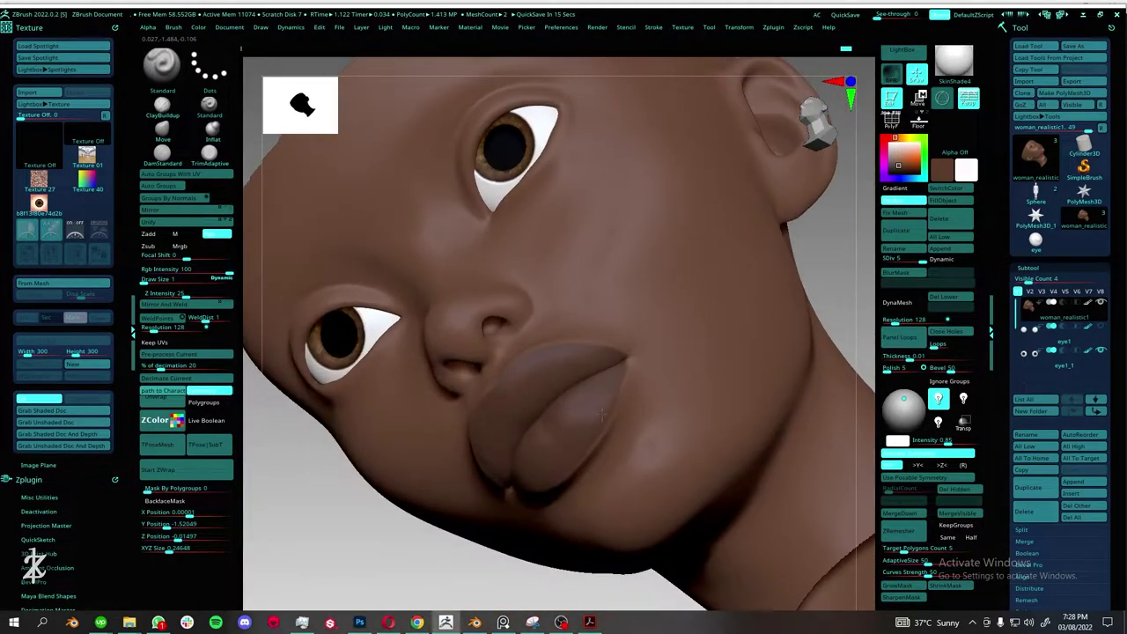
left_click_drag(640, 387, 735, 425, "shift")
mouse_move(870, 368)
right_mouse_down("ctrl")
mouse_move(598, 314)
mouse_move(652, 328)
right_mouse_up("ctrl")
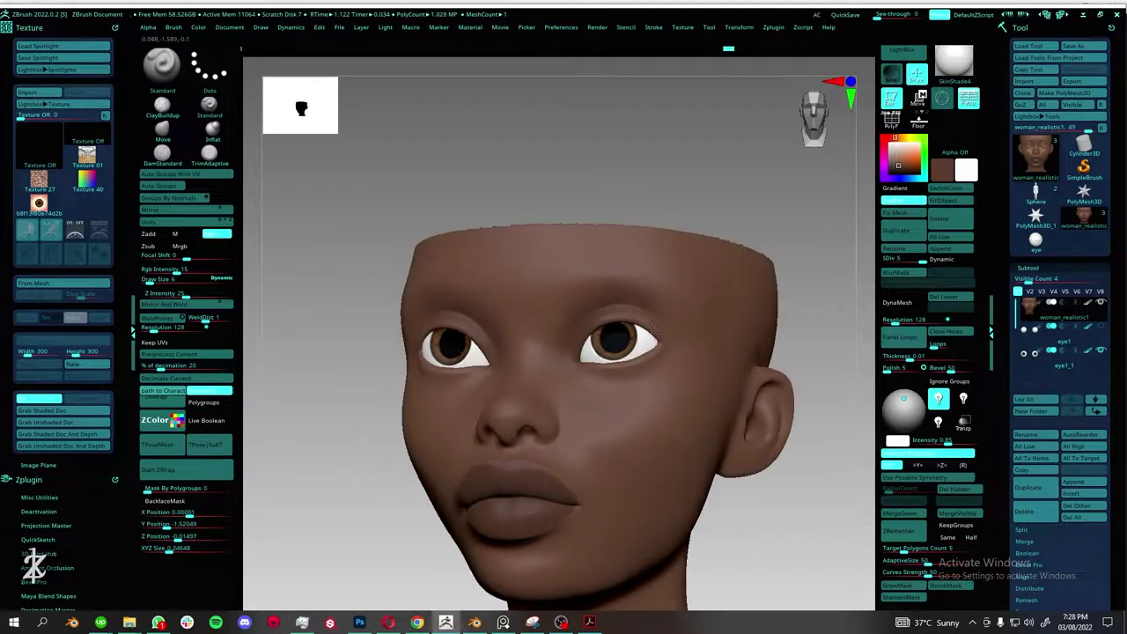
right_click_drag(579, 308, 662, 293)
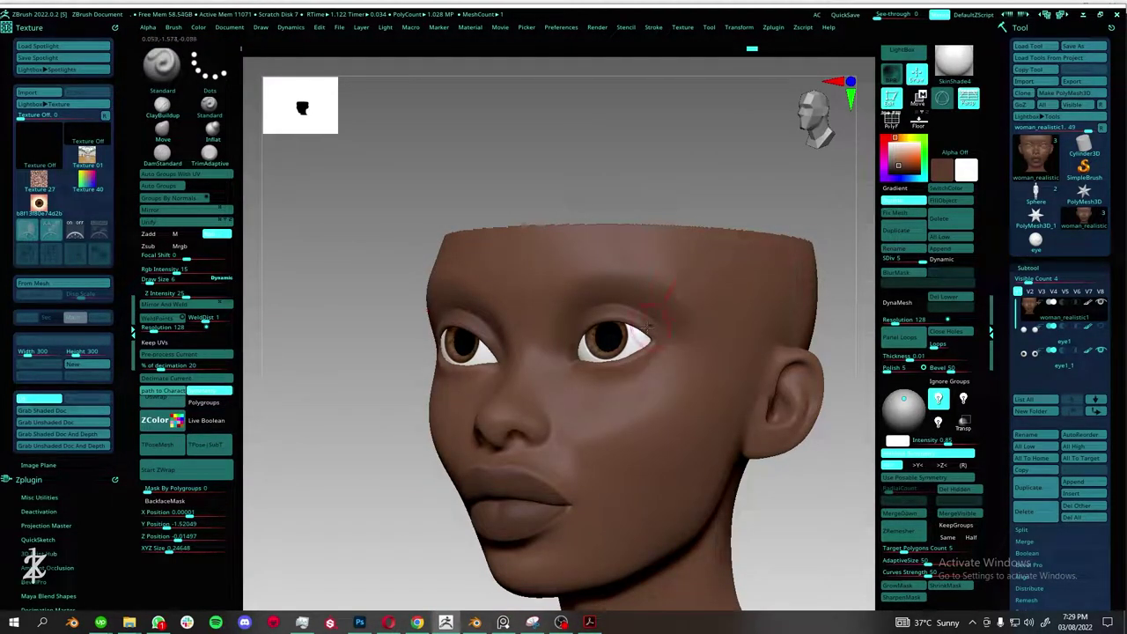
right_click_drag(647, 324, 695, 335)
right_click_drag(683, 375, 584, 403)
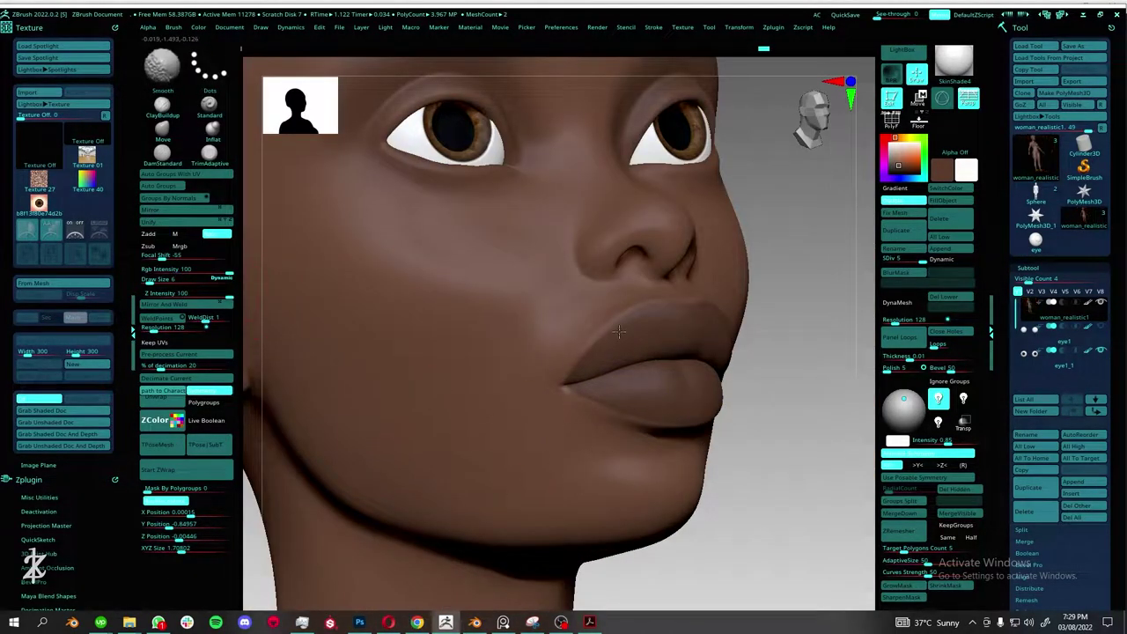
mouse_move(599, 333)
right_mouse_down()
mouse_move(609, 417)
mouse_move(705, 421)
right_mouse_up()
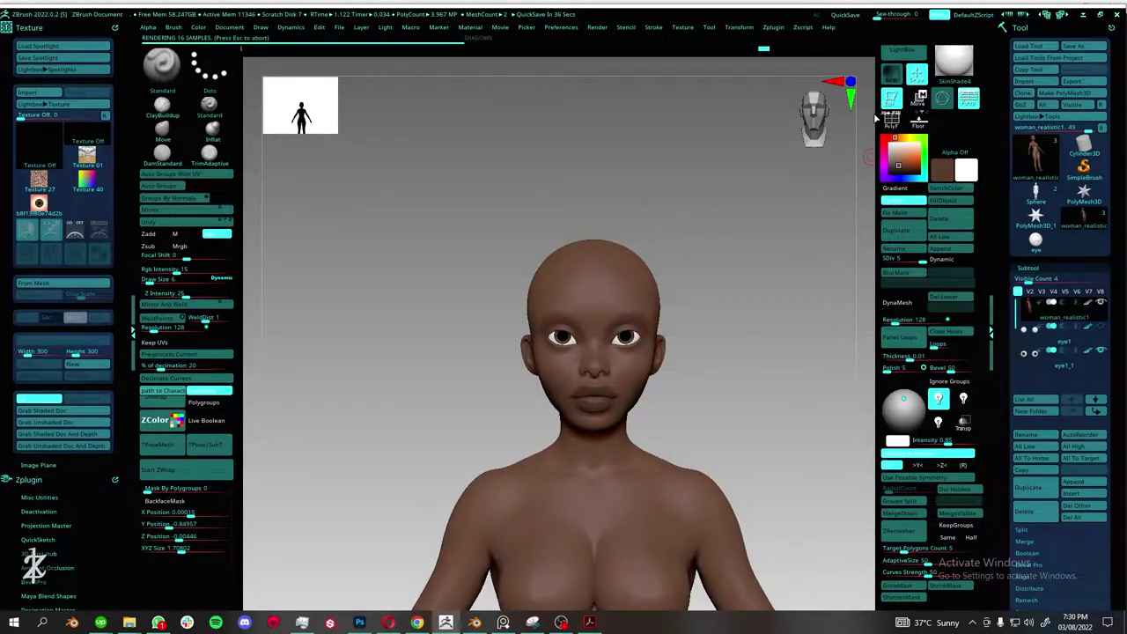
Export the woman_realistic1 subtool as body.obj in the female folder, replacing the existing file.
key("m")
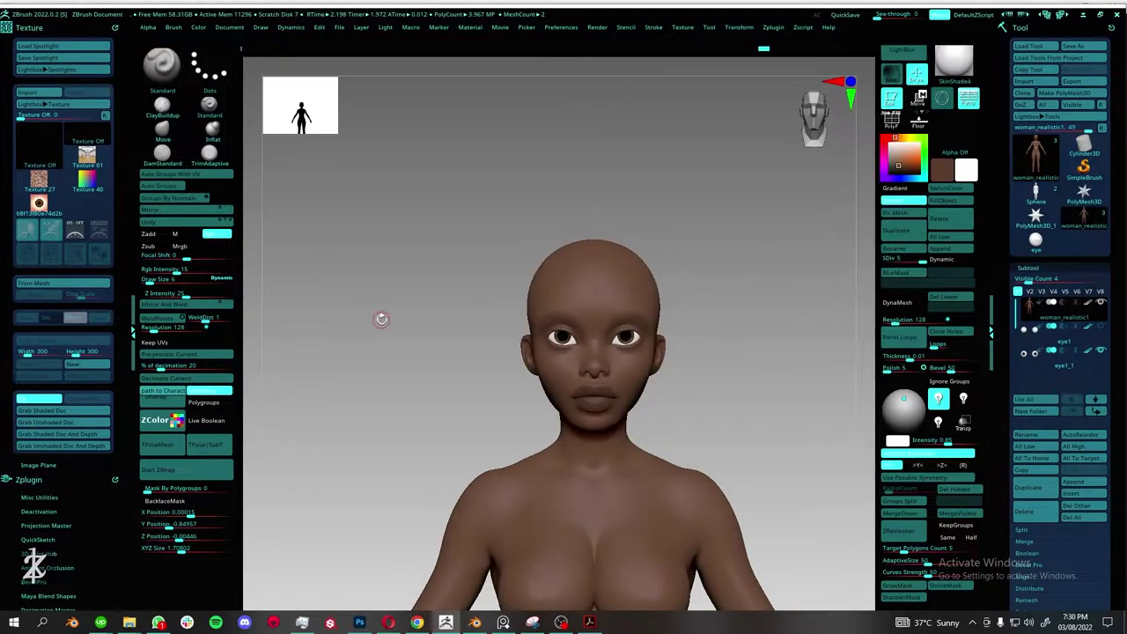
left_click(1072, 347)
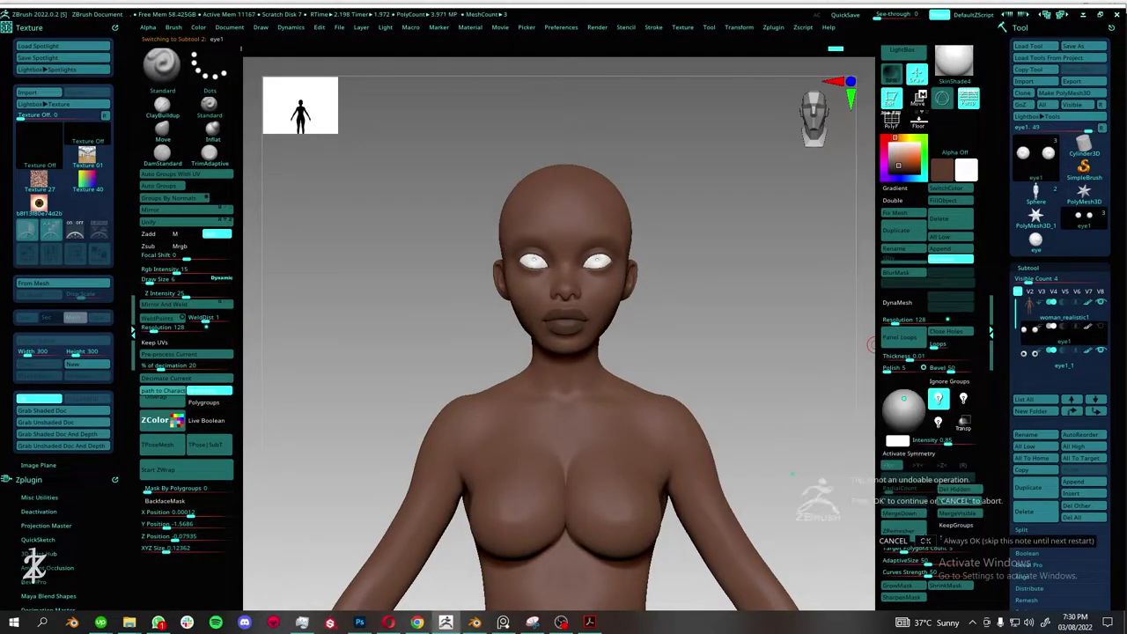
left_click(1052, 317)
left_click(1072, 80)
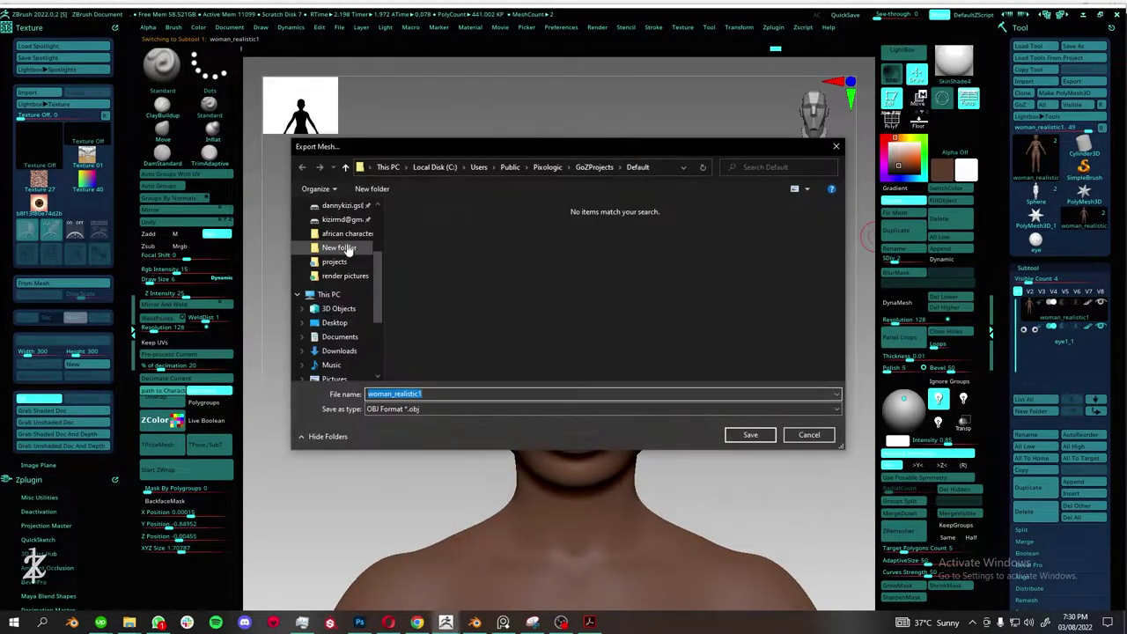
left_click(339, 252)
double_click(415, 326)
double_click(424, 233)
left_click(593, 312)
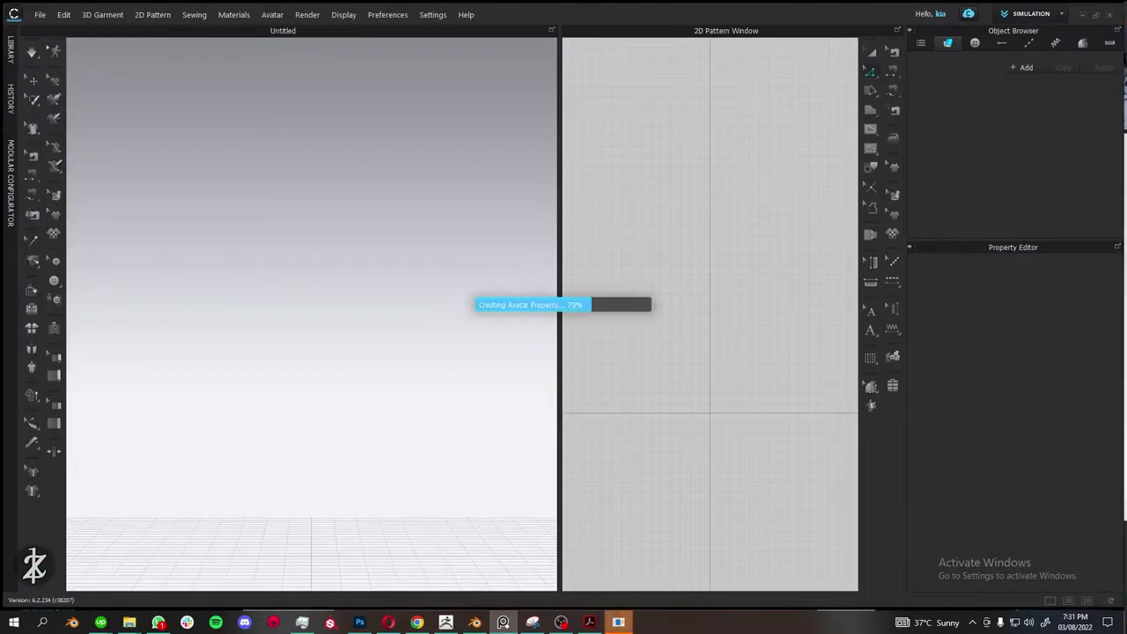
Import the exported body OBJ from the project folder into CLO as the avatar.
left_click(585, 349)
left_click(40, 15)
left_click(150, 154)
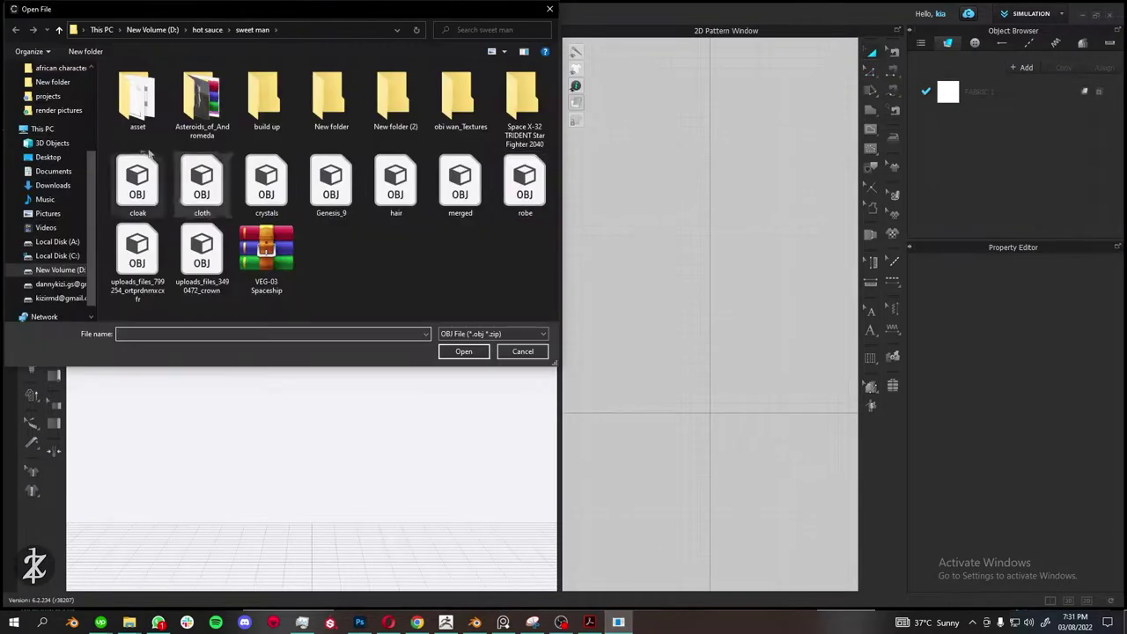
left_click(48, 96)
double_click(132, 202)
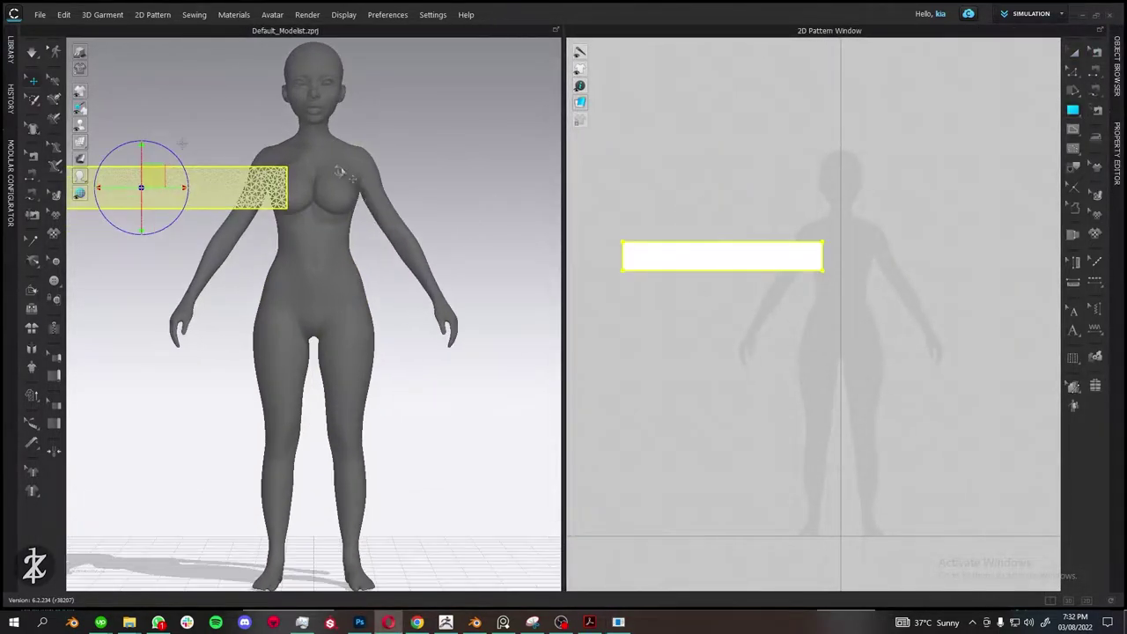
Move the rectangular strip in front of the torso and select it.
mouse_move(308, 220)
right_mouse_down()
mouse_move(177, 73)
mouse_move(404, 216)
right_mouse_up()
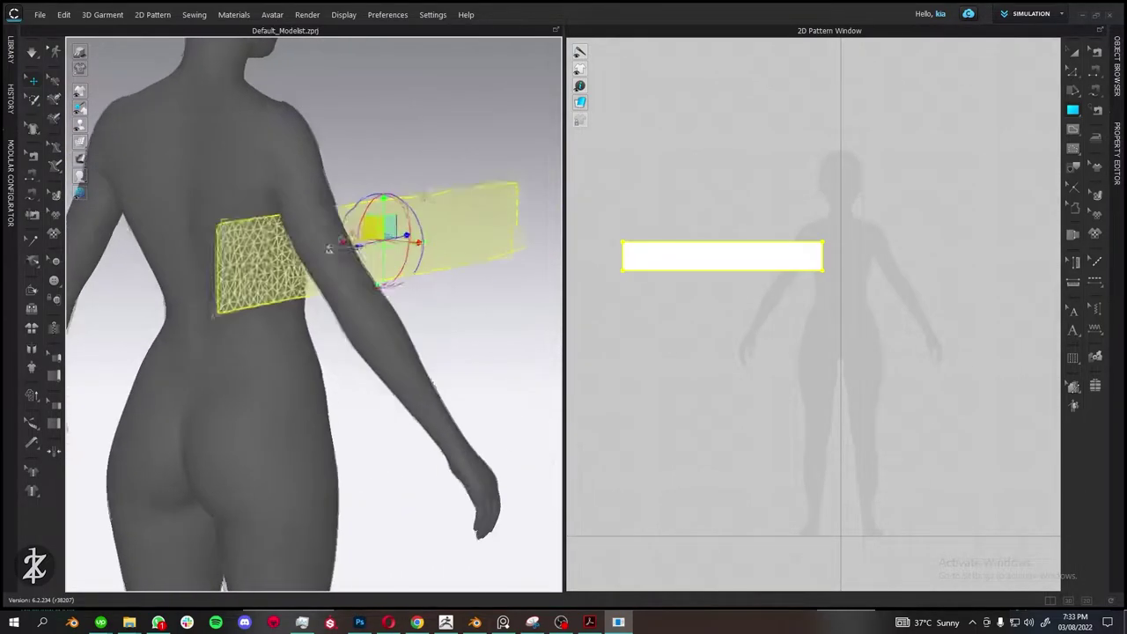
right_click_drag(404, 216, 489, 284)
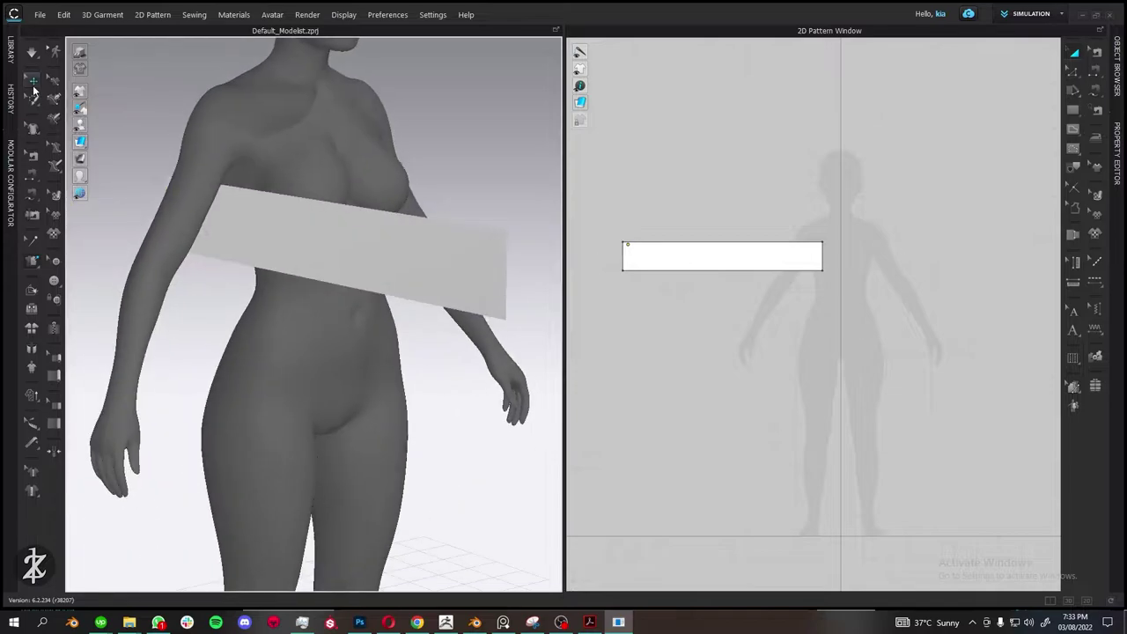
left_click_drag(31, 99, 67, 148)
left_click(95, 145)
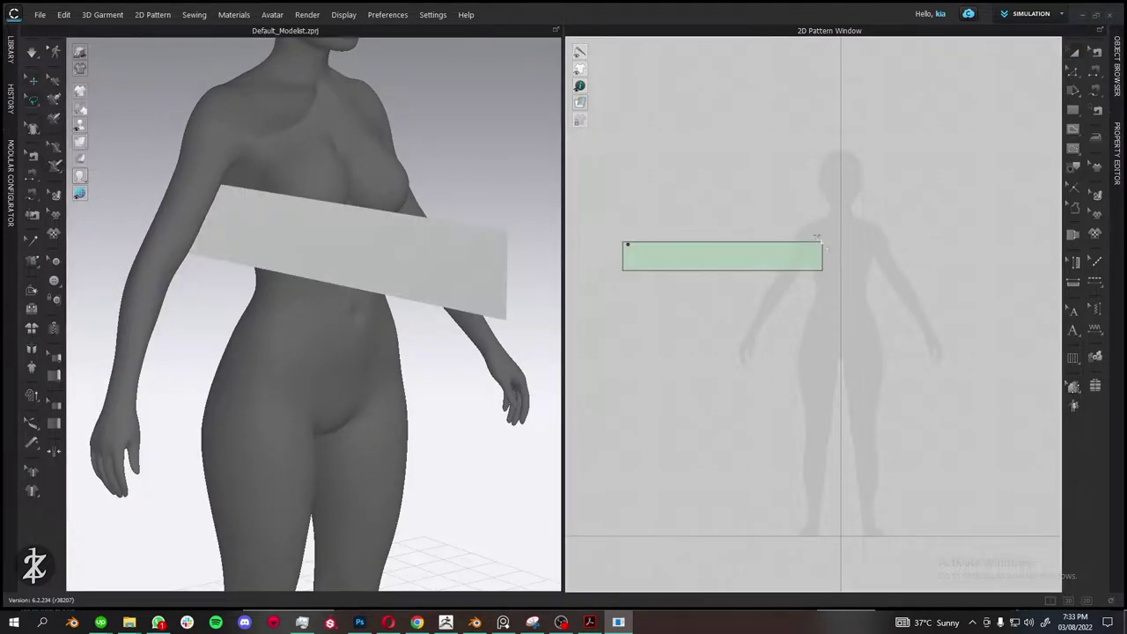
right_click_drag(498, 242, 355, 245)
Test-drape the strip over the chest and shoulder in simulation, then delete it.
key("space")
left_click_drag(356, 244, 276, 475)
mouse_move(277, 476)
right_mouse_down()
mouse_move(424, 93)
mouse_move(372, 126)
mouse_move(423, 259)
mouse_move(209, 166)
mouse_move(415, 143)
right_mouse_up()
left_click_drag(415, 144, 402, 123)
right_click_drag(402, 124, 452, 125)
key("Delete")
Draw a rectangle pattern, duplicate it into a matching pair, and select both.
scroll(749, 272, "up", 3)
key("s")
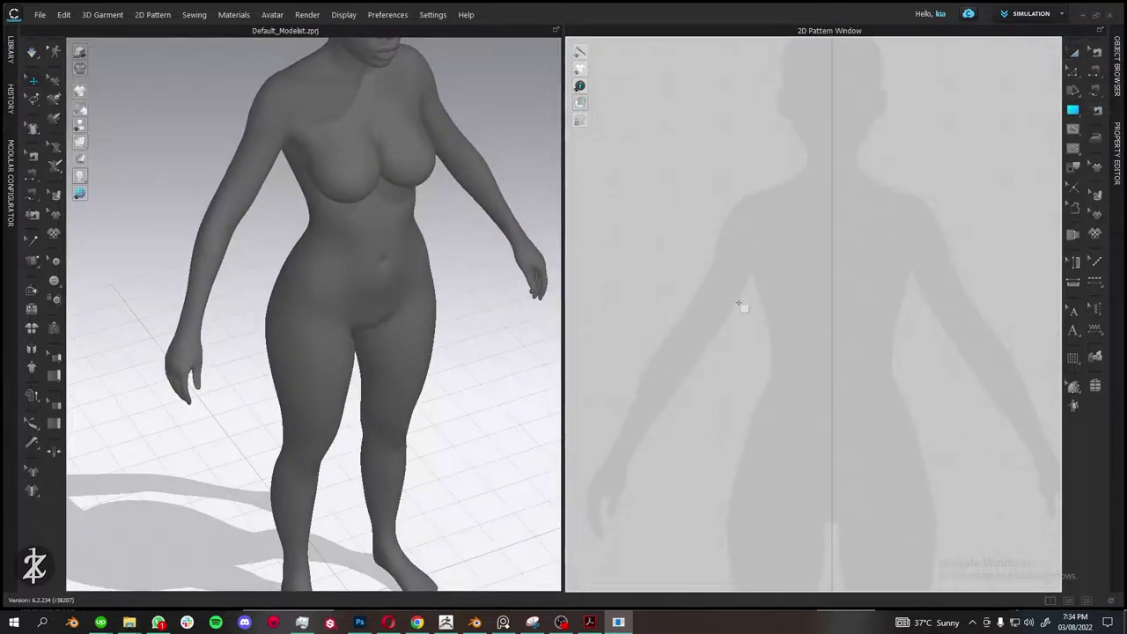
key("ctrl+c")
key("ctrl+v")
left_click(878, 293)
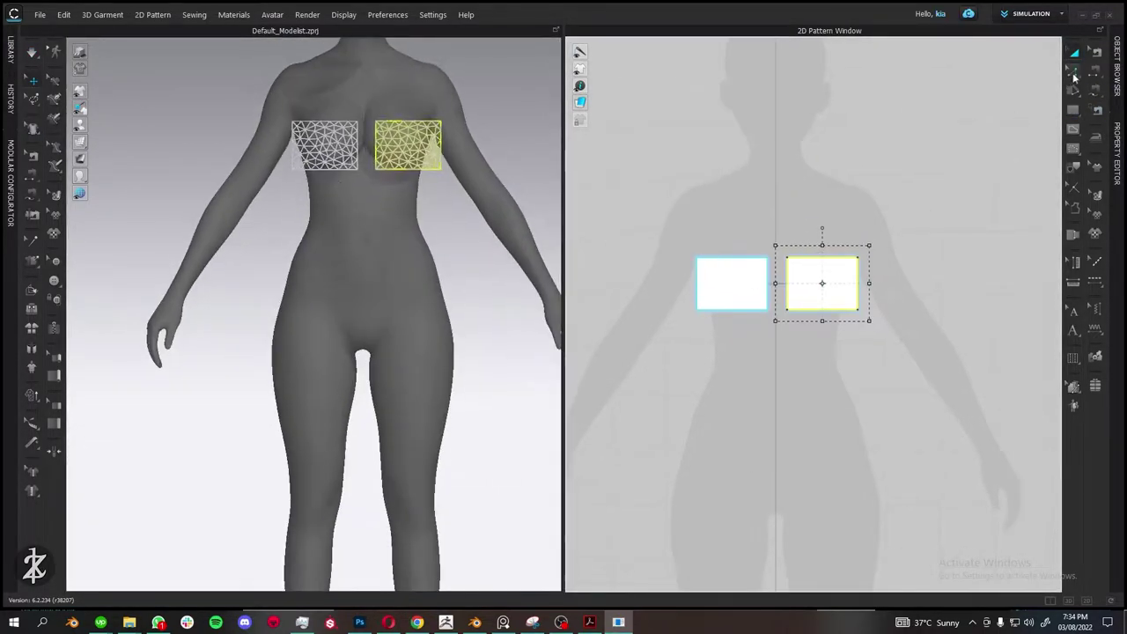
key("ctrl+a")
Duplicate the pair into four rectangles, position them on the avatar, and sew their side edges.
key("ctrl+c")
key("ctrl+v")
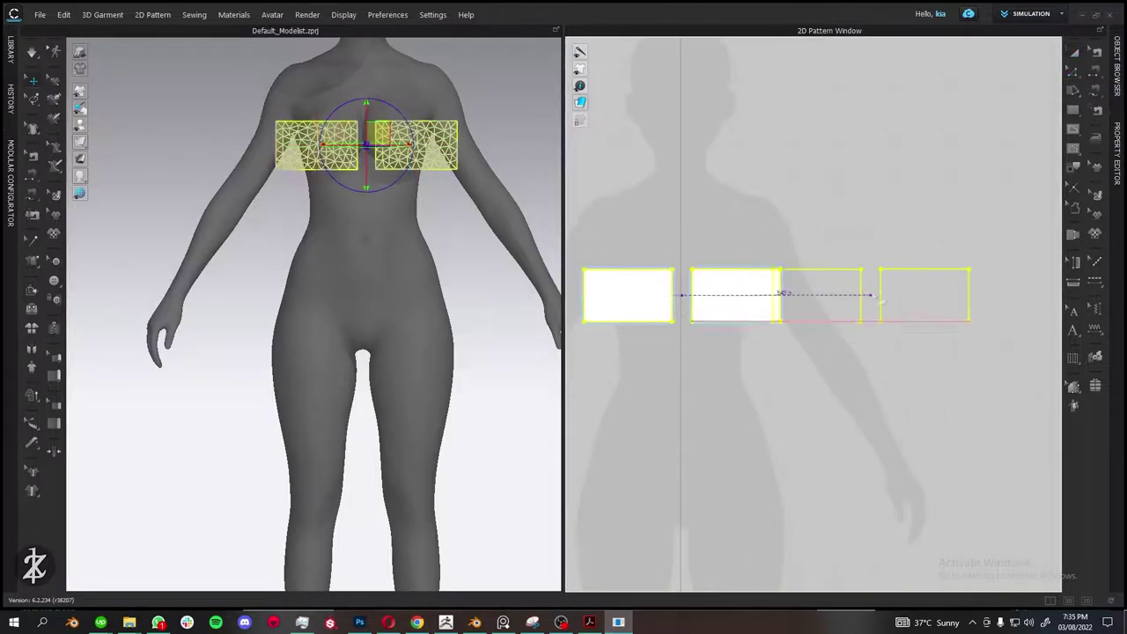
left_click(939, 295)
mouse_move(537, 163)
right_mouse_down()
mouse_move(322, 420)
mouse_move(282, 176)
right_mouse_up()
left_click(1094, 78)
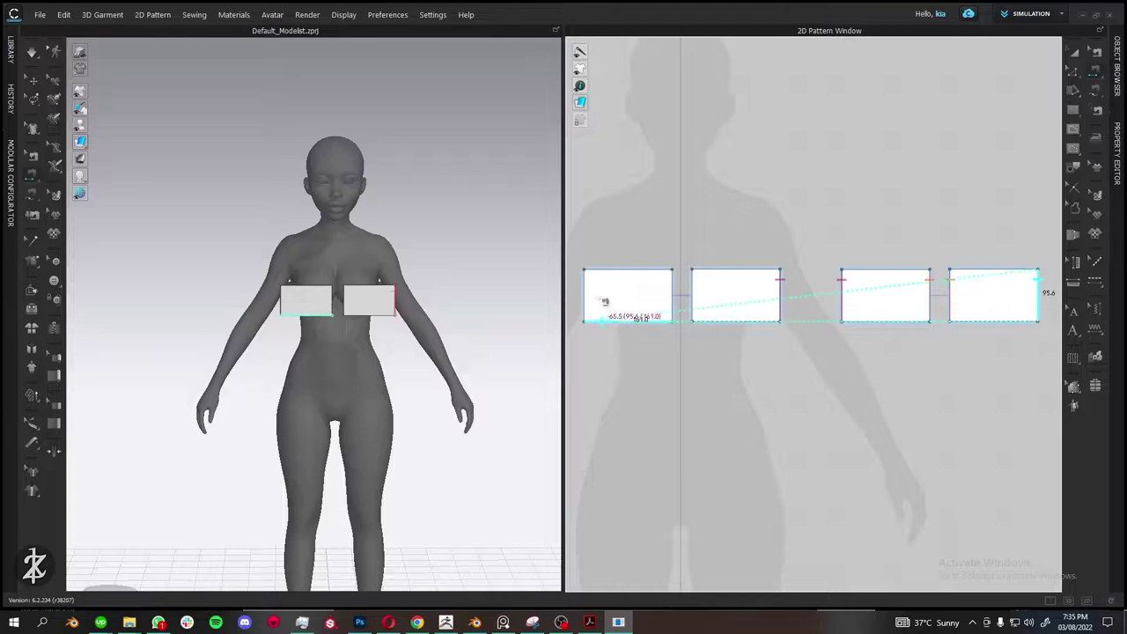
Select all four panels and pull the sewn band up onto the bust, front and back.
key("a")
key("ctrl+a")
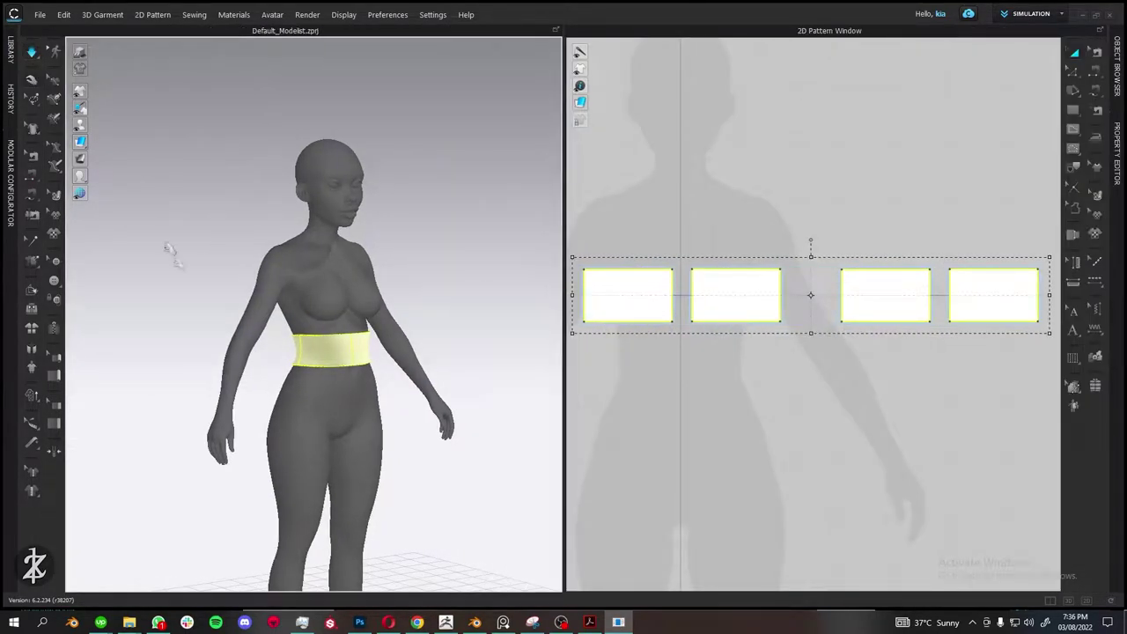
scroll(169, 250, "up", 3)
mouse_move(176, 159)
right_mouse_down()
mouse_move(35, 264)
mouse_move(347, 302)
right_mouse_up()
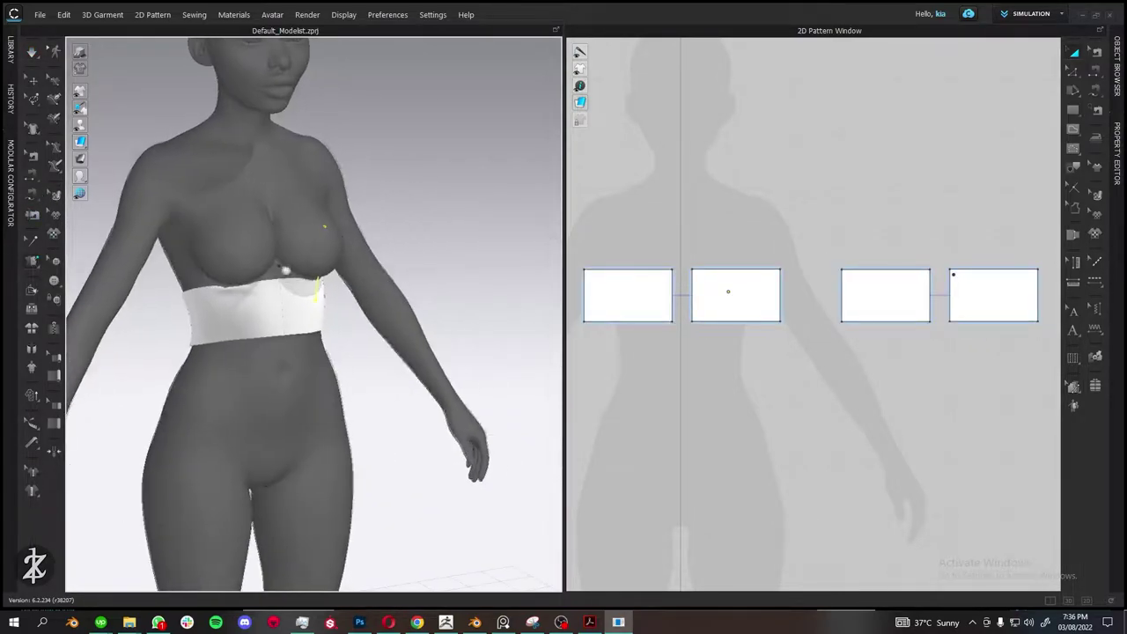
mouse_move(327, 251)
right_mouse_down()
mouse_move(322, 213)
mouse_move(412, 188)
right_mouse_up()
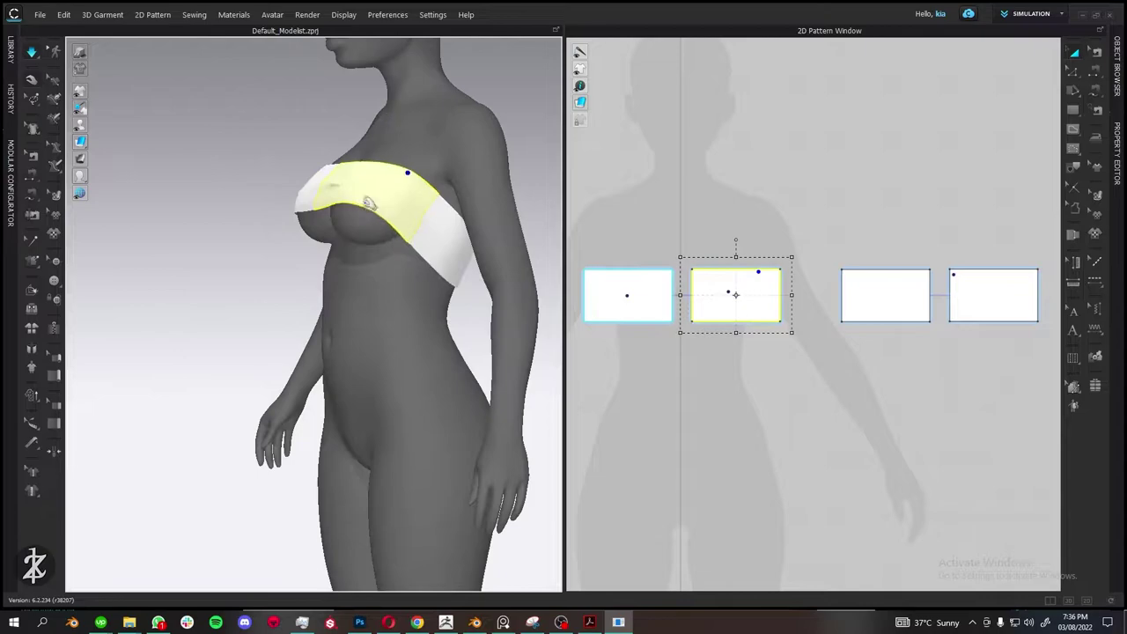
right_click_drag(388, 262, 345, 183)
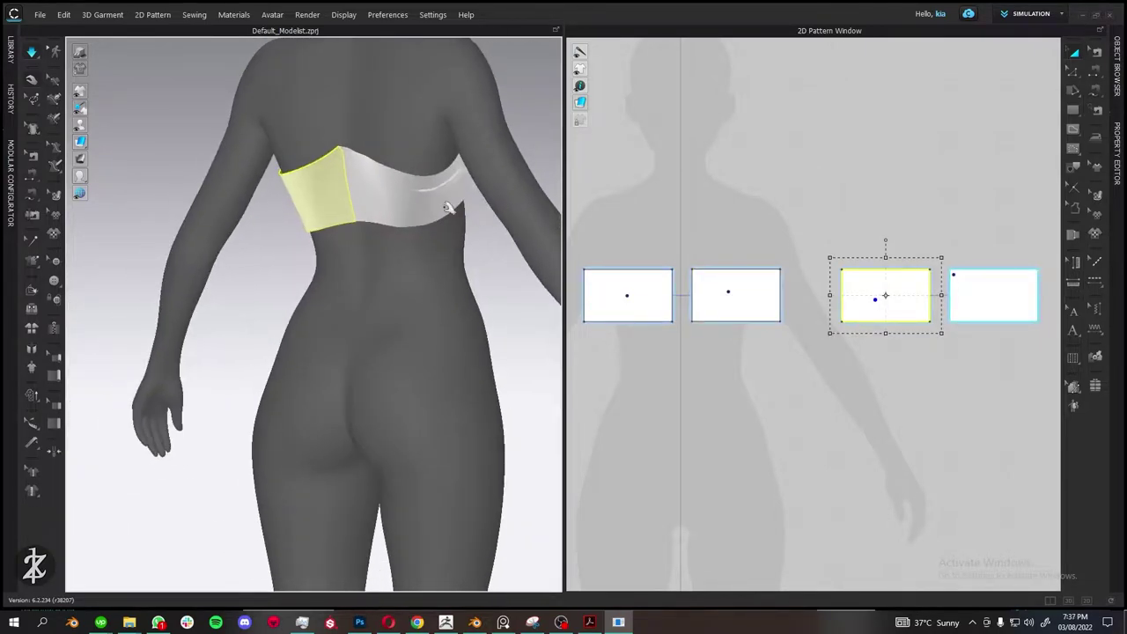
scroll(365, 230, "up", 2)
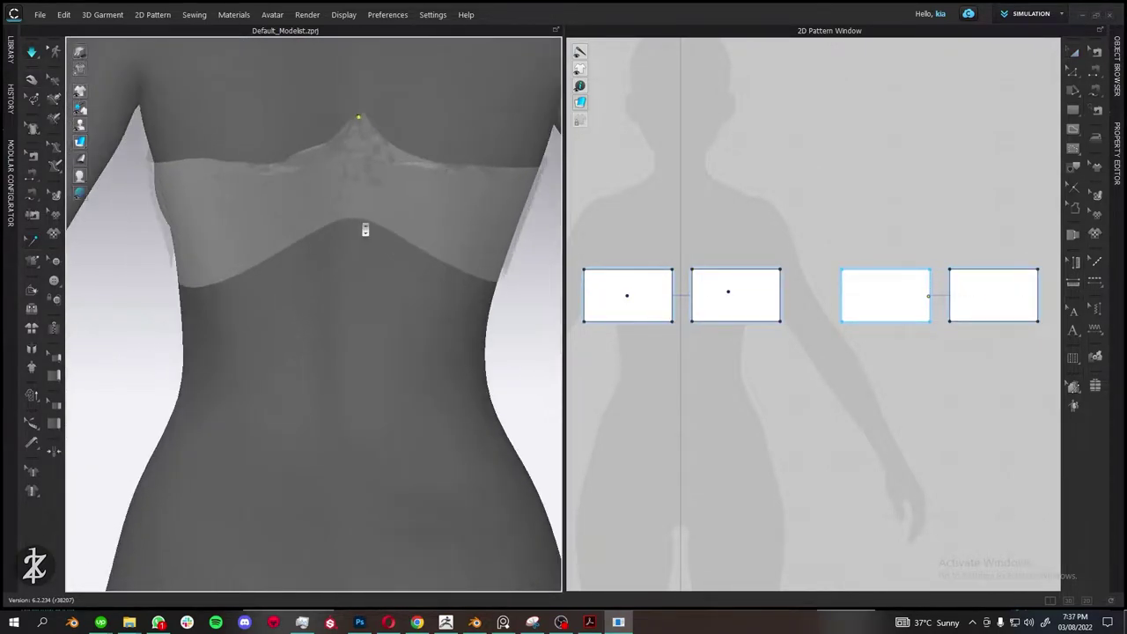
Make all four panels taller so the band extends further down.
key("2")
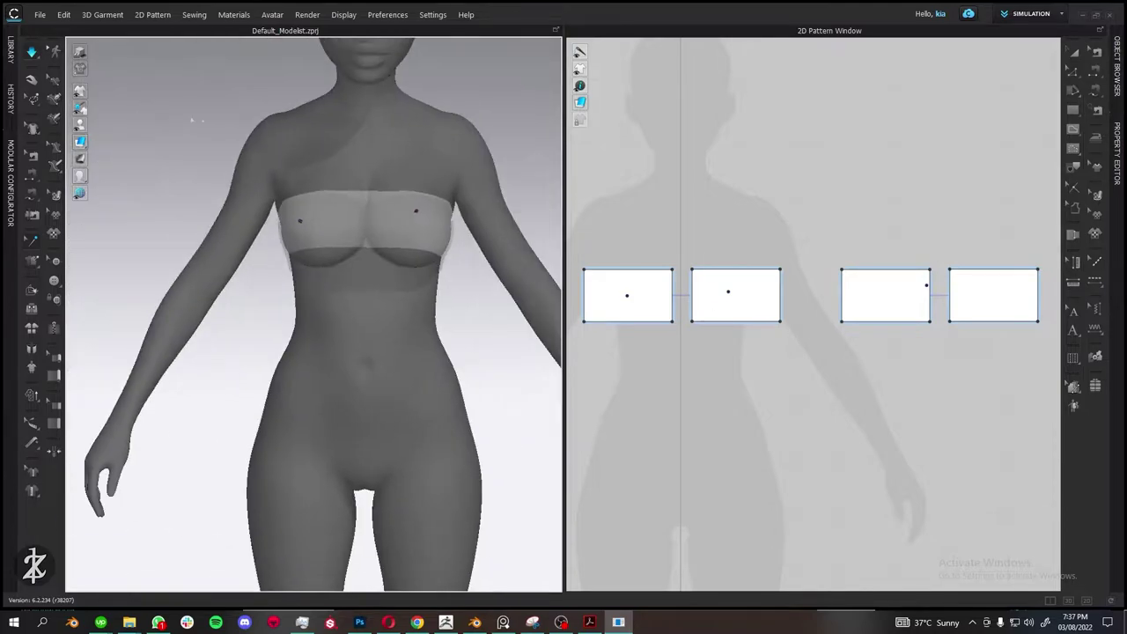
left_click_drag(898, 348, 899, 350)
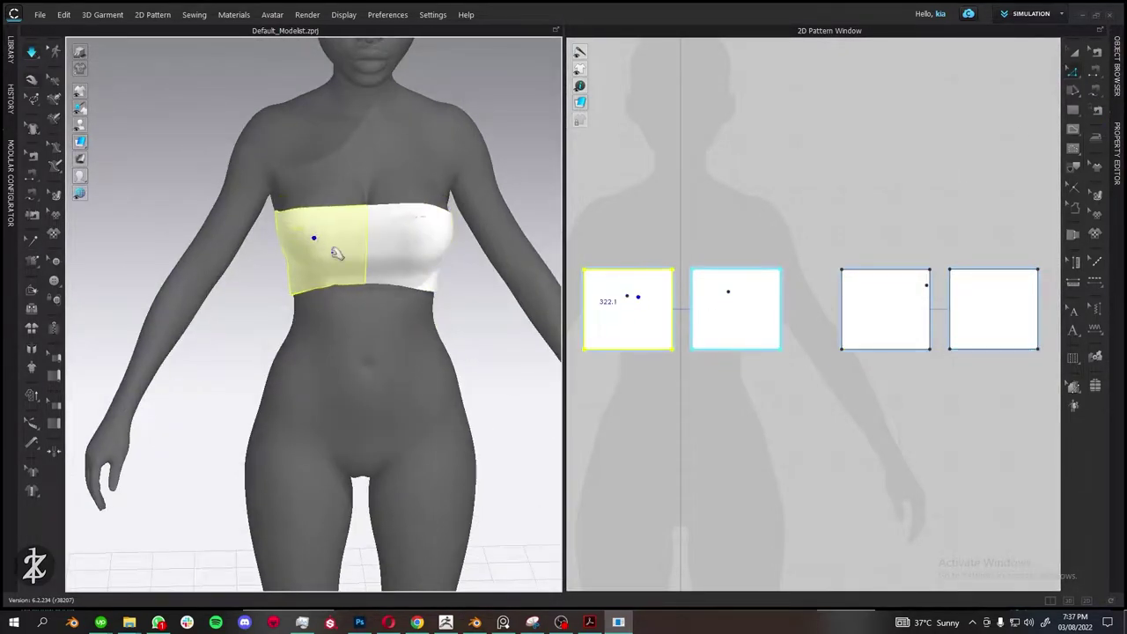
mouse_move(336, 253)
right_mouse_down()
mouse_move(354, 233)
mouse_move(88, 225)
mouse_move(499, 289)
mouse_move(448, 241)
mouse_move(335, 290)
right_mouse_up()
Taper the panel edges narrower toward the hem, then turn on the Strain Map.
right_click(944, 123)
left_click(977, 153)
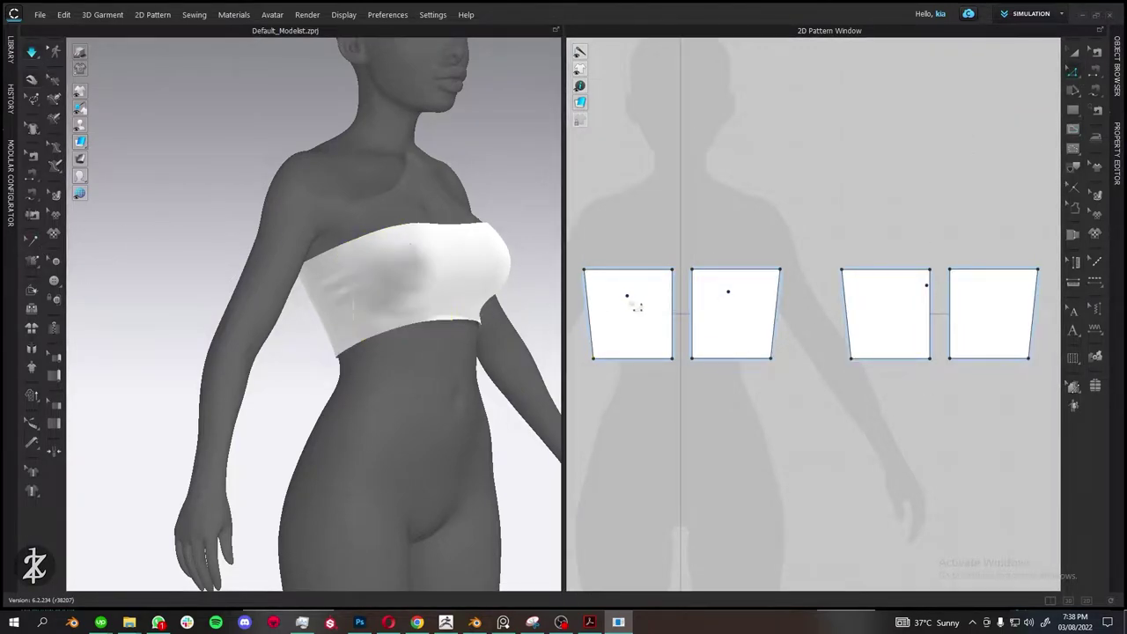
left_click(40, 245)
left_click(938, 297)
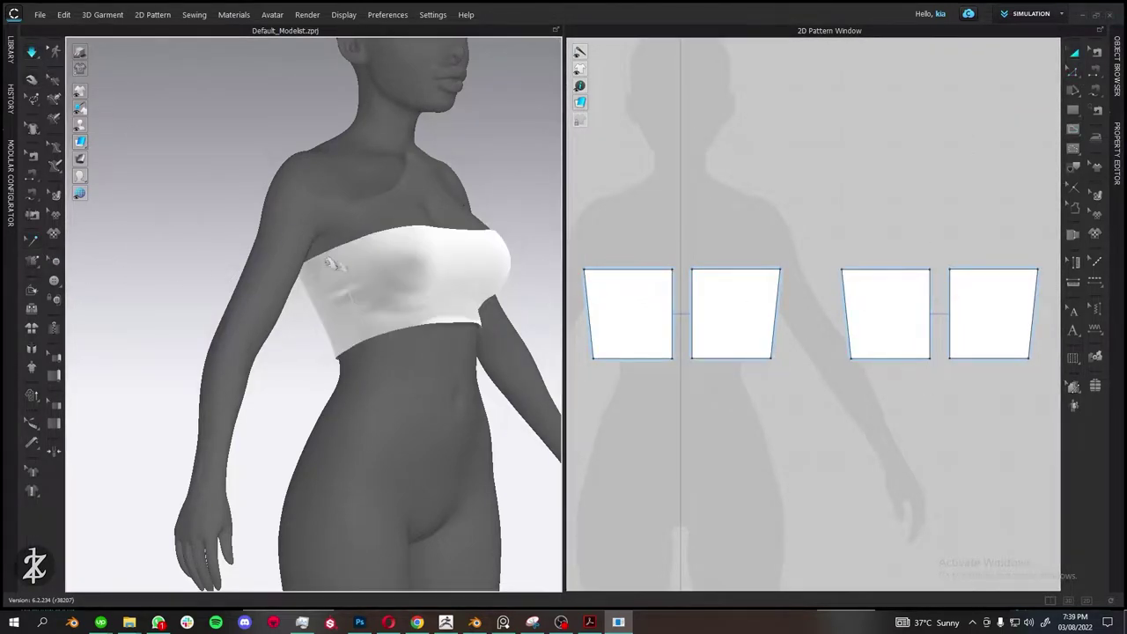
mouse_move(493, 268)
right_mouse_down()
mouse_move(393, 275)
mouse_move(570, 353)
right_mouse_up()
left_click(80, 159)
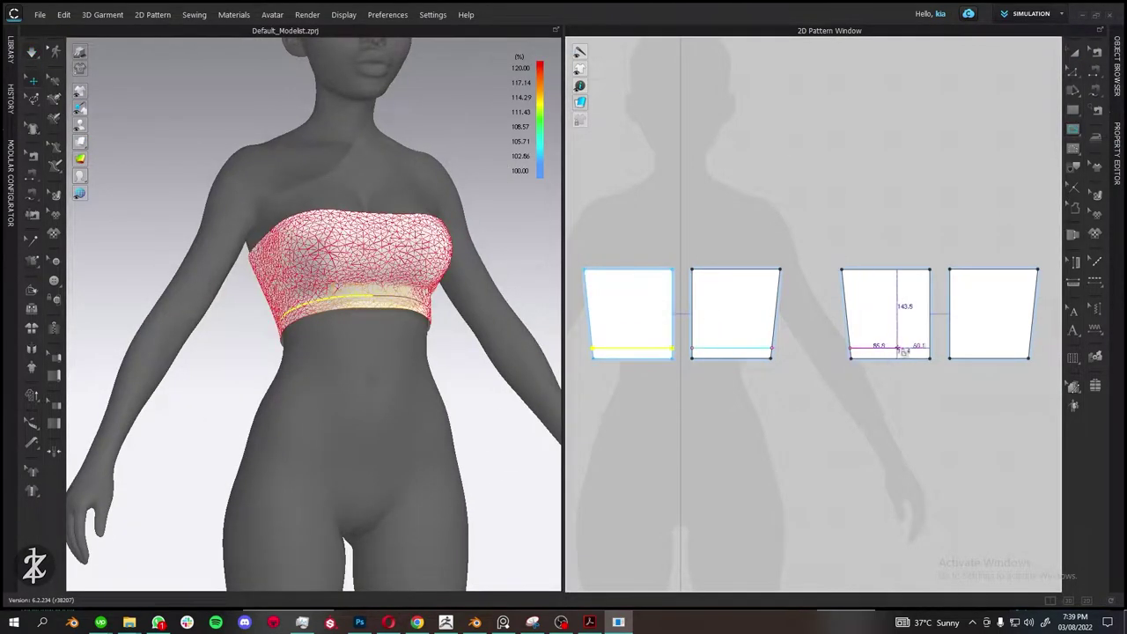
Select the third panel's top and bottom edges and the second panel in the pattern layout.
left_click(935, 350)
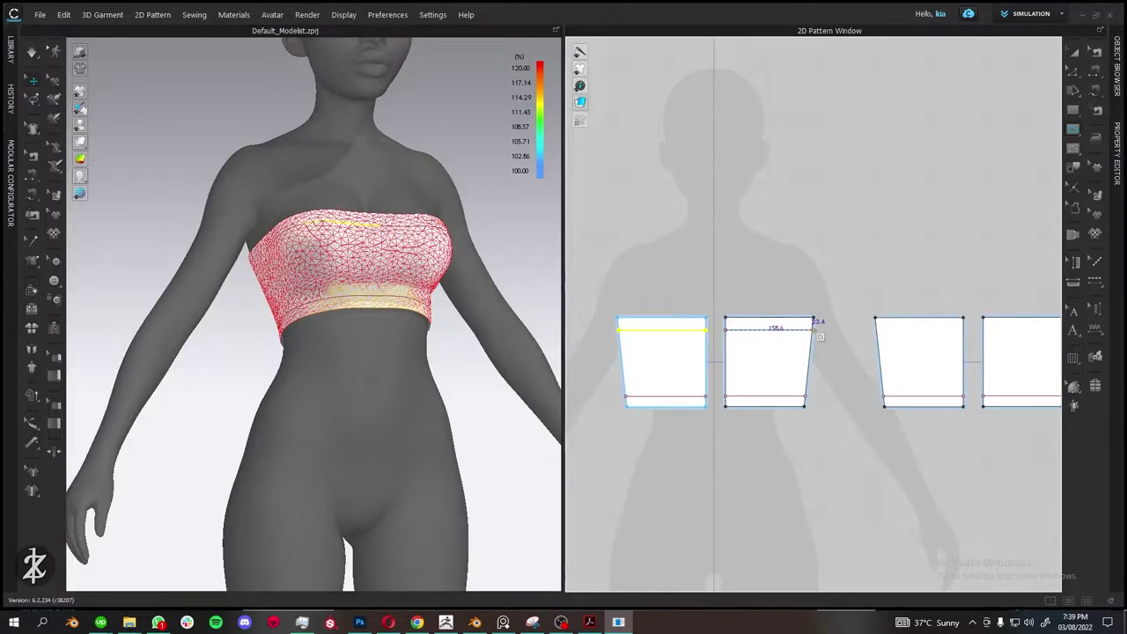
left_click(964, 332)
right_click_drag(334, 230, 515, 251)
right_click_drag(851, 335, 773, 320)
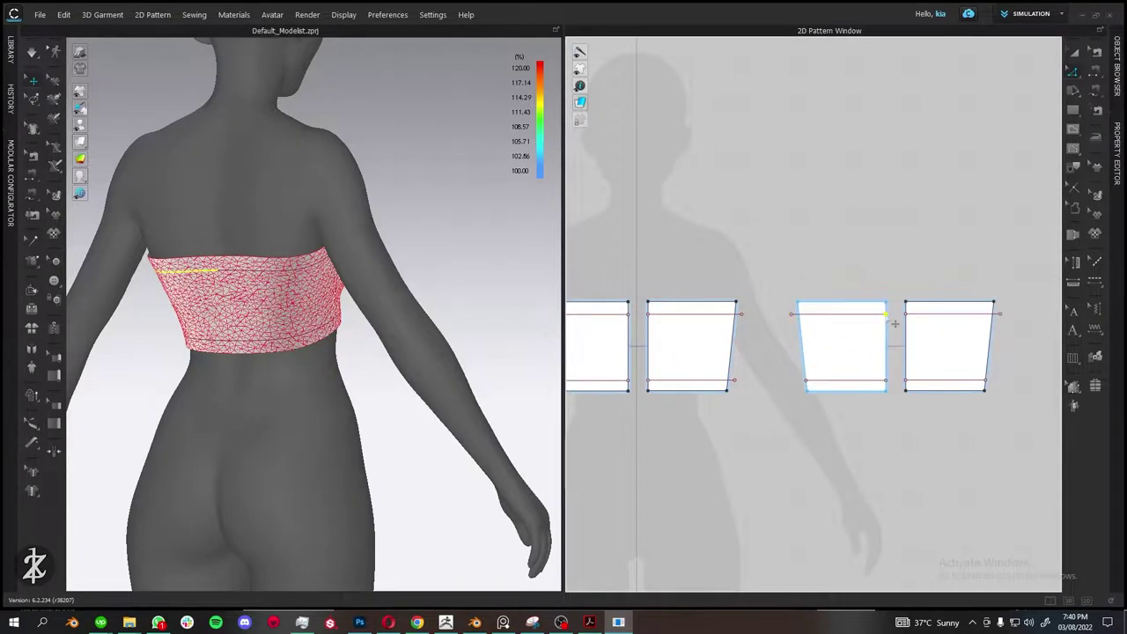
left_click(720, 385)
right_click_drag(656, 390, 726, 373)
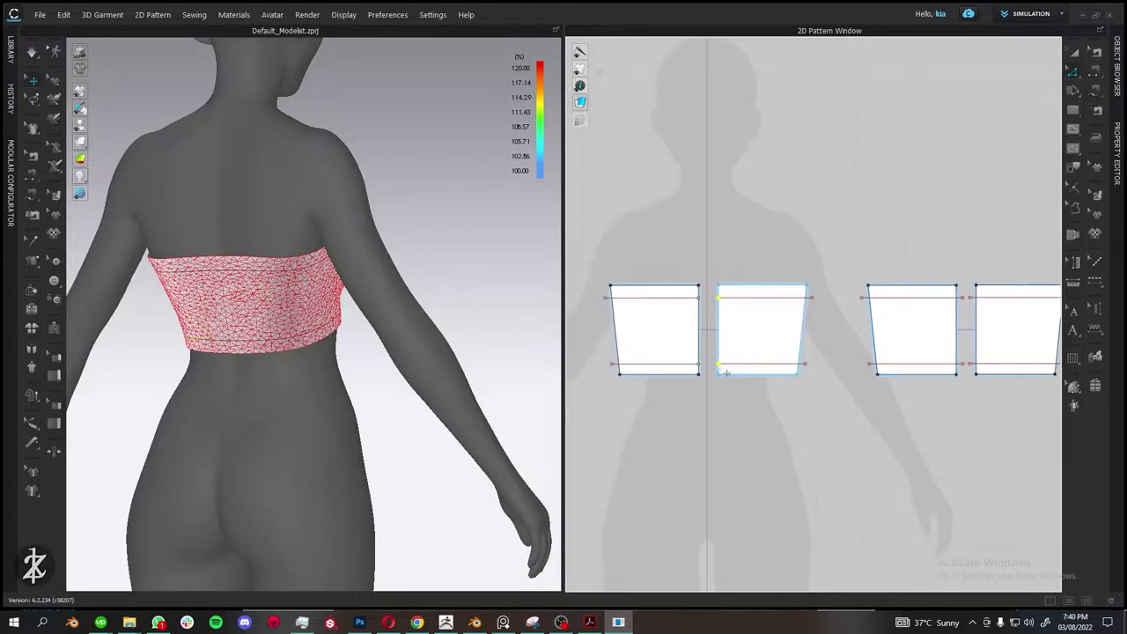
key("2")
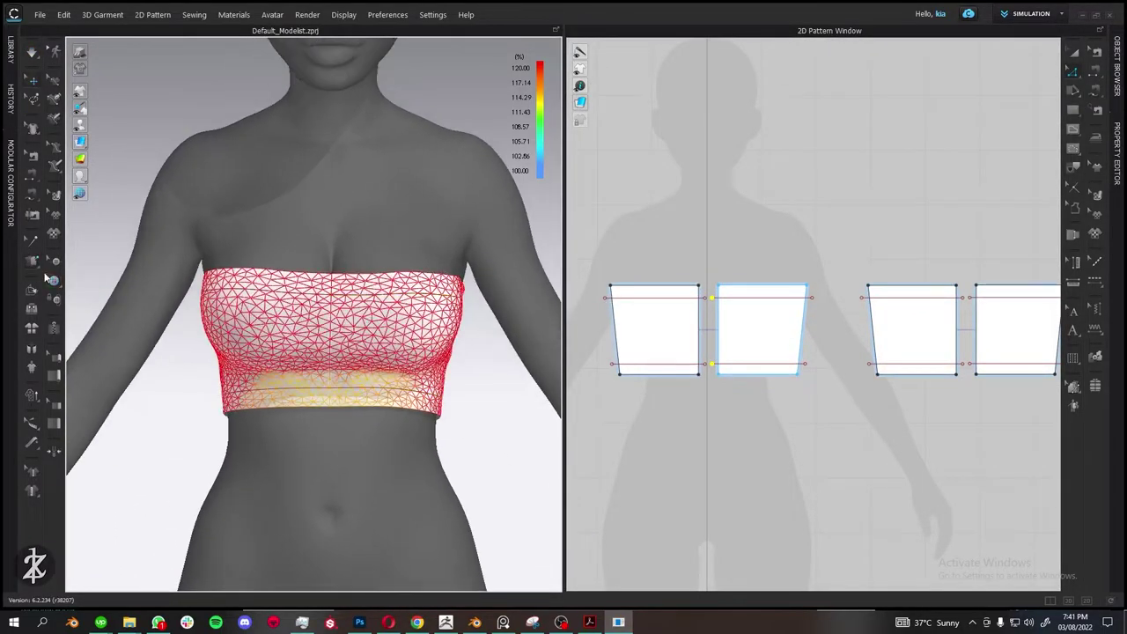
Cut the right-hand panels into separate upper and lower bands along their lines.
left_click(35, 262)
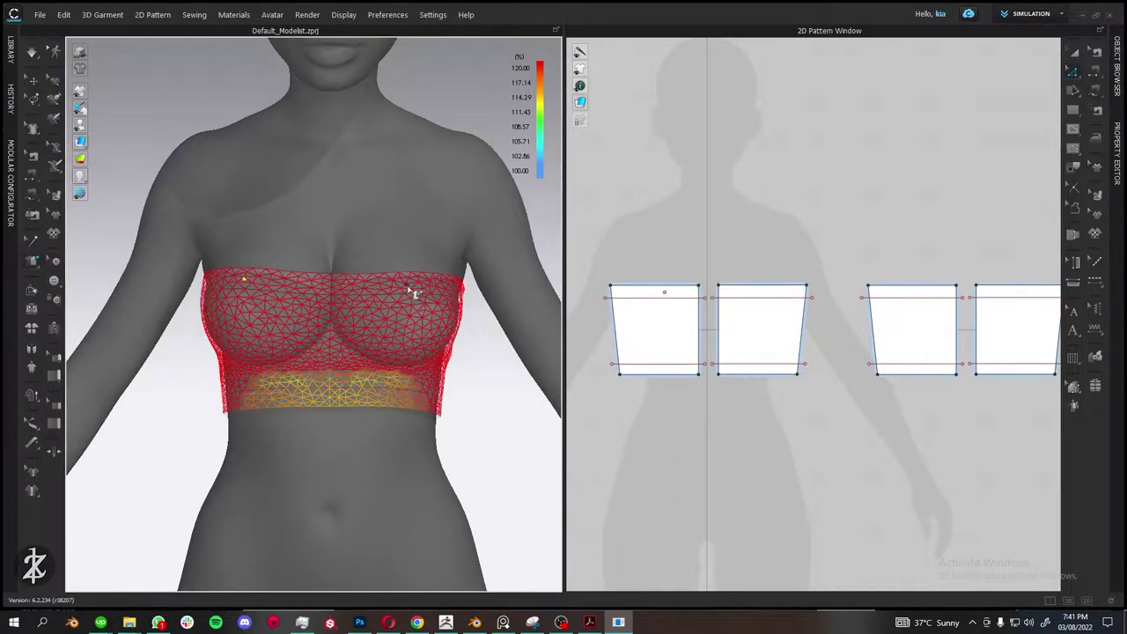
key("8")
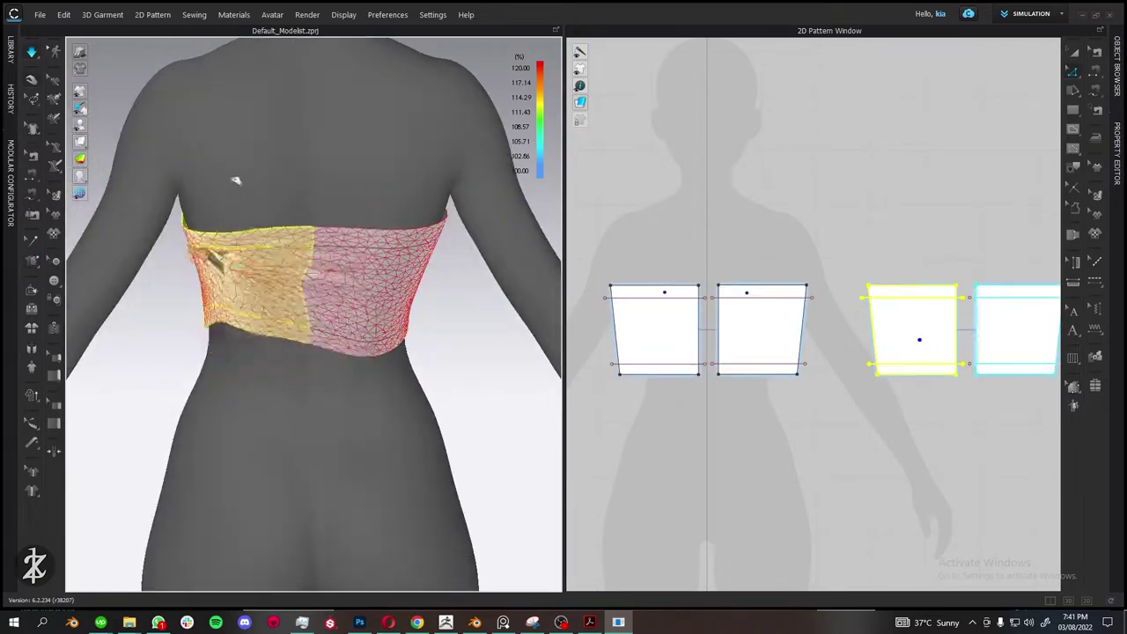
right_click_drag(236, 180, 445, 232)
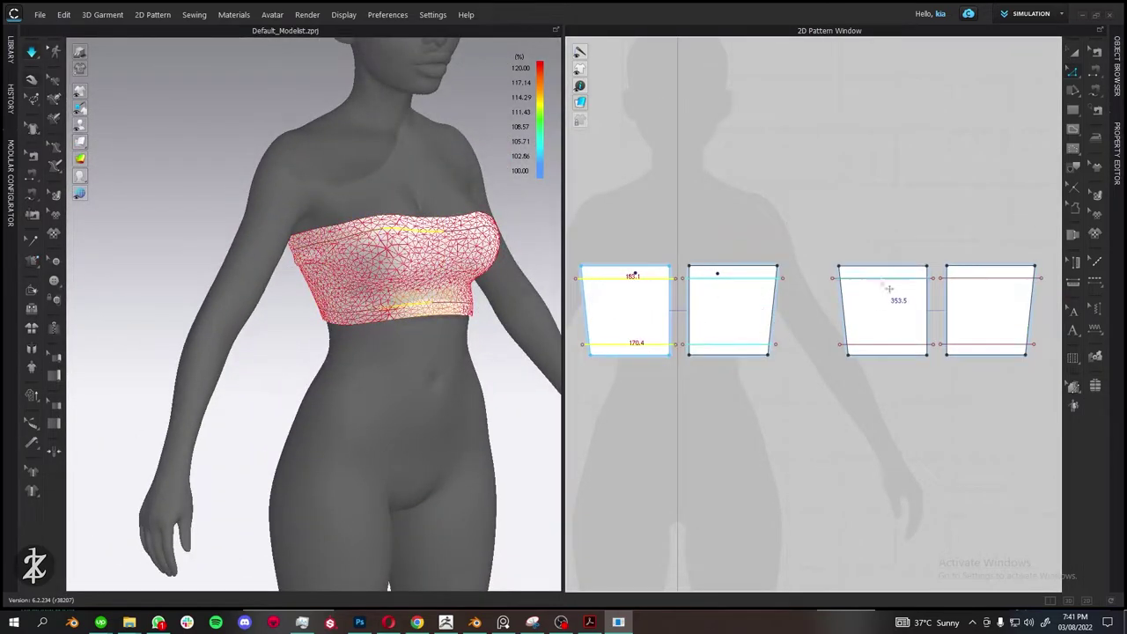
right_click(886, 343)
left_click(915, 502)
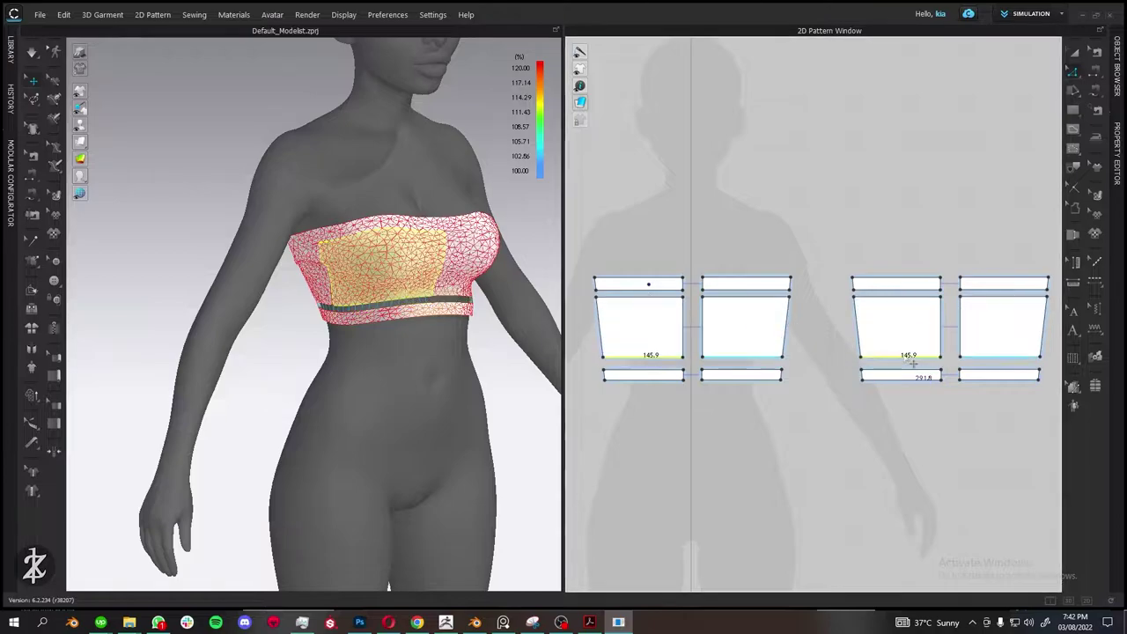
key("2")
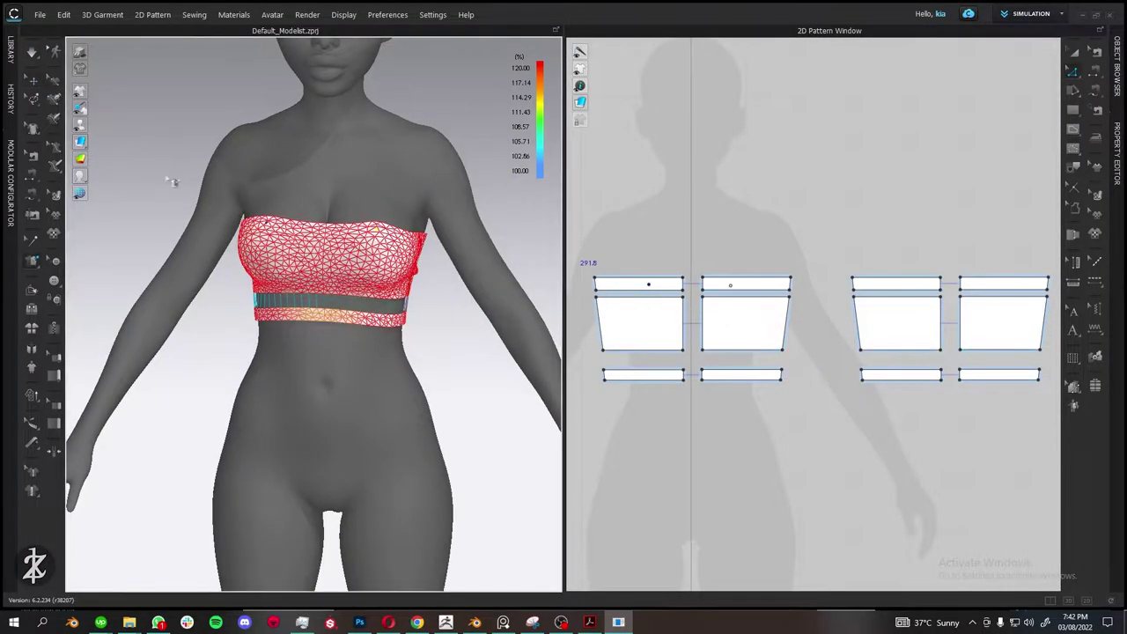
mouse_move(171, 182)
right_mouse_down()
mouse_move(445, 238)
mouse_move(443, 220)
mouse_move(297, 189)
mouse_move(302, 209)
mouse_move(358, 262)
mouse_move(363, 311)
mouse_move(289, 294)
mouse_move(478, 312)
mouse_move(88, 143)
right_mouse_up()
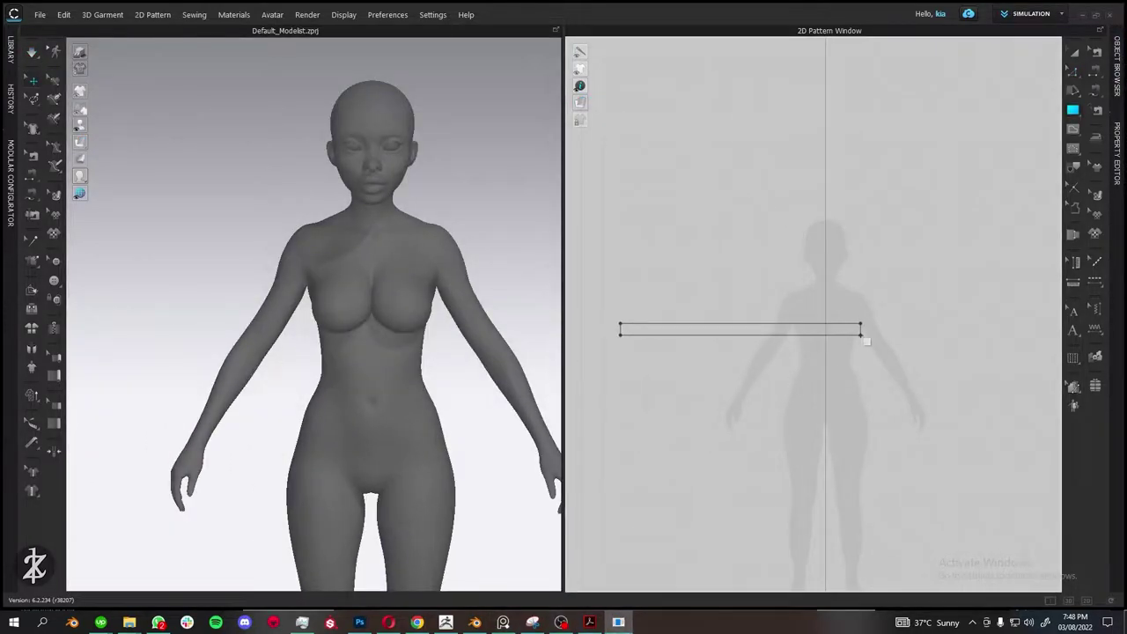
Finish the long rectangle strap pattern, simulate, and wrap the strip around the chest.
left_click_drag(863, 337, 861, 335)
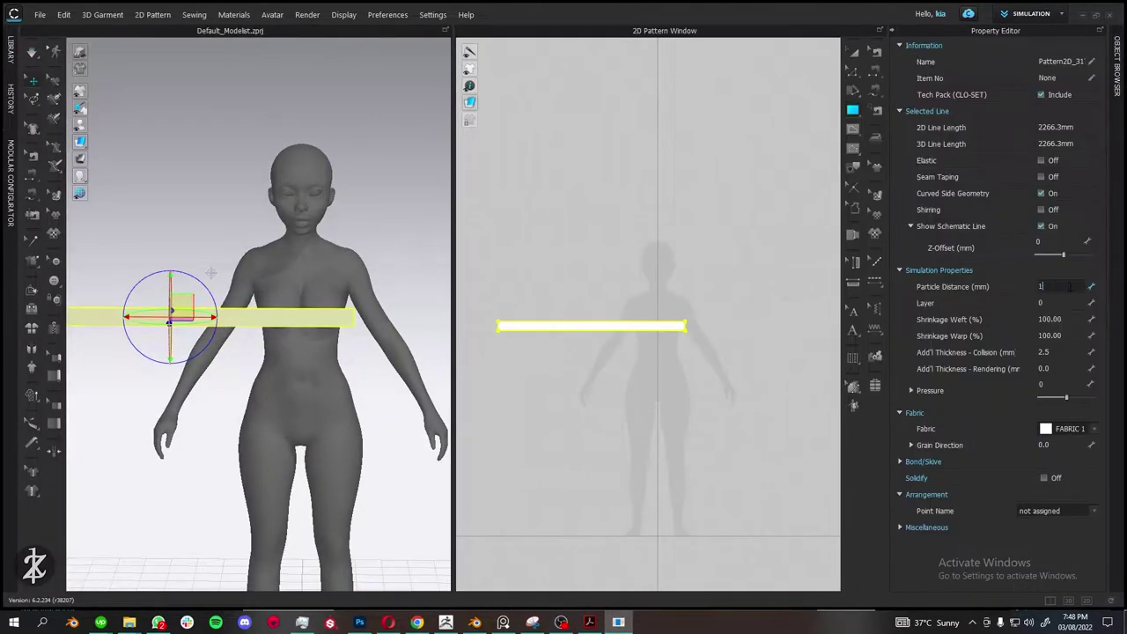
left_click(1108, 85)
right_click_drag(147, 121, 106, 202)
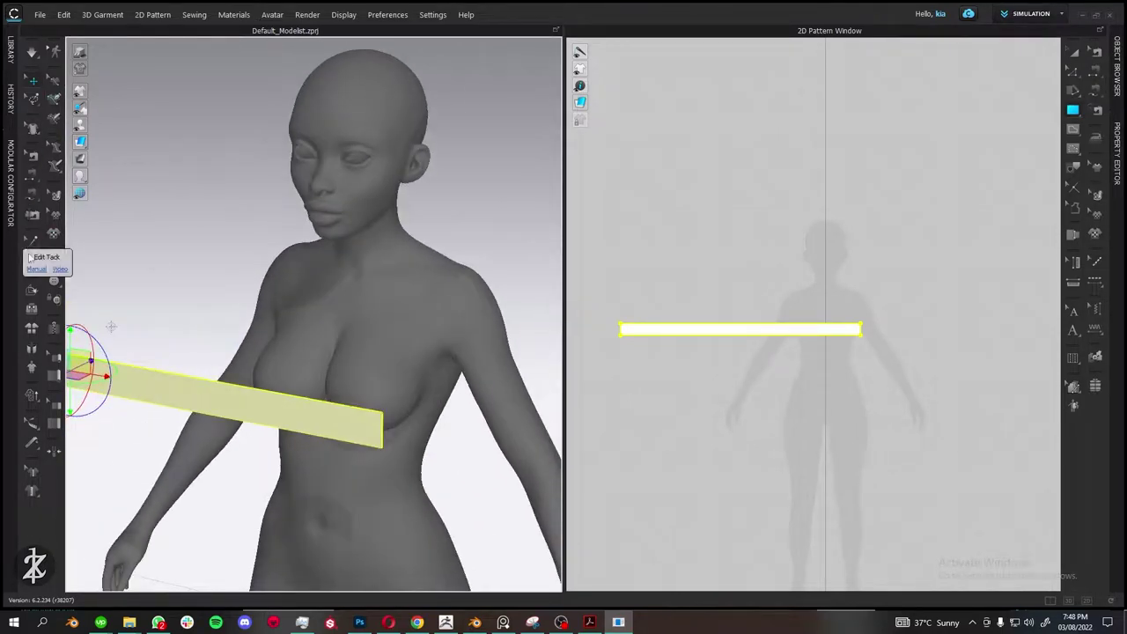
key("space")
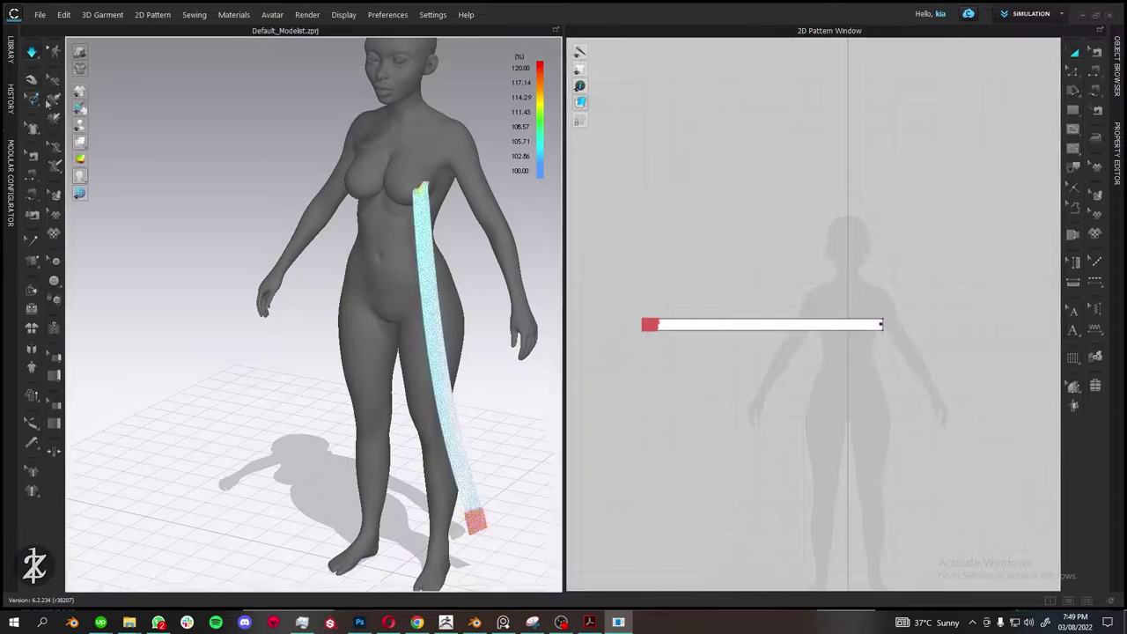
right_click_drag(265, 264, 176, 264)
left_click_drag(291, 291, 301, 195)
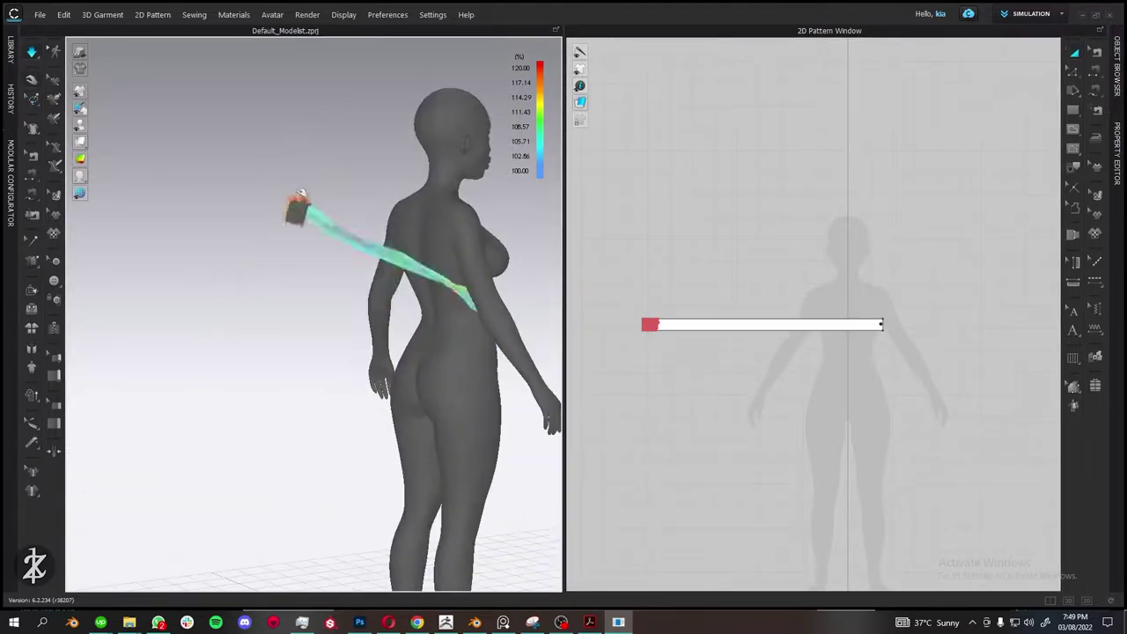
mouse_move(301, 191)
right_mouse_down()
mouse_move(444, 328)
mouse_move(379, 309)
right_mouse_up()
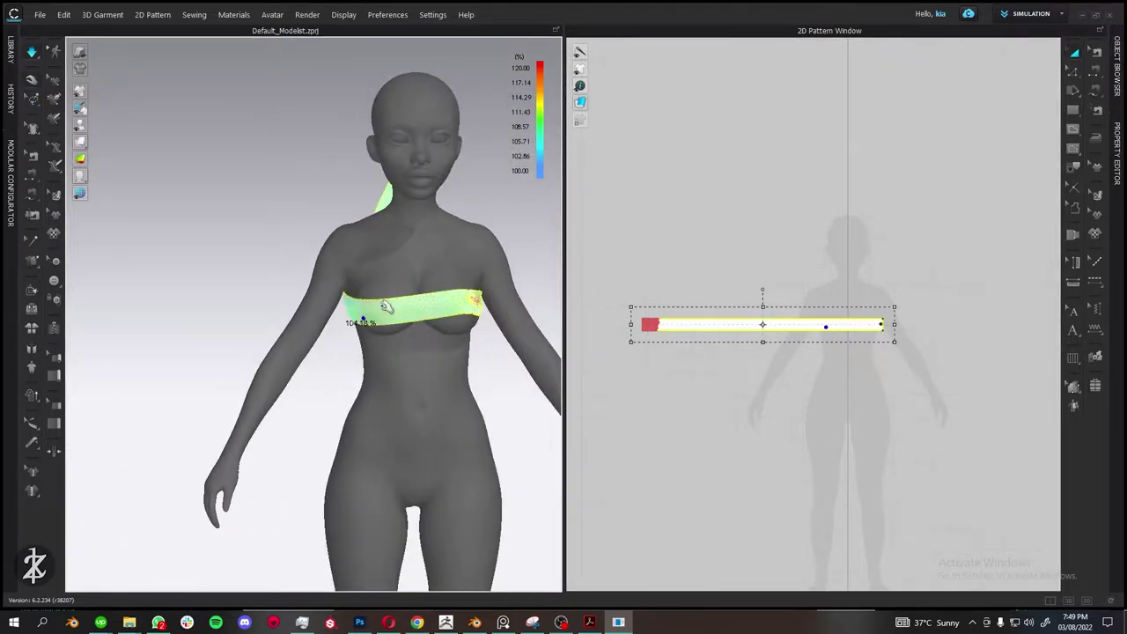
Re-drape the flapping strip across the avatar's upper back, checking it from rear angles.
scroll(428, 297, "up", 2)
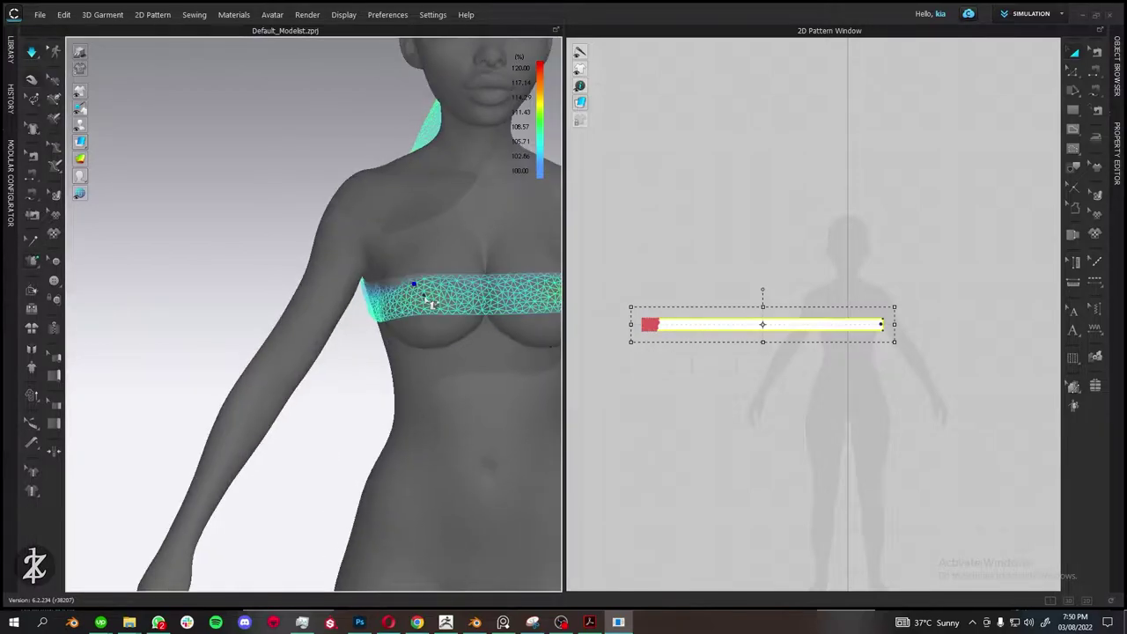
right_click_drag(432, 262, 40, 78)
mouse_move(421, 342)
right_mouse_down()
mouse_move(326, 282)
mouse_move(206, 156)
mouse_move(264, 275)
mouse_move(378, 290)
mouse_move(292, 346)
right_mouse_up()
right_click_drag(250, 264, 171, 239)
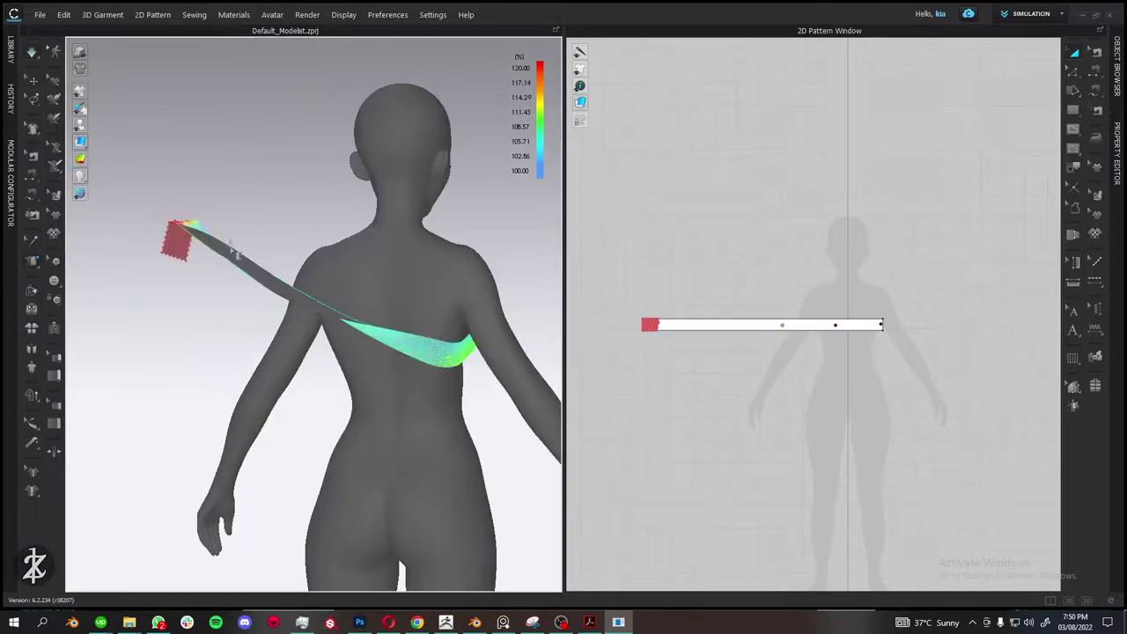
right_click(171, 239)
left_click(33, 81)
scroll(452, 403, "up", 2)
right_click_drag(452, 403, 504, 394)
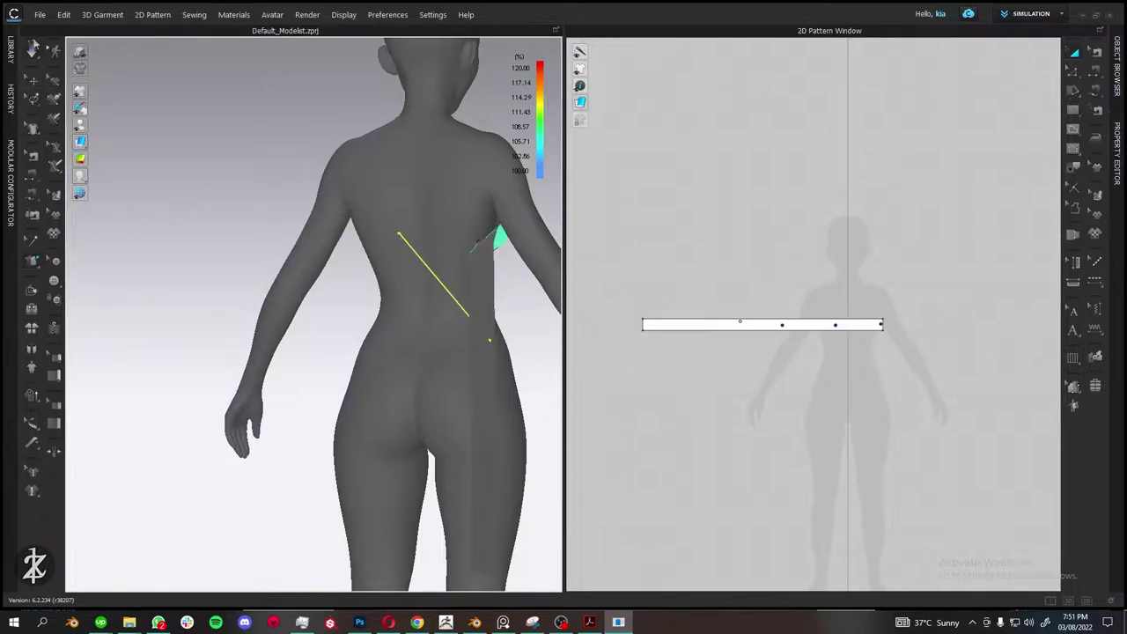
scroll(334, 155, "up", 2)
left_click(305, 180)
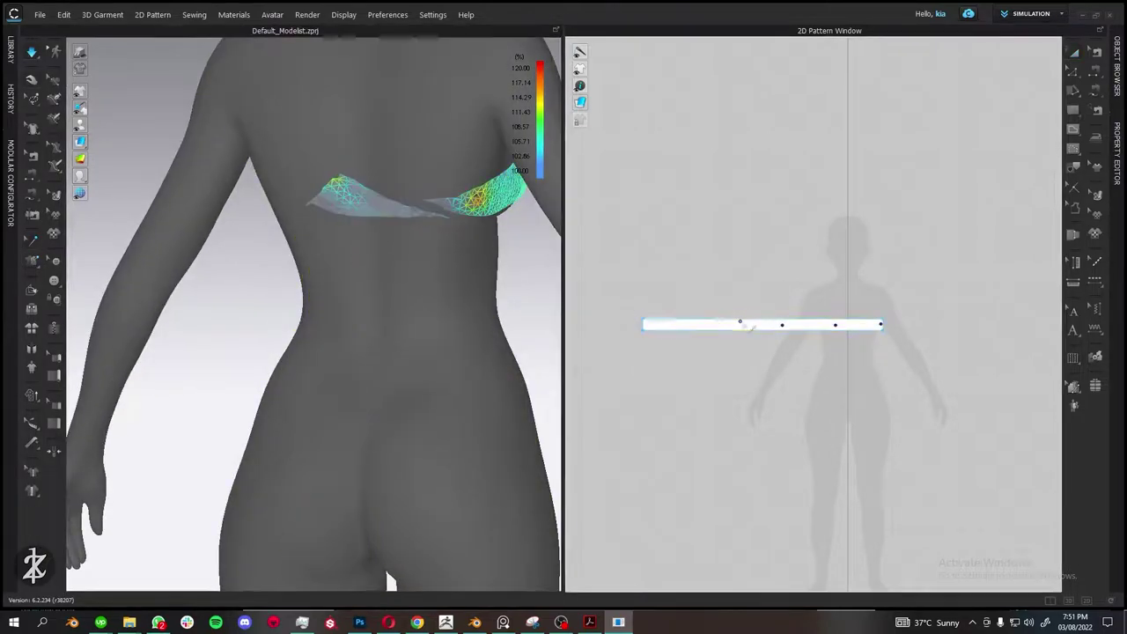
scroll(352, 325, "down", 5)
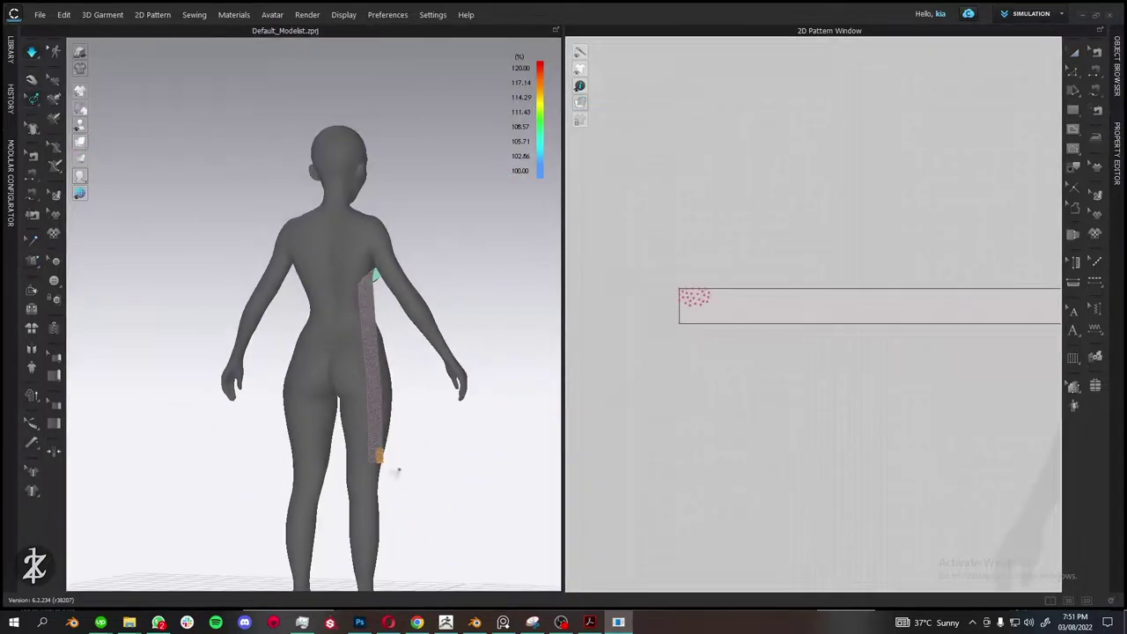
Lengthen the strap strip by moving its left edge an exact distance outward.
right_click_drag(176, 258, 324, 235)
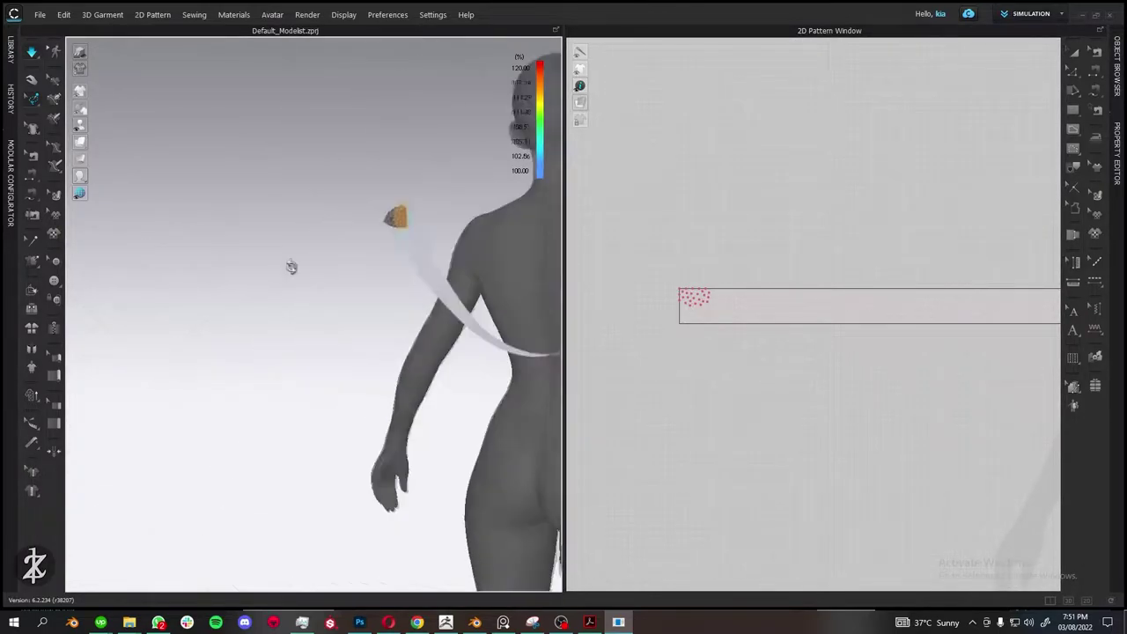
right_click_drag(373, 339, 409, 229)
left_click(410, 229)
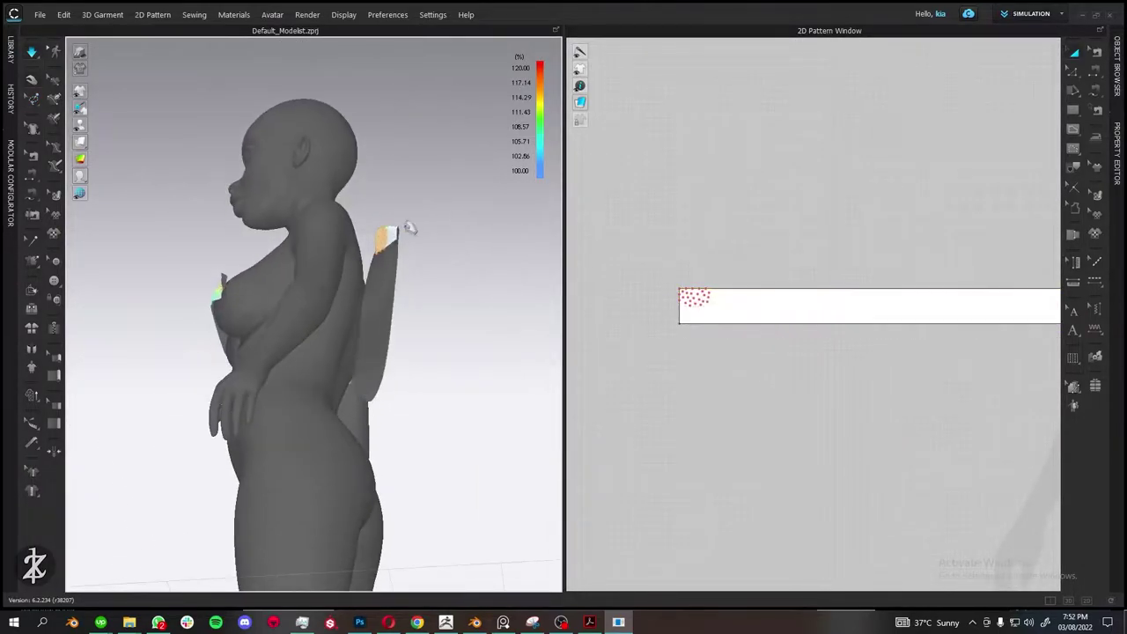
right_click_drag(325, 291, 356, 310)
left_click(480, 302)
mouse_move(479, 301)
right_mouse_down()
mouse_move(355, 292)
mouse_move(465, 258)
mouse_move(478, 326)
right_mouse_up()
right_click(755, 282)
left_click(477, 289)
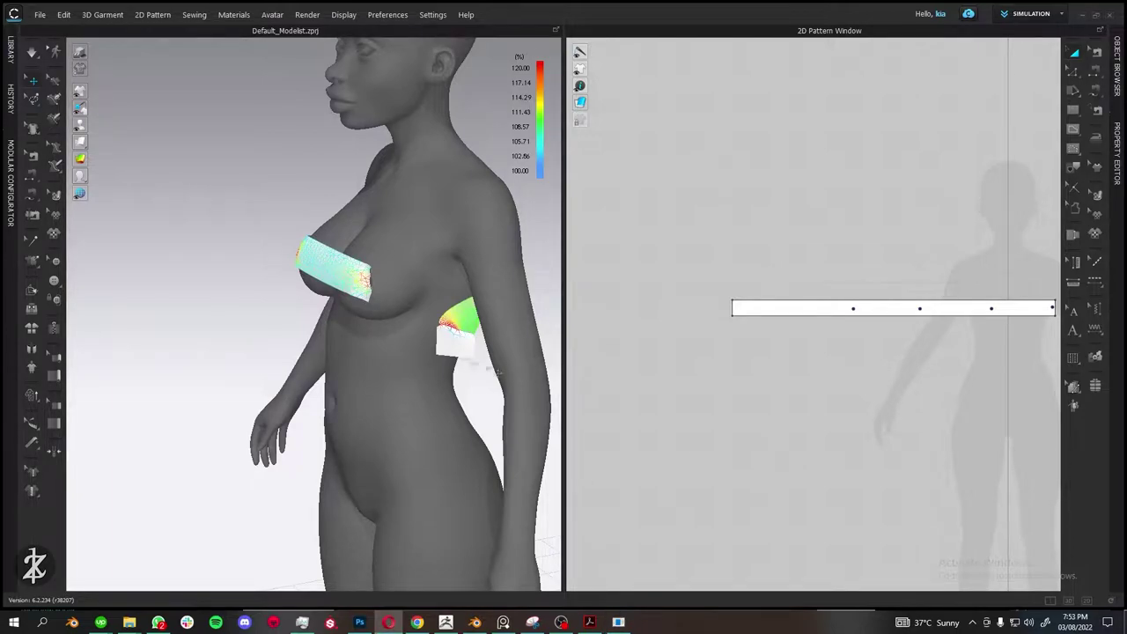
mouse_move(497, 373)
right_mouse_down()
mouse_move(467, 226)
mouse_move(349, 252)
right_mouse_up()
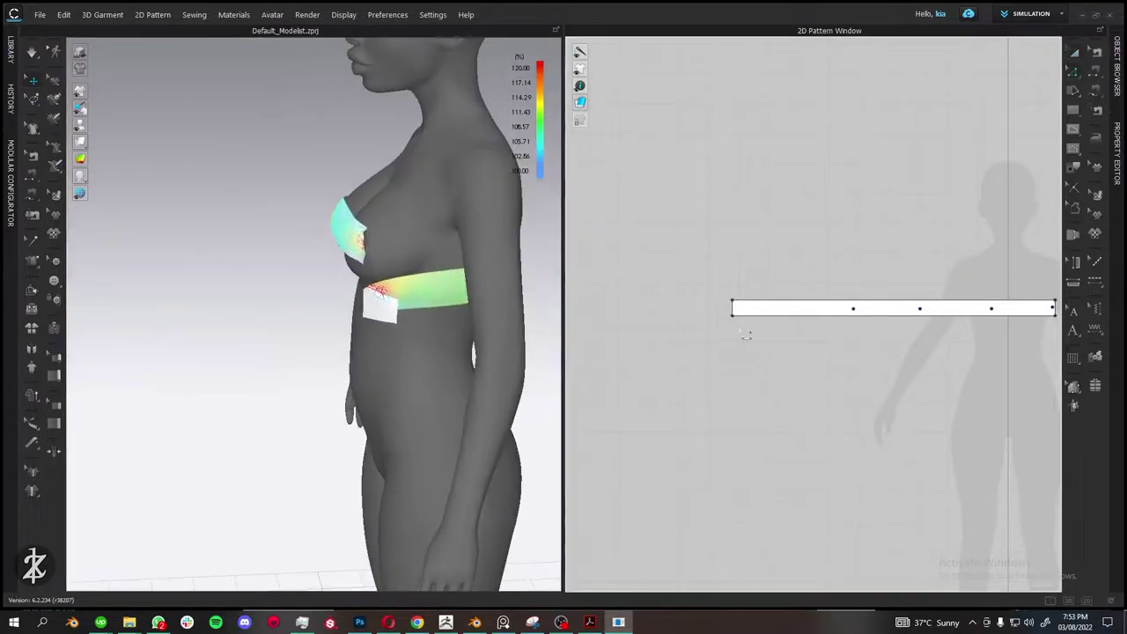
left_click_drag(746, 334, 674, 335)
key("Return")
key("Return")
Pull the lengthened strap around the left side and up over the chest.
mouse_move(493, 291)
right_mouse_down()
mouse_move(359, 282)
mouse_move(227, 92)
right_mouse_up()
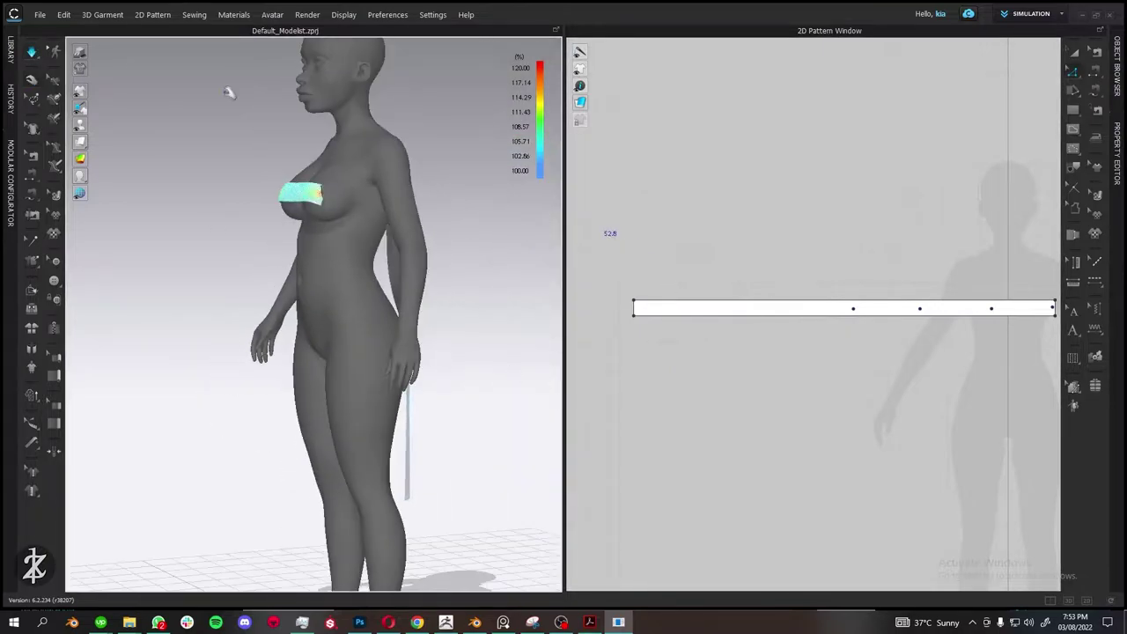
left_click(35, 103)
right_click_drag(496, 256, 224, 183)
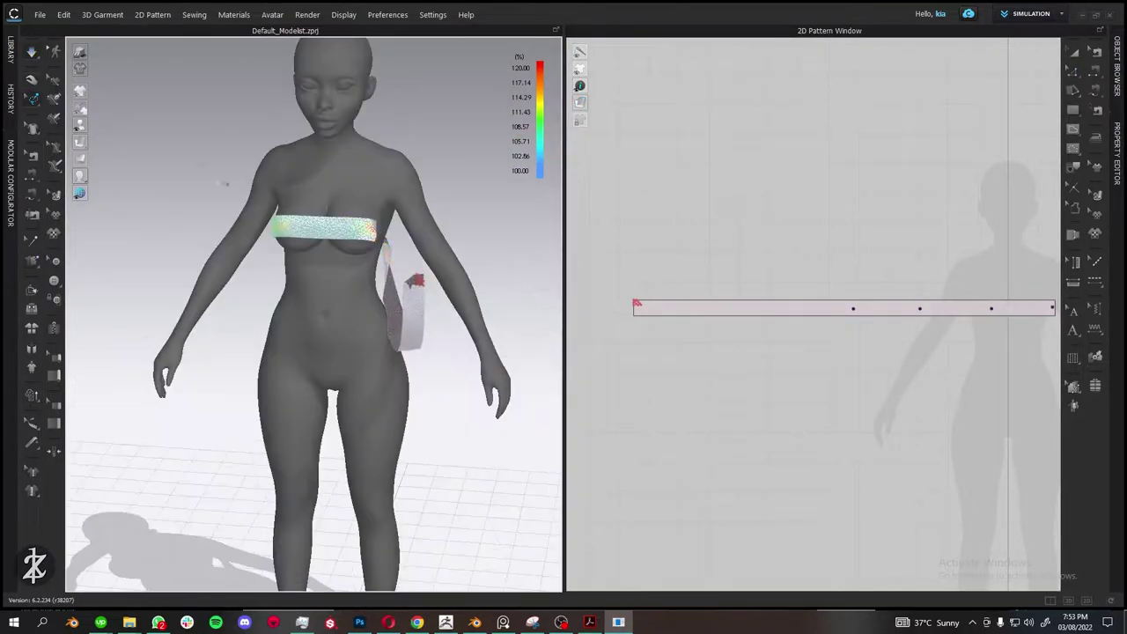
right_click_drag(409, 282, 228, 290)
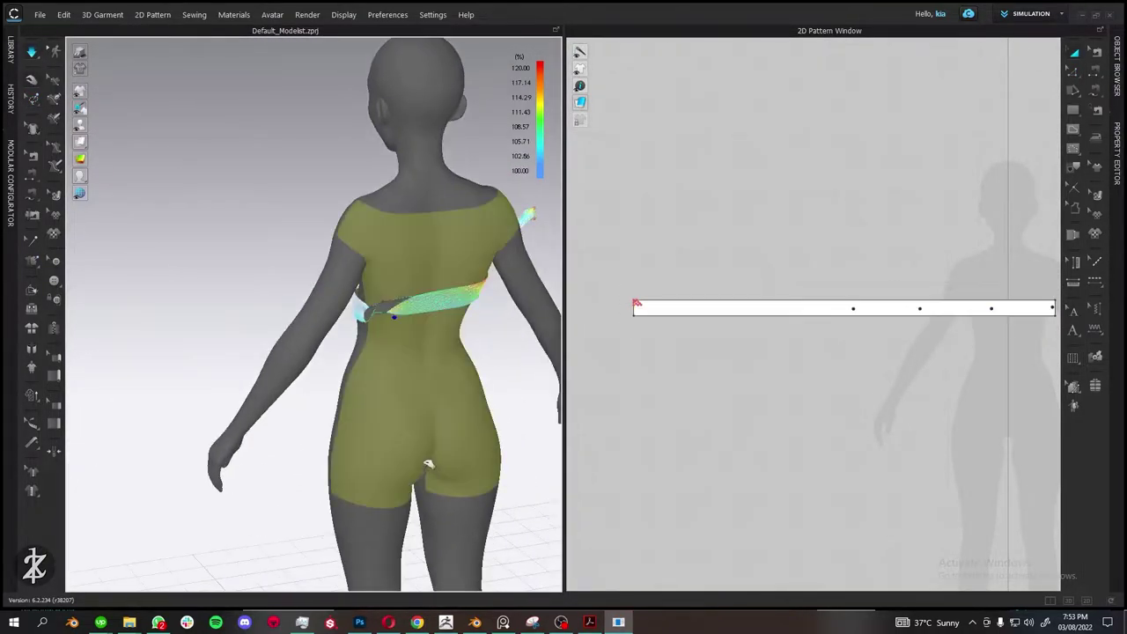
left_click(388, 320)
right_click_drag(388, 320, 346, 342)
mouse_move(273, 438)
right_mouse_down()
mouse_move(410, 320)
mouse_move(373, 272)
right_mouse_up()
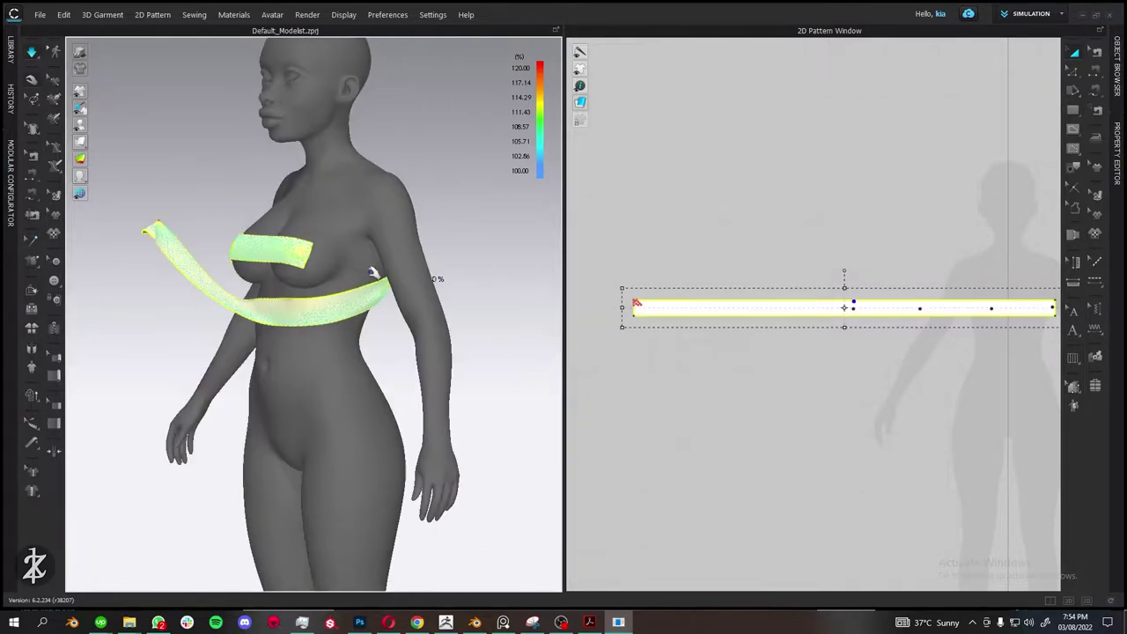
mouse_move(231, 275)
right_mouse_down()
mouse_move(377, 314)
mouse_move(306, 306)
mouse_move(390, 319)
mouse_move(270, 282)
mouse_move(113, 319)
mouse_move(370, 238)
mouse_move(219, 302)
mouse_move(242, 364)
mouse_move(357, 342)
right_mouse_up()
left_click(244, 365)
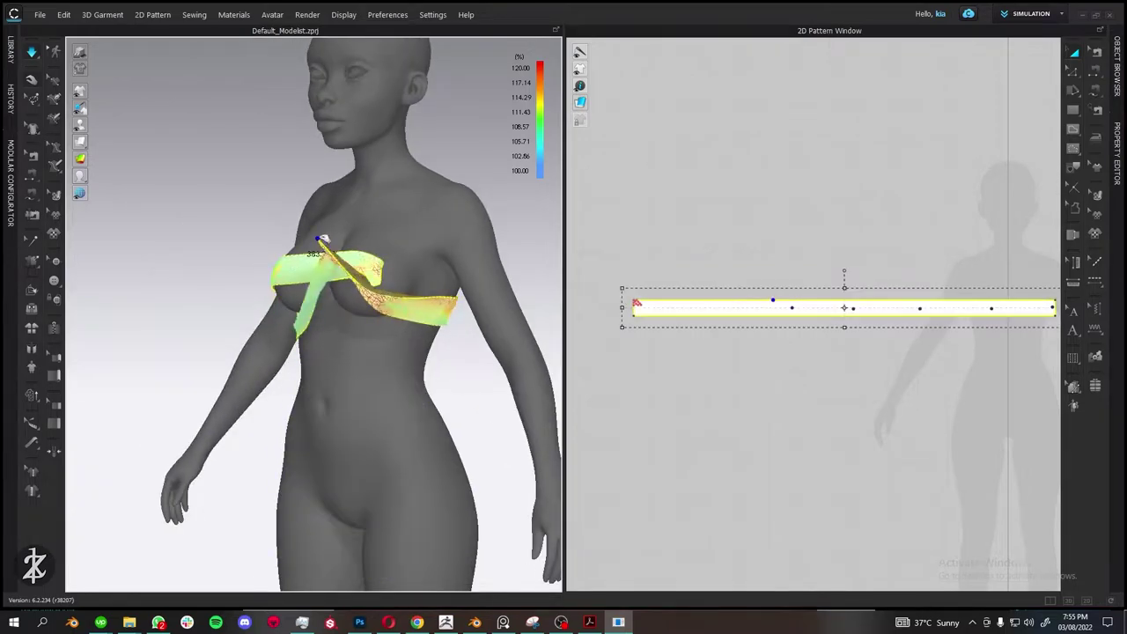
mouse_move(323, 238)
right_mouse_down()
mouse_move(420, 309)
mouse_move(478, 320)
mouse_move(233, 321)
mouse_move(171, 282)
right_mouse_up()
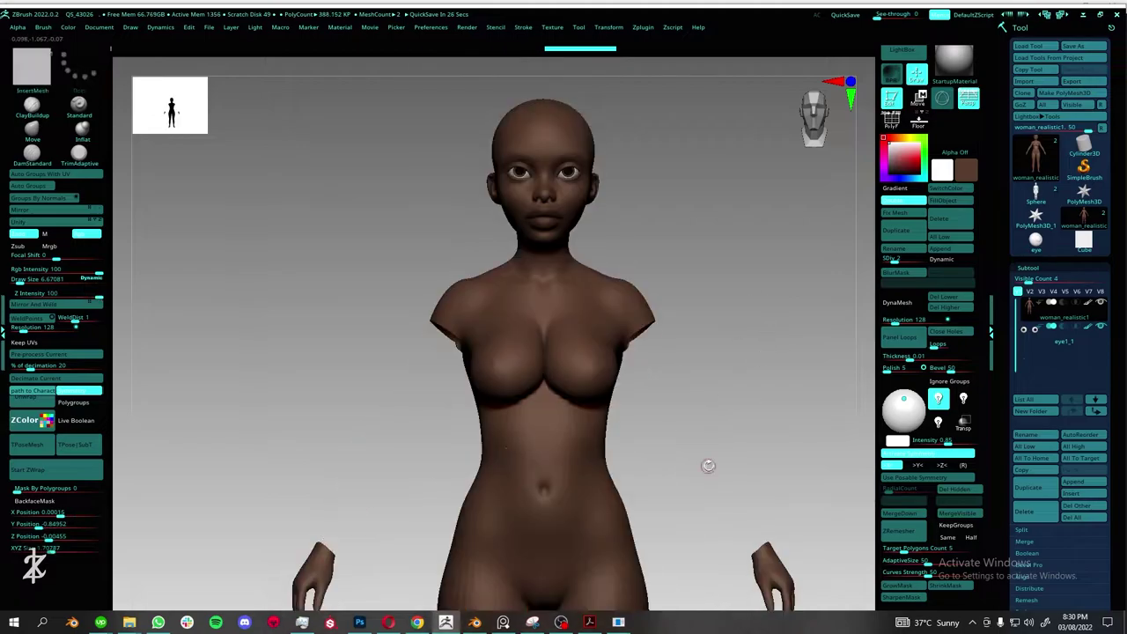
Show the band's polygroup wireframe, send it via GoZ, and switch to Blender.
mouse_move(708, 465)
left_mouse_down("alt")
mouse_move(669, 370)
mouse_move(617, 440)
left_mouse_up("alt")
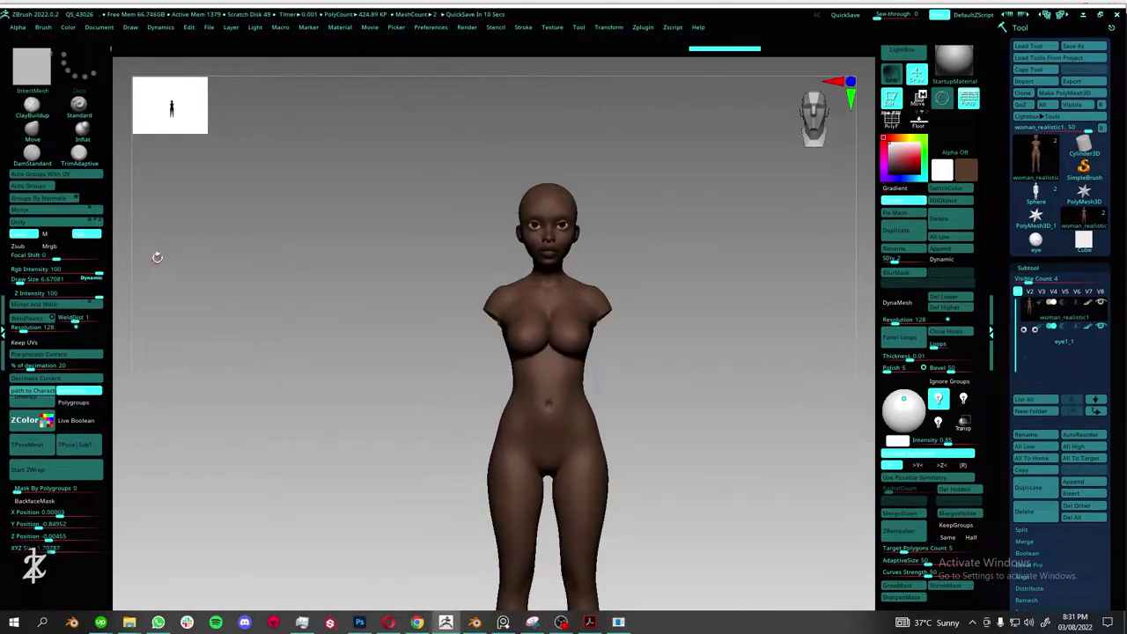
mouse_move(157, 257)
left_mouse_down()
mouse_move(188, 359)
mouse_move(490, 377)
mouse_move(850, 372)
mouse_move(819, 185)
left_mouse_up()
left_click(893, 126)
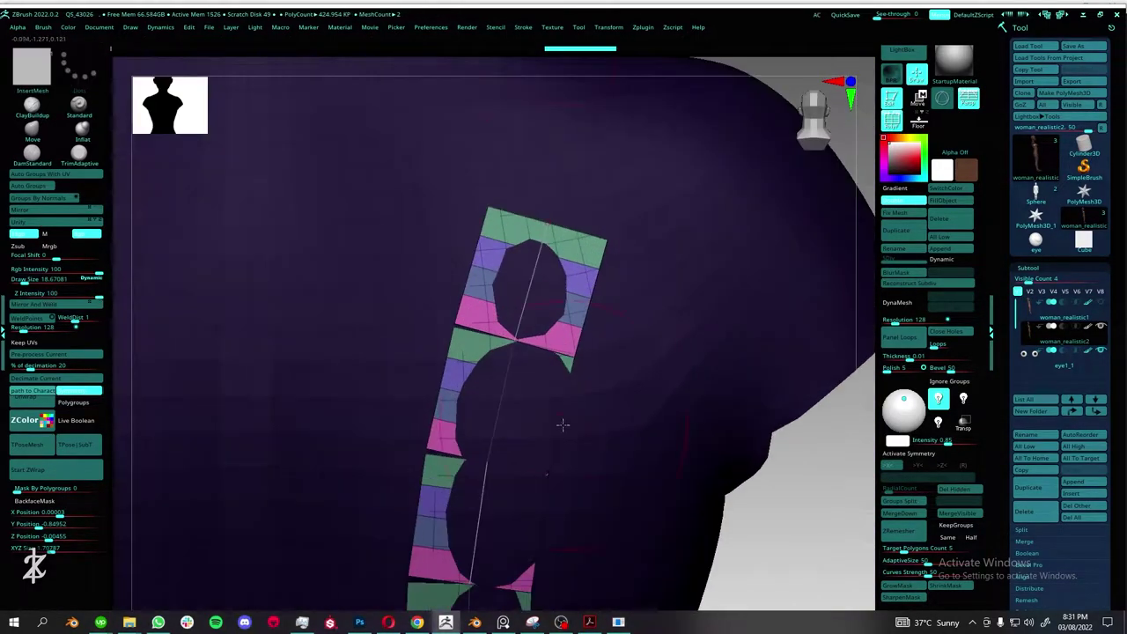
left_click(523, 26)
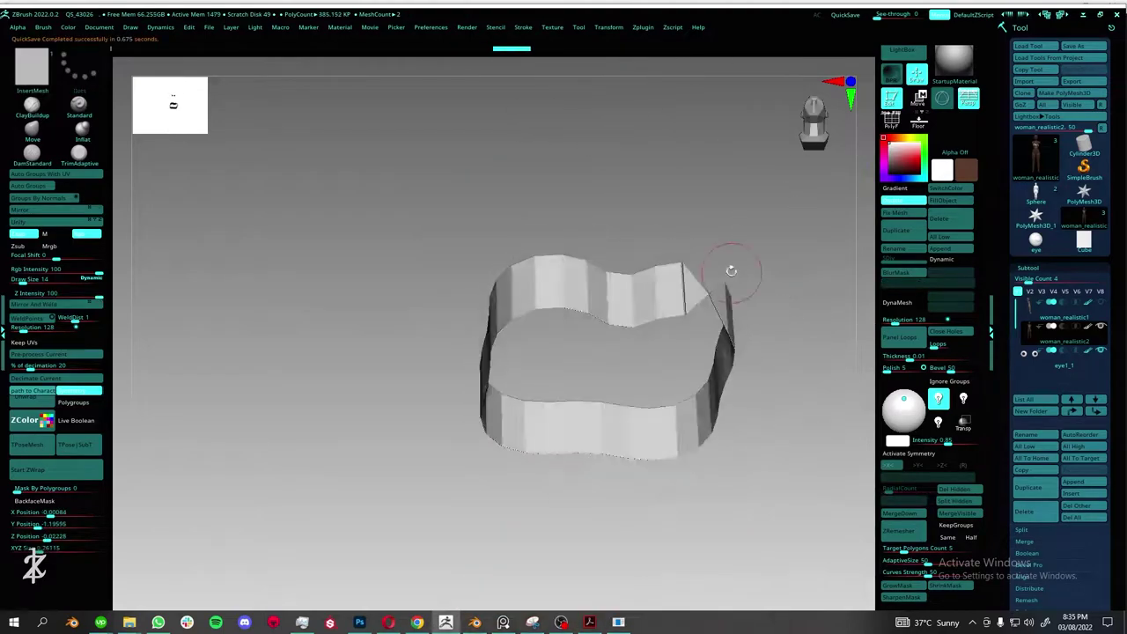
left_click(467, 624)
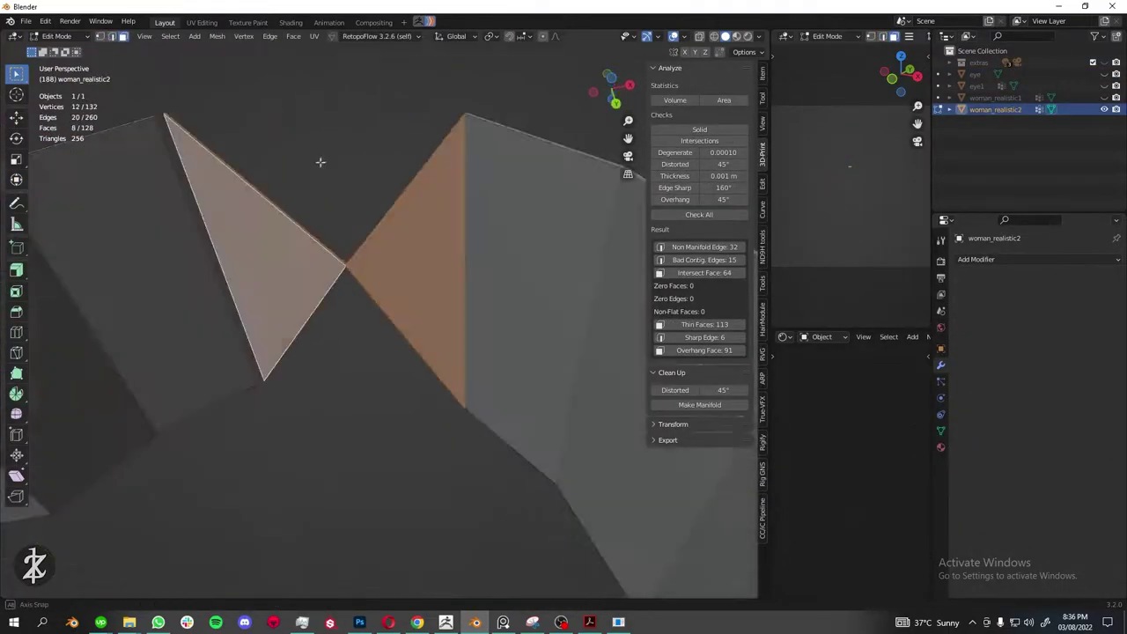
Bridge the band's open gap and add three horizontal edge loops.
middle_click_drag(410, 228, 372, 151)
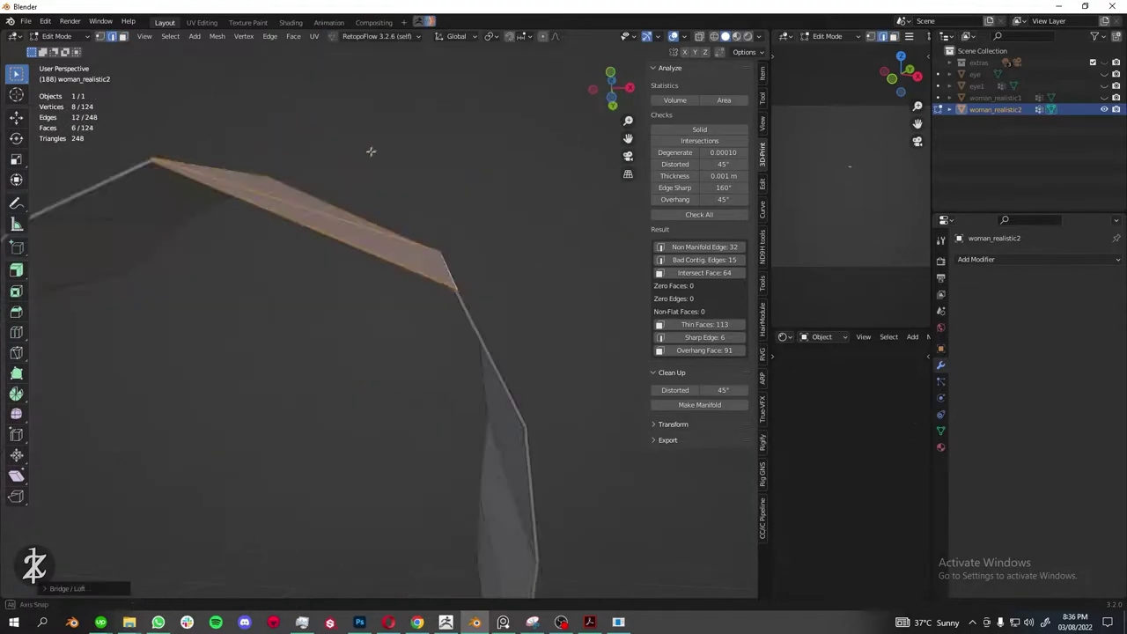
key("ctrl+e")
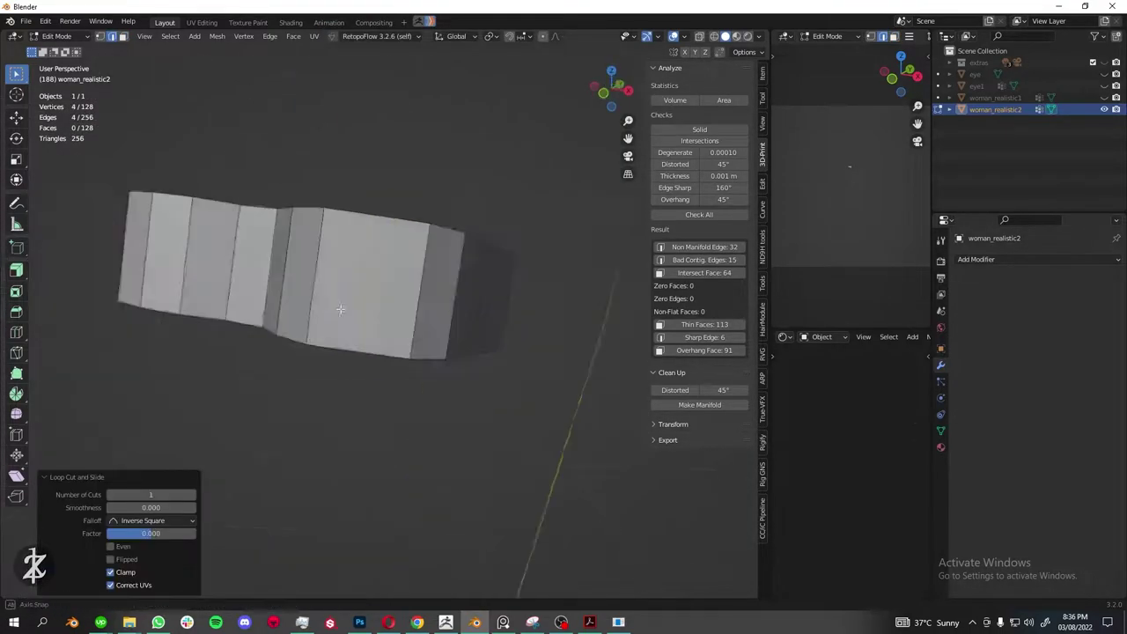
left_click(170, 36)
left_click(343, 204)
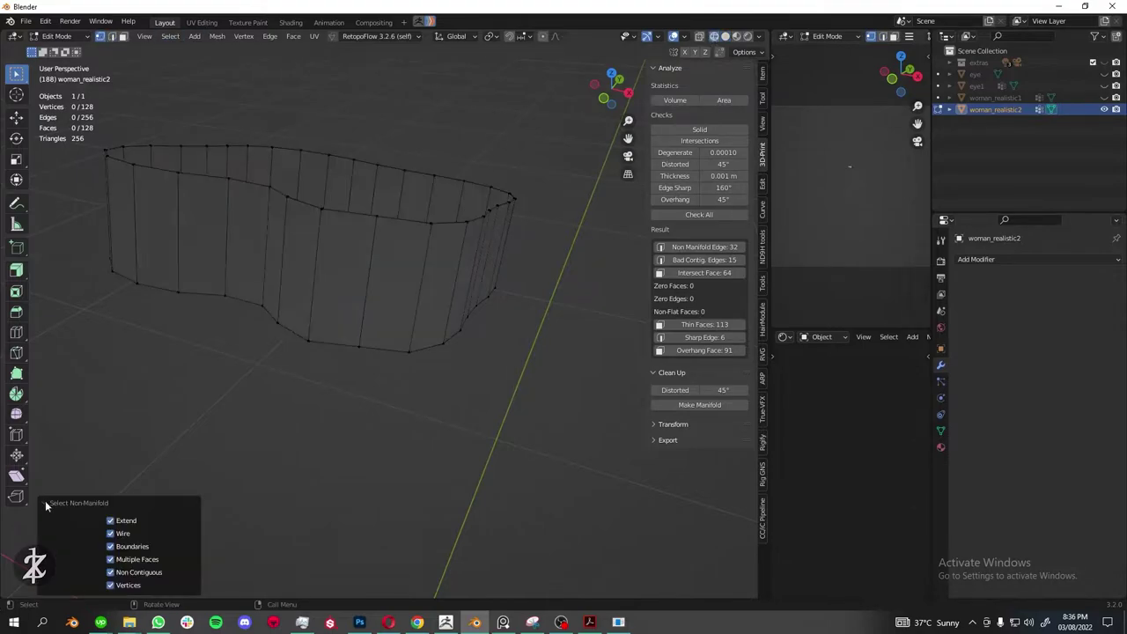
middle_click_drag(310, 190, 397, 302)
key("ctrl+r")
scroll(397, 302, "up", 2)
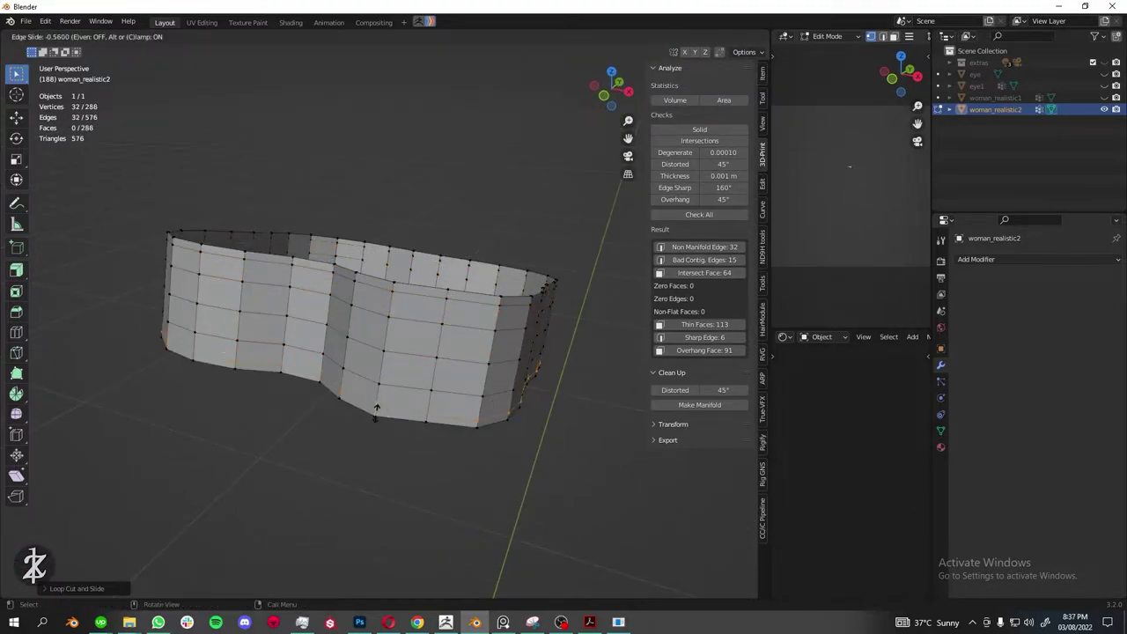
left_click(443, 221)
Duplicate the whole band, place the copy lower on the torso, and leave Edit Mode.
middle_click_drag(444, 221, 727, 195)
key("KP_Divide")
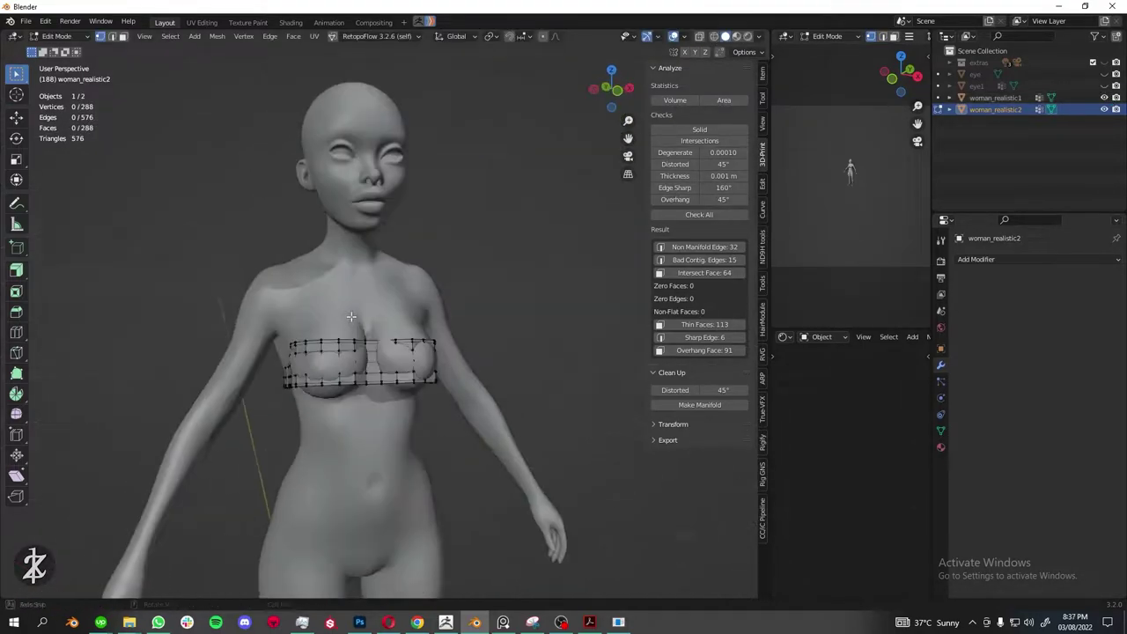
scroll(302, 320, "up", 3)
mouse_move(302, 319)
middle_mouse_down()
mouse_move(440, 289)
mouse_move(262, 285)
mouse_move(442, 270)
middle_mouse_up()
key("a")
key("shift+d")
key("Escape")
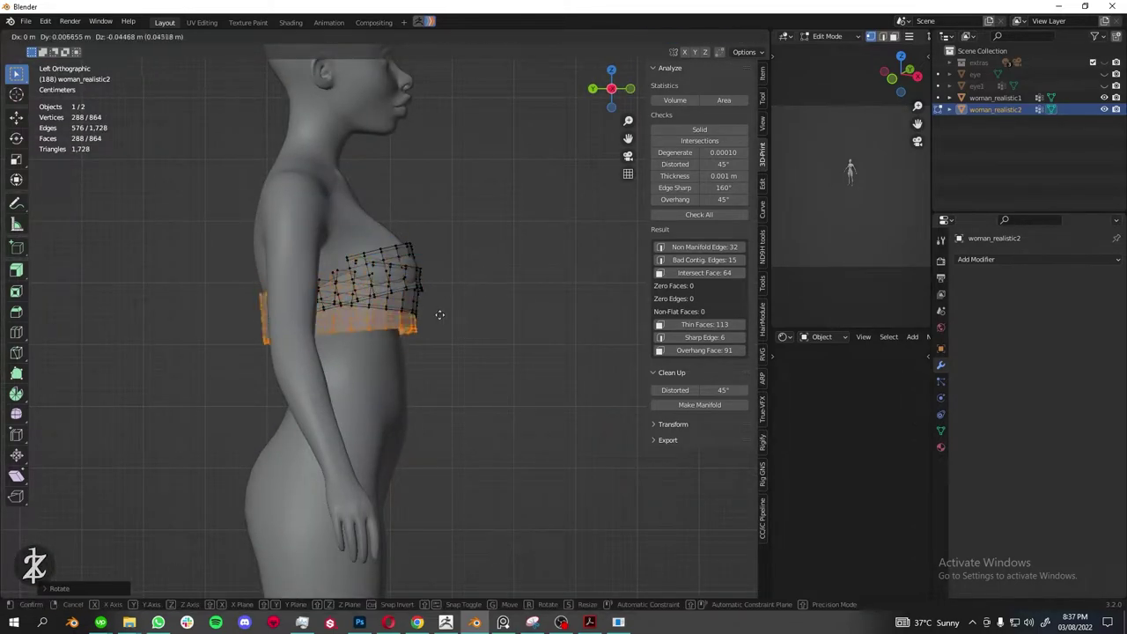
left_click(439, 314)
middle_click_drag(439, 315, 399, 262)
key("Tab")
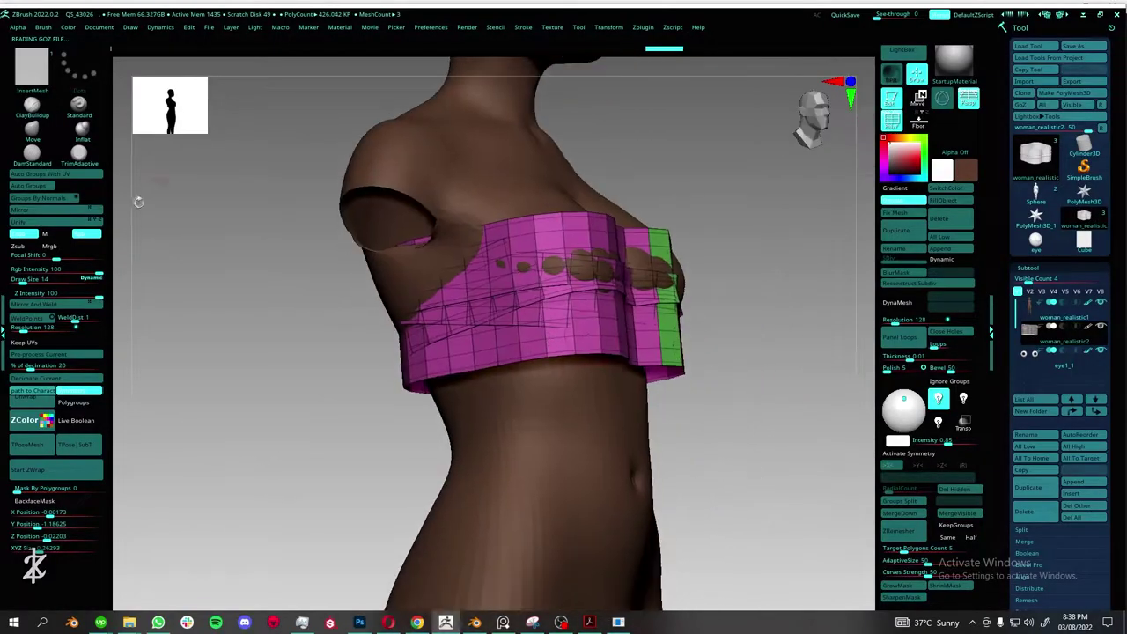
Select the chest band subtool, inspect it with polyframe on, and switch to Blender.
mouse_move(677, 333)
left_mouse_down()
mouse_move(616, 344)
mouse_move(465, 181)
left_mouse_up()
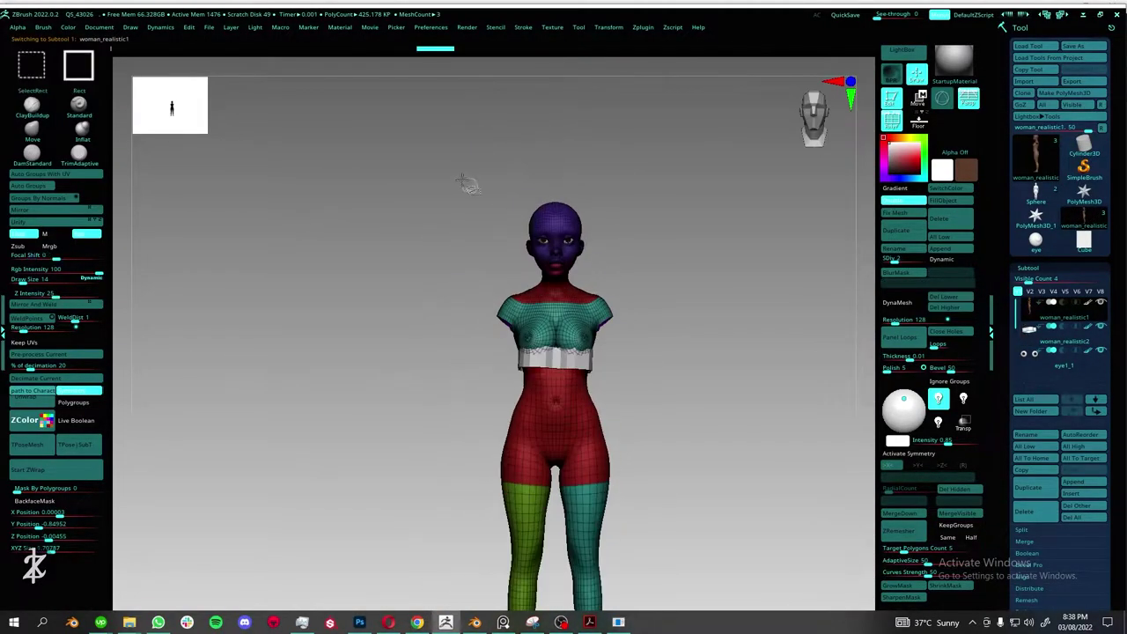
left_click(684, 440, "alt")
mouse_move(684, 440)
left_mouse_down()
mouse_move(678, 334)
mouse_move(495, 385)
mouse_move(606, 395)
mouse_move(837, 448)
mouse_move(683, 391)
left_mouse_up()
key("shift+f")
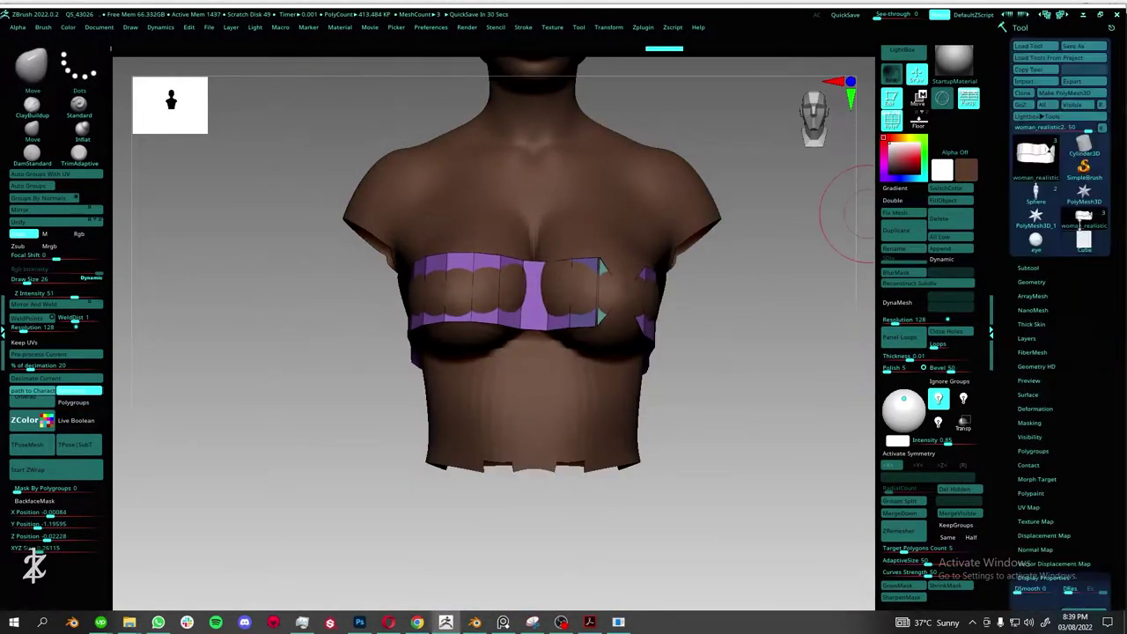
left_click(476, 622)
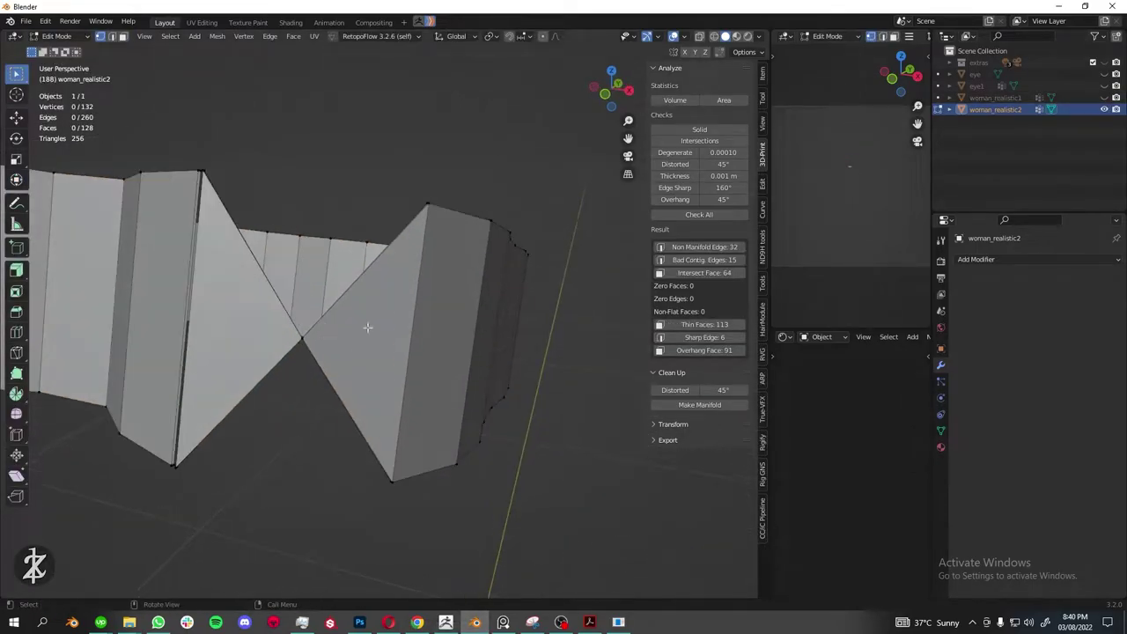
Untwist the band's twisted section and add a new edge loop.
left_click(367, 327)
key("m")
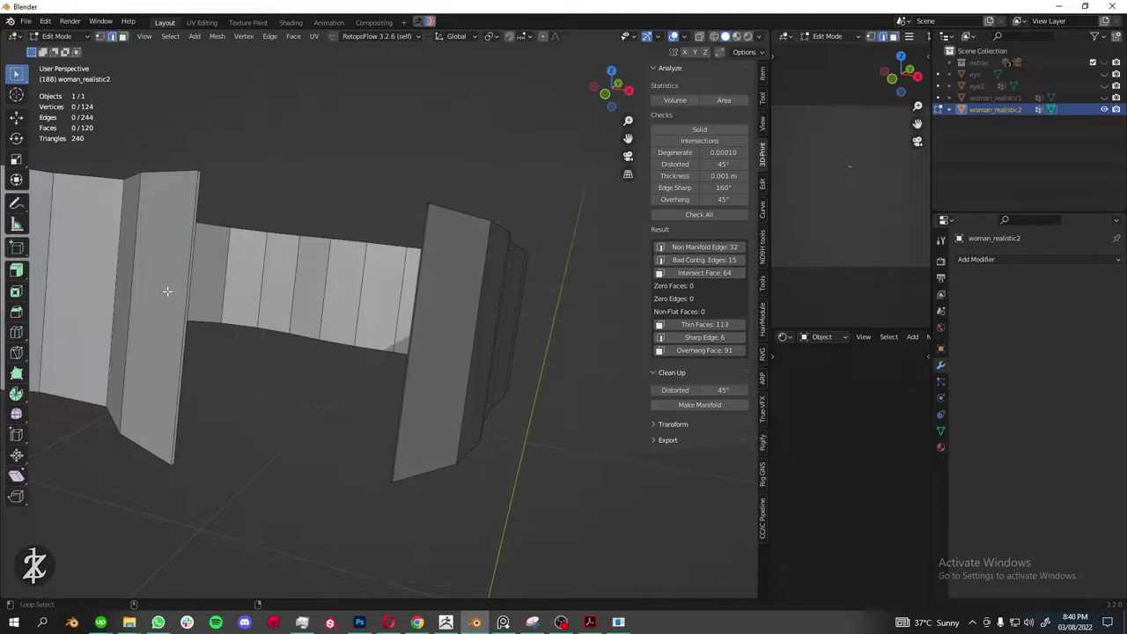
key("2")
middle_click_drag(367, 326, 333, 380)
left_click(303, 331)
scroll(303, 331, "down", 5)
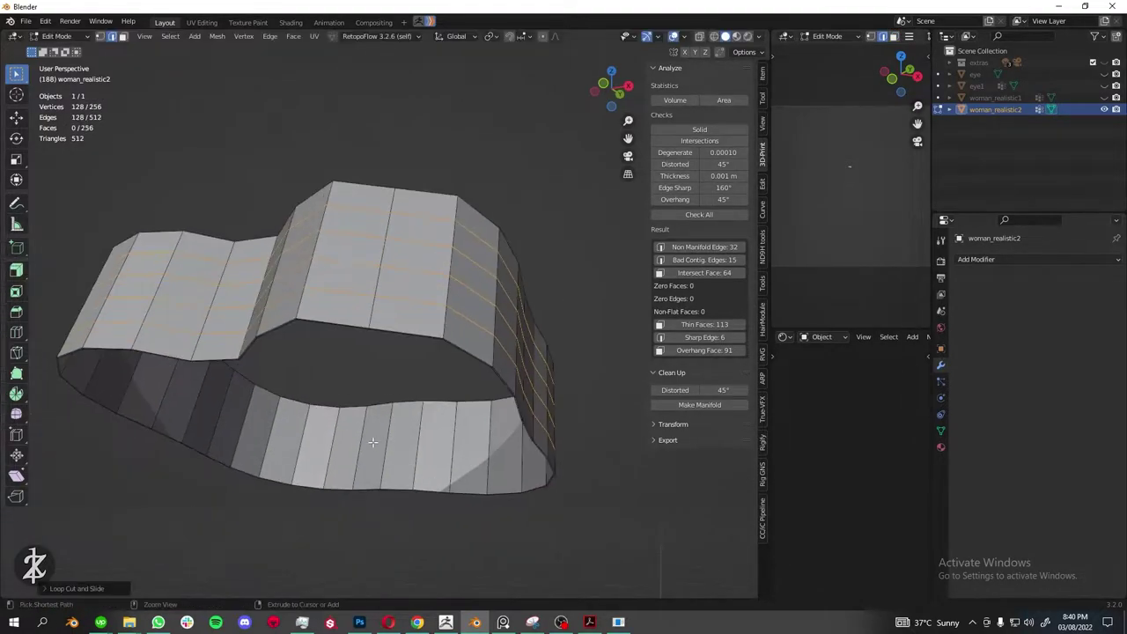
middle_click_drag(303, 331, 497, 379)
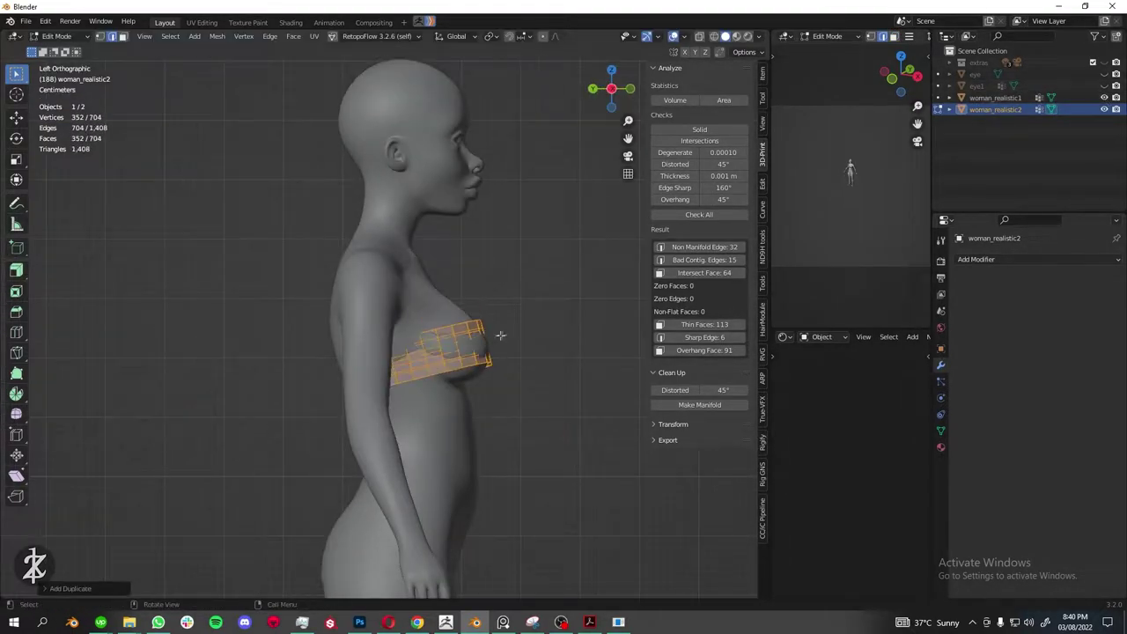
Duplicate the band and move the copy lower on the torso.
key("shift+d")
left_click(529, 388)
middle_click_drag(529, 387, 490, 343)
left_click(607, 89)
scroll(537, 287, "up", 3)
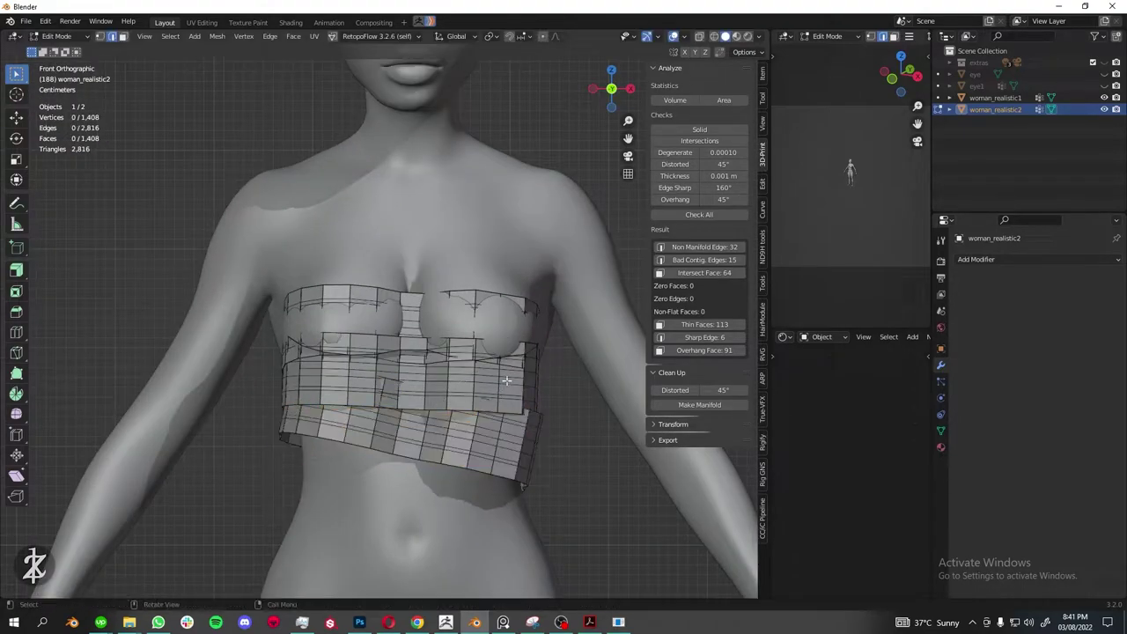
middle_click_drag(410, 350, 374, 293)
Select the whole top band and move it to a new tilt across the chest.
left_click(374, 293)
key("l")
left_click(614, 98)
key("g")
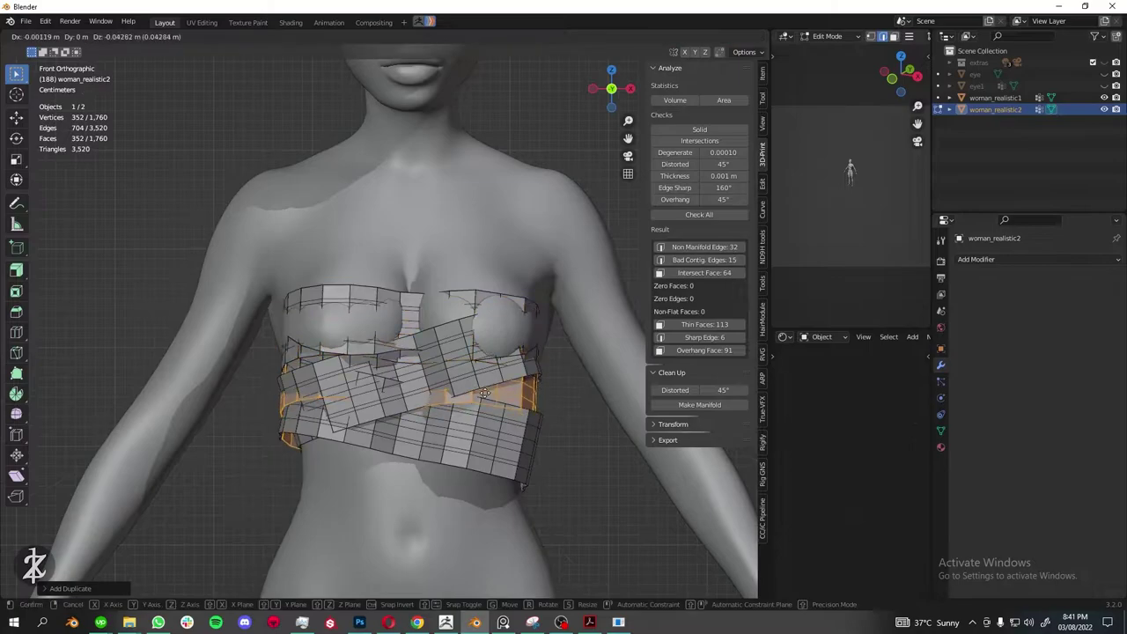
left_click(507, 373)
middle_click_drag(506, 374, 493, 370)
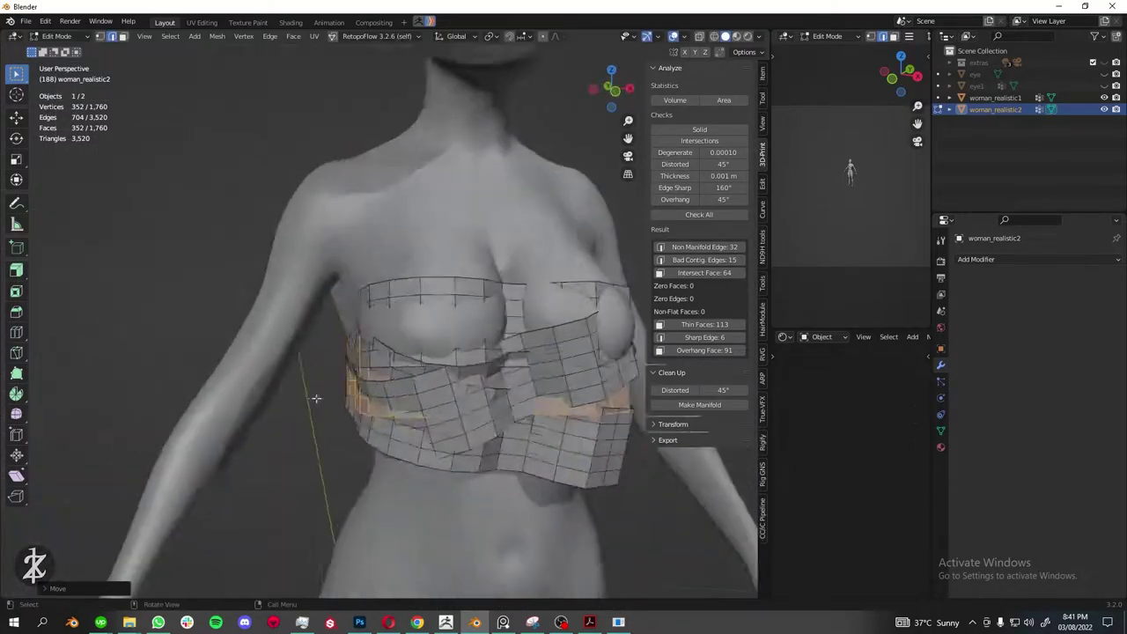
left_click(57, 36)
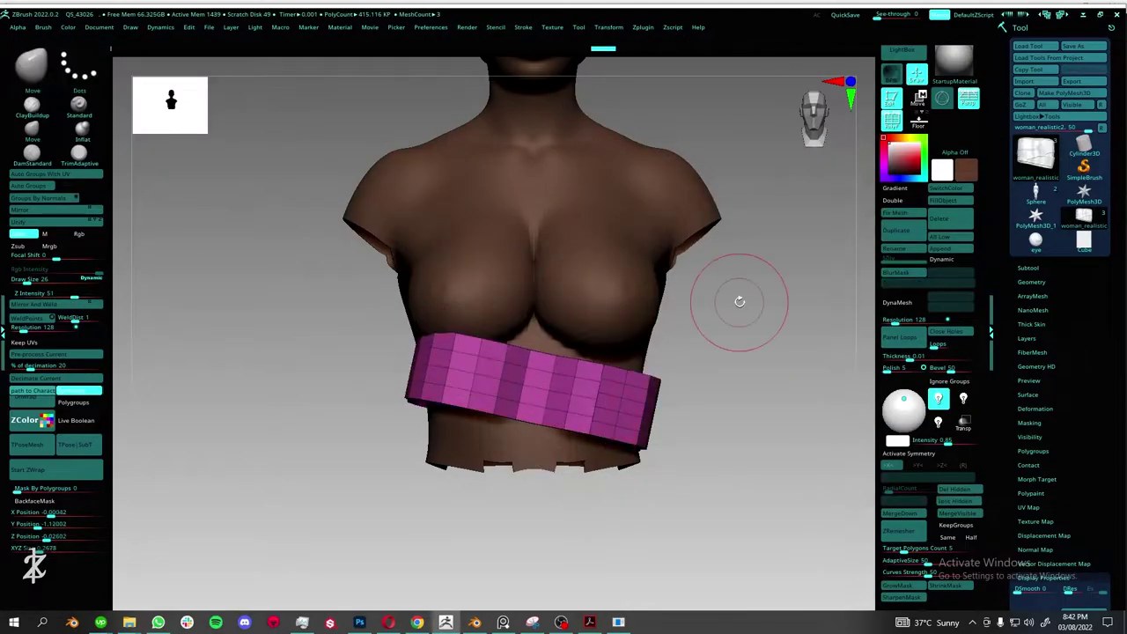
Inspect the imported multi-strip wrap on the torso from side, front and low angles.
mouse_move(739, 302)
left_mouse_down()
mouse_move(617, 297)
mouse_move(176, 340)
mouse_move(656, 299)
mouse_move(705, 361)
mouse_move(720, 345)
left_mouse_up()
mouse_move(720, 333)
left_mouse_down()
mouse_move(526, 298)
mouse_move(672, 401)
mouse_move(704, 310)
mouse_move(679, 333)
left_mouse_up()
key("space")
left_click_drag(758, 335, 725, 338)
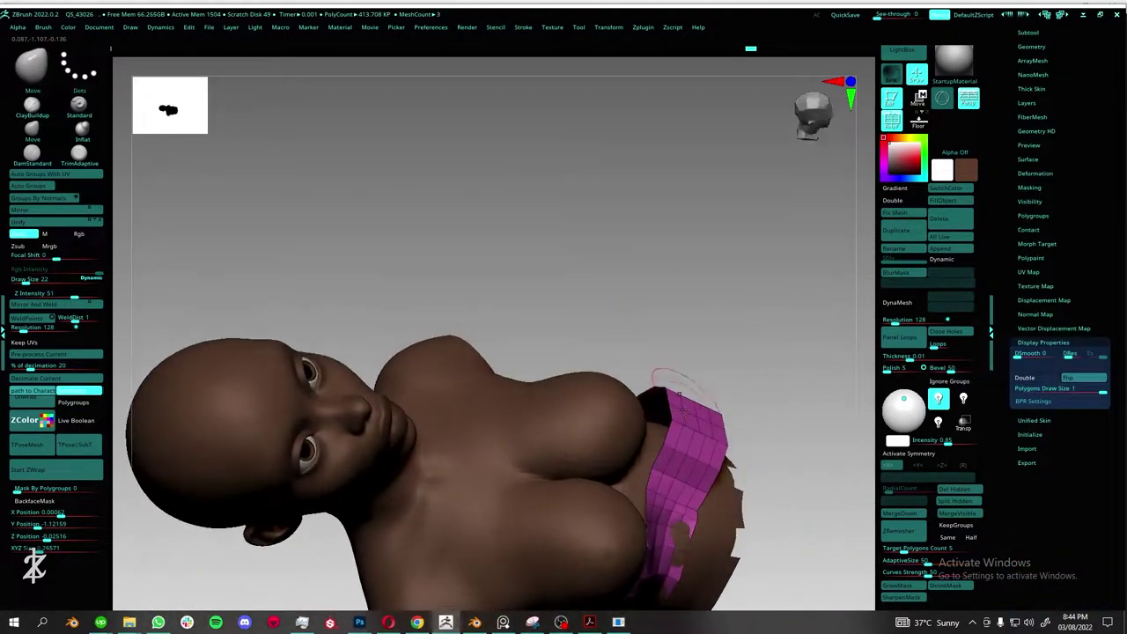
mouse_move(680, 405)
left_mouse_down()
mouse_move(714, 382)
mouse_move(700, 475)
mouse_move(672, 435)
mouse_move(489, 369)
left_mouse_up()
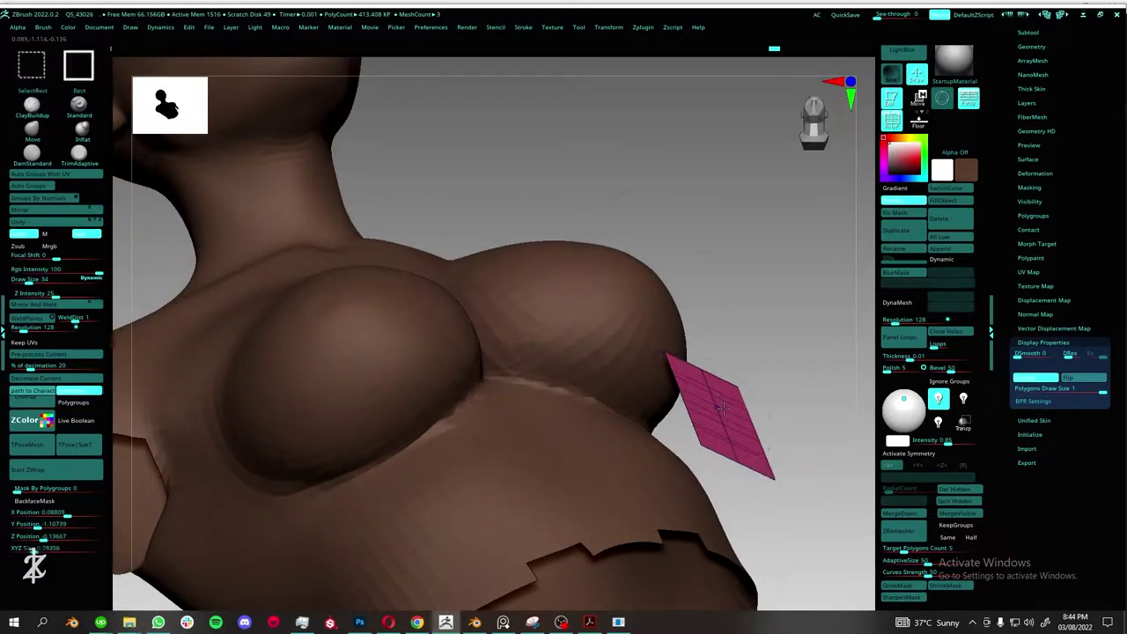
mouse_move(722, 407)
left_mouse_down()
mouse_move(716, 239)
mouse_move(831, 246)
left_mouse_up()
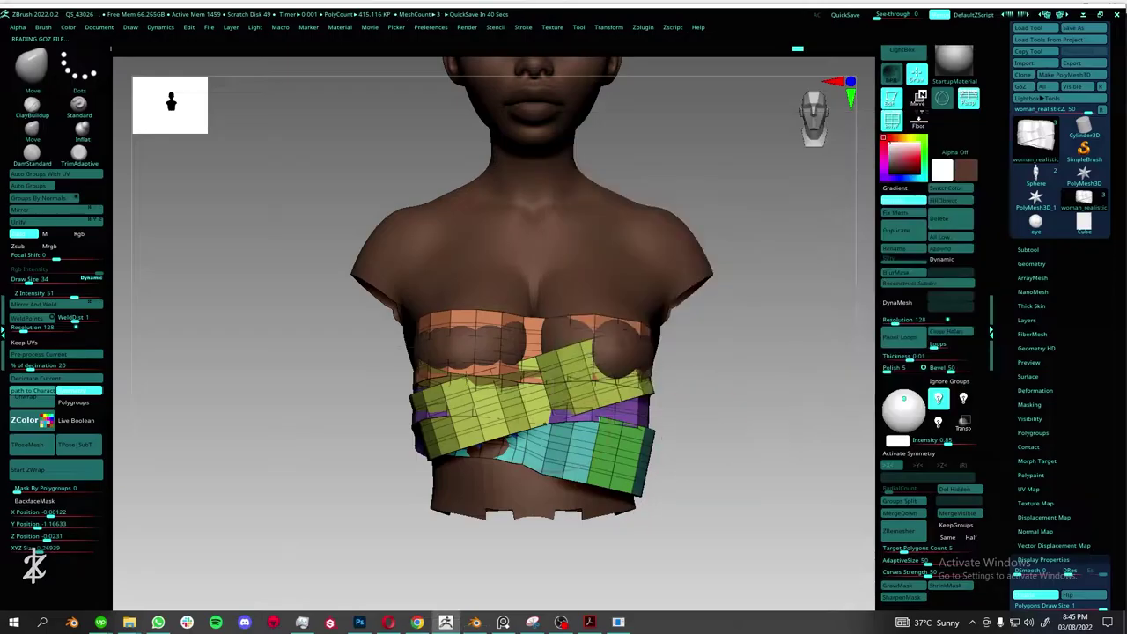
mouse_move(493, 264)
left_mouse_down()
mouse_move(585, 370)
mouse_move(720, 395)
mouse_move(620, 402)
mouse_move(730, 264)
mouse_move(590, 446)
mouse_move(541, 453)
mouse_move(695, 407)
mouse_move(573, 382)
mouse_move(573, 364)
mouse_move(406, 481)
mouse_move(660, 378)
mouse_move(758, 363)
left_mouse_up()
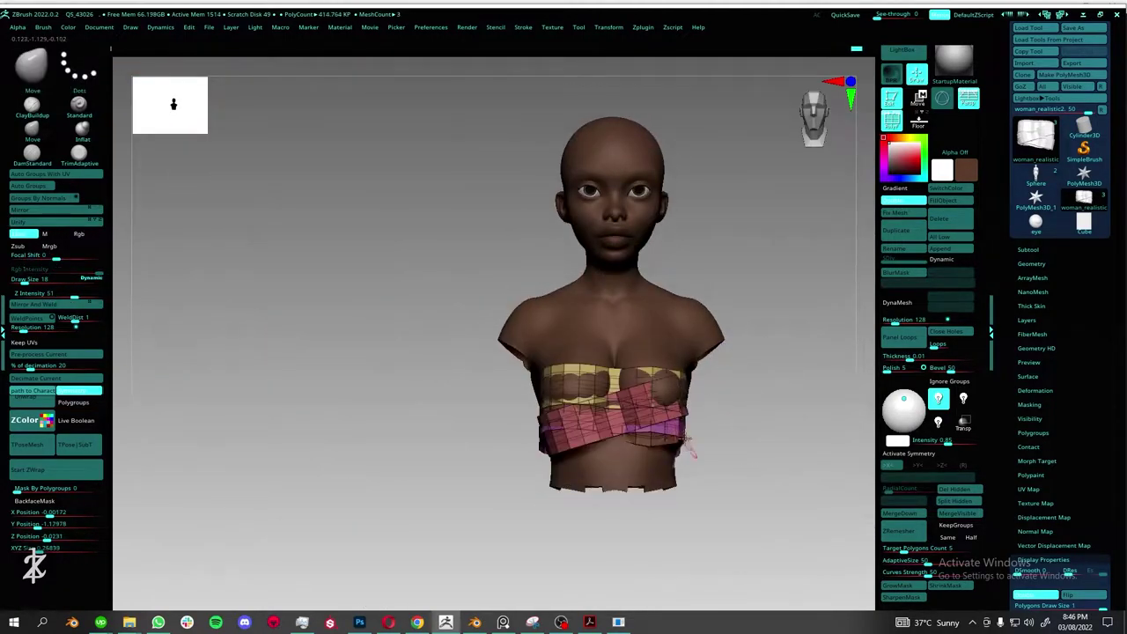
mouse_move(689, 440)
left_mouse_down()
mouse_move(616, 405)
mouse_move(546, 396)
left_mouse_up()
Reposition the wrap against the chest with Move, then return to Draw mode.
left_click(918, 96)
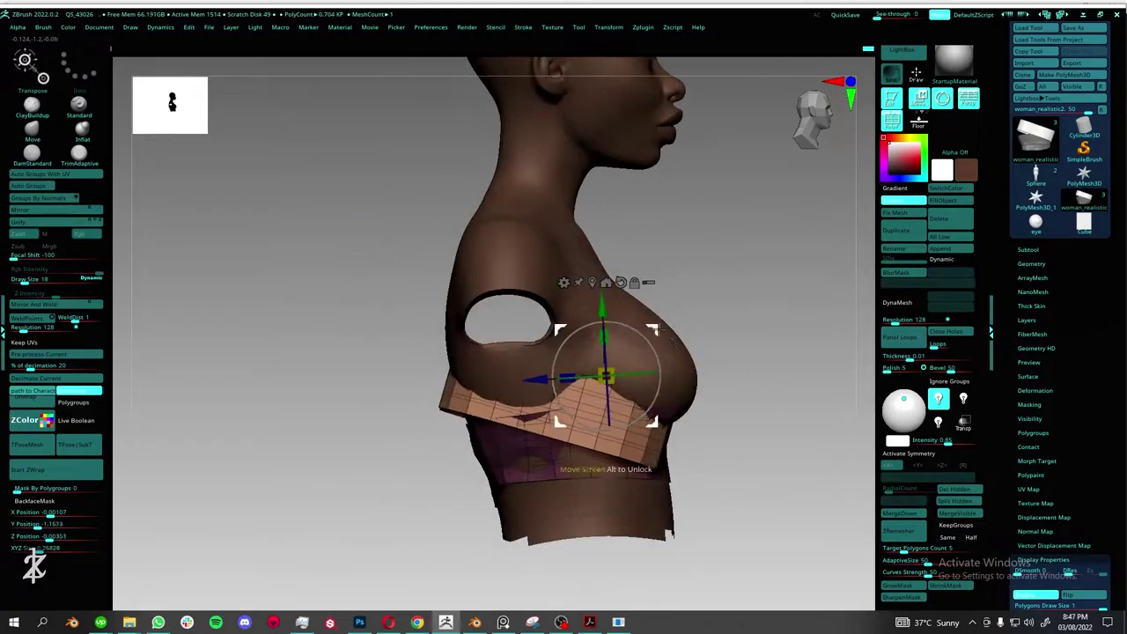
key("q")
mouse_move(616, 378)
left_mouse_down()
mouse_move(675, 372)
mouse_move(711, 342)
mouse_move(636, 363)
mouse_move(678, 373)
mouse_move(772, 359)
left_mouse_up()
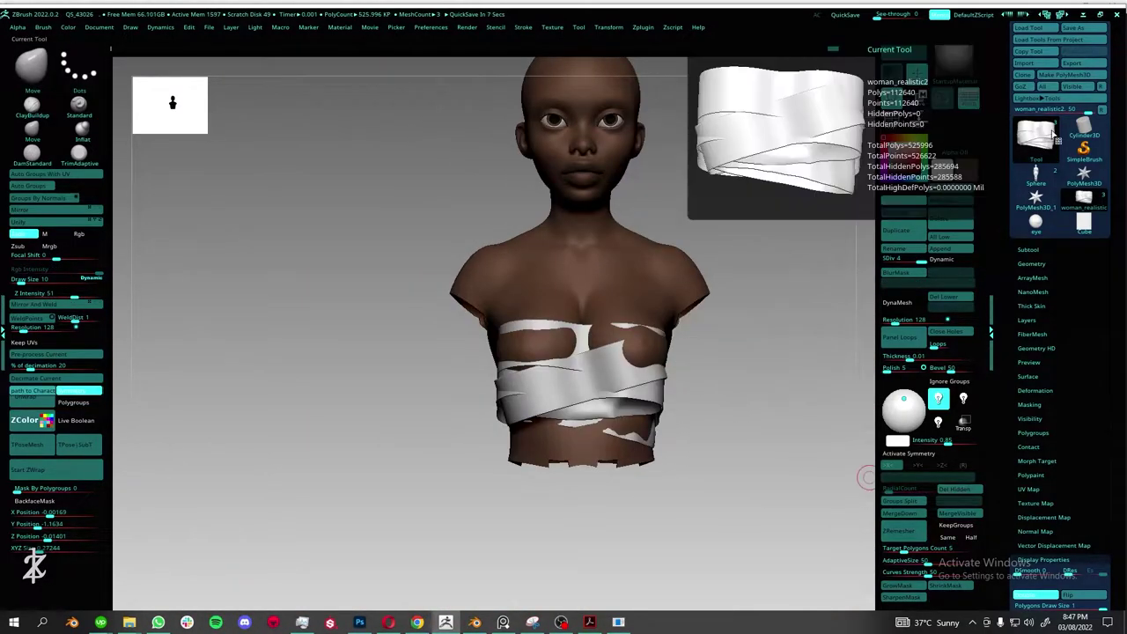
Open Tool > Deformation and view the wrap from low, top, back and front.
left_click(1035, 390)
mouse_move(845, 493)
left_mouse_down()
mouse_move(642, 466)
mouse_move(679, 402)
mouse_move(708, 506)
mouse_move(648, 478)
mouse_move(718, 450)
left_mouse_up()
mouse_move(652, 485)
left_mouse_down()
mouse_move(595, 406)
mouse_move(552, 399)
left_mouse_up()
mouse_move(582, 452)
left_mouse_down()
mouse_move(624, 350)
mouse_move(696, 278)
mouse_move(747, 352)
mouse_move(645, 393)
left_mouse_up()
mouse_move(720, 377)
left_mouse_down()
mouse_move(632, 520)
mouse_move(650, 478)
mouse_move(730, 395)
mouse_move(755, 405)
left_mouse_up()
mouse_move(644, 454)
left_mouse_down()
mouse_move(711, 419)
mouse_move(551, 390)
mouse_move(742, 403)
mouse_move(790, 426)
left_mouse_up()
Examine the wrap's red and purple bands from three-quarter, above and below angles.
mouse_move(720, 435)
left_mouse_down()
mouse_move(704, 359)
mouse_move(666, 390)
left_mouse_up()
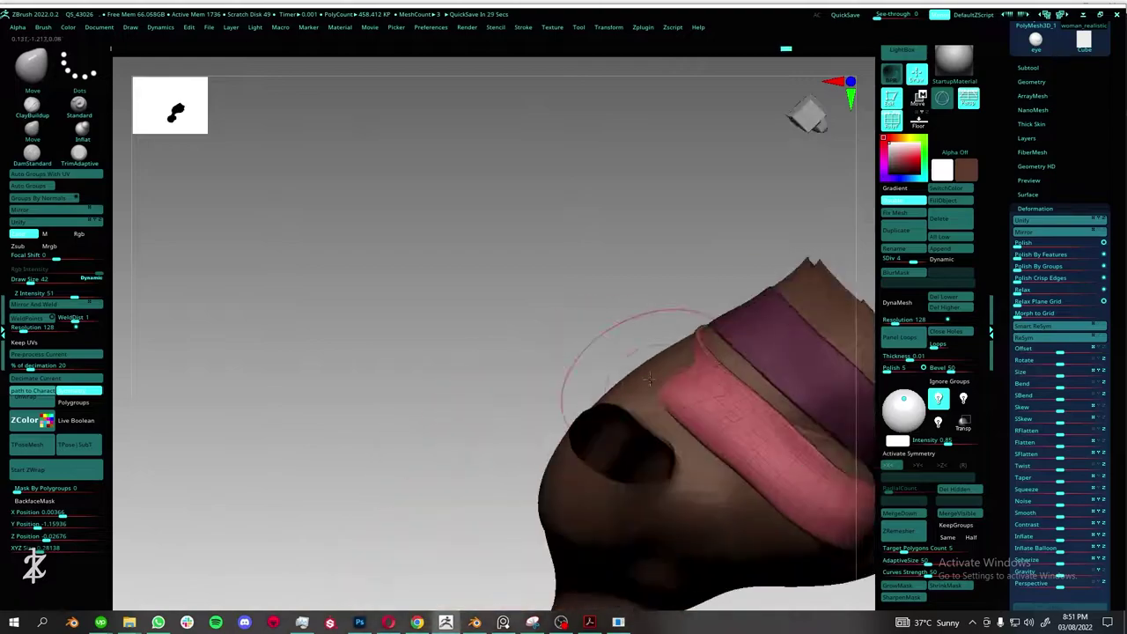
mouse_move(601, 361)
left_mouse_down()
mouse_move(649, 390)
mouse_move(713, 352)
mouse_move(713, 334)
left_mouse_up()
mouse_move(691, 375)
left_mouse_down()
mouse_move(731, 383)
mouse_move(226, 397)
mouse_move(709, 380)
left_mouse_up()
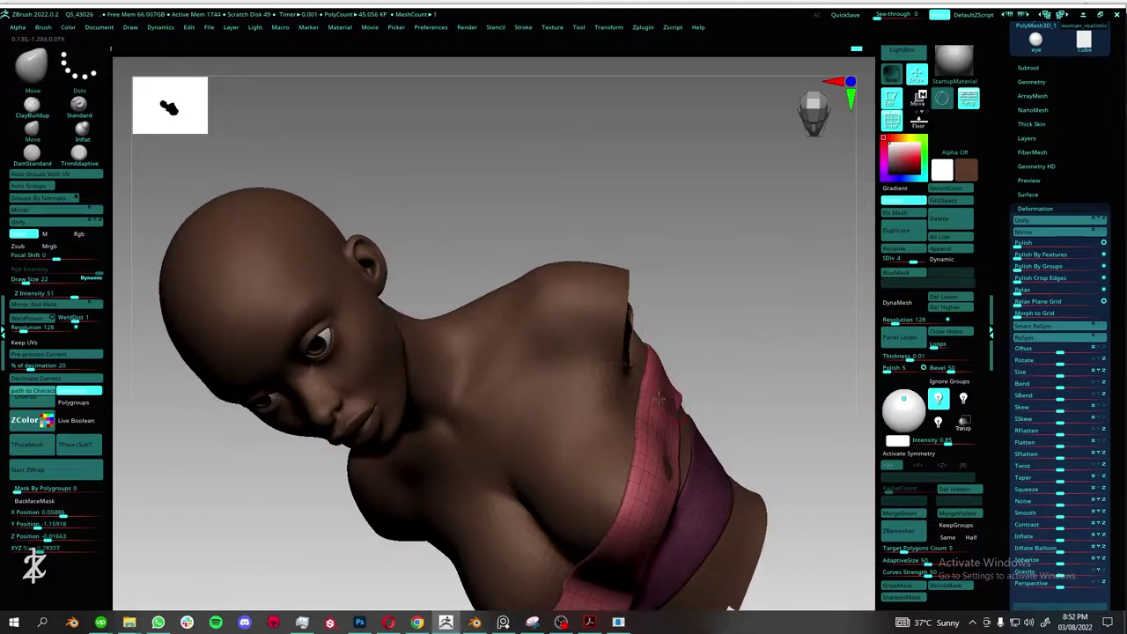
mouse_move(662, 449)
left_mouse_down()
mouse_move(711, 423)
mouse_move(607, 403)
mouse_move(609, 343)
mouse_move(594, 435)
mouse_move(494, 334)
mouse_move(592, 333)
left_mouse_up()
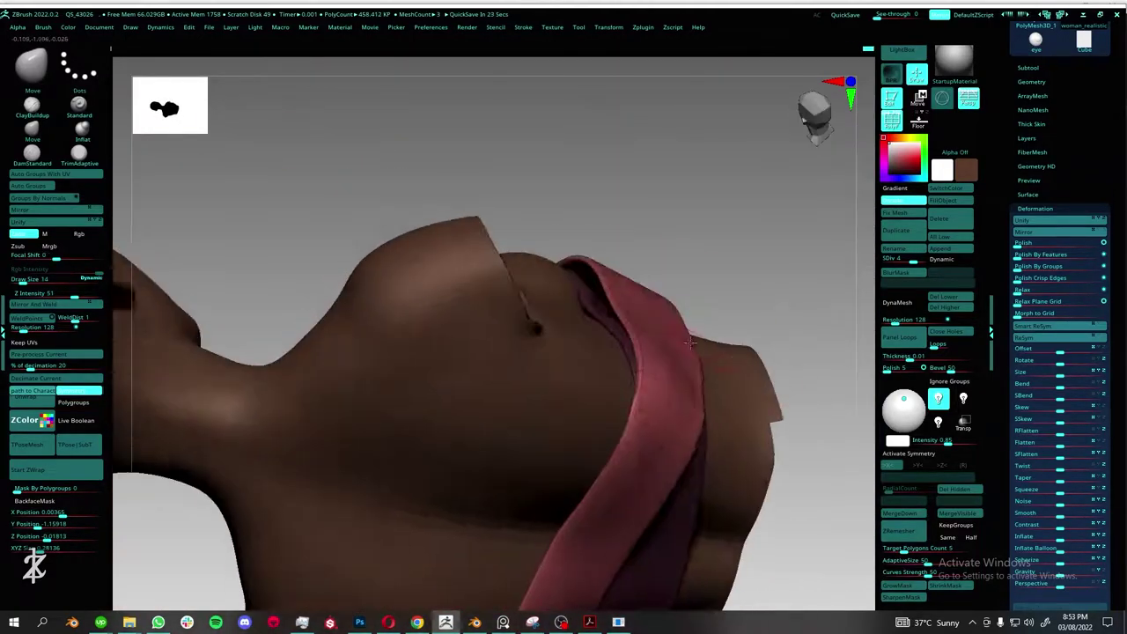
left_click_drag(663, 363, 647, 385)
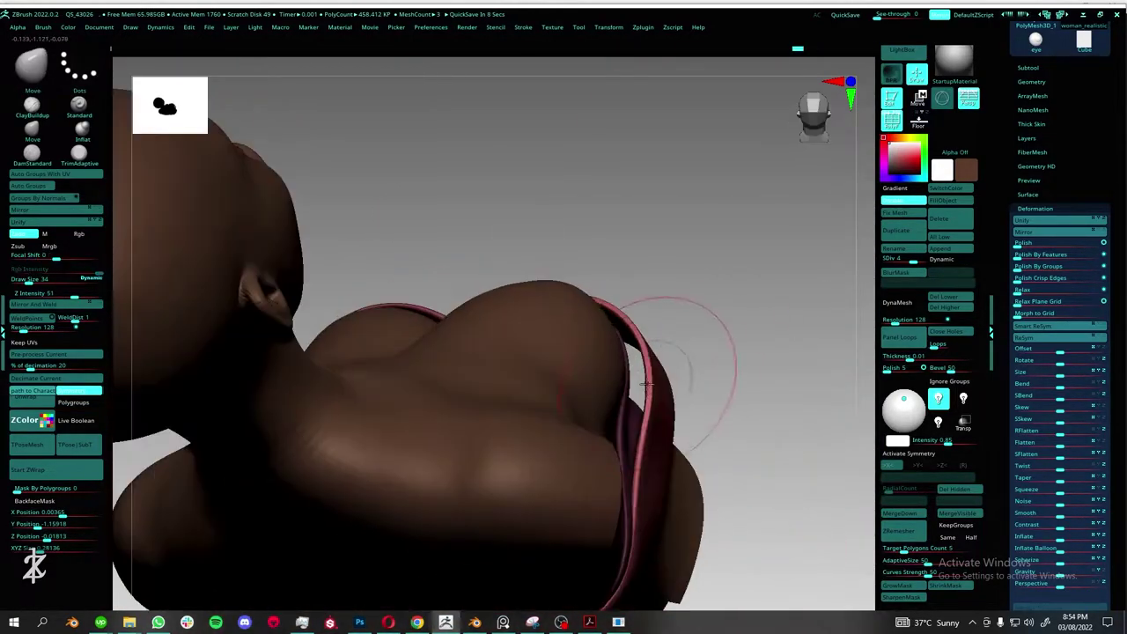
mouse_move(628, 329)
left_mouse_down()
mouse_move(530, 406)
mouse_move(616, 396)
mouse_move(679, 428)
mouse_move(754, 352)
mouse_move(172, 366)
mouse_move(627, 401)
left_mouse_up()
left_click_drag(627, 525, 610, 345)
Check the shoulder strap and chest band from the side, zooming in, then face front.
mouse_move(521, 476)
left_mouse_down()
mouse_move(678, 314)
mouse_move(591, 432)
mouse_move(658, 342)
mouse_move(608, 348)
mouse_move(590, 369)
mouse_move(677, 284)
mouse_move(659, 244)
mouse_move(657, 383)
mouse_move(579, 377)
mouse_move(642, 390)
mouse_move(570, 337)
mouse_move(604, 360)
mouse_move(713, 312)
mouse_move(660, 353)
mouse_move(597, 374)
mouse_move(650, 362)
left_mouse_up()
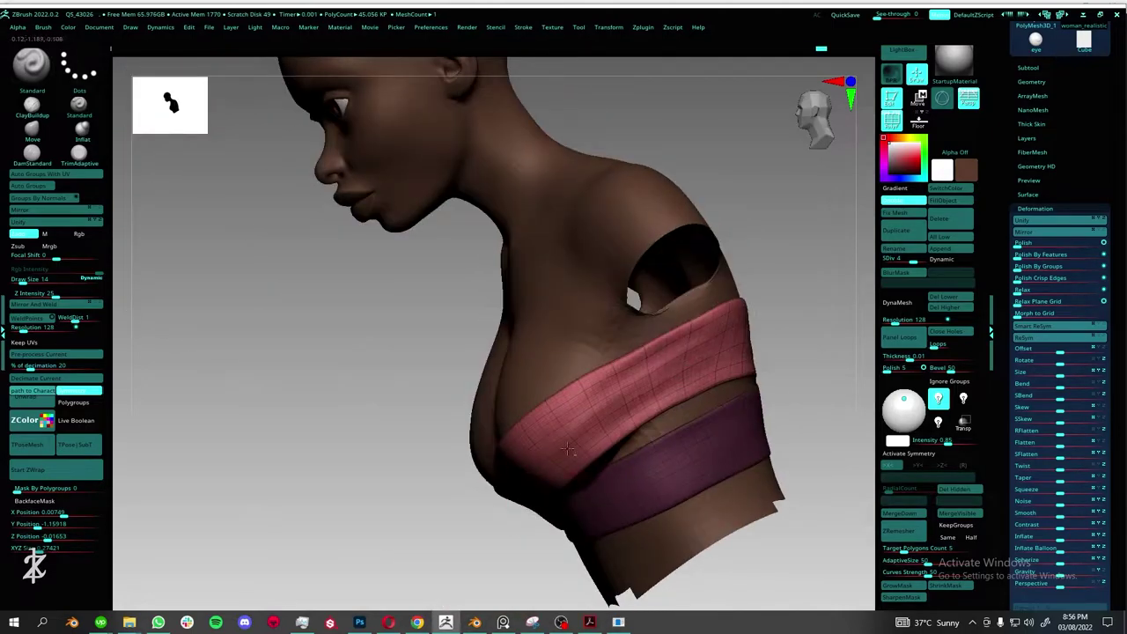
left_click_drag(568, 449, 505, 527)
left_click_drag(517, 439, 651, 387)
mouse_move(592, 407)
left_mouse_down()
mouse_move(563, 308)
mouse_move(607, 264)
left_mouse_up()
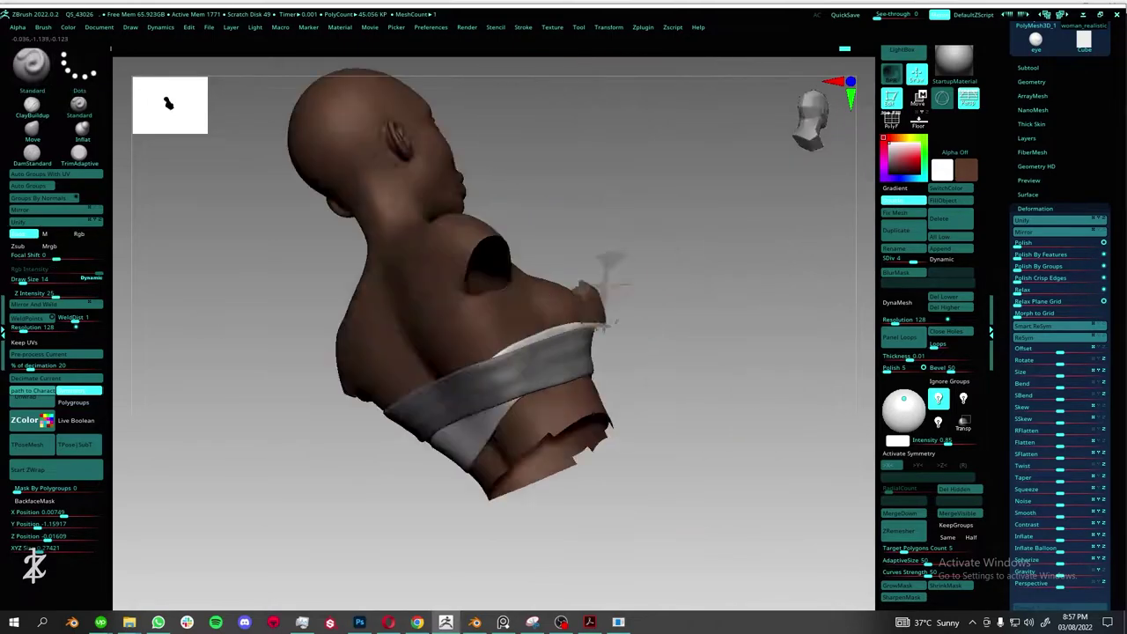
left_click_drag(619, 375, 654, 264)
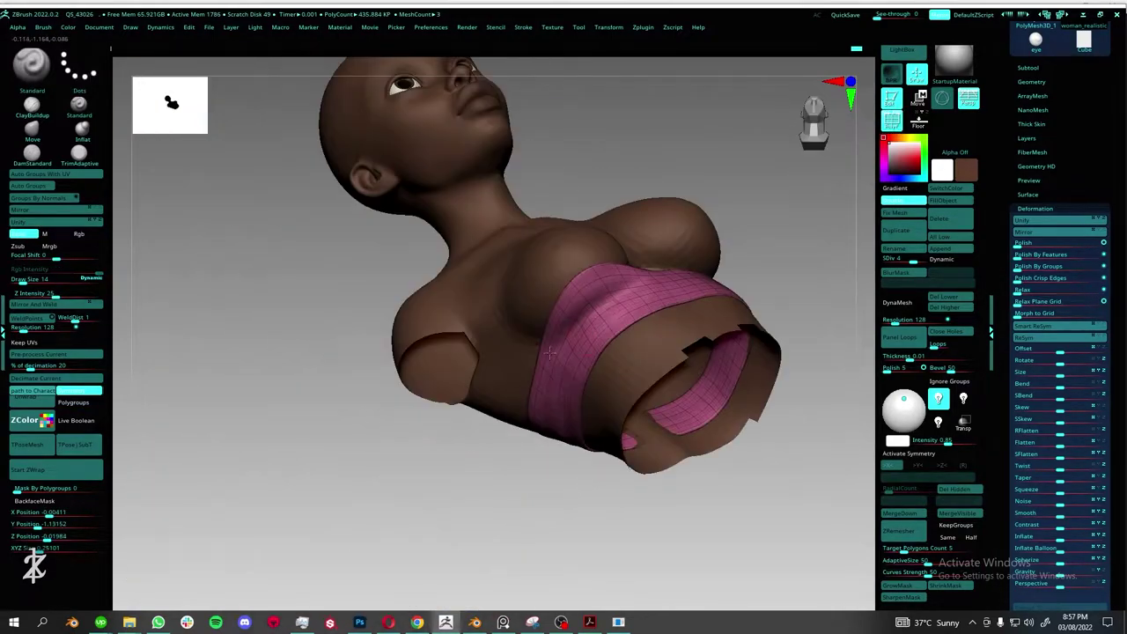
left_click_drag(610, 347, 675, 315)
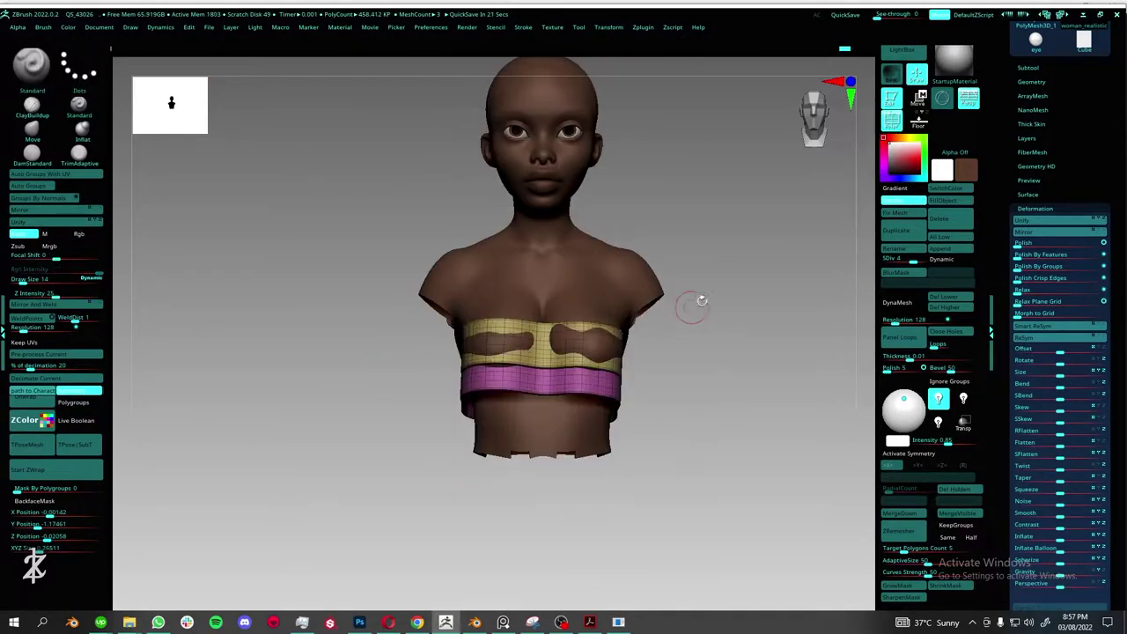
Switch to the Move brush (B, M, V) and orbit the bust to inspect the chest wrap.
mouse_move(693, 358)
left_mouse_down()
mouse_move(702, 259)
mouse_move(614, 299)
left_mouse_up()
key("b")
key("m")
key("v")
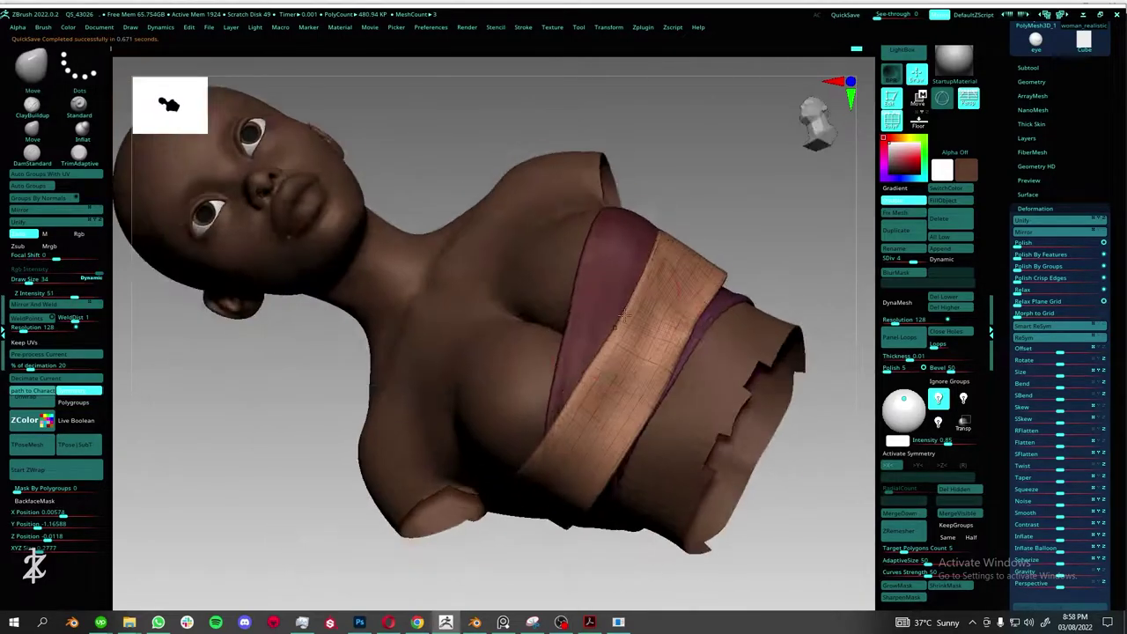
left_click_drag(596, 426, 647, 365)
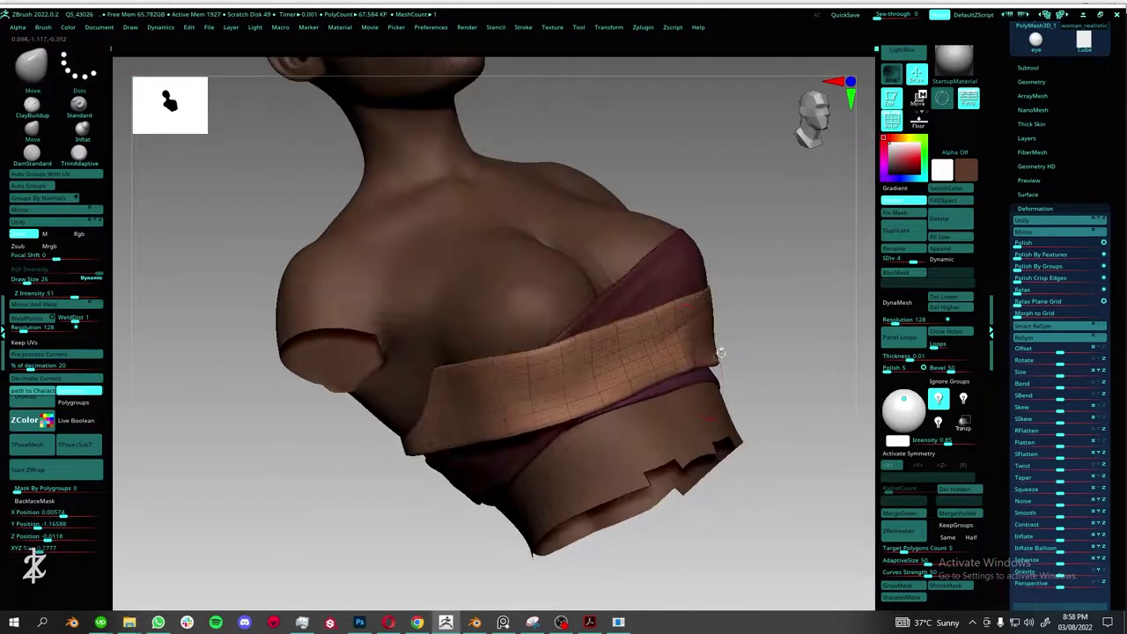
mouse_move(720, 352)
left_mouse_down()
mouse_move(645, 350)
mouse_move(610, 438)
mouse_move(576, 352)
left_mouse_up()
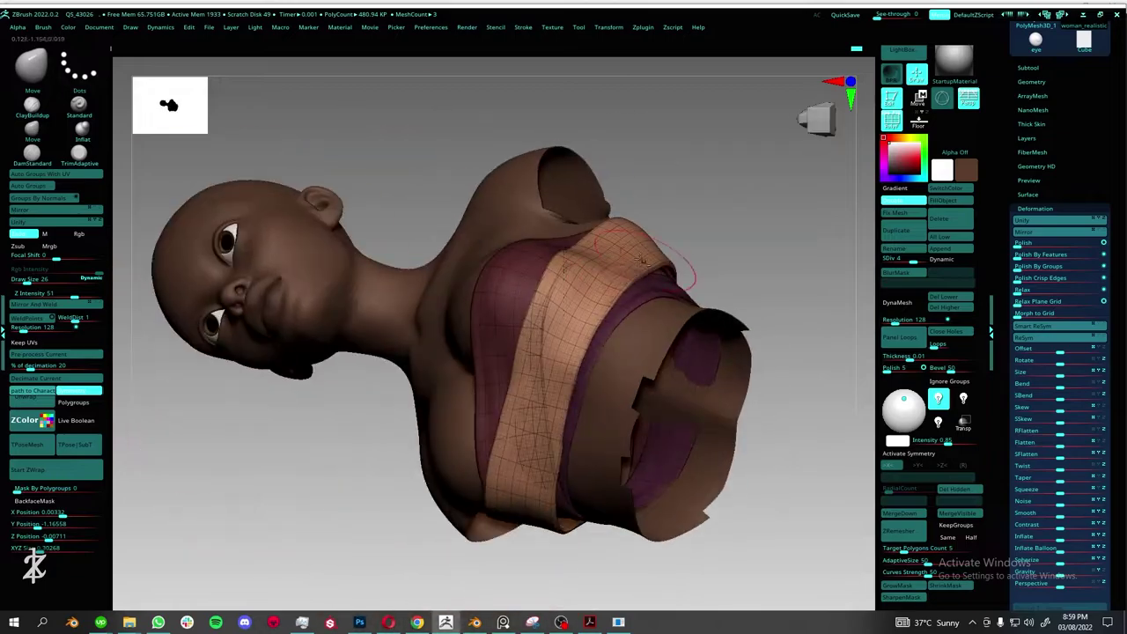
mouse_move(513, 400)
right_mouse_down()
mouse_move(595, 382)
mouse_move(654, 439)
mouse_move(669, 404)
right_mouse_up()
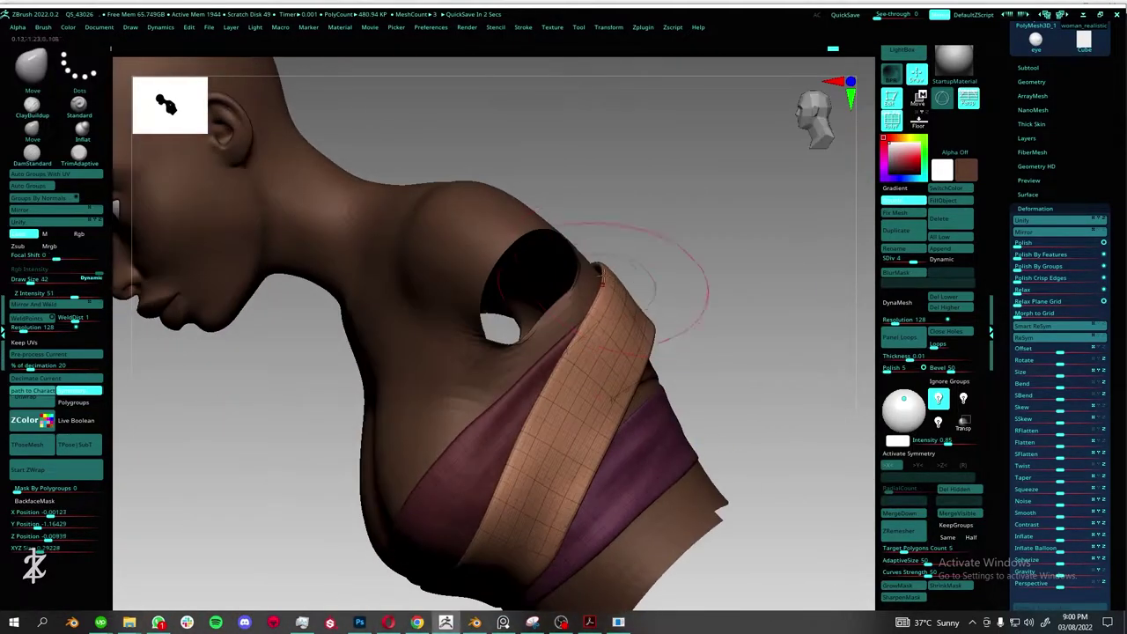
right_click_drag(654, 312, 555, 287)
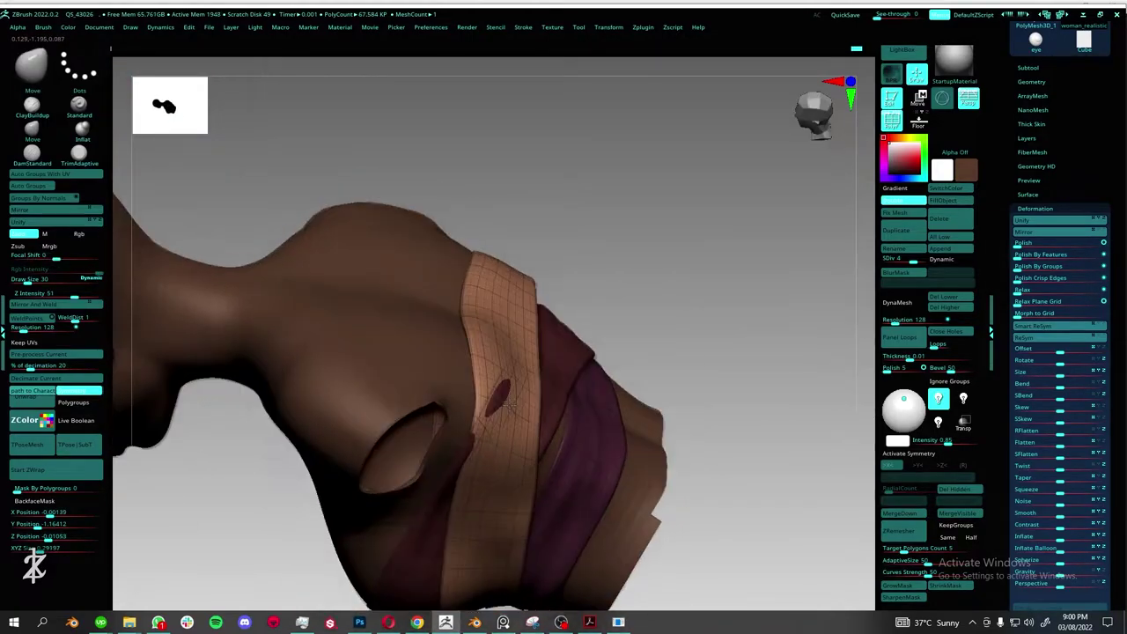
mouse_move(508, 404)
right_mouse_down()
mouse_move(702, 375)
mouse_move(656, 413)
mouse_move(609, 390)
mouse_move(714, 365)
mouse_move(729, 377)
mouse_move(724, 404)
mouse_move(356, 348)
mouse_move(508, 396)
mouse_move(528, 357)
mouse_move(508, 458)
mouse_move(581, 327)
mouse_move(387, 423)
right_mouse_up()
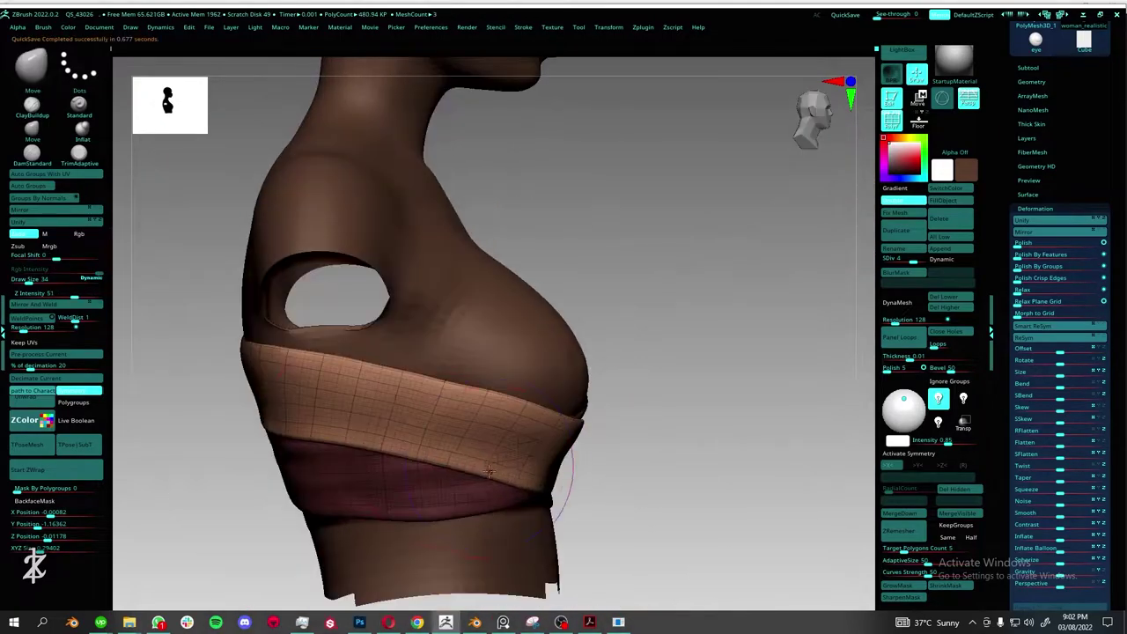
right_click_drag(488, 471, 485, 321)
right_click_drag(472, 372, 550, 289)
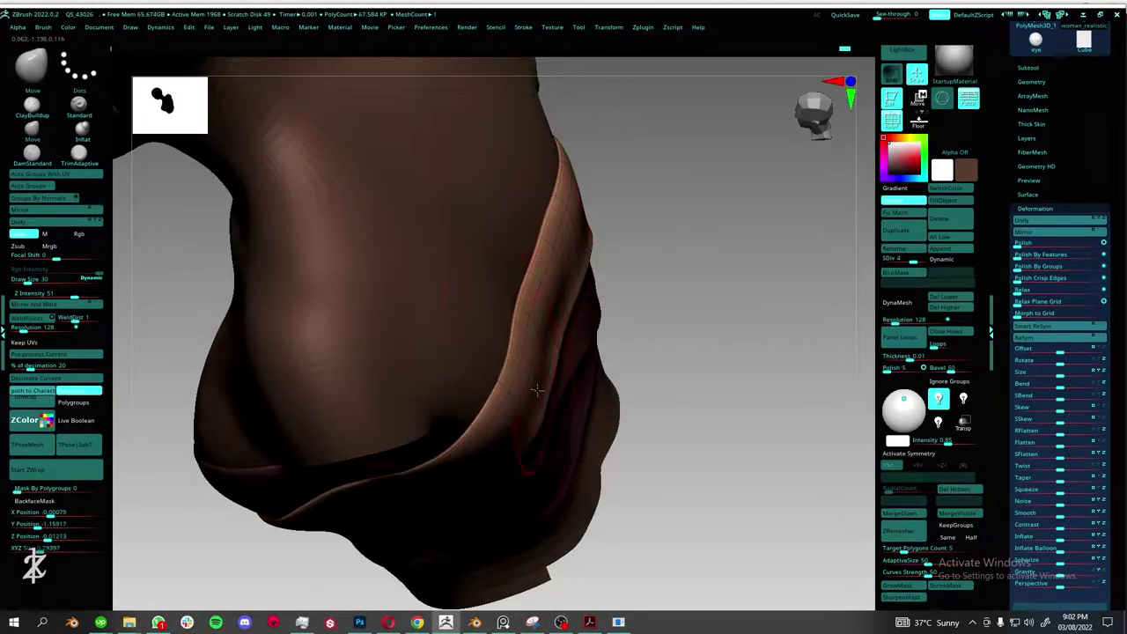
right_click_drag(536, 390, 860, 203)
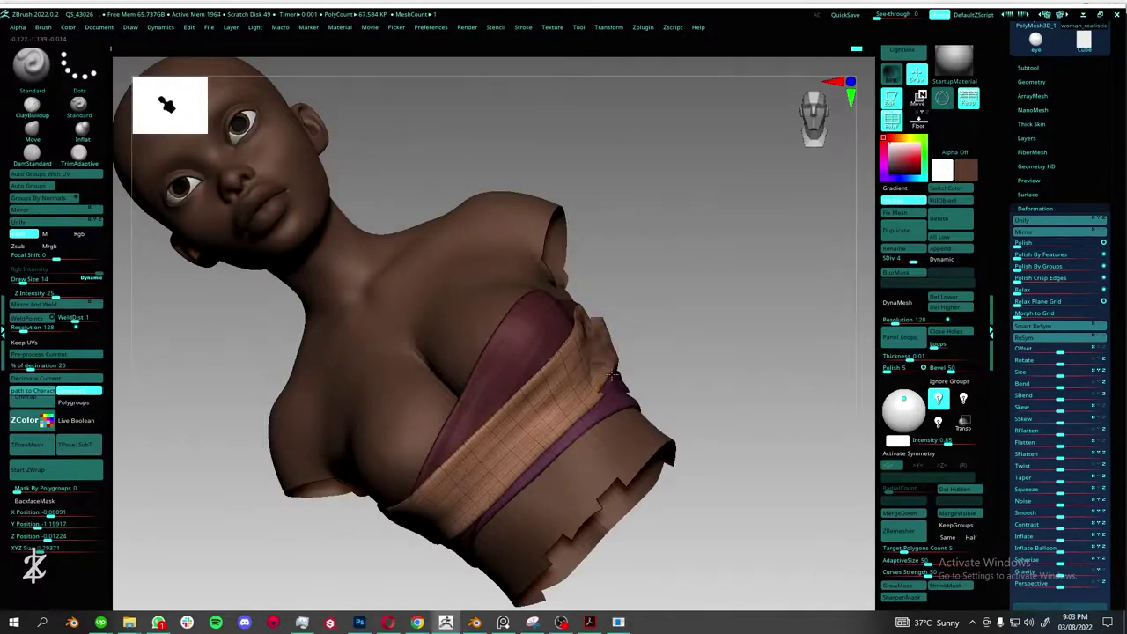
Drop the chest wrap to its lowest subdivision level and examine the band around the lower chest.
right_click_drag(613, 376, 577, 362)
right_click_drag(412, 500, 562, 342)
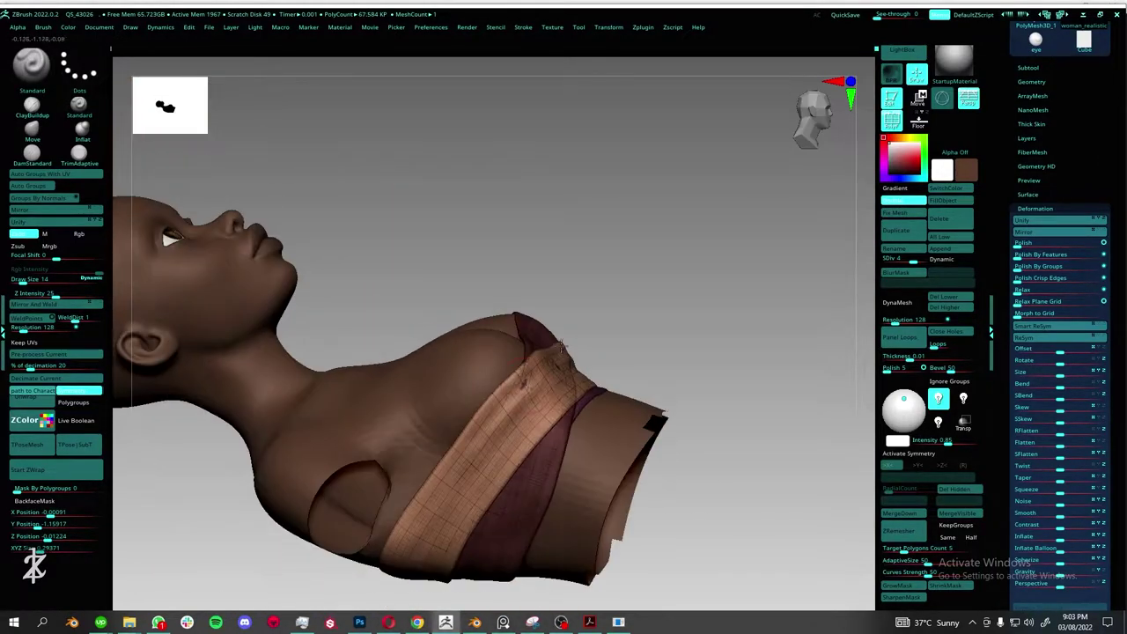
right_click_drag(547, 409, 514, 388)
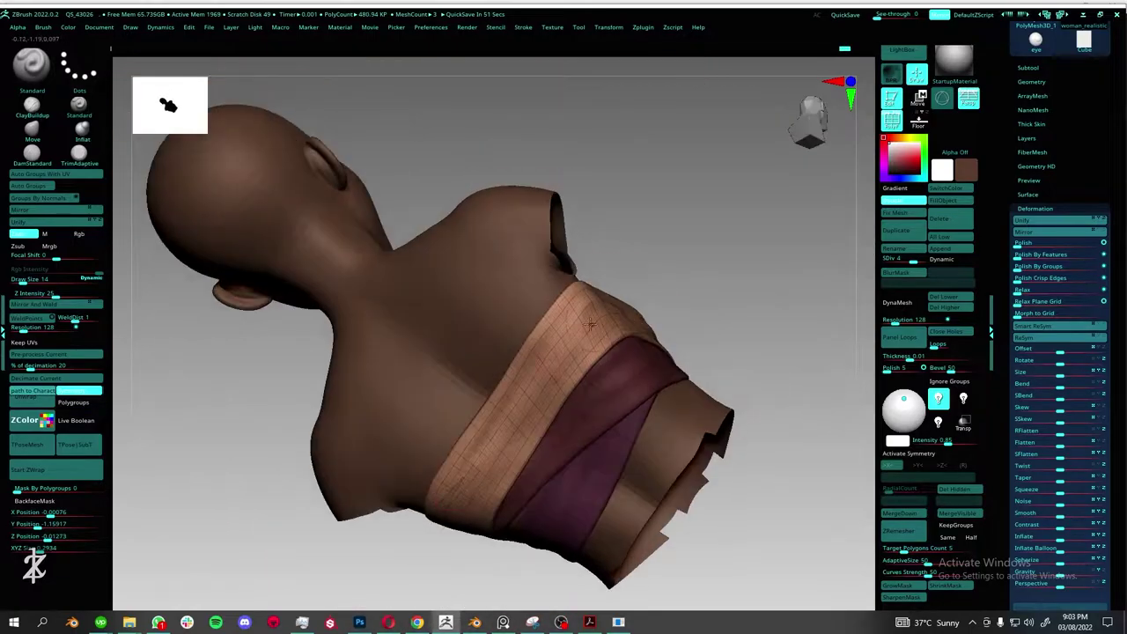
mouse_move(451, 472)
right_mouse_down()
mouse_move(595, 404)
mouse_move(476, 436)
mouse_move(171, 383)
mouse_move(528, 264)
right_mouse_up()
left_click(886, 258)
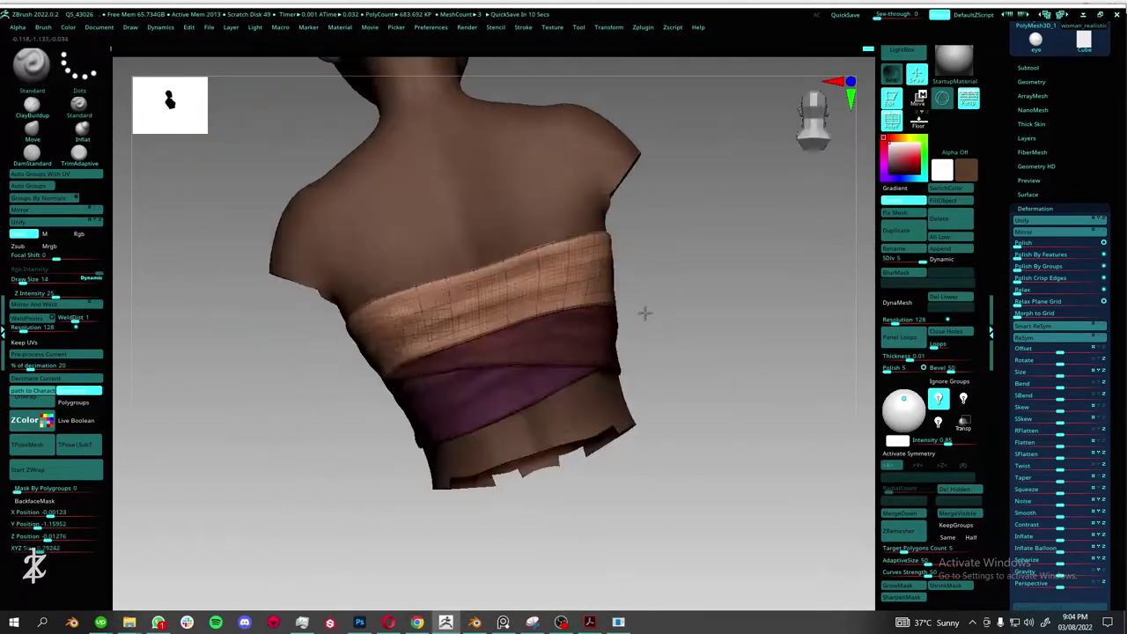
mouse_move(645, 312)
right_mouse_down()
mouse_move(747, 231)
mouse_move(636, 335)
mouse_move(718, 247)
mouse_move(503, 415)
mouse_move(543, 443)
mouse_move(489, 420)
right_mouse_up()
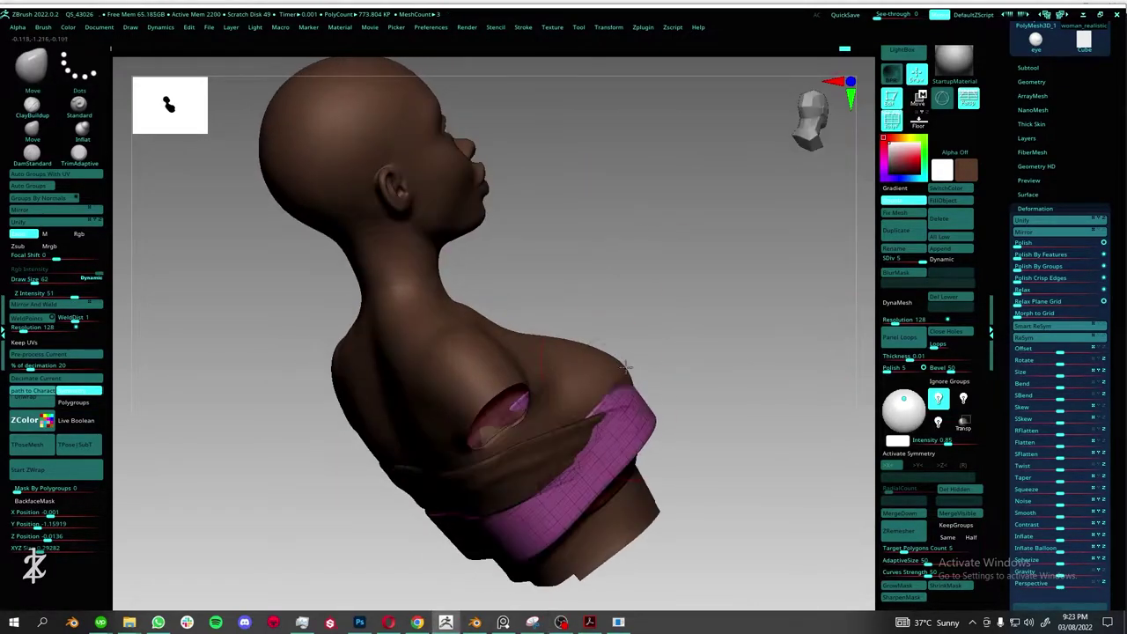
Leave Transpose with Q and sculpt the wrap bands tighter around bust and shoulder from every side.
right_click_drag(621, 328, 583, 307)
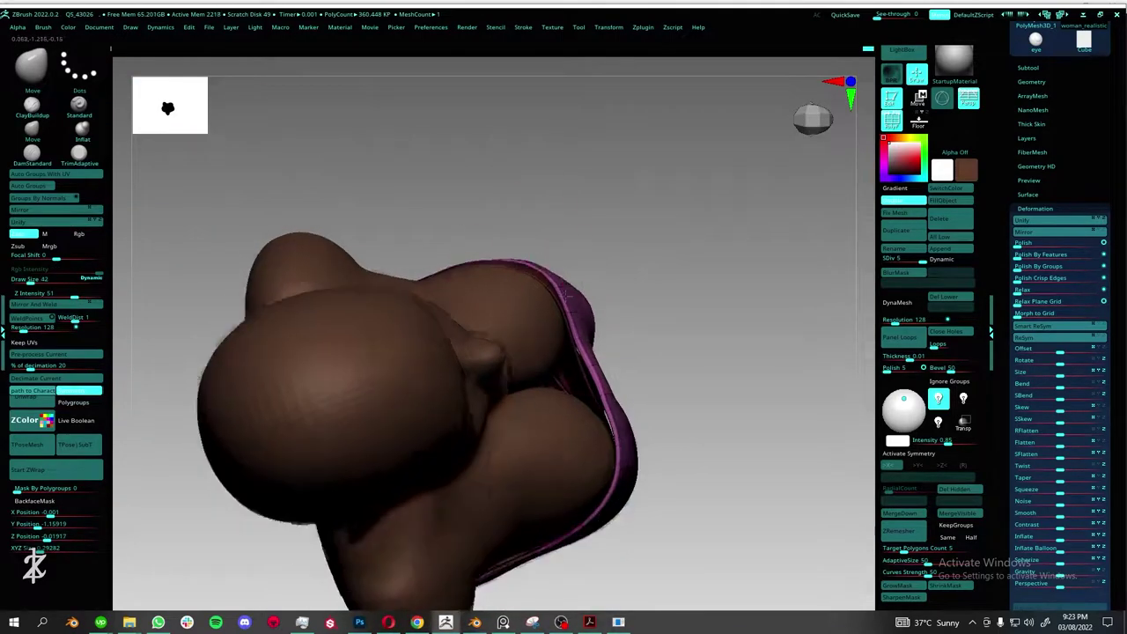
left_click_drag(566, 296, 607, 352)
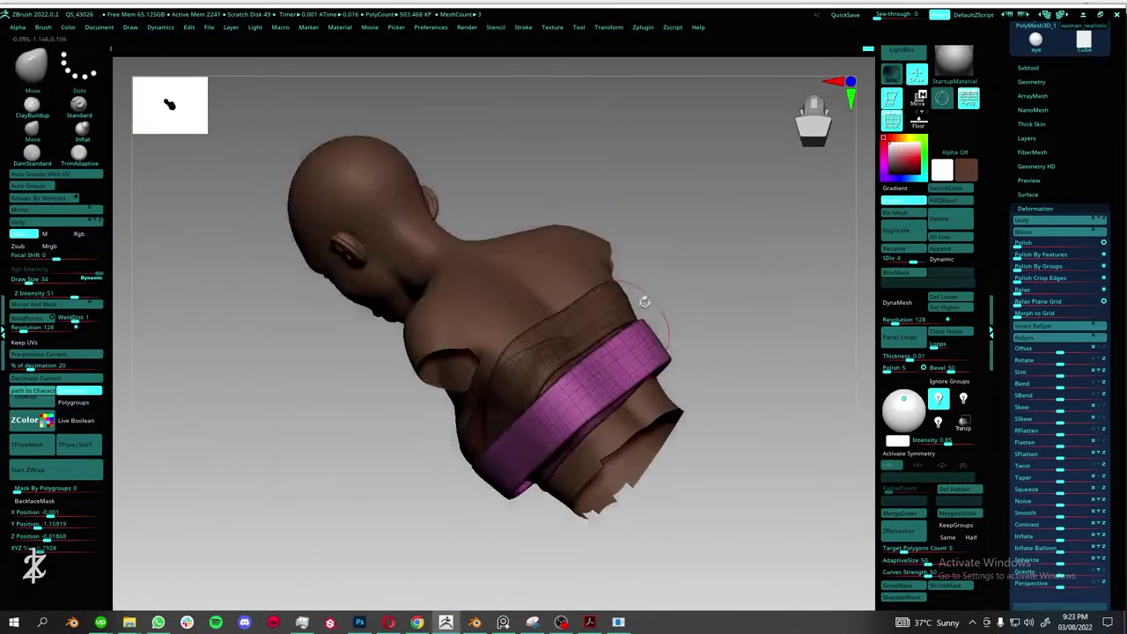
left_click_drag(645, 301, 638, 278)
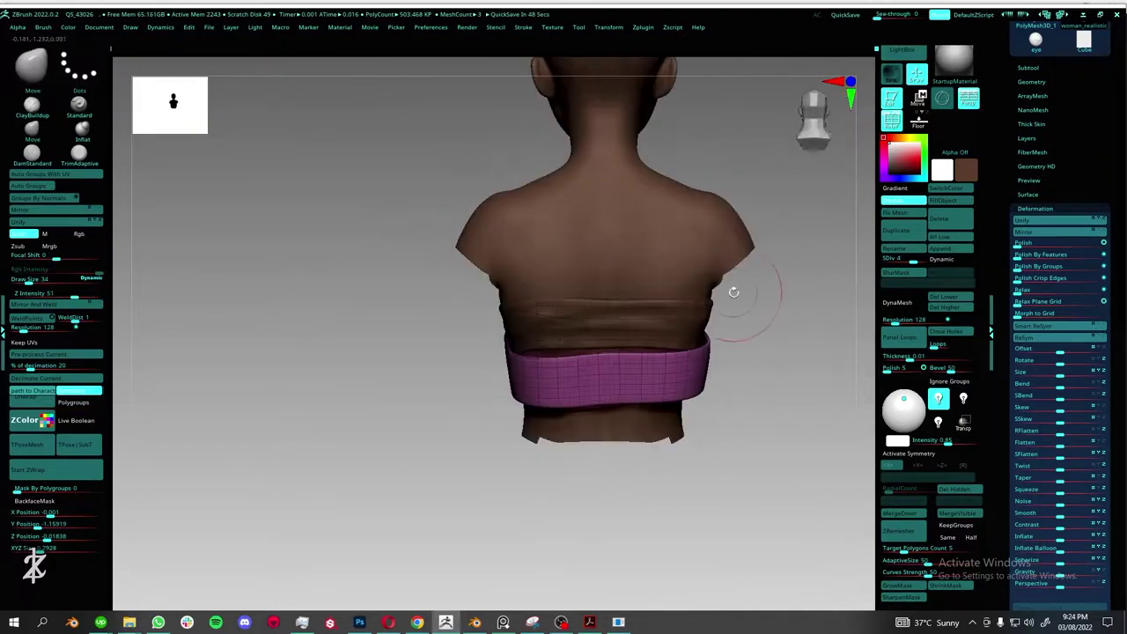
left_click_drag(733, 292, 704, 318)
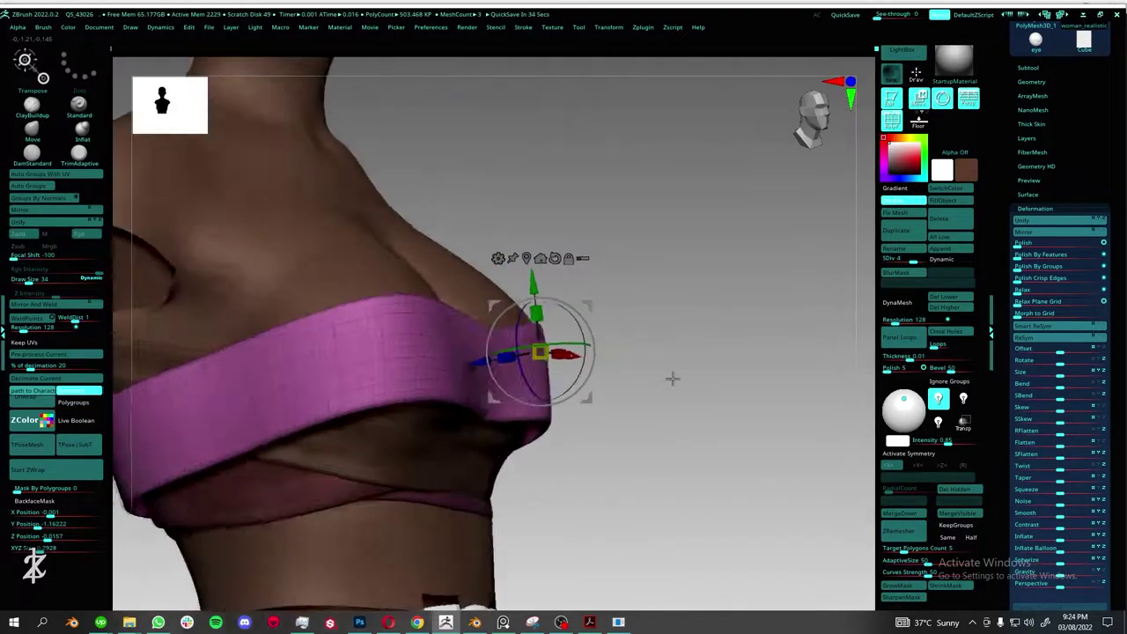
key("q")
mouse_move(661, 277)
left_mouse_down()
mouse_move(604, 380)
mouse_move(599, 314)
mouse_move(645, 346)
mouse_move(669, 333)
mouse_move(626, 327)
left_mouse_up()
mouse_move(600, 400)
left_mouse_down()
mouse_move(755, 227)
mouse_move(702, 323)
left_mouse_up()
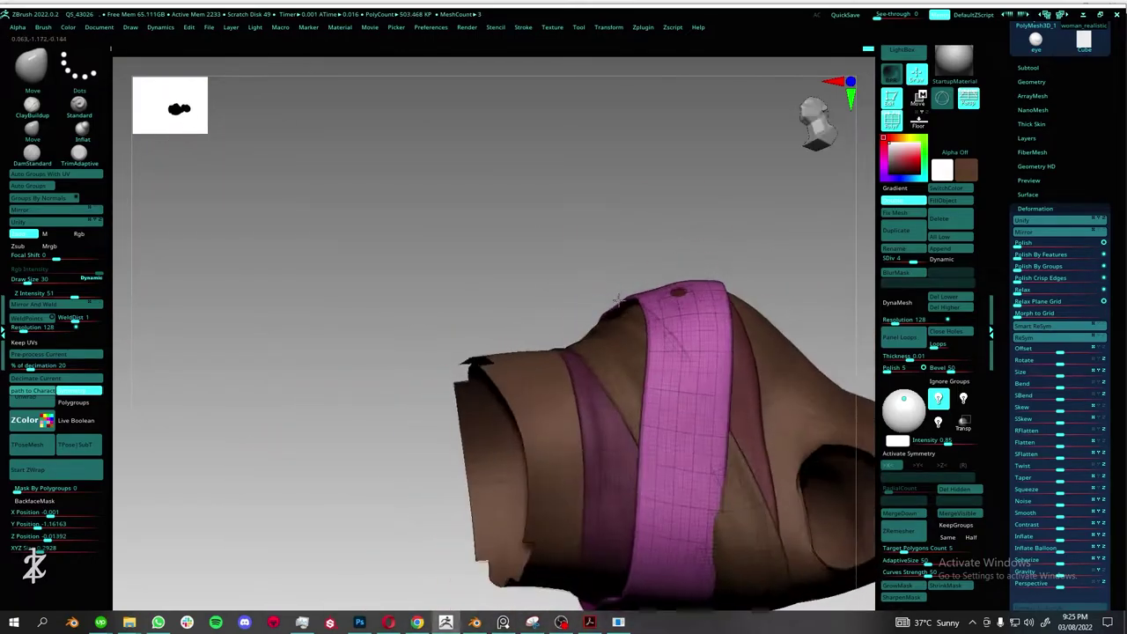
mouse_move(674, 271)
left_mouse_down()
mouse_move(549, 255)
mouse_move(517, 331)
mouse_move(541, 302)
mouse_move(674, 262)
mouse_move(642, 326)
mouse_move(630, 325)
mouse_move(632, 291)
mouse_move(694, 346)
mouse_move(684, 302)
mouse_move(604, 330)
left_mouse_up()
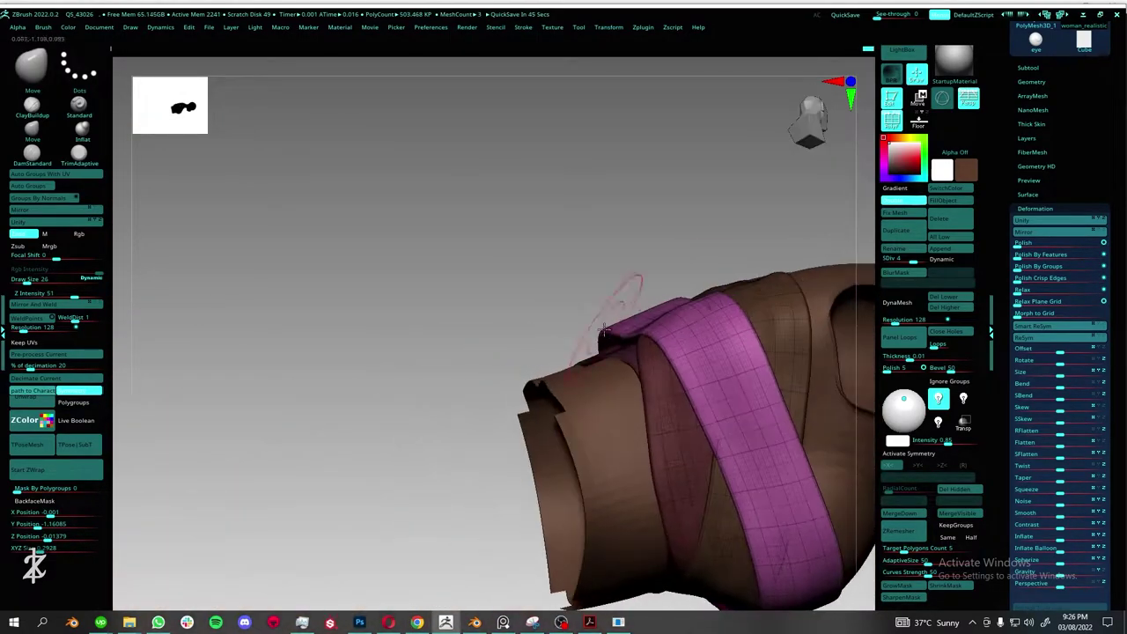
left_click_drag(674, 312, 645, 310)
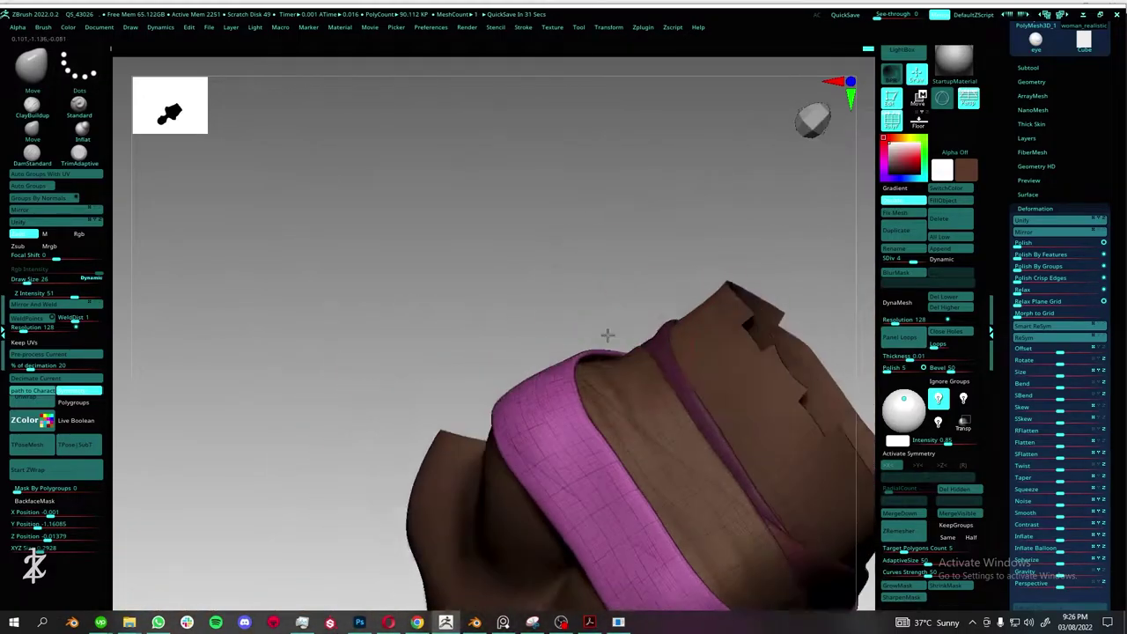
mouse_move(556, 324)
left_mouse_down()
mouse_move(541, 285)
mouse_move(525, 332)
mouse_move(608, 351)
mouse_move(466, 239)
mouse_move(511, 264)
mouse_move(558, 255)
mouse_move(584, 363)
mouse_move(519, 264)
mouse_move(537, 229)
mouse_move(526, 214)
mouse_move(573, 312)
mouse_move(532, 408)
mouse_move(697, 279)
mouse_move(606, 380)
mouse_move(515, 422)
mouse_move(662, 281)
mouse_move(636, 332)
mouse_move(659, 367)
left_mouse_up()
left_click_drag(596, 343, 606, 323)
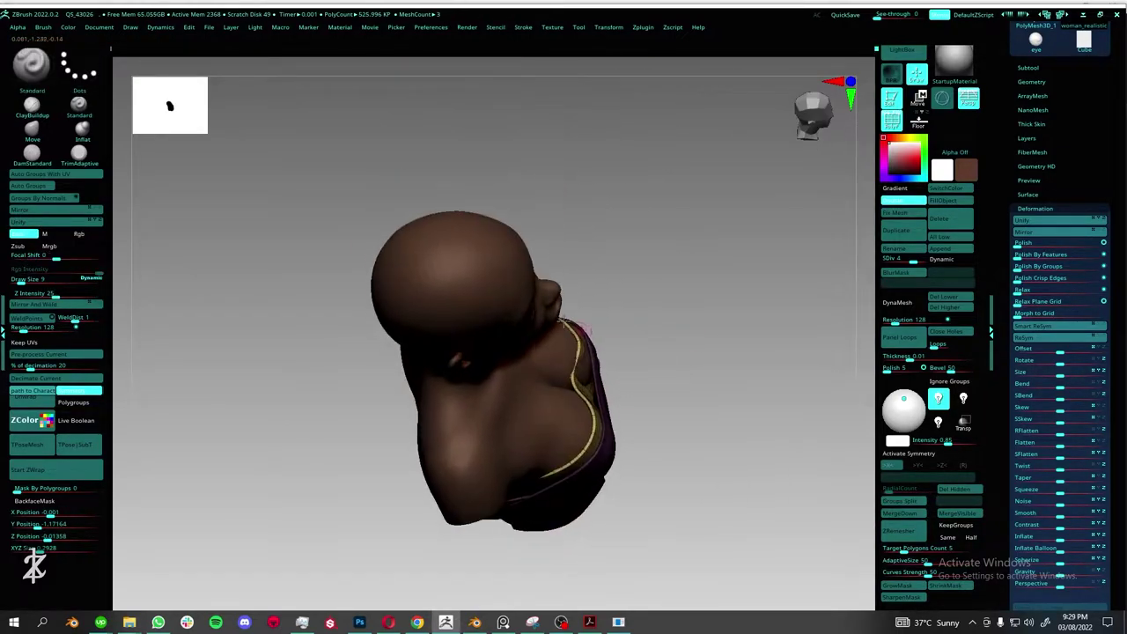
Use Transpose Move (W) to move and rotate the diagonal front band of the wrap.
key("w")
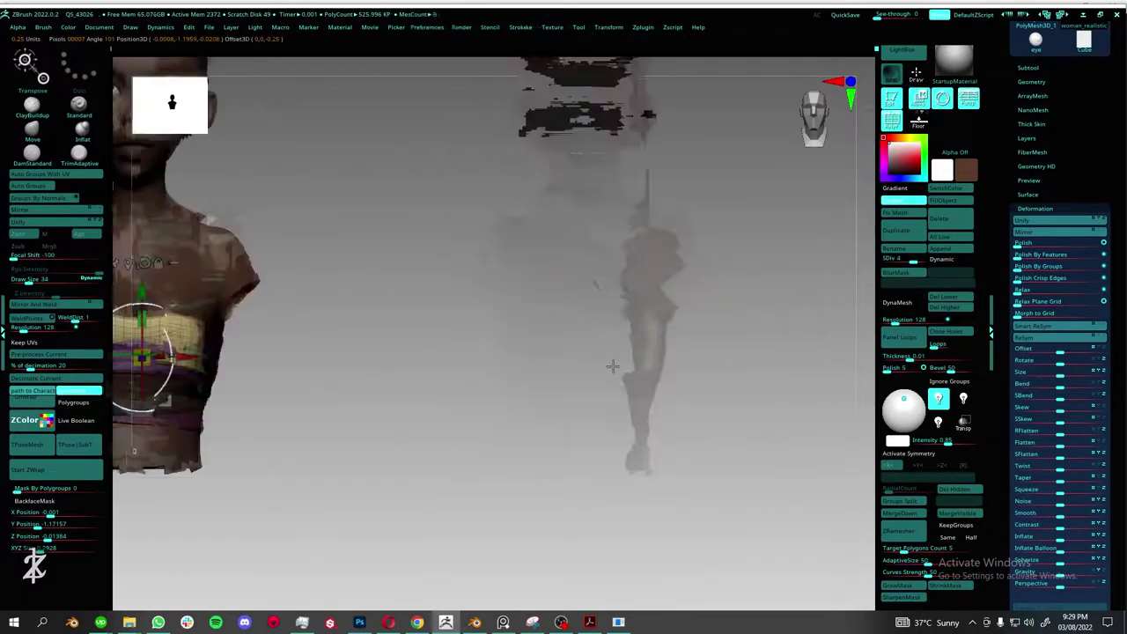
left_click_drag(673, 334, 193, 335)
left_click_drag(667, 319, 700, 320)
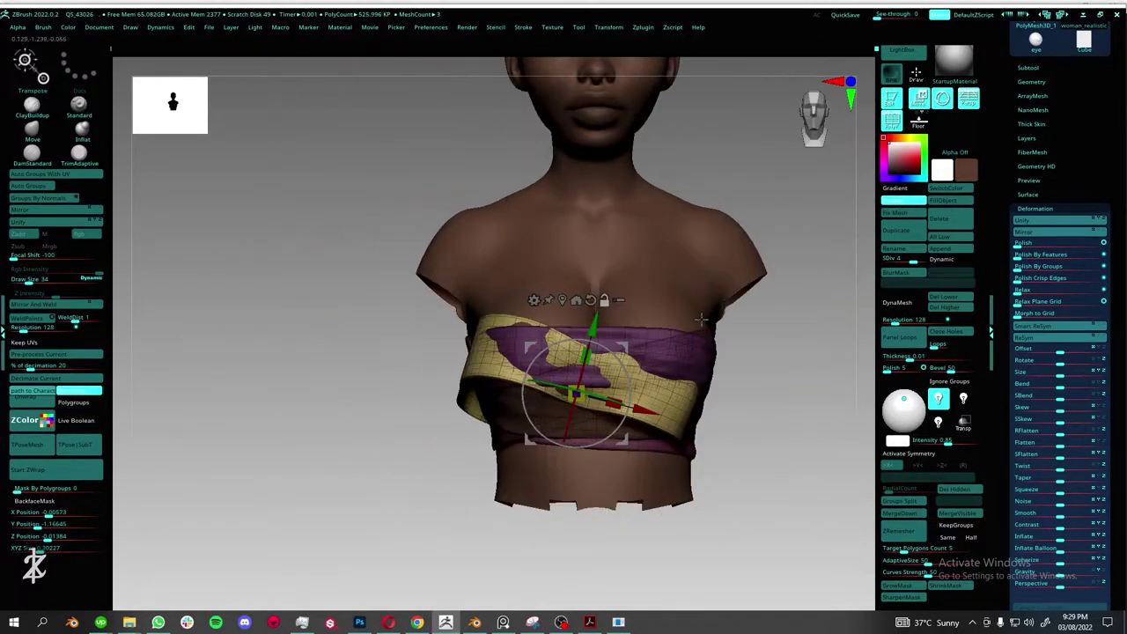
mouse_move(647, 379)
left_mouse_down()
mouse_move(634, 359)
mouse_move(607, 369)
left_mouse_up()
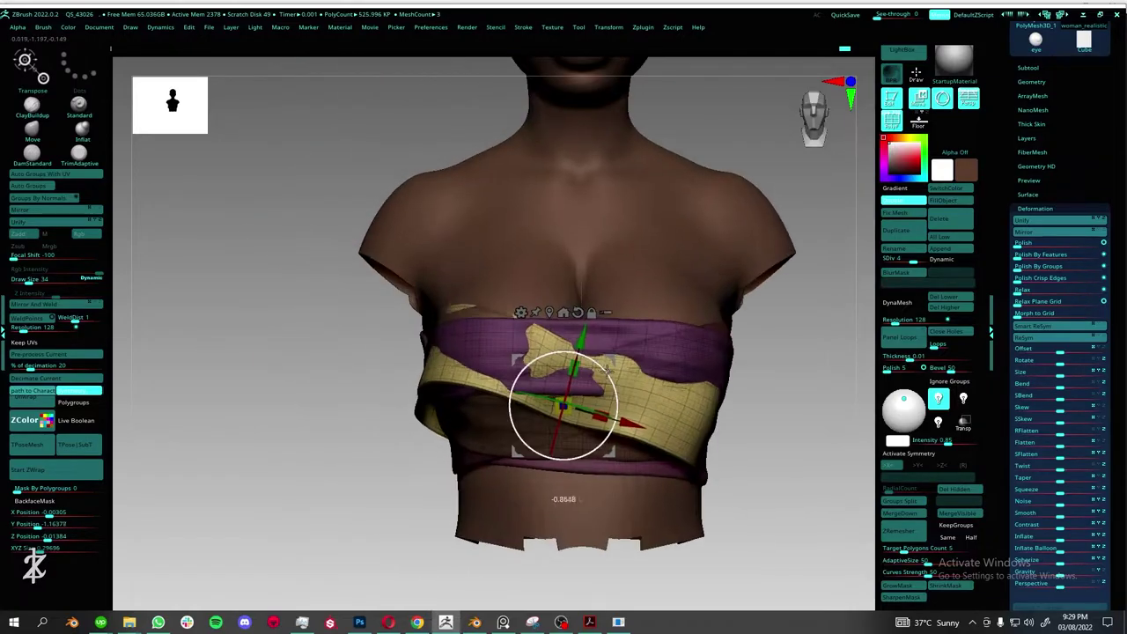
left_click(915, 73)
Sculpt and smooth the front band into place across the bust and around the neck.
mouse_move(733, 374)
left_mouse_down()
mouse_move(595, 423)
mouse_move(628, 338)
mouse_move(626, 351)
mouse_move(601, 340)
mouse_move(553, 430)
mouse_move(563, 380)
mouse_move(841, 231)
left_mouse_up()
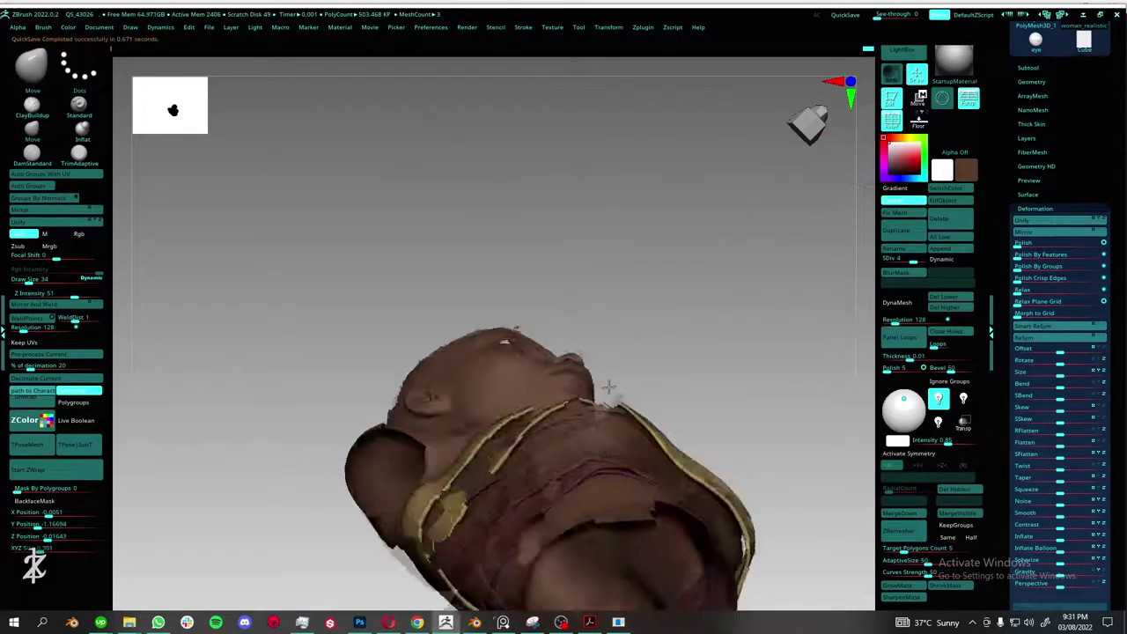
mouse_move(608, 385)
left_mouse_down()
mouse_move(554, 364)
mouse_move(664, 404)
mouse_move(678, 322)
mouse_move(654, 348)
mouse_move(640, 398)
mouse_move(674, 361)
left_mouse_up()
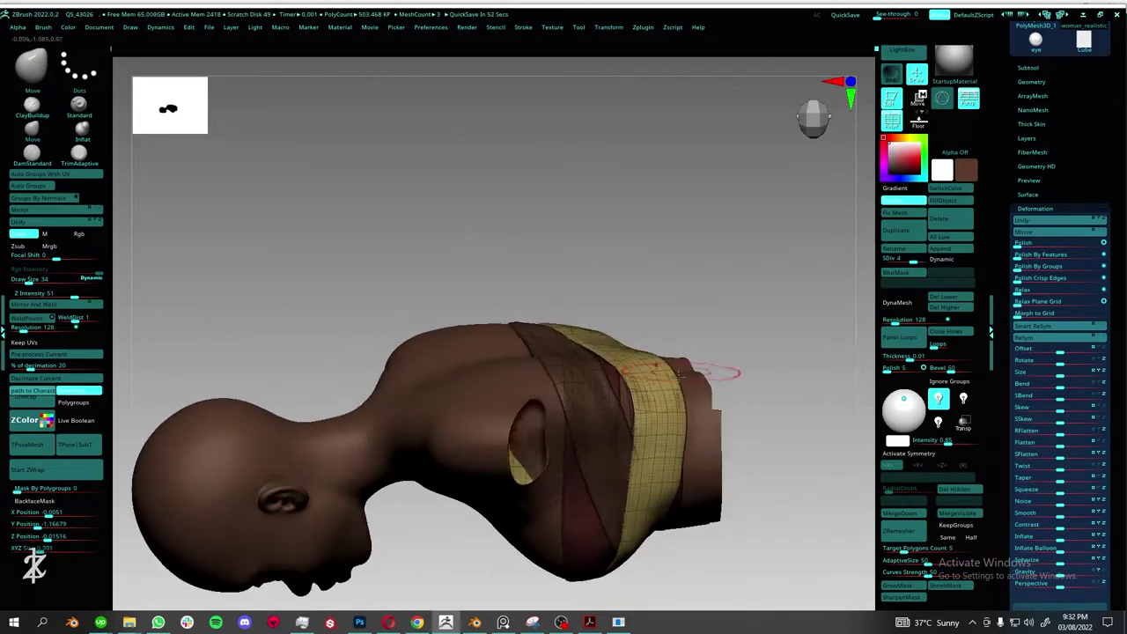
mouse_move(679, 374)
left_mouse_down()
mouse_move(688, 357)
mouse_move(724, 355)
mouse_move(622, 381)
mouse_move(556, 420)
mouse_move(643, 316)
mouse_move(590, 231)
mouse_move(656, 366)
mouse_move(632, 330)
left_mouse_up()
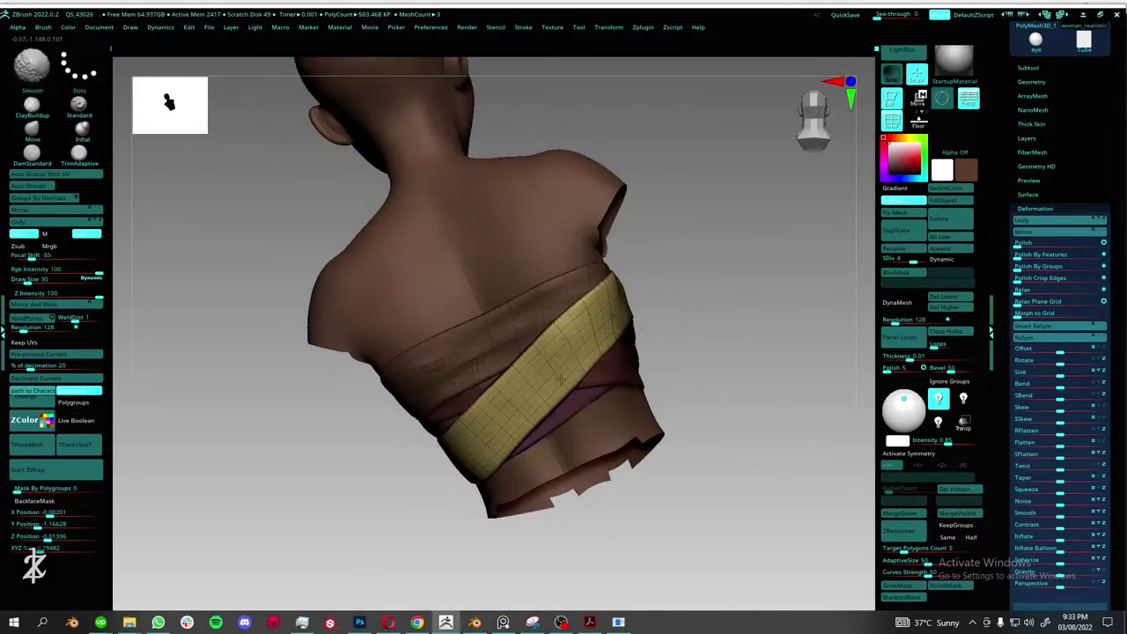
mouse_move(560, 378)
left_mouse_down()
mouse_move(445, 400)
mouse_move(656, 220)
mouse_move(663, 247)
left_mouse_up()
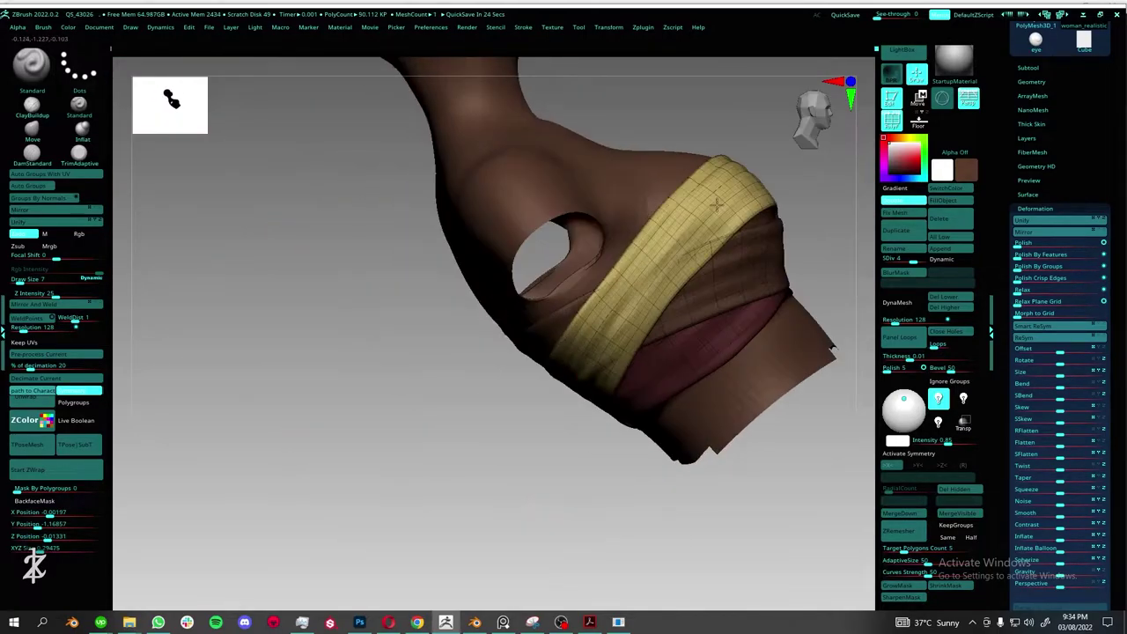
left_click_drag(717, 205, 584, 372)
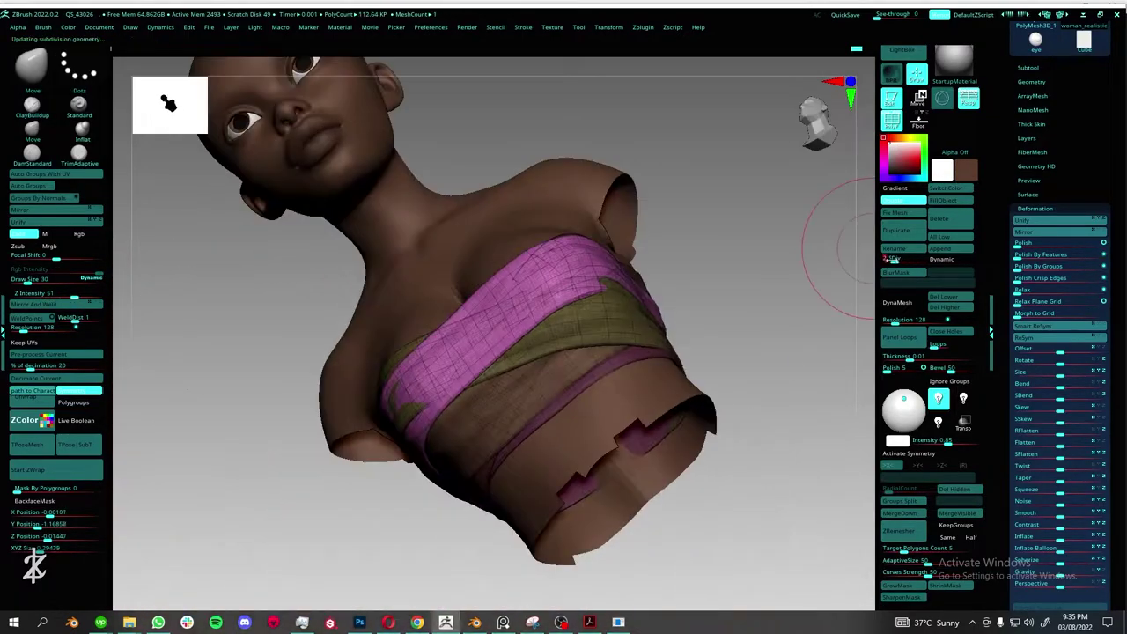
Smooth the white chest wrap from side, rear and front views.
left_click_drag(528, 369, 651, 361)
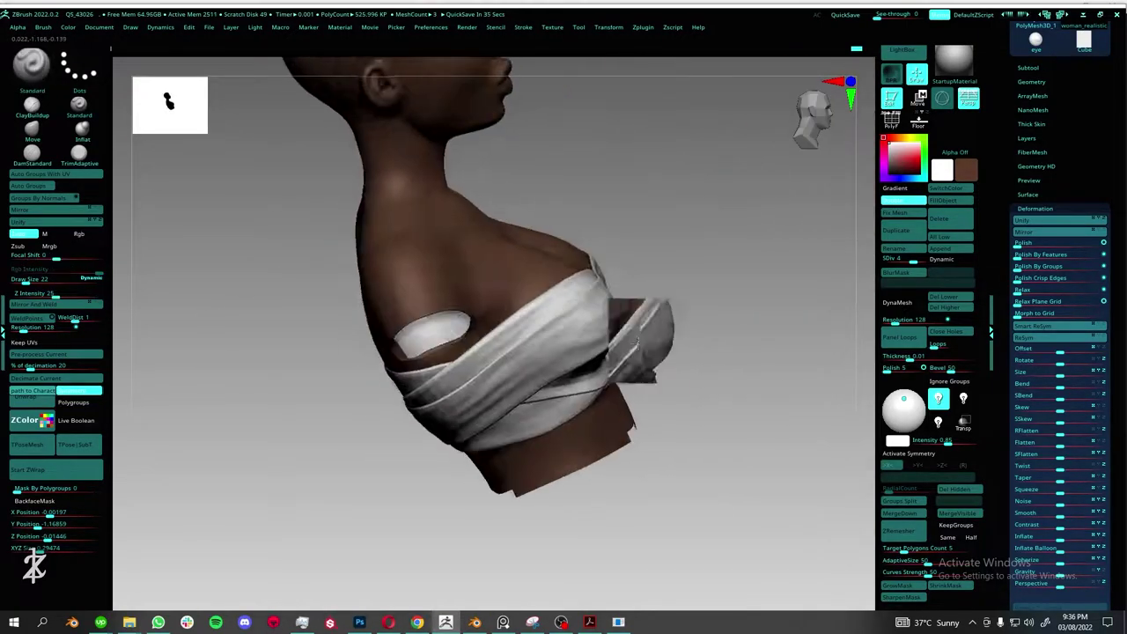
left_click_drag(552, 387, 701, 333)
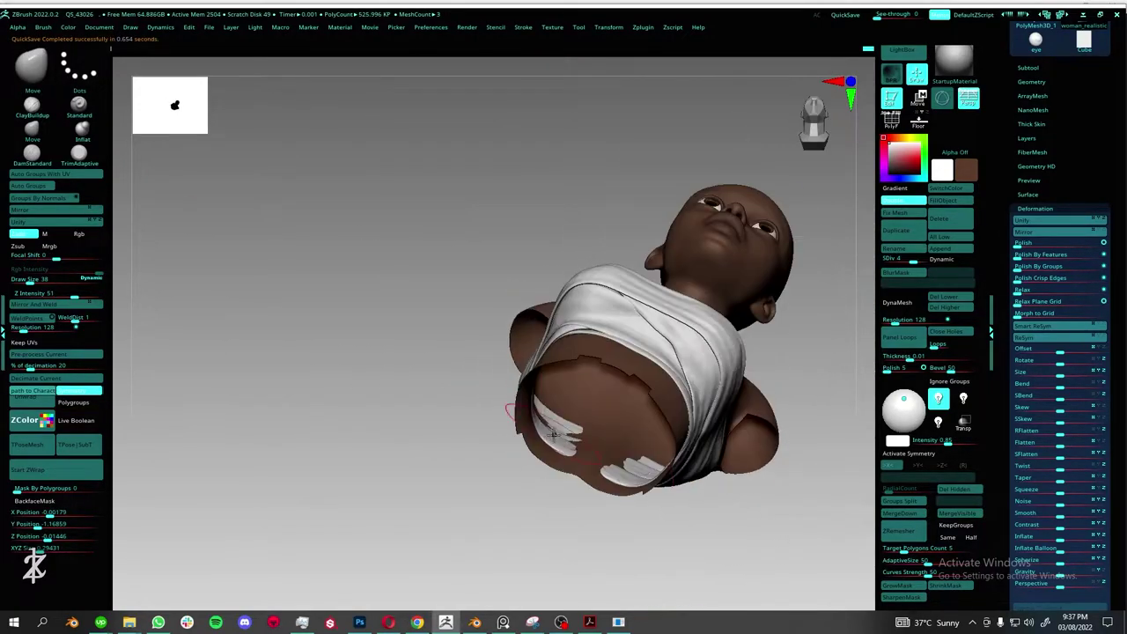
left_click_drag(674, 385, 868, 245)
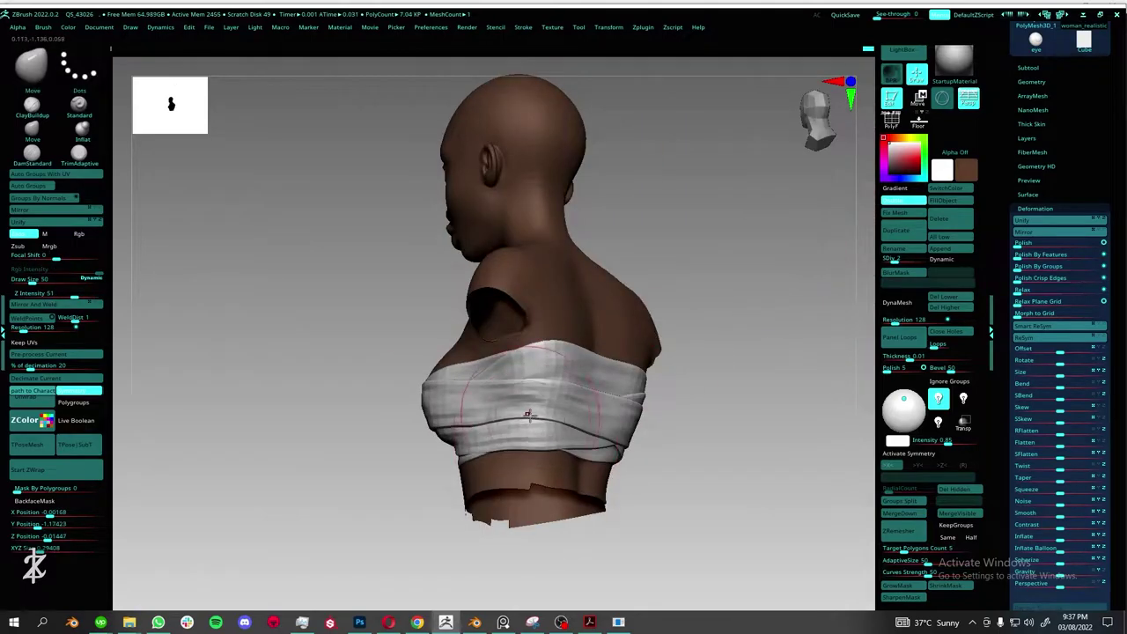
left_click_drag(587, 354, 164, 414)
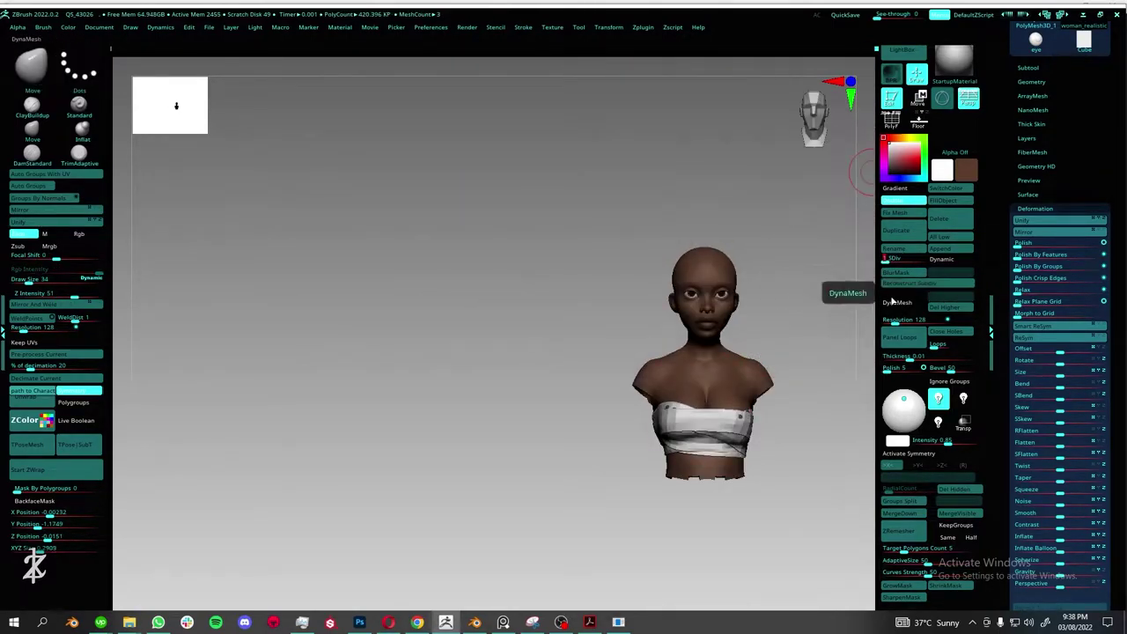
Select the woman_realistic1 body subtool from the loaded tools list.
left_click(619, 376, "alt")
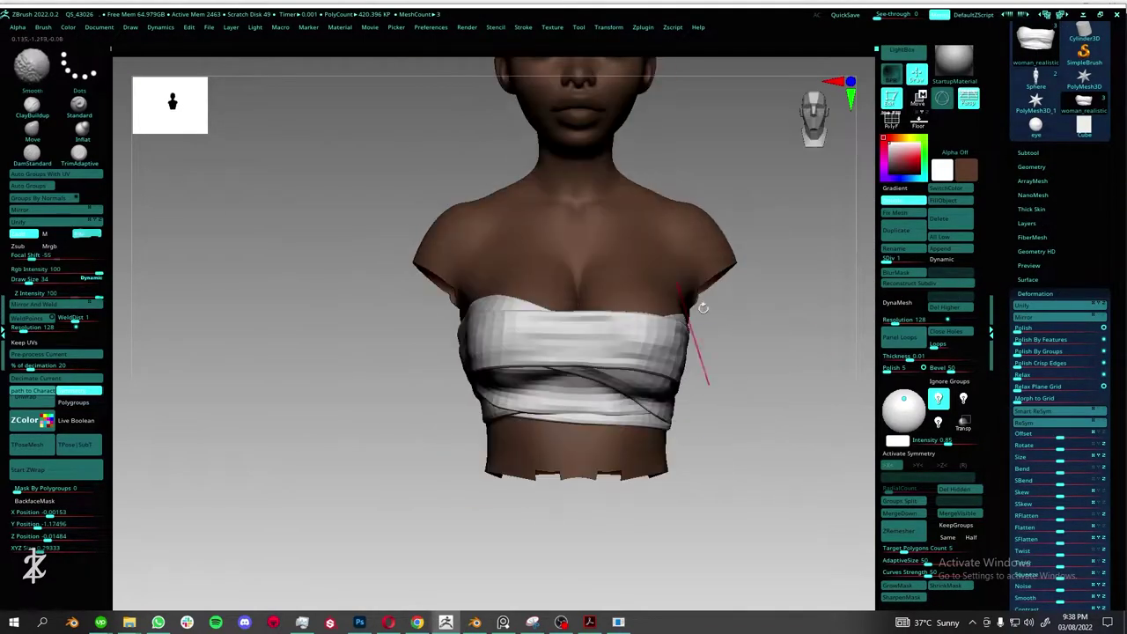
mouse_move(845, 268)
left_mouse_down()
mouse_move(639, 436)
mouse_move(32, 156)
left_mouse_up()
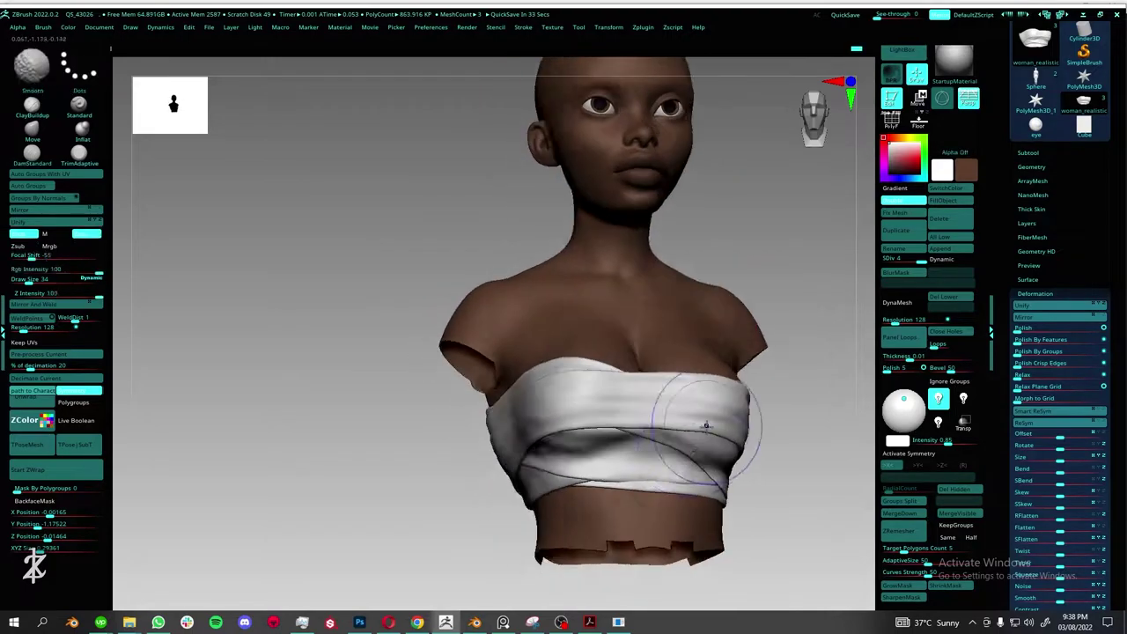
left_click(711, 423, "alt")
left_click_drag(792, 397, 612, 386, "shift")
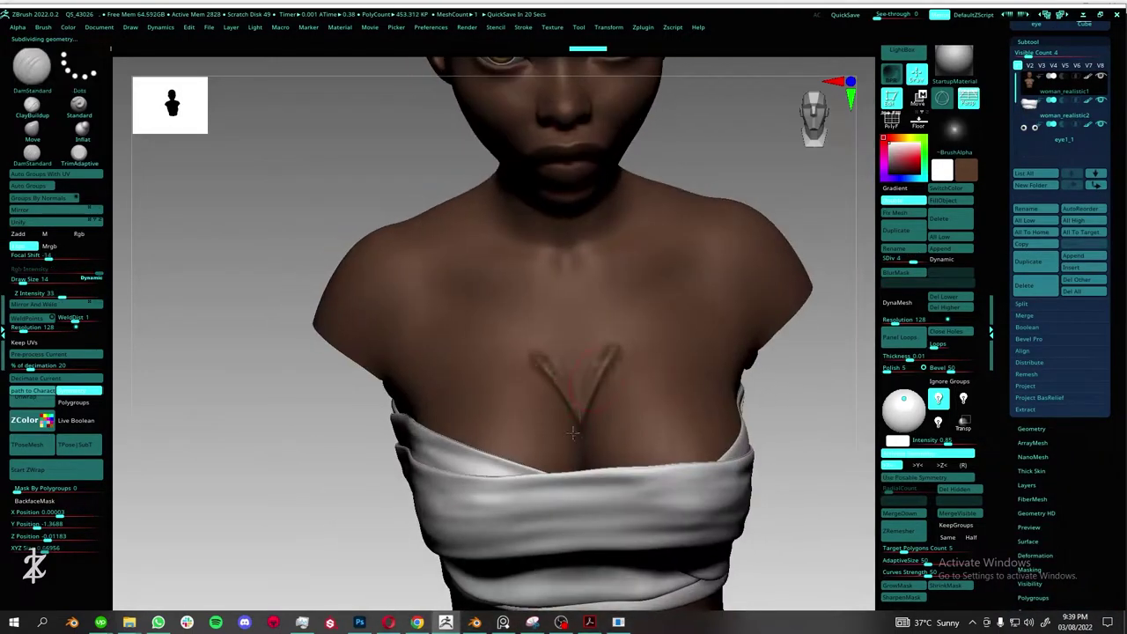
right_click_drag(580, 455, 645, 346)
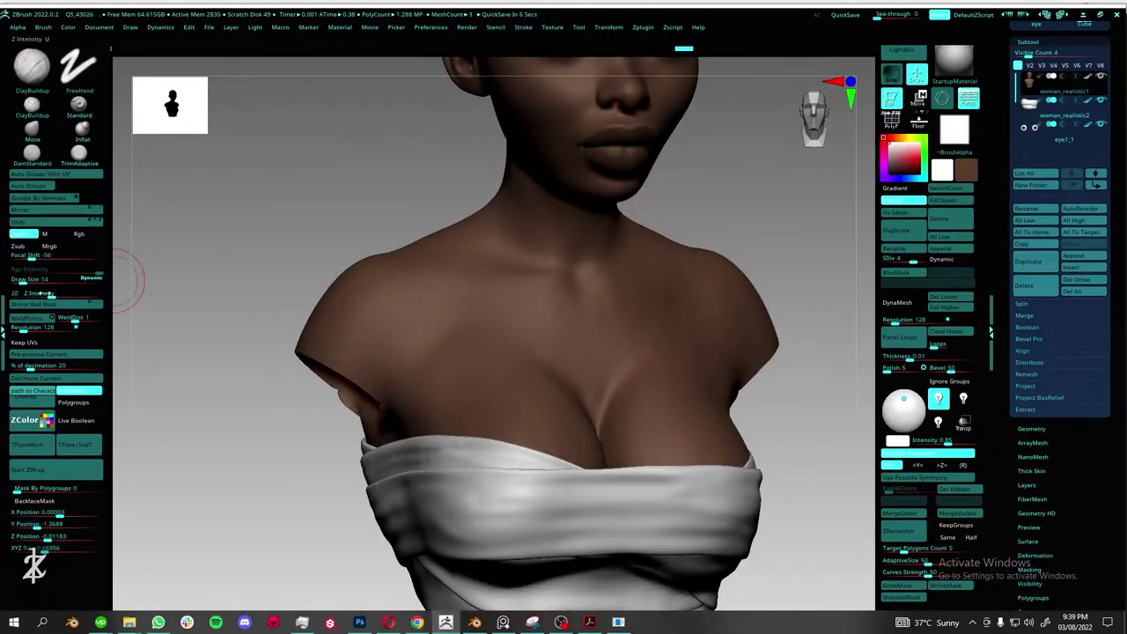
mouse_move(123, 280)
right_mouse_down()
mouse_move(666, 378)
mouse_move(661, 403)
mouse_move(543, 425)
right_mouse_up()
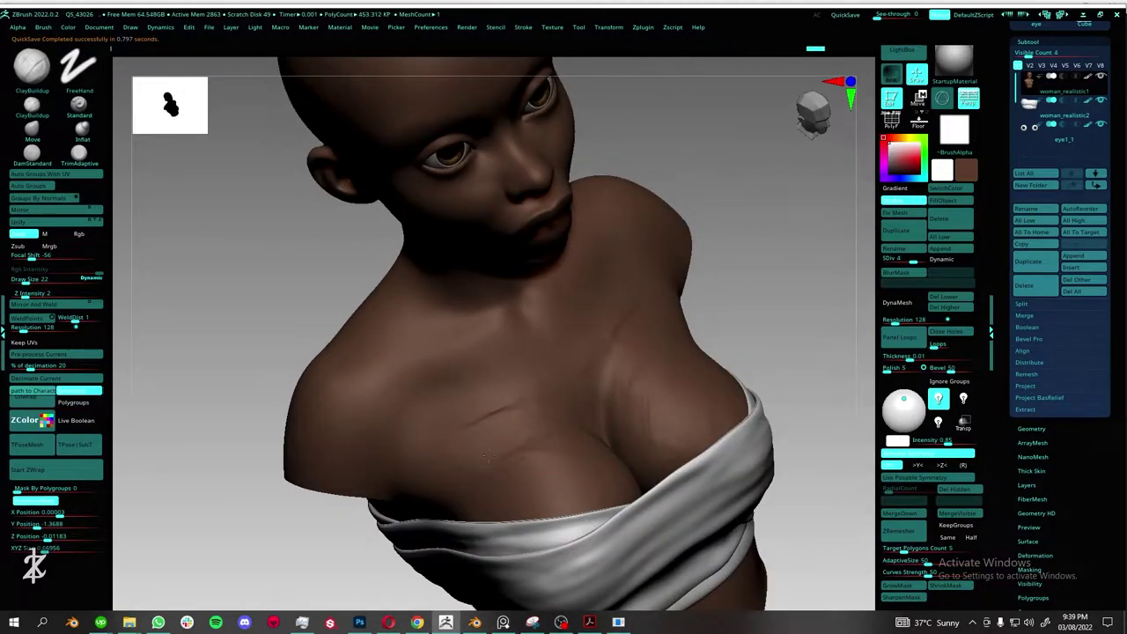
mouse_move(486, 453)
right_mouse_down("shift")
mouse_move(671, 361)
mouse_move(141, 160)
right_mouse_up("shift")
mouse_move(601, 429)
right_mouse_down("shift")
mouse_move(672, 432)
mouse_move(661, 390)
right_mouse_up("shift")
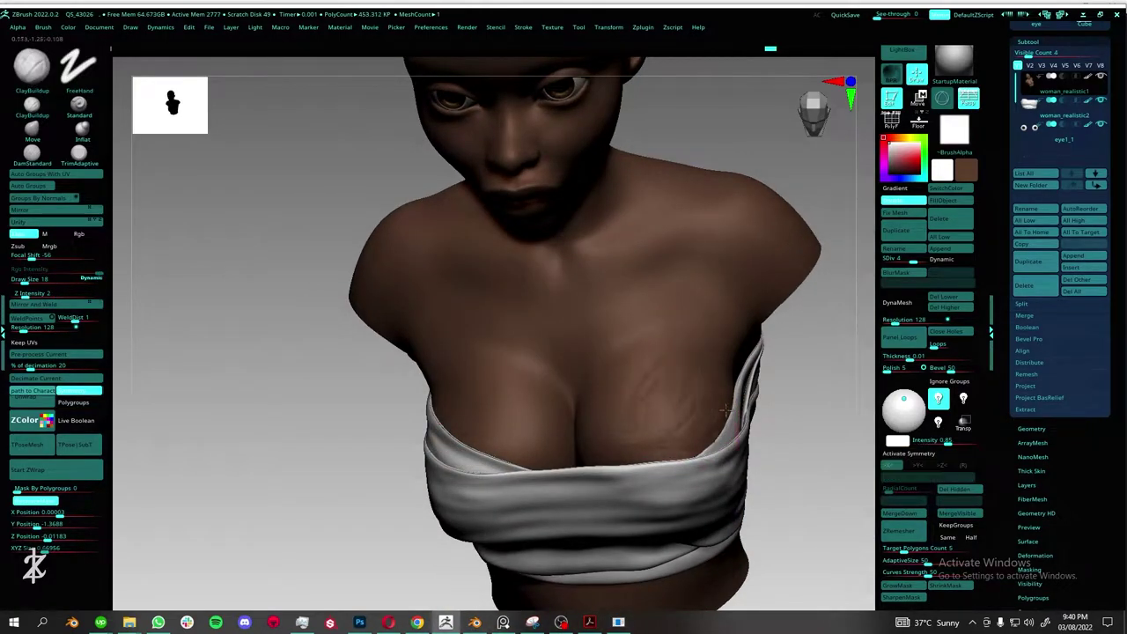
mouse_move(726, 408)
right_mouse_down()
mouse_move(671, 408)
mouse_move(691, 419)
mouse_move(585, 406)
mouse_move(566, 431)
mouse_move(589, 444)
mouse_move(519, 377)
mouse_move(568, 399)
mouse_move(655, 371)
mouse_move(698, 325)
mouse_move(678, 360)
mouse_move(525, 411)
right_mouse_up()
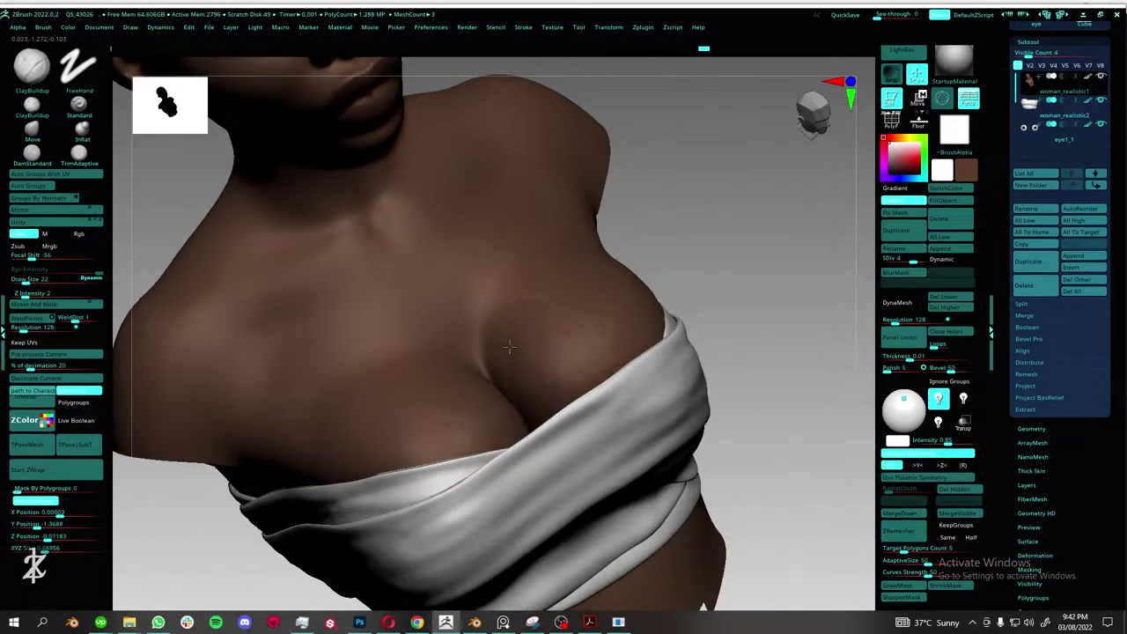
mouse_move(509, 348)
right_mouse_down()
mouse_move(705, 301)
mouse_move(641, 376)
mouse_move(629, 341)
mouse_move(699, 315)
mouse_move(616, 370)
mouse_move(557, 444)
mouse_move(718, 410)
mouse_move(462, 404)
right_mouse_up()
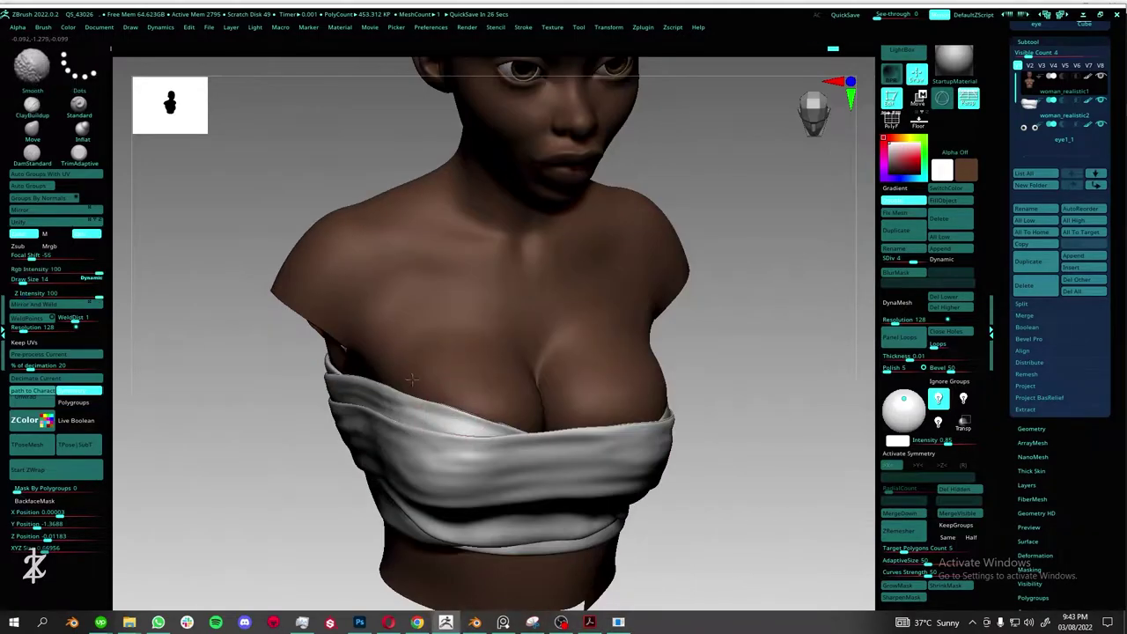
key("f")
mouse_move(855, 256)
right_mouse_down()
mouse_move(329, 317)
mouse_move(648, 364)
mouse_move(645, 374)
mouse_move(696, 368)
right_mouse_up()
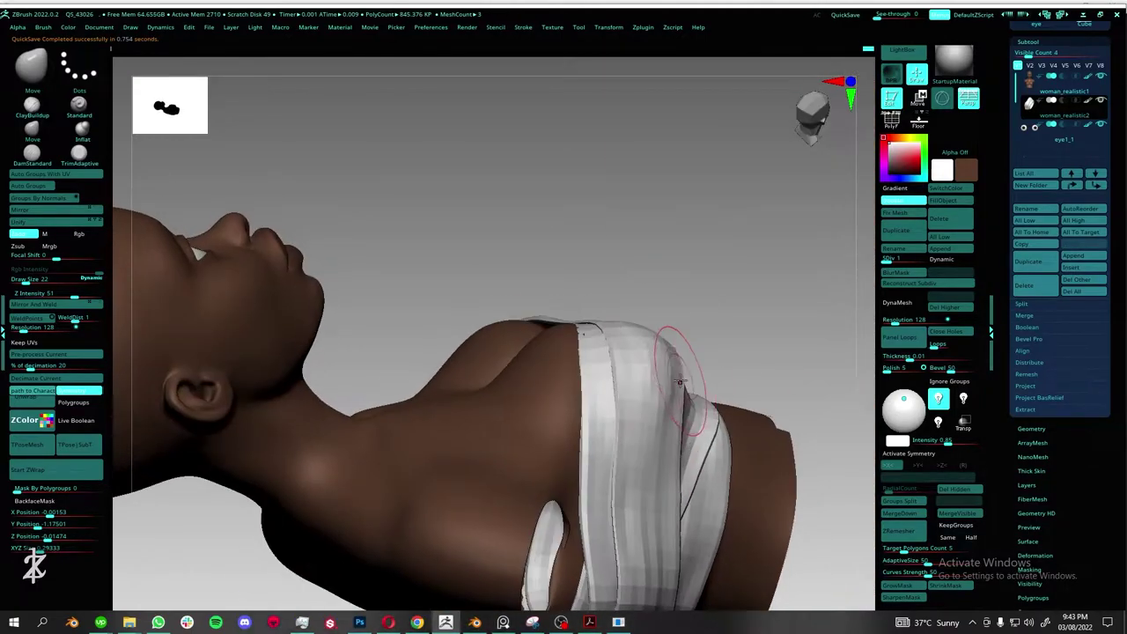
mouse_move(696, 368)
right_mouse_down()
mouse_move(230, 370)
mouse_move(707, 366)
mouse_move(242, 358)
mouse_move(728, 491)
mouse_move(867, 261)
right_mouse_up()
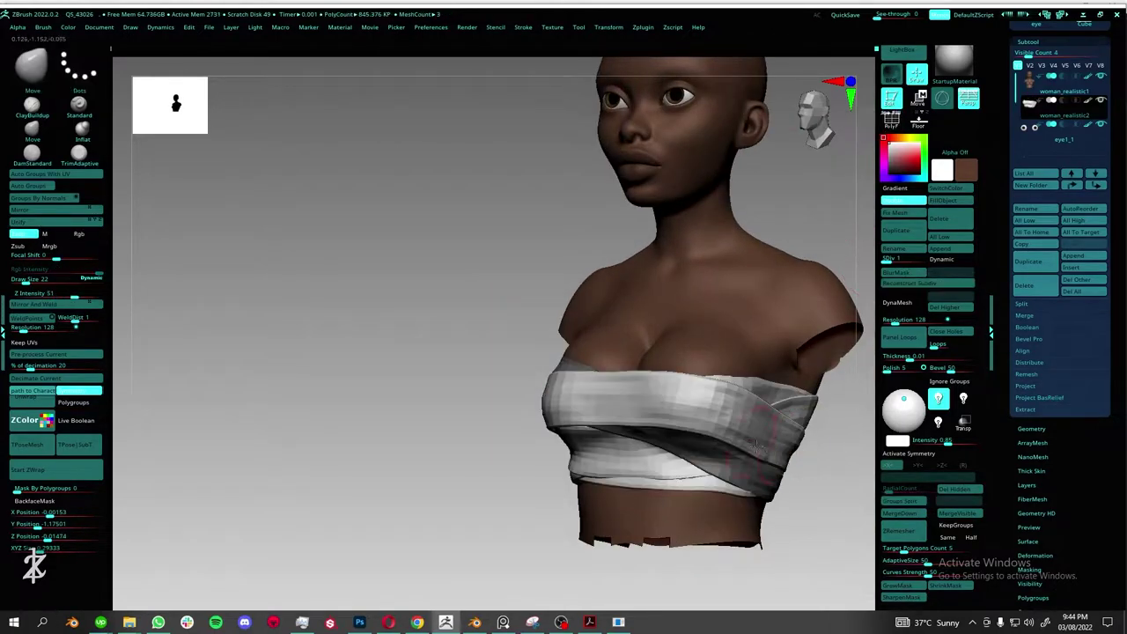
right_click_drag(754, 444, 641, 455)
mouse_move(772, 430)
right_mouse_down()
mouse_move(700, 431)
mouse_move(659, 473)
mouse_move(820, 353)
right_mouse_up()
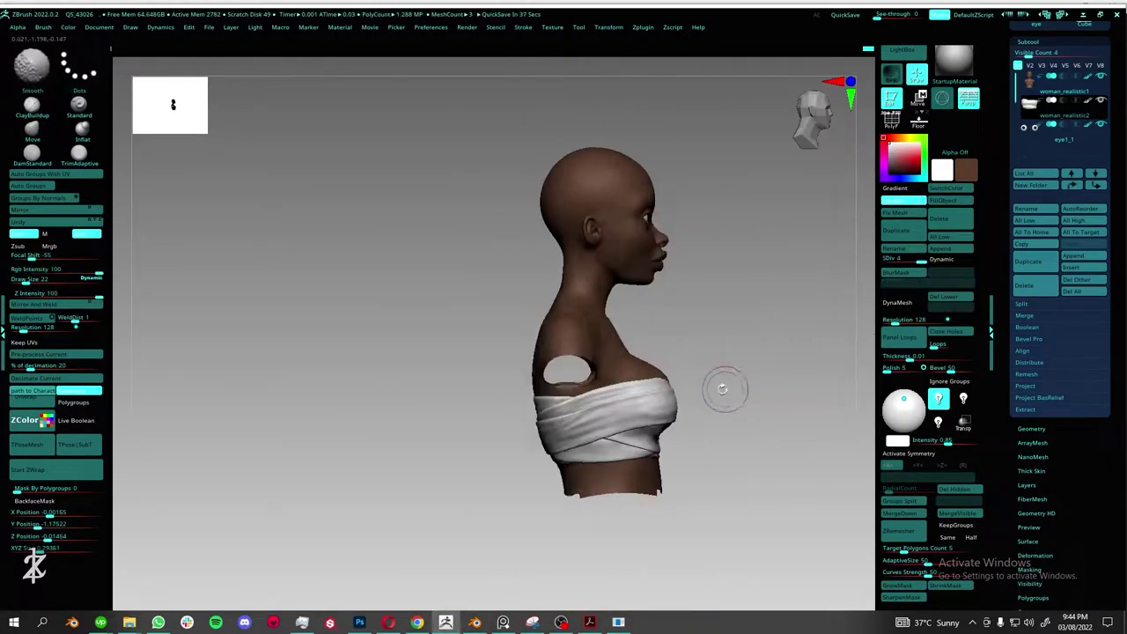
right_click_drag(640, 361, 716, 397)
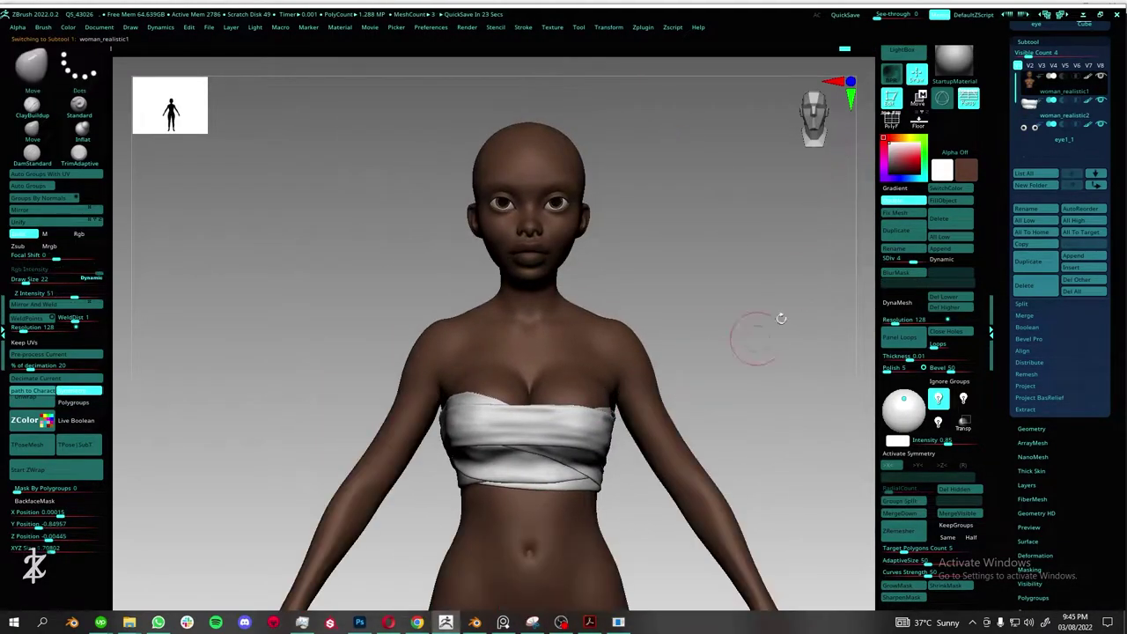
Set all subtools to lowest subdivision and export the woman_realistic character as the 'body w wraps' OBJ.
right_click_drag(781, 319, 895, 79, "alt")
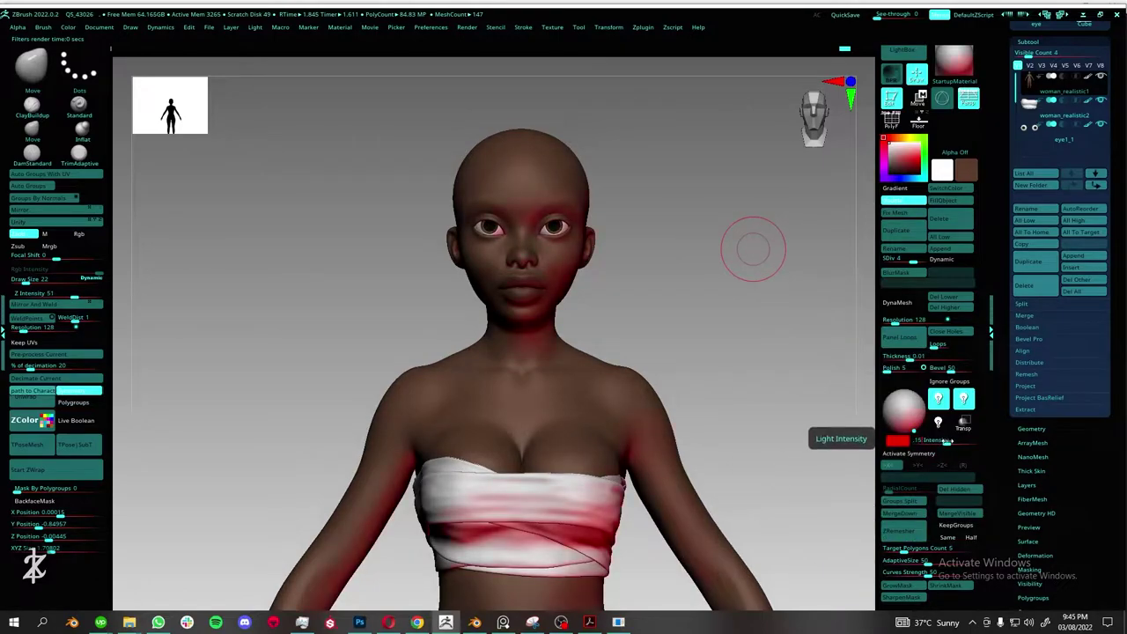
left_click(902, 440)
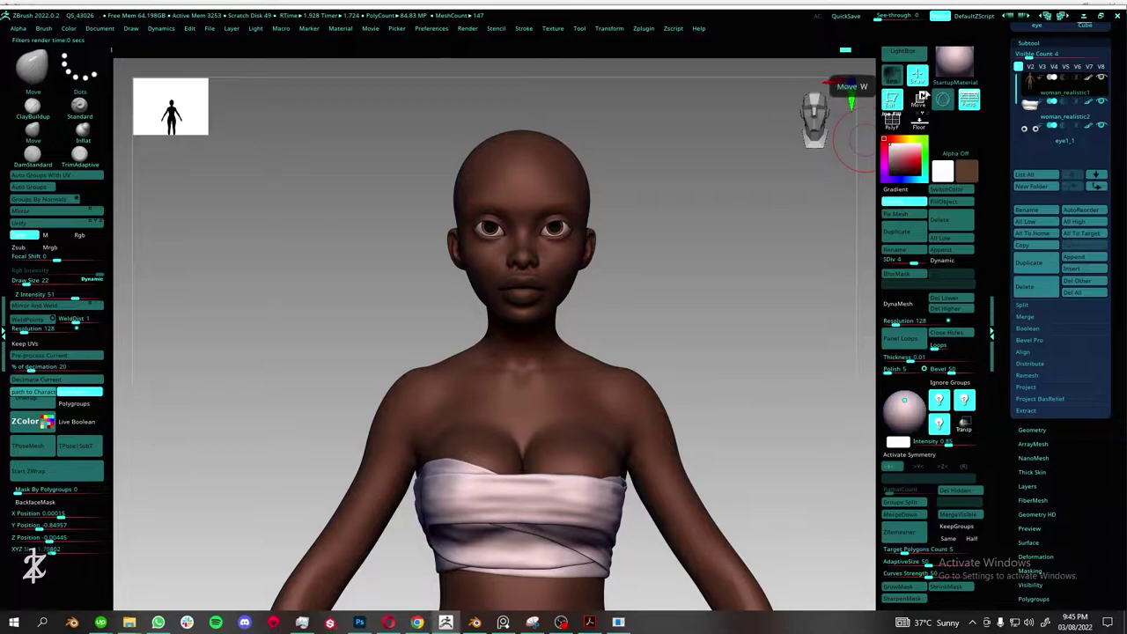
left_click_drag(735, 300, 692, 353)
left_click(841, 156)
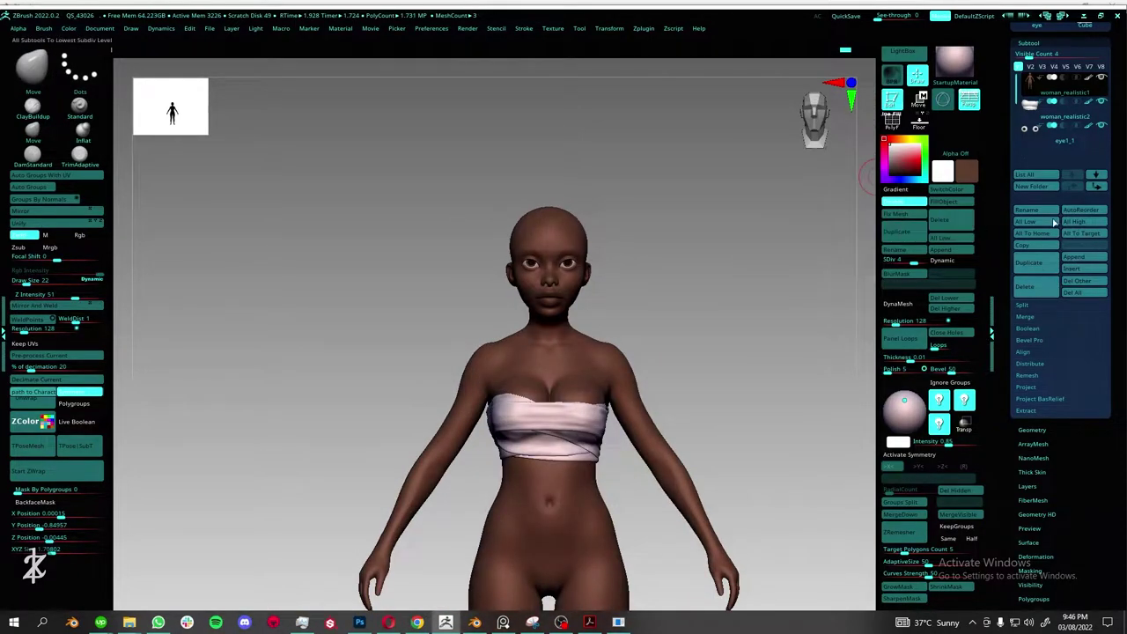
left_click(1036, 170)
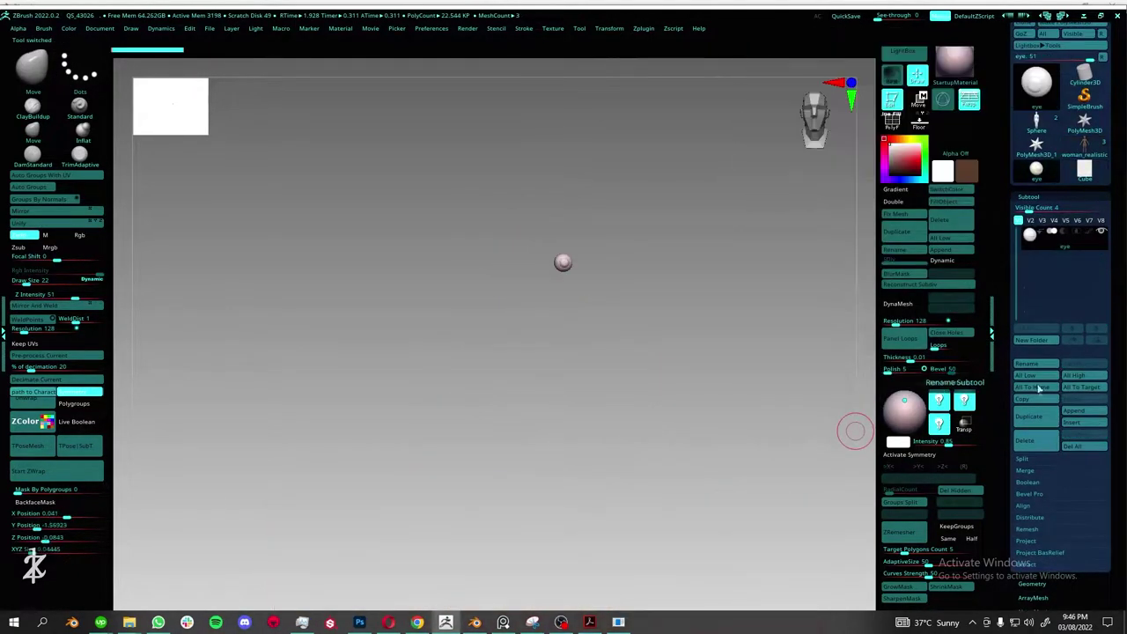
left_click(1093, 152)
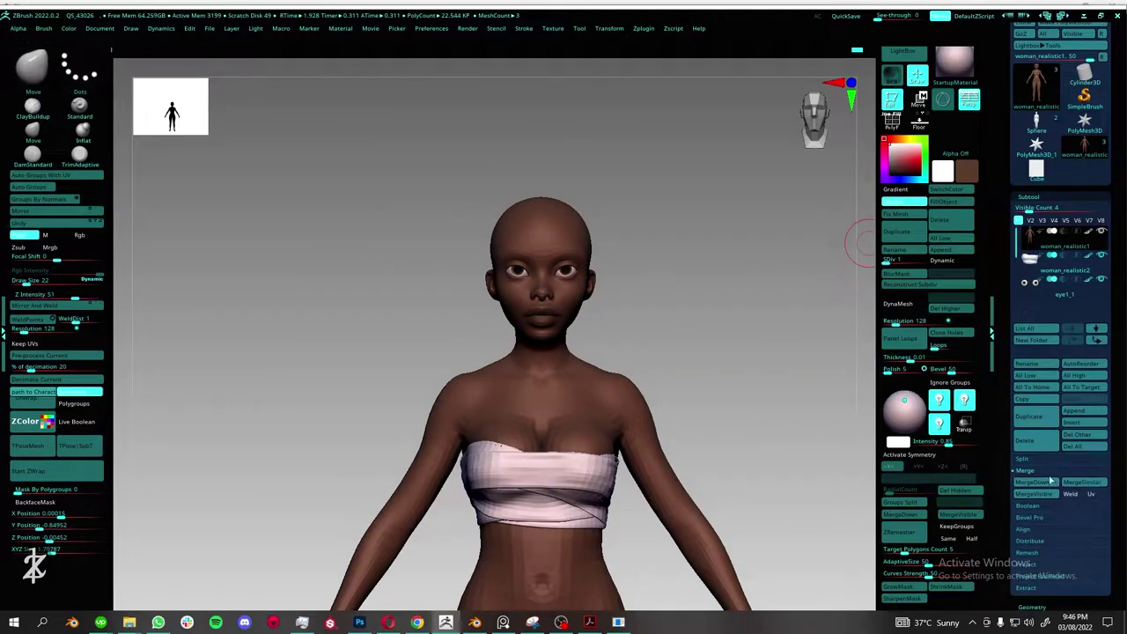
scroll(1056, 495, "up", 3)
left_click(1073, 81)
type("body w wraps")
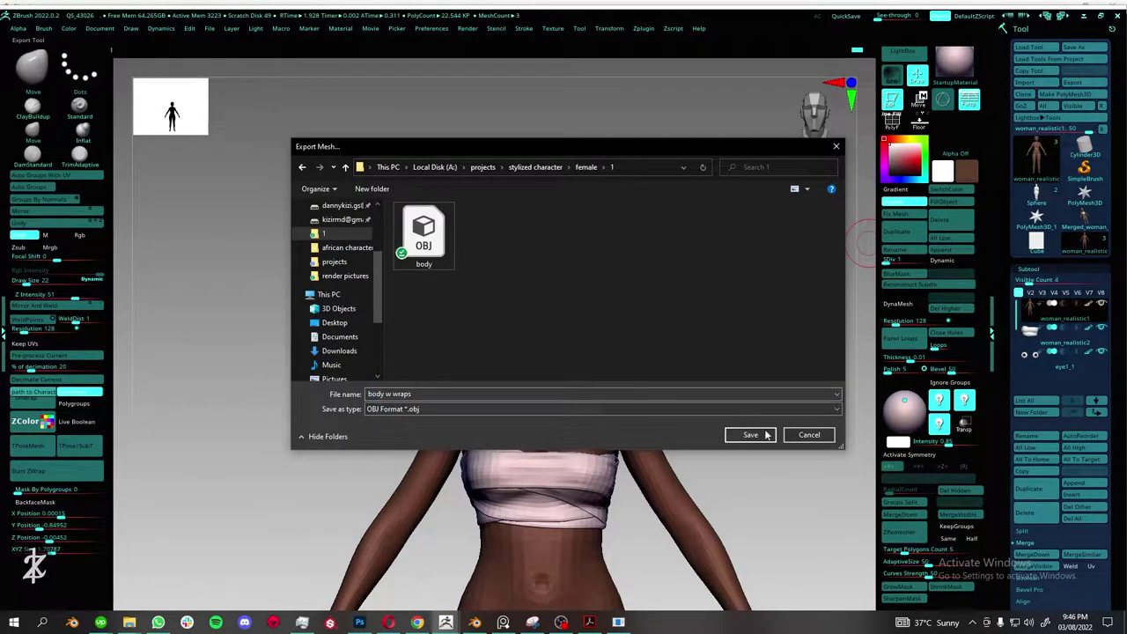
left_click(766, 434)
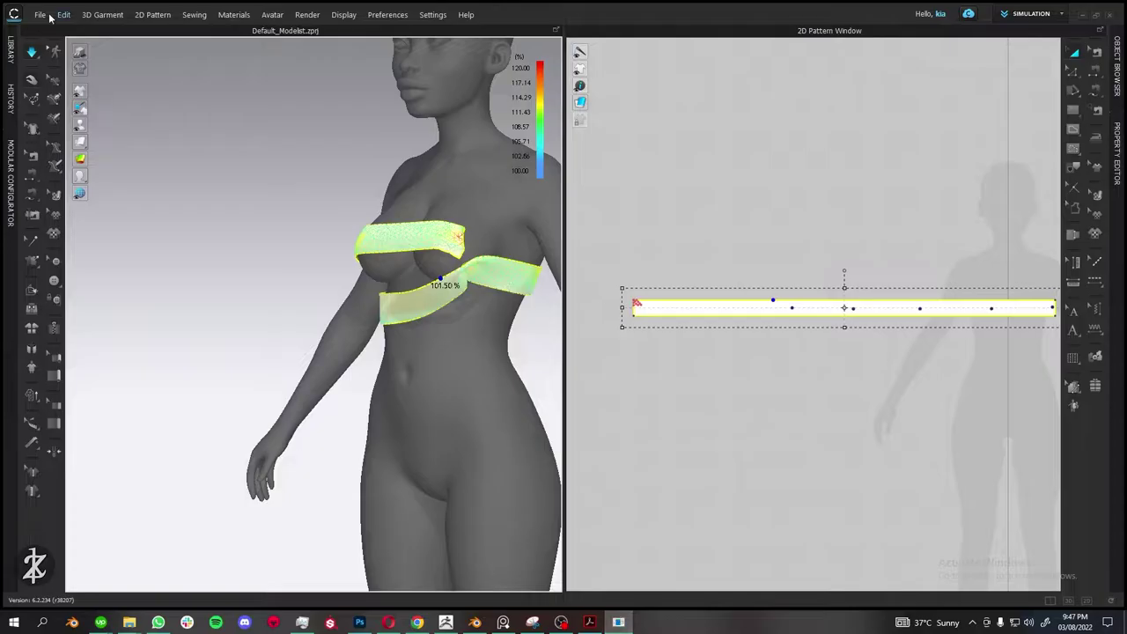
In Marvelous Designer, start a new scene without saving and import the 'body w wraps' OBJ.
left_click(40, 14)
left_click(44, 32)
left_click(566, 349)
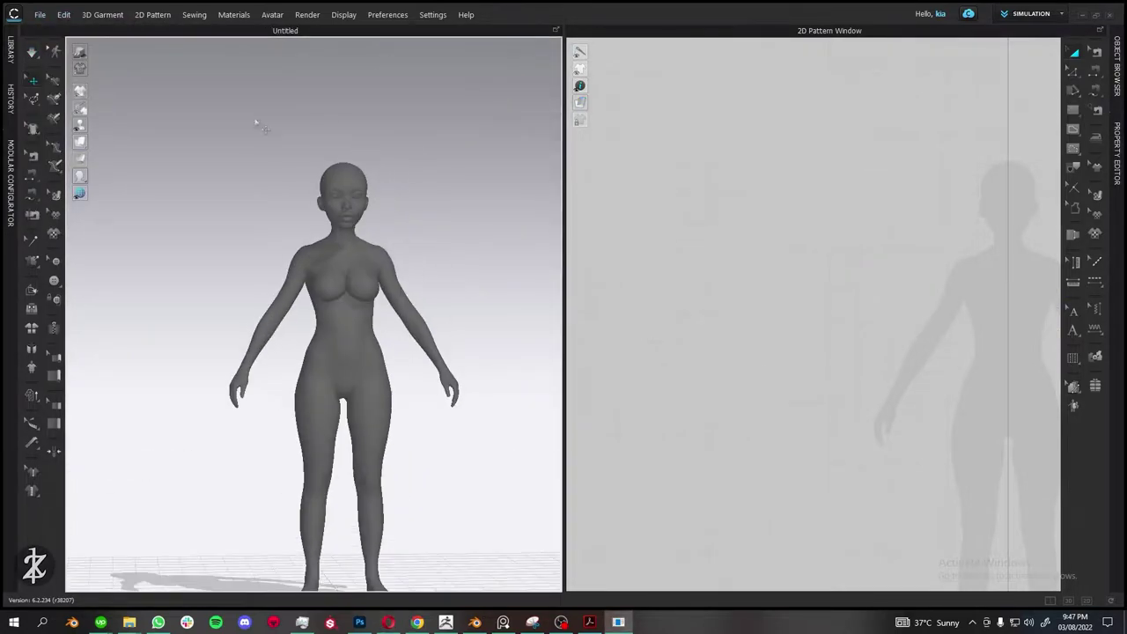
left_click(40, 14)
left_click(172, 148)
left_click(578, 510)
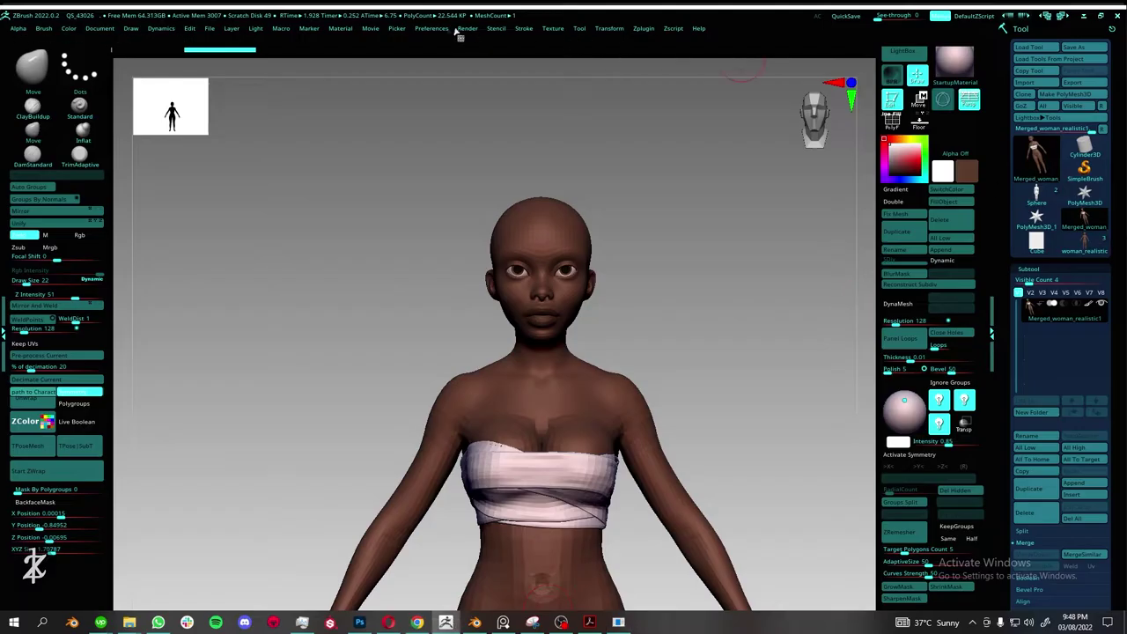
Export the merged mesh from ZBrush, overwriting 'body w wraps.obj'.
left_click(457, 29)
left_click(506, 286)
left_click(424, 236)
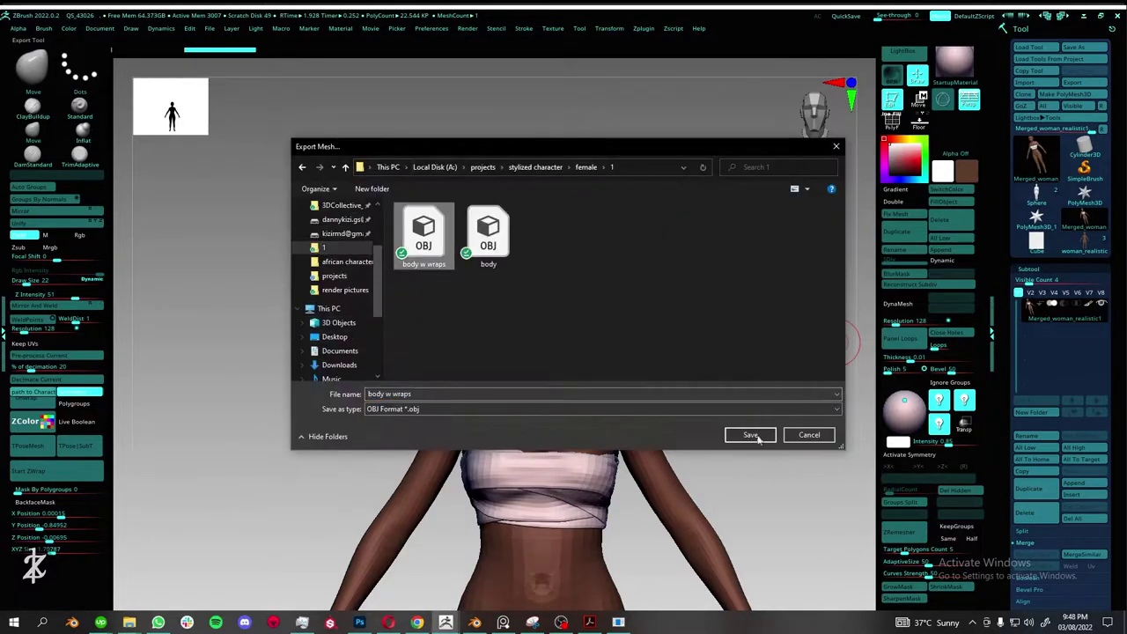
left_click(749, 434)
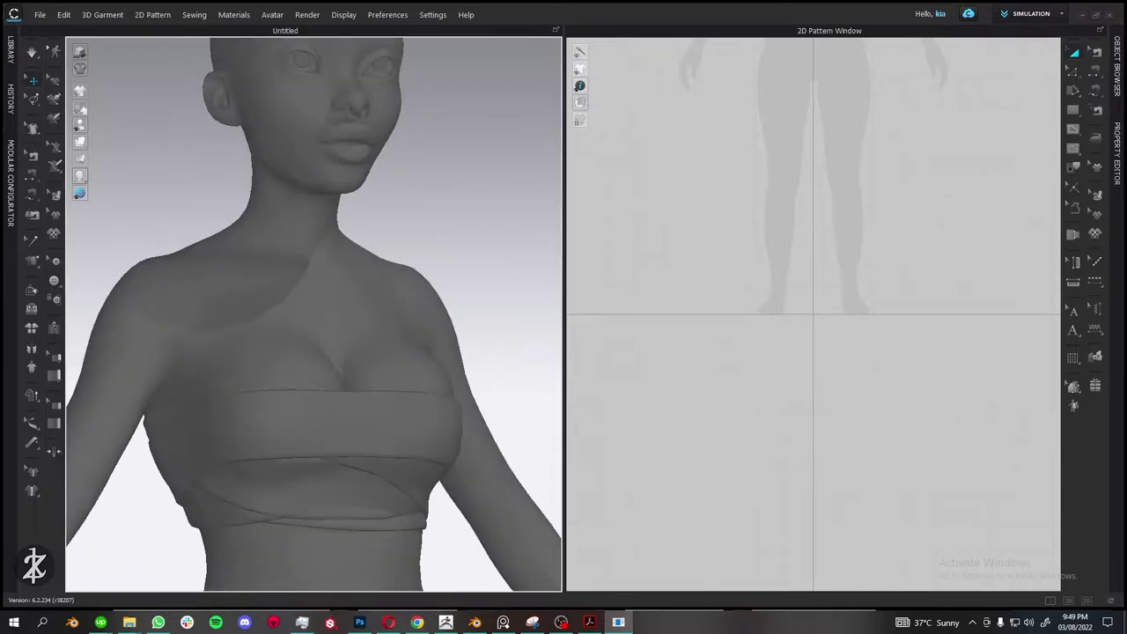
Draw a rectangle pattern panel over the avatar's shoulder in the 2D view.
right_click_drag(845, 53, 855, 326)
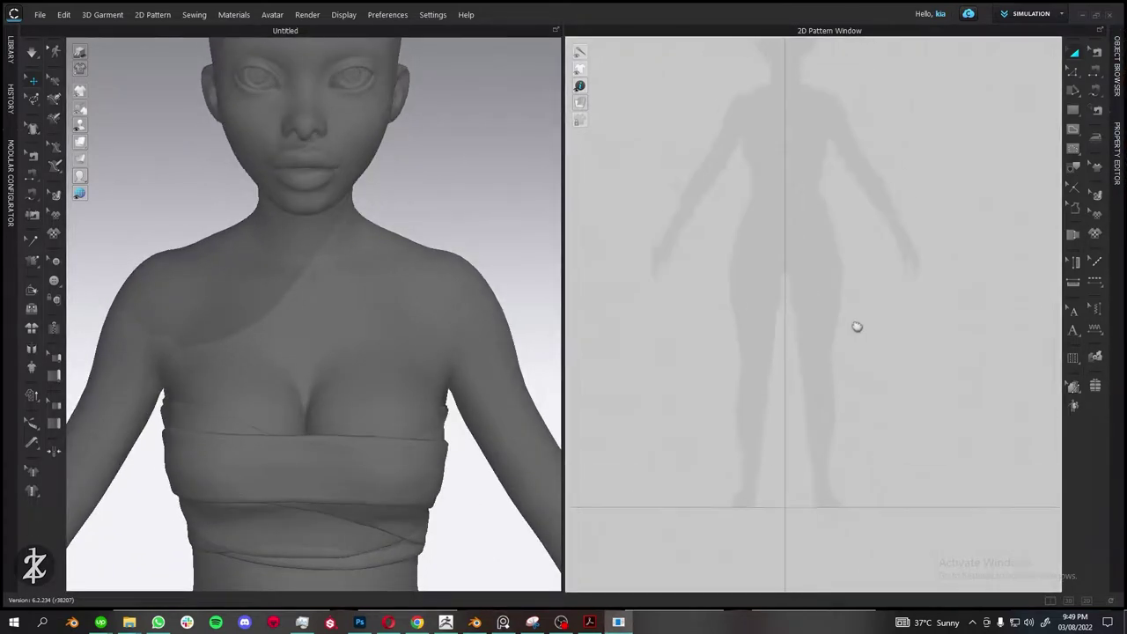
key("s")
scroll(802, 175, "up", 5)
left_click_drag(722, 209, 800, 294)
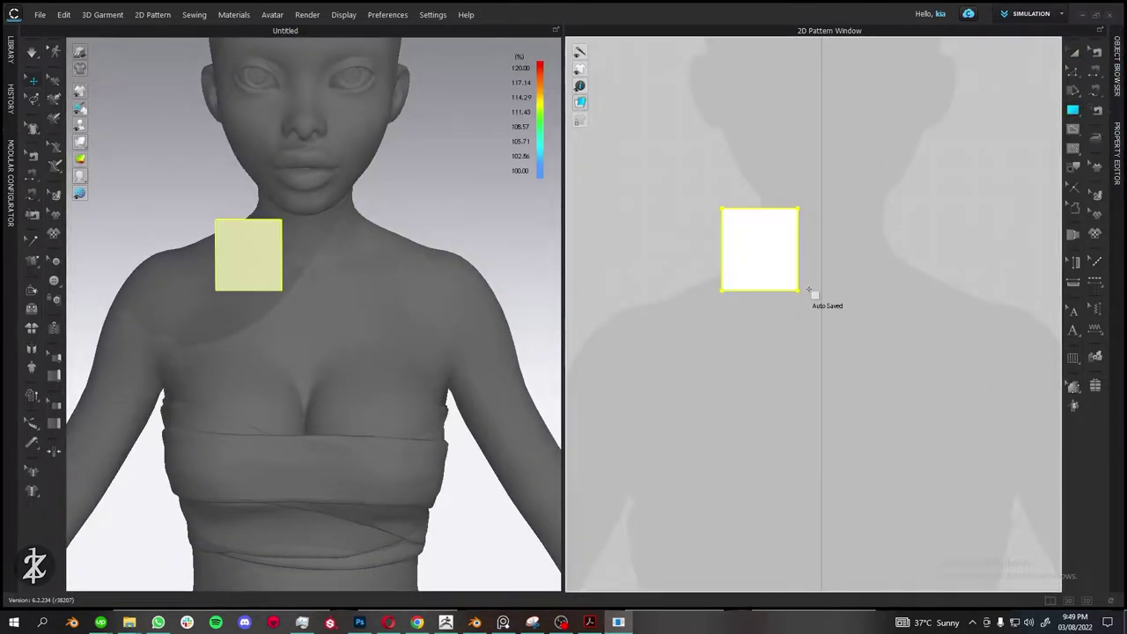
scroll(289, 244, "down", 3)
scroll(326, 307, "down", 3)
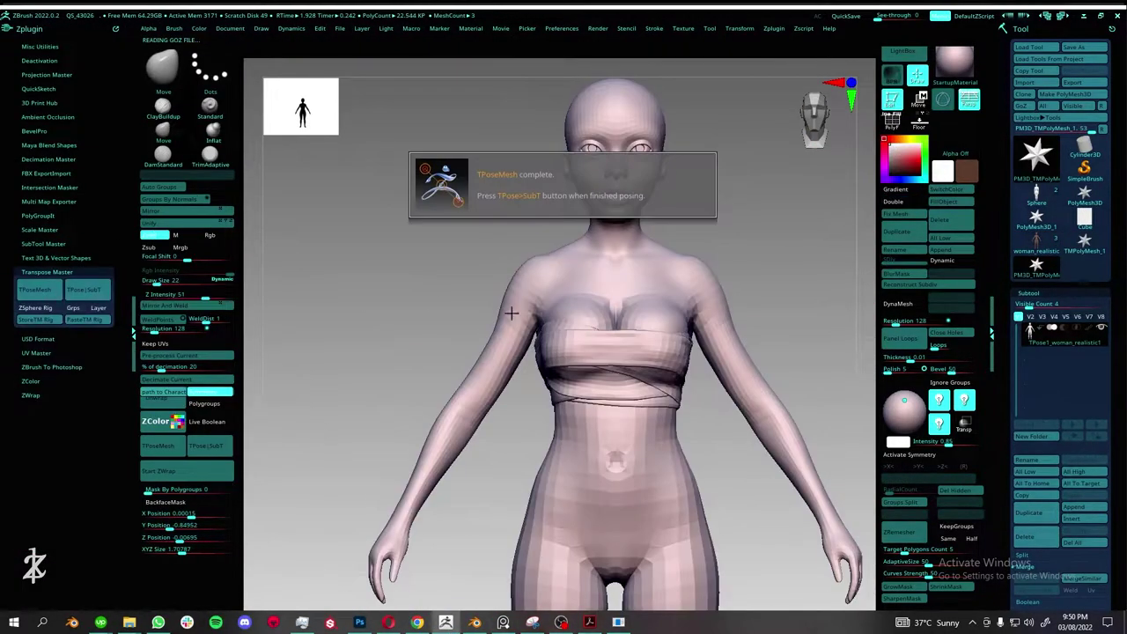
Clear the head mask and check the T-pose model from front and back.
scroll(669, 306, "up", 3)
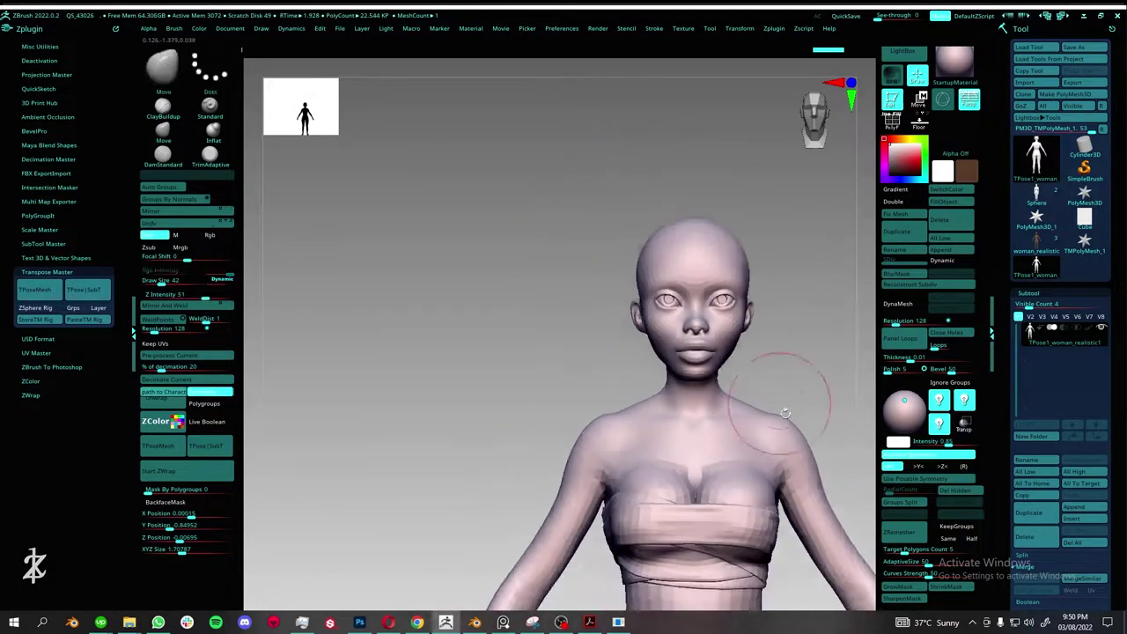
left_click_drag(729, 310, 732, 313, "ctrl")
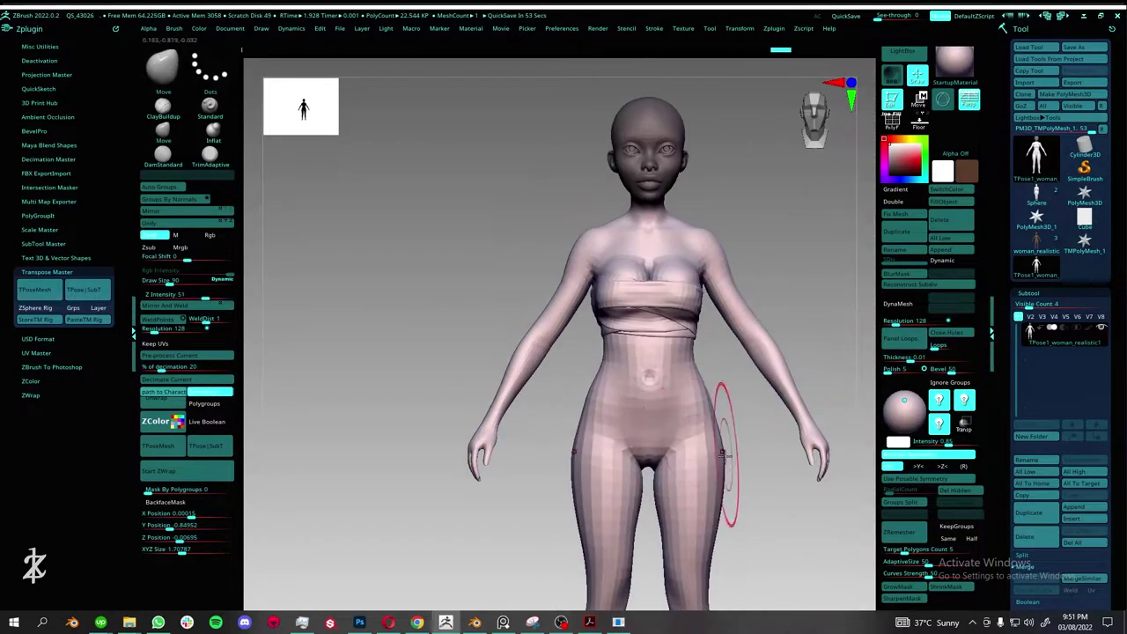
left_click_drag(698, 447, 755, 400)
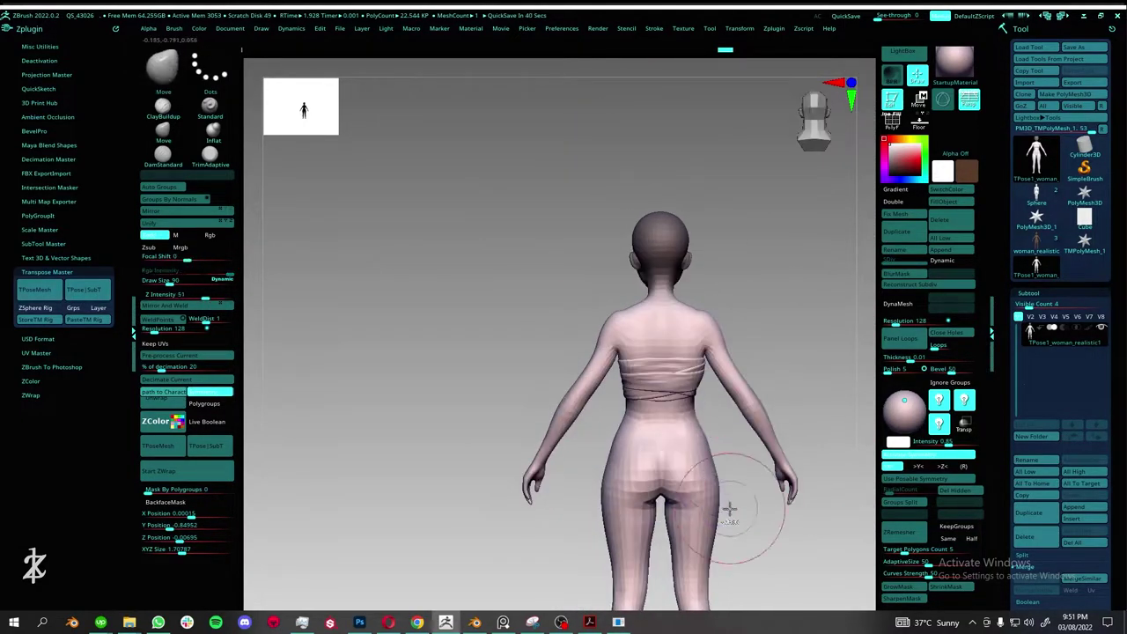
left_click_drag(729, 509, 742, 352)
left_click_drag(706, 438, 624, 431)
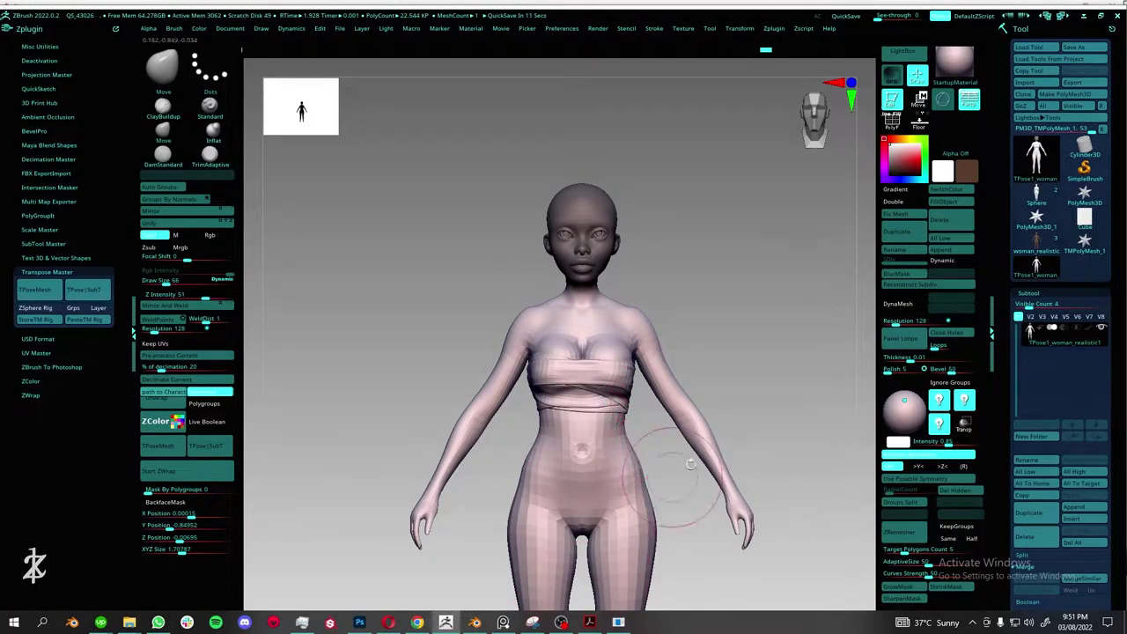
mouse_move(690, 464)
left_mouse_down()
mouse_move(658, 453)
mouse_move(655, 368)
mouse_move(677, 348)
mouse_move(686, 463)
mouse_move(701, 364)
mouse_move(724, 438)
mouse_move(604, 460)
mouse_move(581, 446)
mouse_move(677, 434)
left_mouse_up()
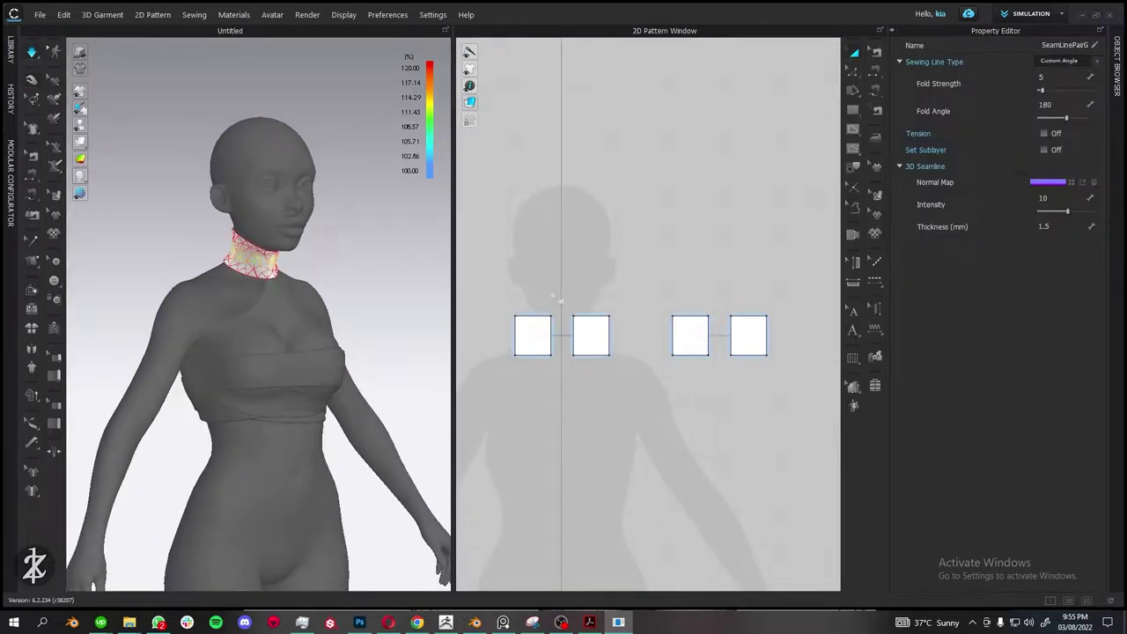
Select all pattern pieces with Ctrl+A.
key("ctrl+a")
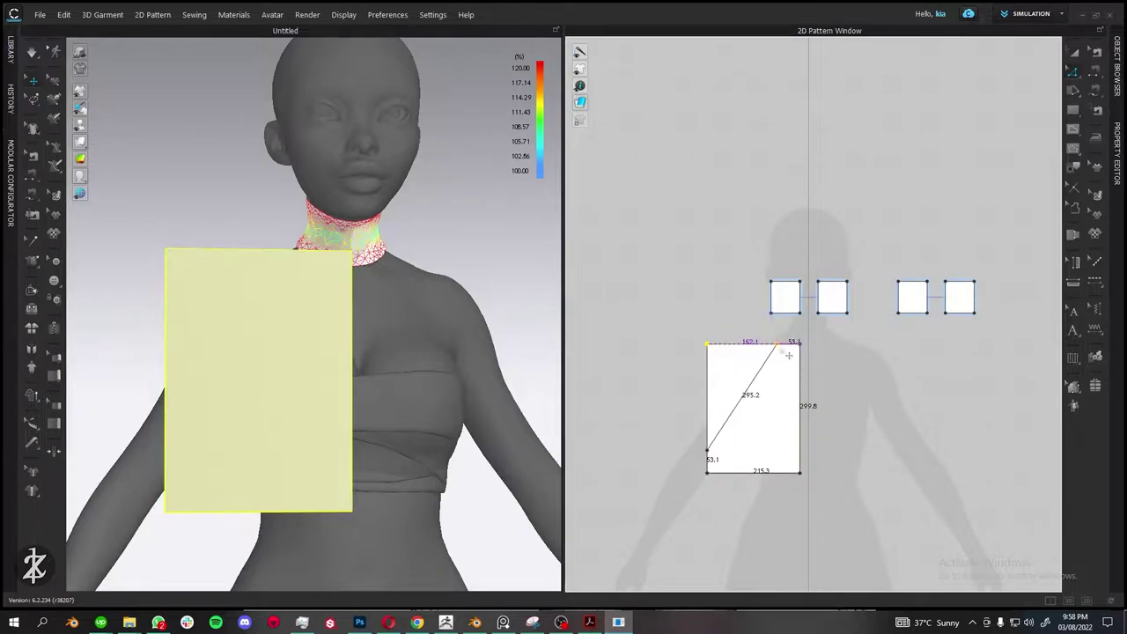
Cut the rectangle into a trapezoid front panel, mirror it, and paste a copied panel set alongside.
left_click(788, 354)
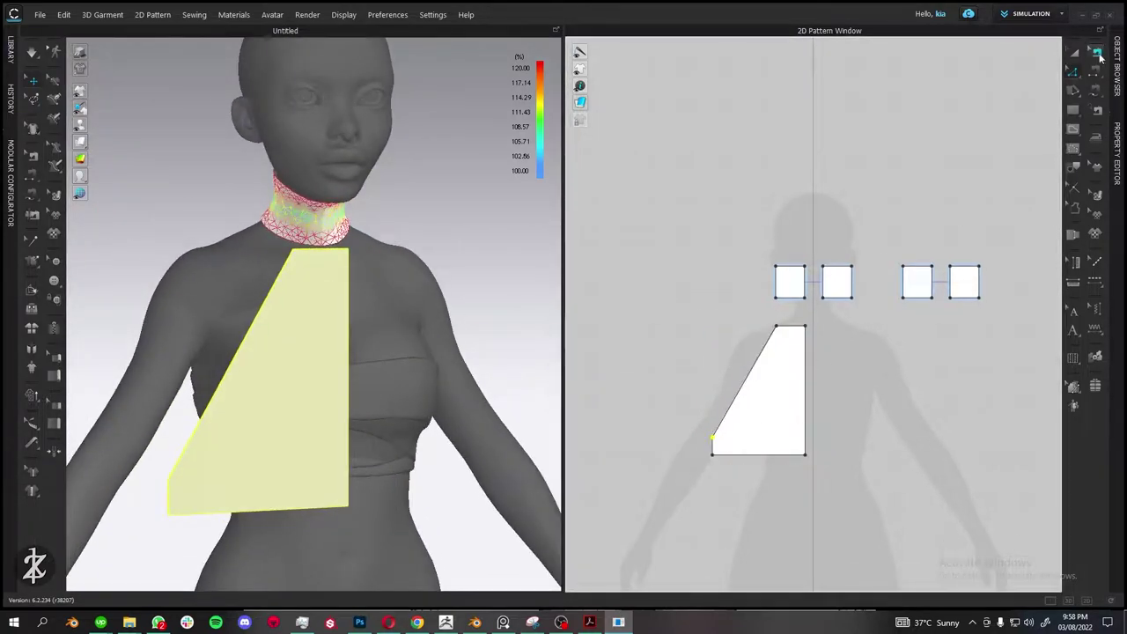
left_click(870, 389)
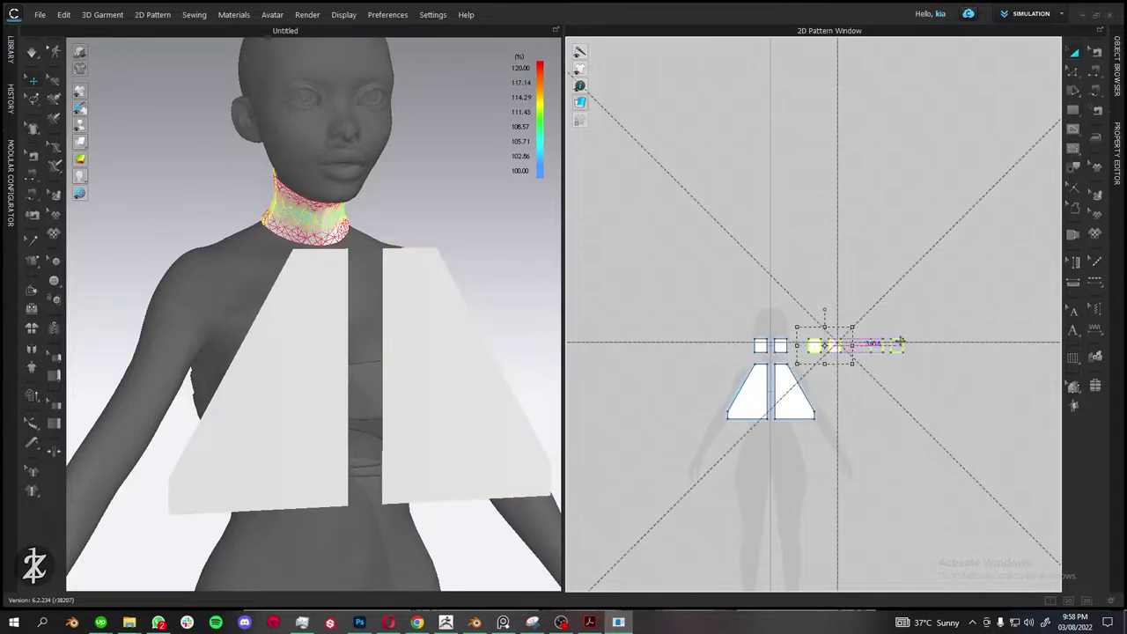
left_click(899, 342)
scroll(803, 375, "up", 3)
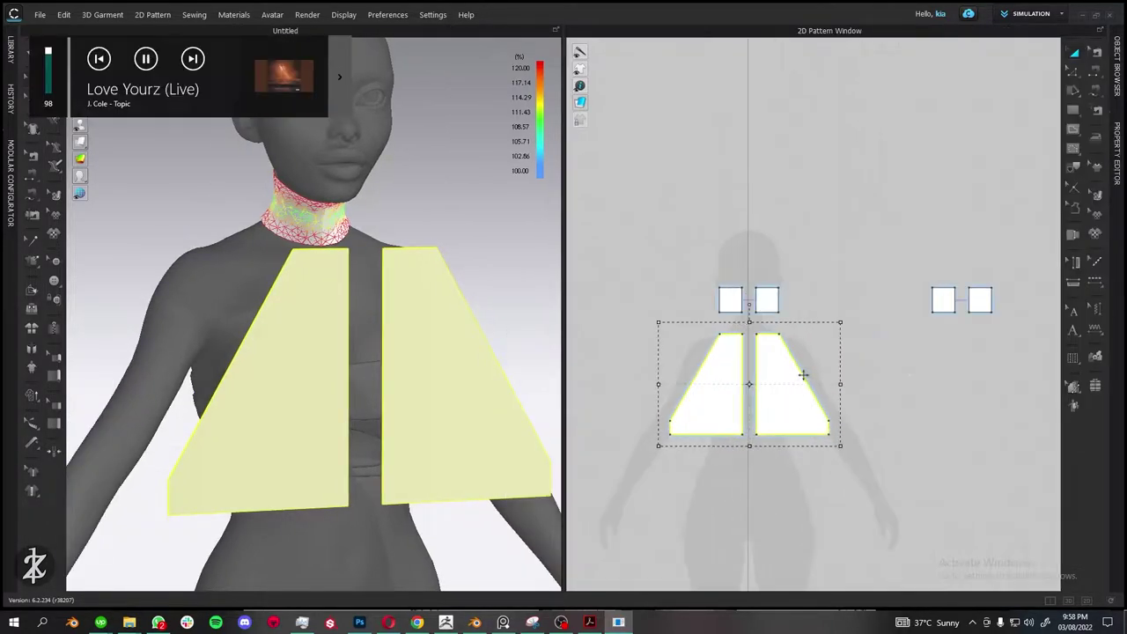
scroll(802, 375, "down", 2)
left_click(870, 375)
right_click_drag(326, 314, 270, 121)
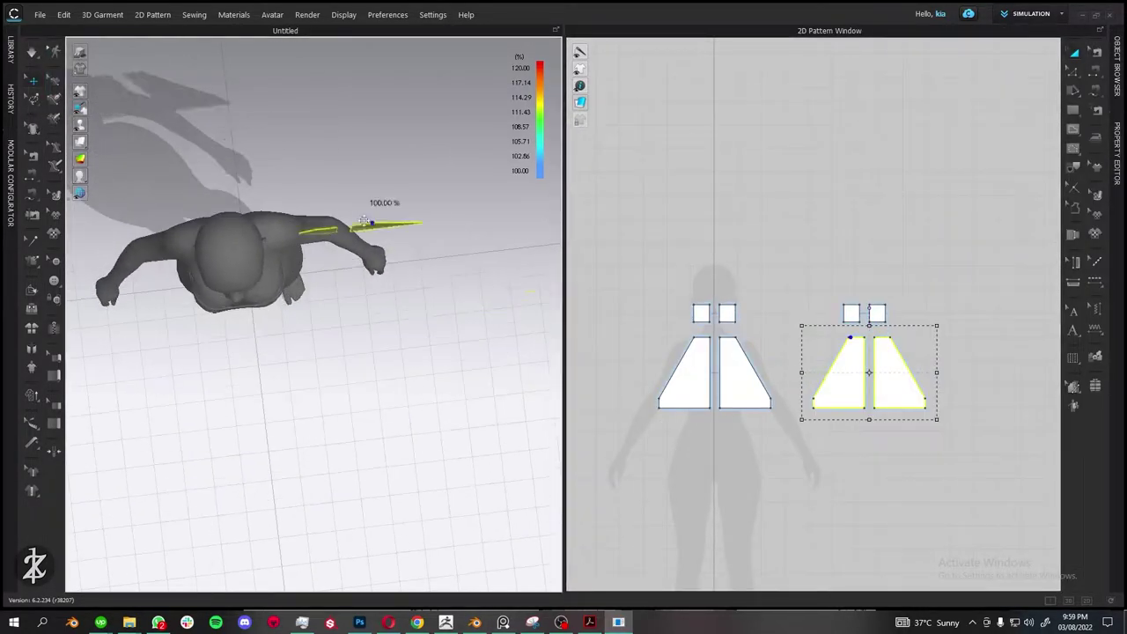
scroll(363, 320, "up", 3)
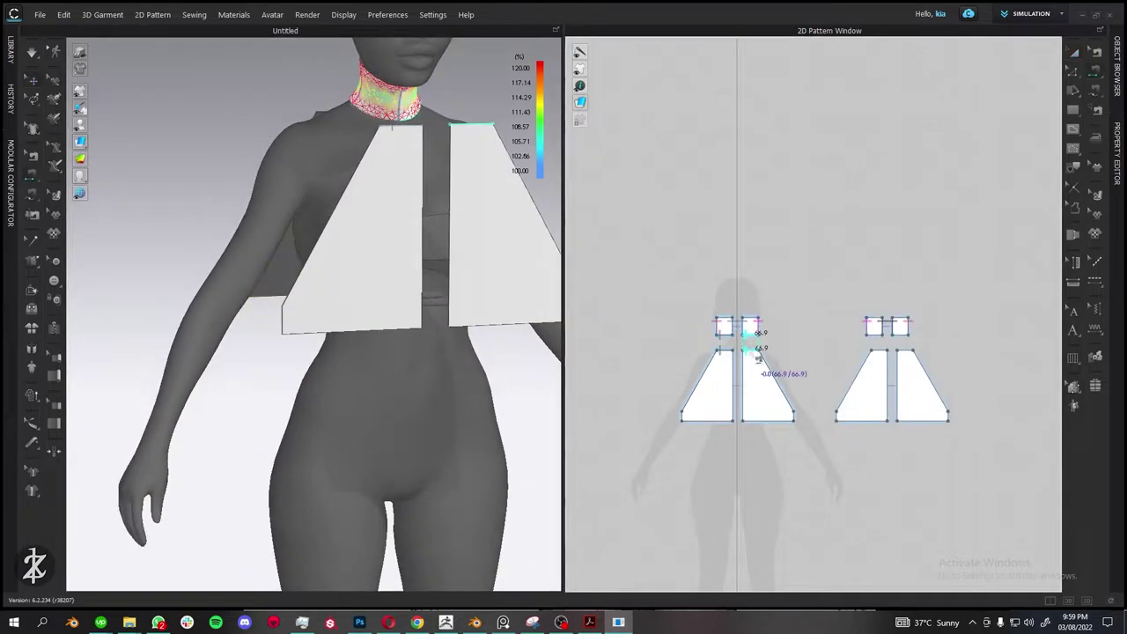
Sew the bottom edges of the front and back top panels together.
left_click(711, 422)
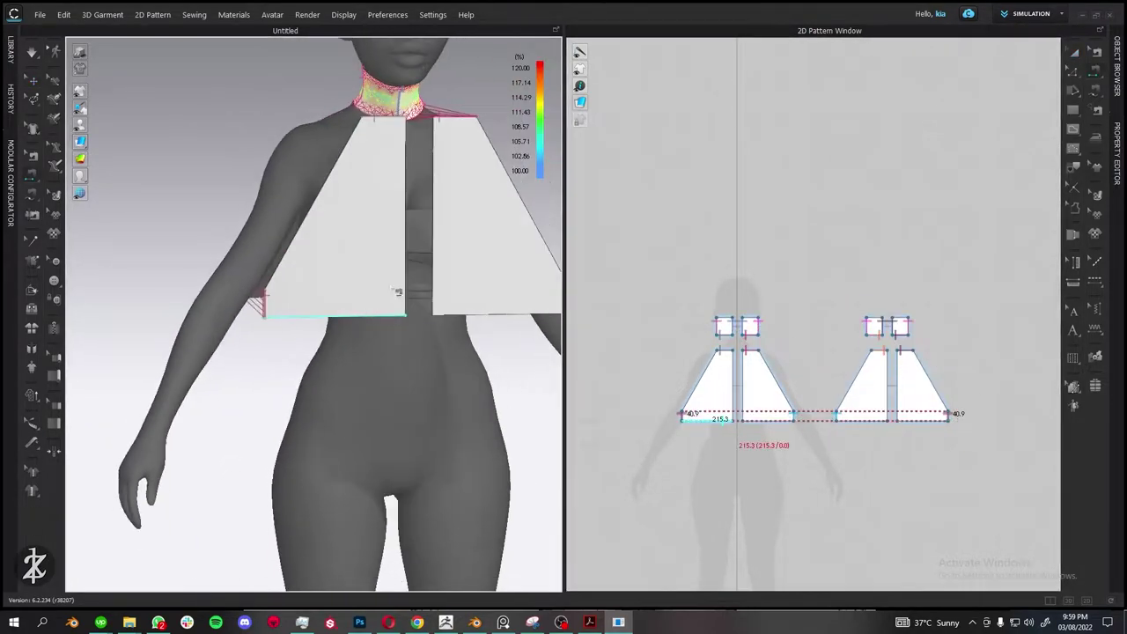
scroll(742, 328, "up", 4)
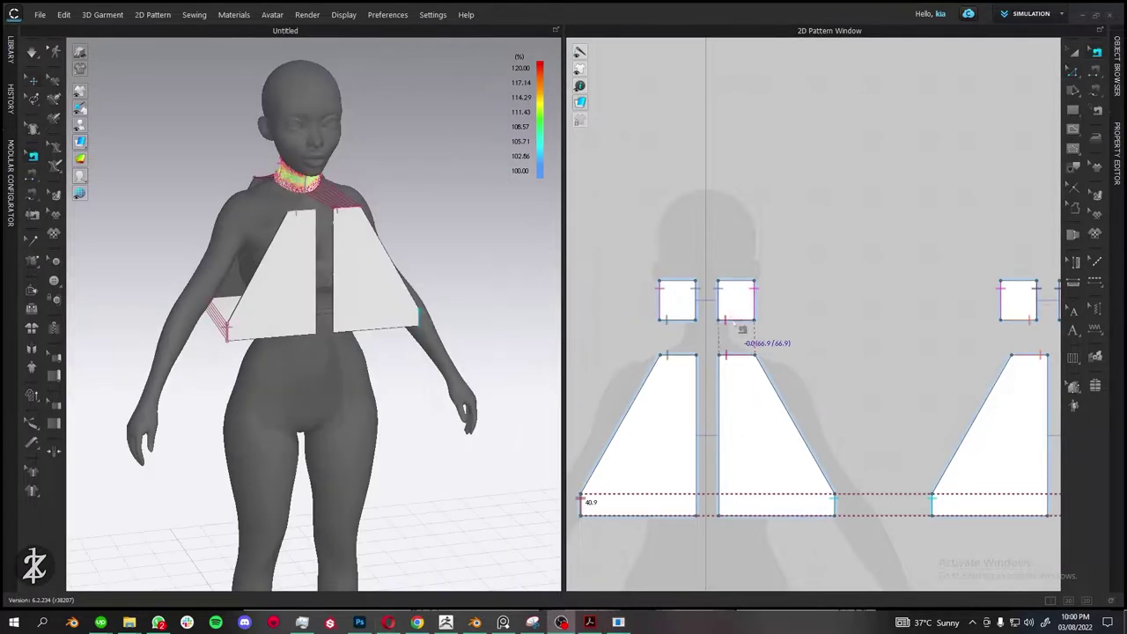
middle_click_drag(751, 331, 742, 385)
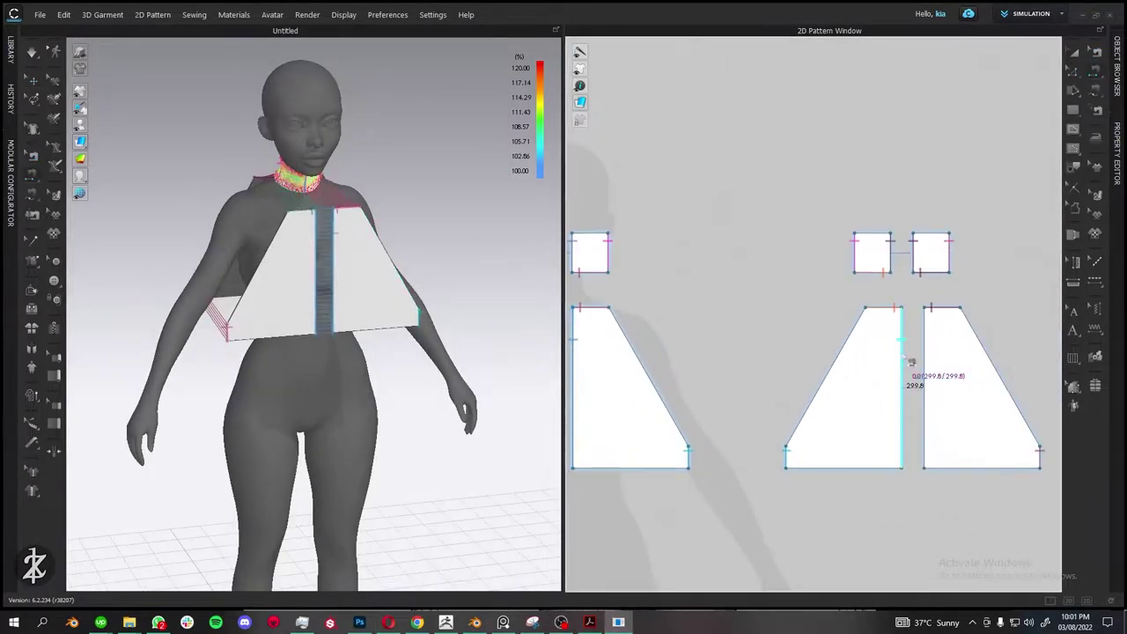
right_click_drag(287, 283, 370, 282)
left_click(845, 414)
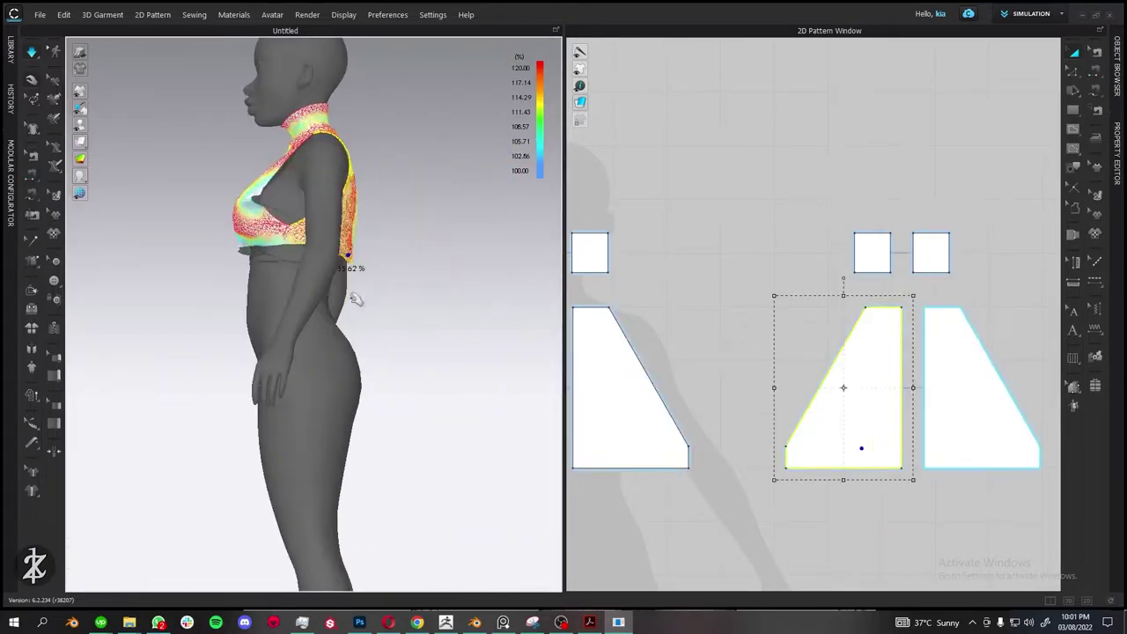
scroll(908, 290, "down", 2)
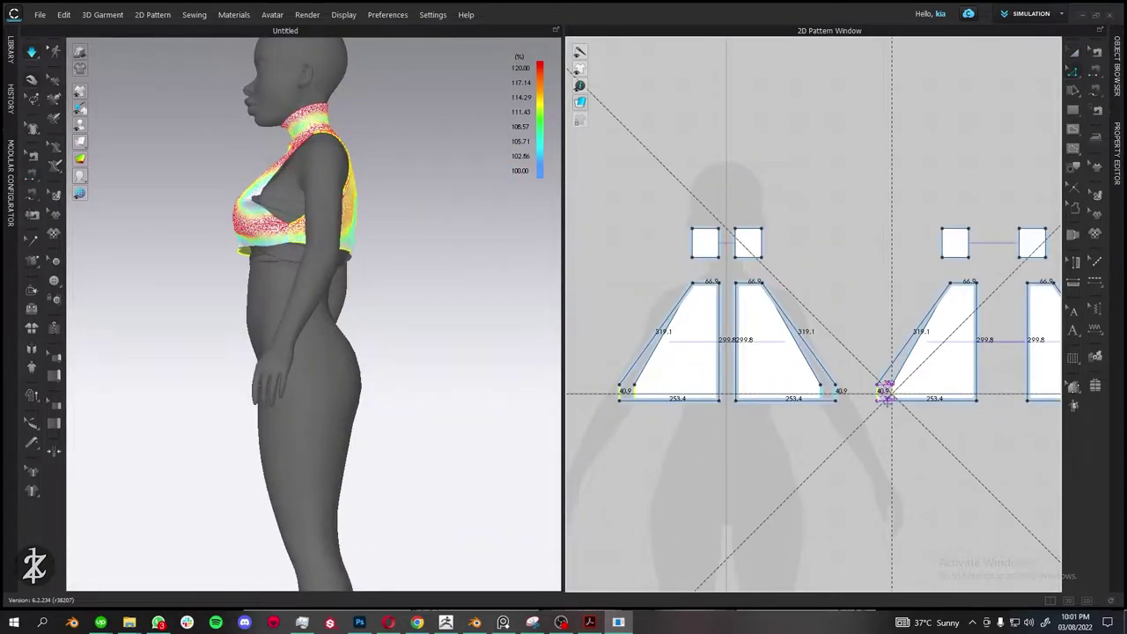
right_click_drag(290, 264, 378, 244)
scroll(466, 219, "up", 3)
mouse_move(465, 220)
right_mouse_down()
mouse_move(300, 170)
mouse_move(493, 172)
right_mouse_up()
Move the panels' bottom edges 67.2 mm and widen them by dragging the bottom corners outward.
left_click(33, 53)
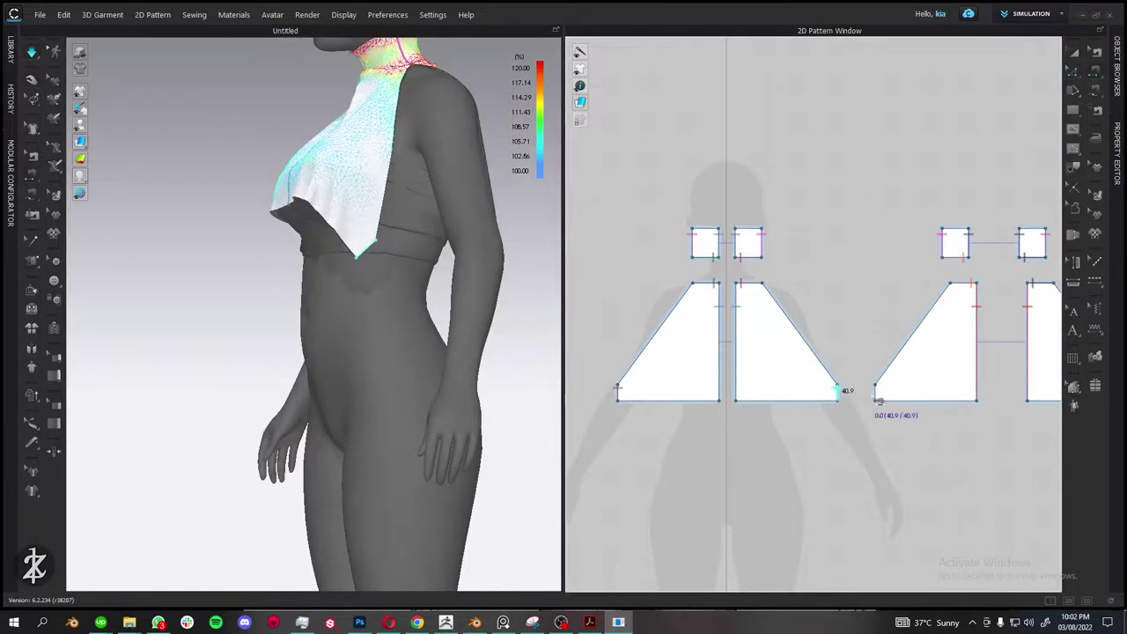
key("2")
left_click(926, 412)
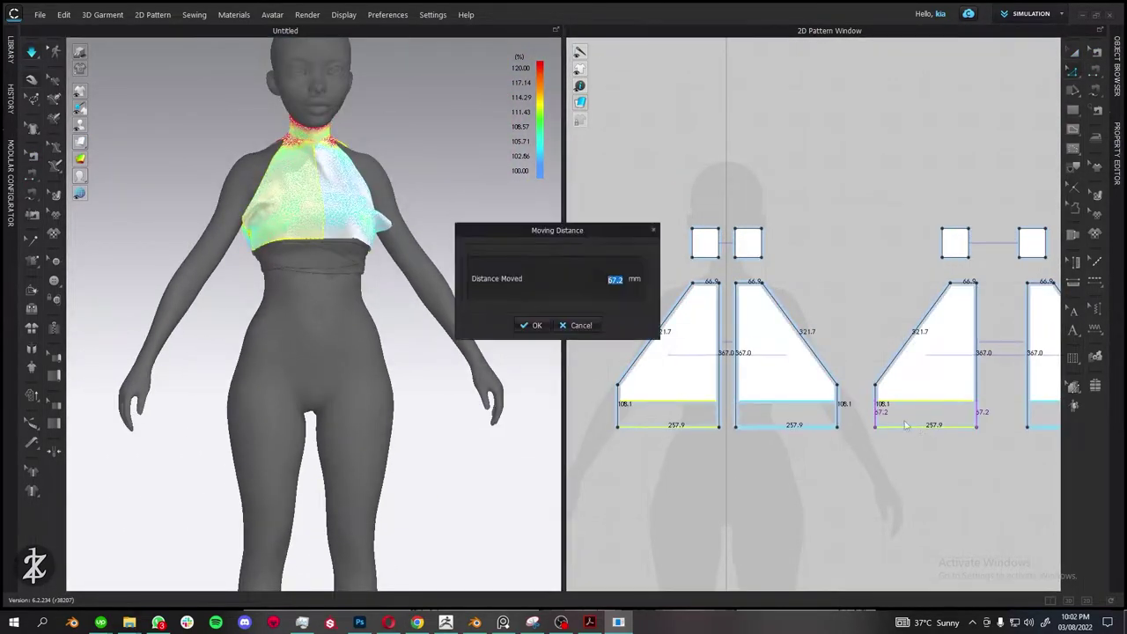
left_click_drag(601, 373, 955, 472)
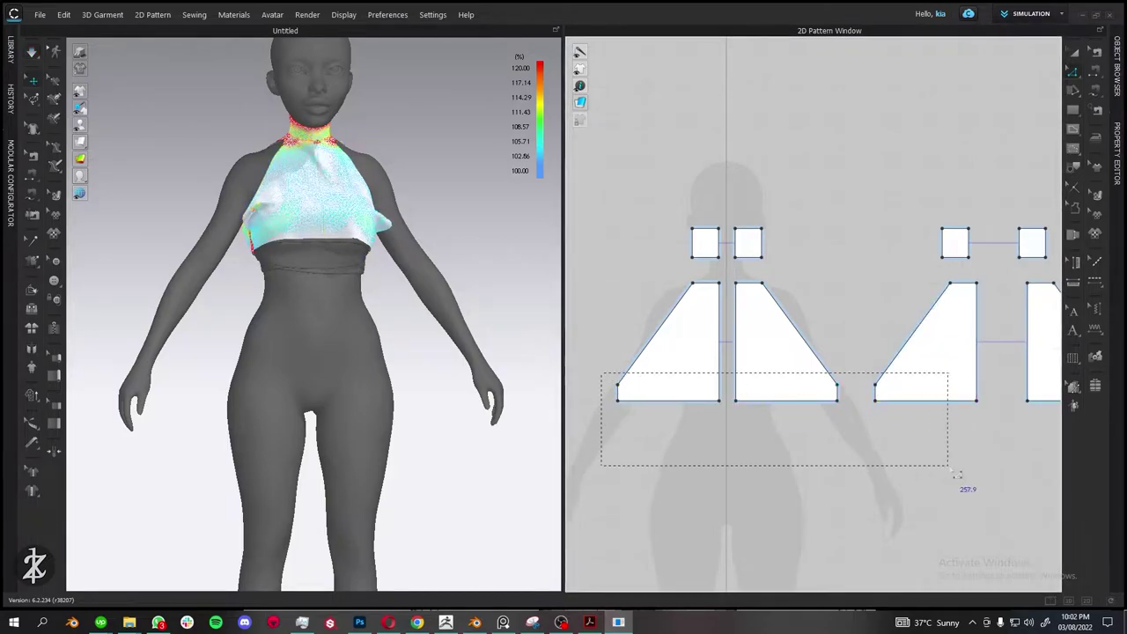
scroll(917, 433, "down", 2)
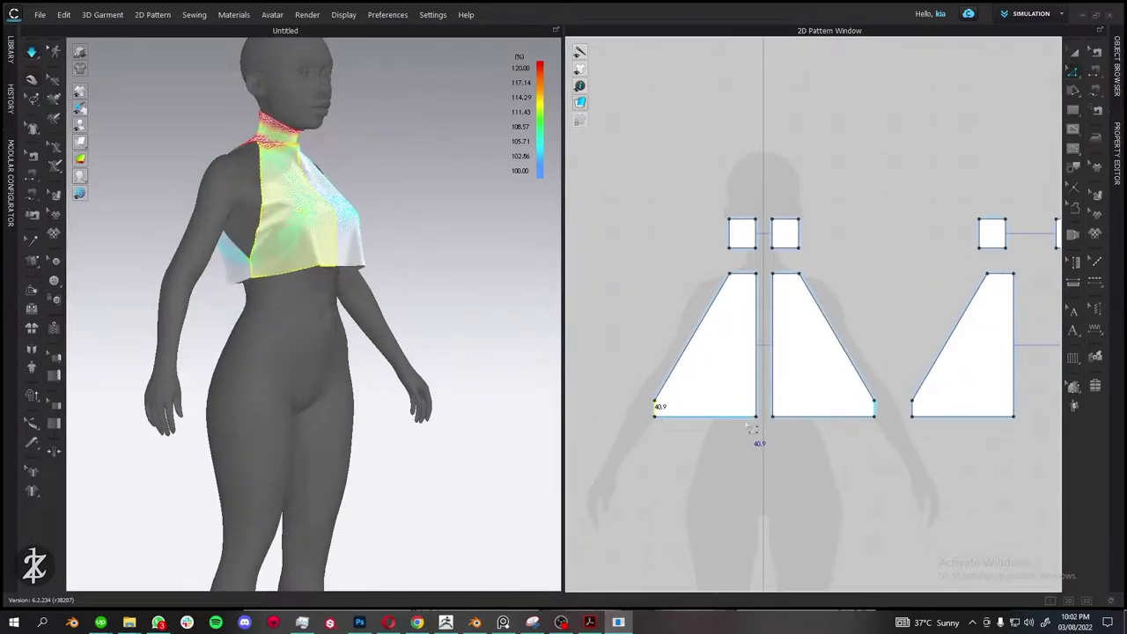
left_click_drag(897, 421, 888, 421)
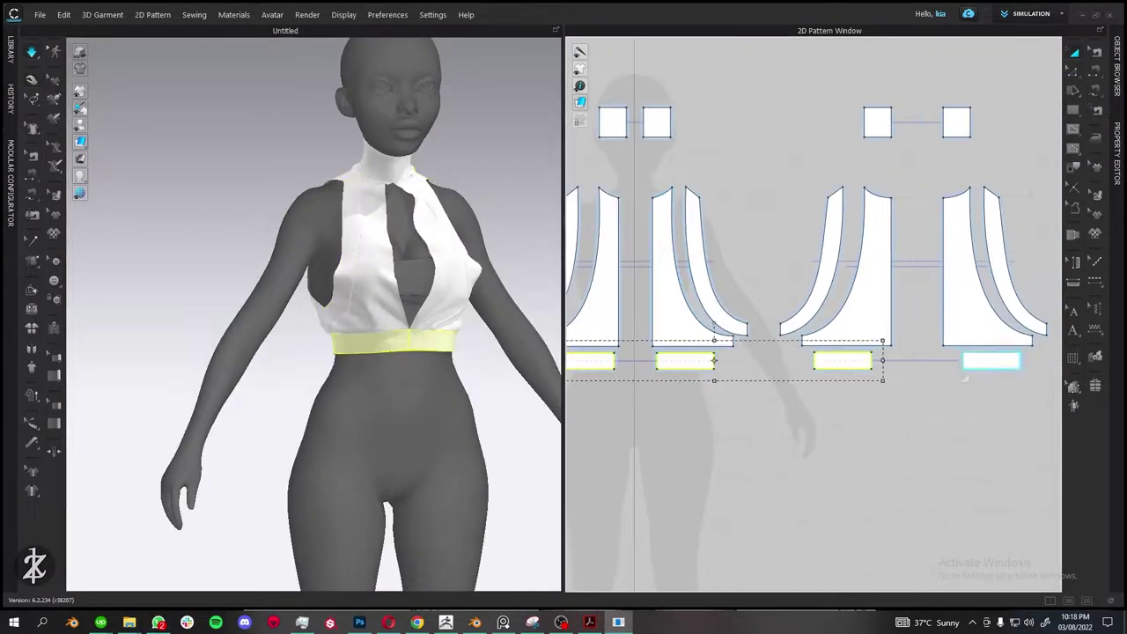
Check the halter top's keyhole front in the 3D view and deselect the front panel.
left_click(32, 53)
right_click_drag(226, 244, 223, 361)
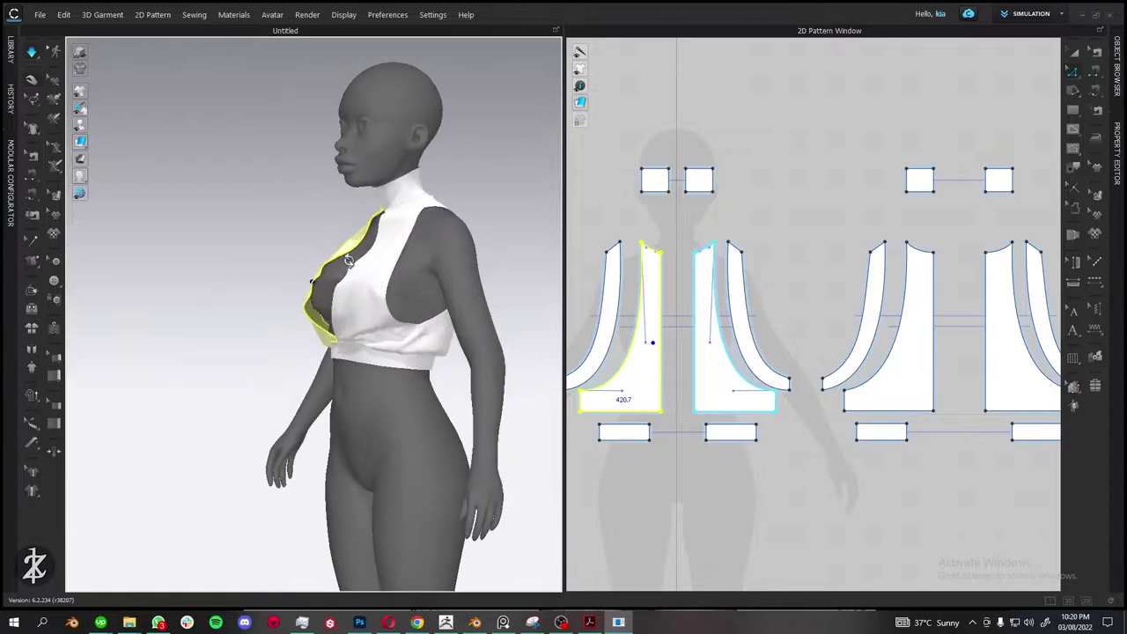
left_click(456, 205)
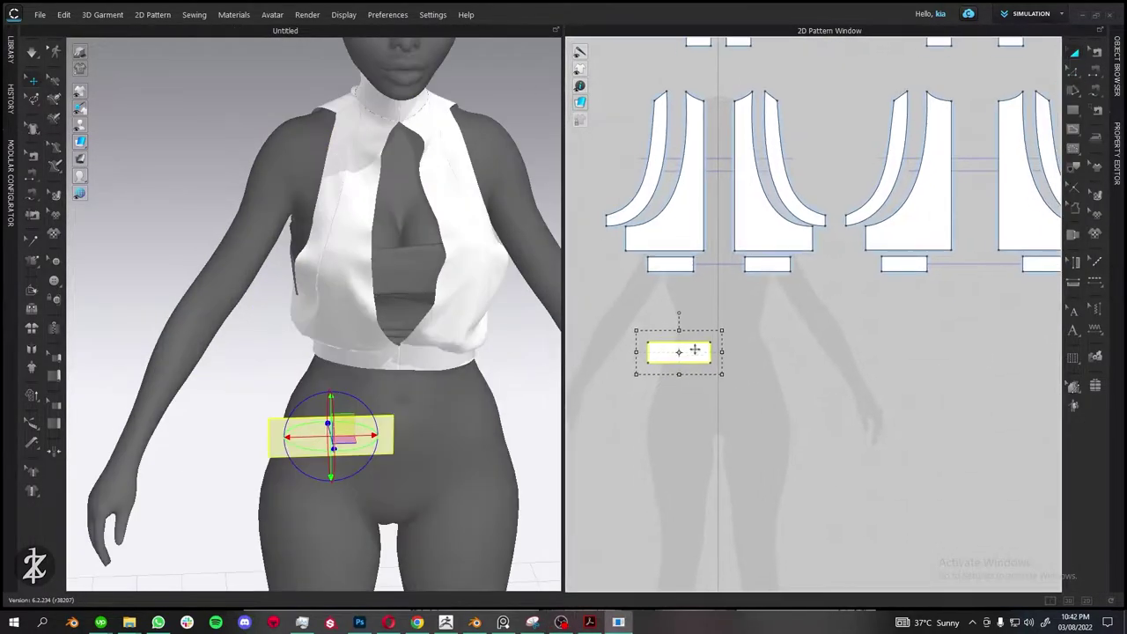
Place the copied waistband piece and a mirrored copy of the leg panel beside the originals.
left_click(761, 353)
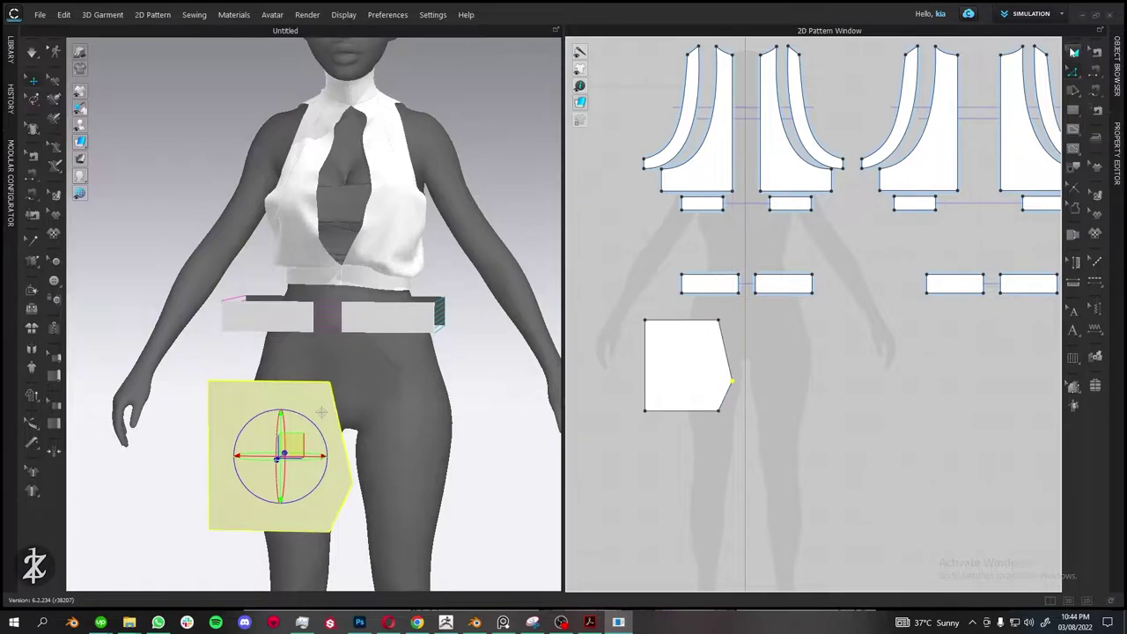
key("ctrl+r")
left_click(808, 373)
scroll(828, 396, "down", 2)
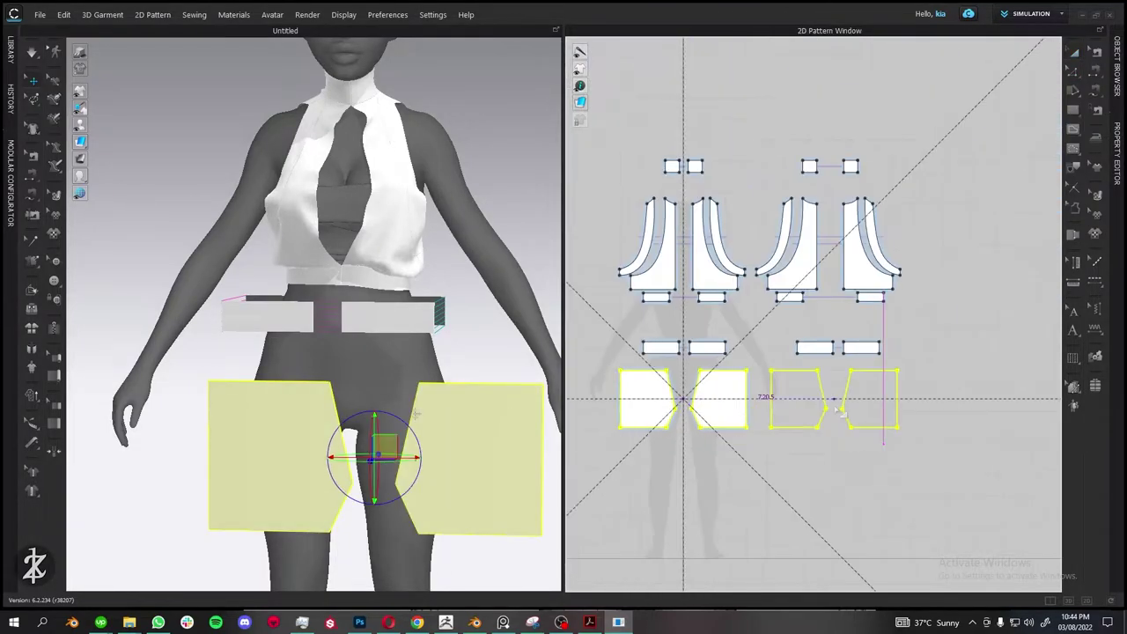
key("a")
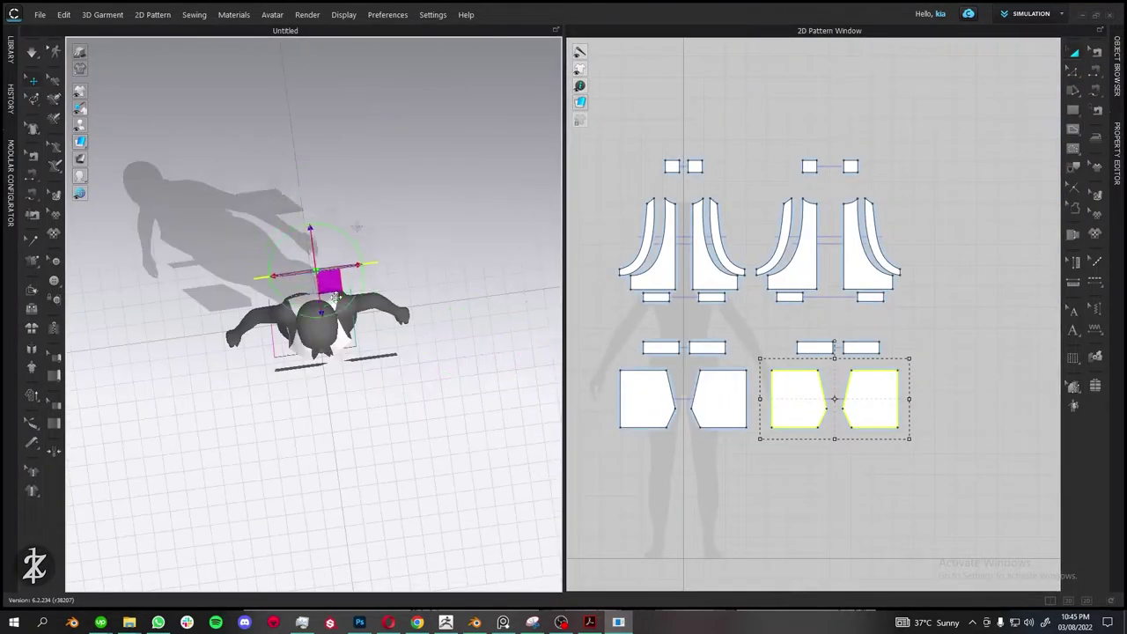
Curve the leg panel's inner crotch edge and sew the waistband to its top.
left_click(1074, 72)
left_click(977, 112)
scroll(884, 296, "up", 3)
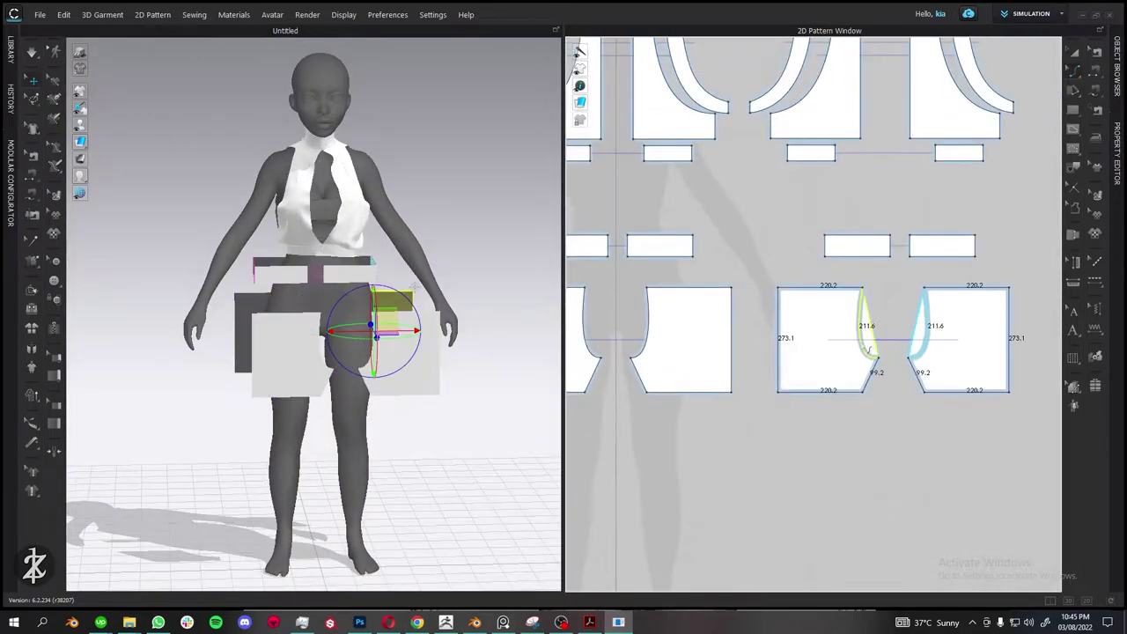
middle_click_drag(642, 303, 710, 322)
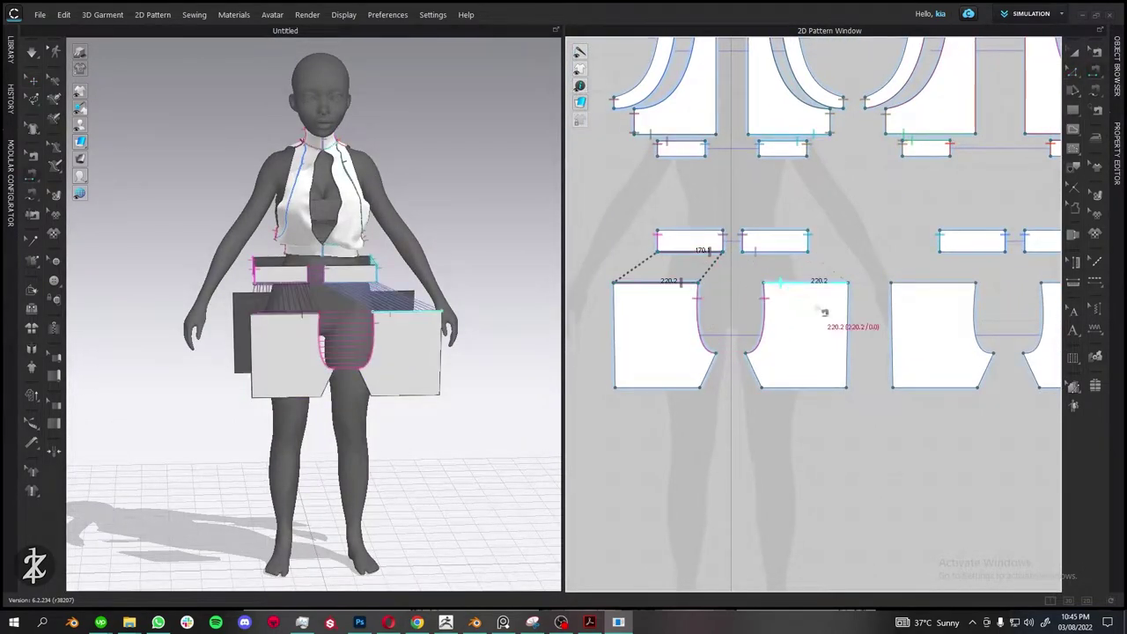
middle_click_drag(824, 312, 628, 336)
Simulate the shorts onto the avatar and join the crotch seam between the leg panels.
scroll(755, 344, "down", 3)
key("space")
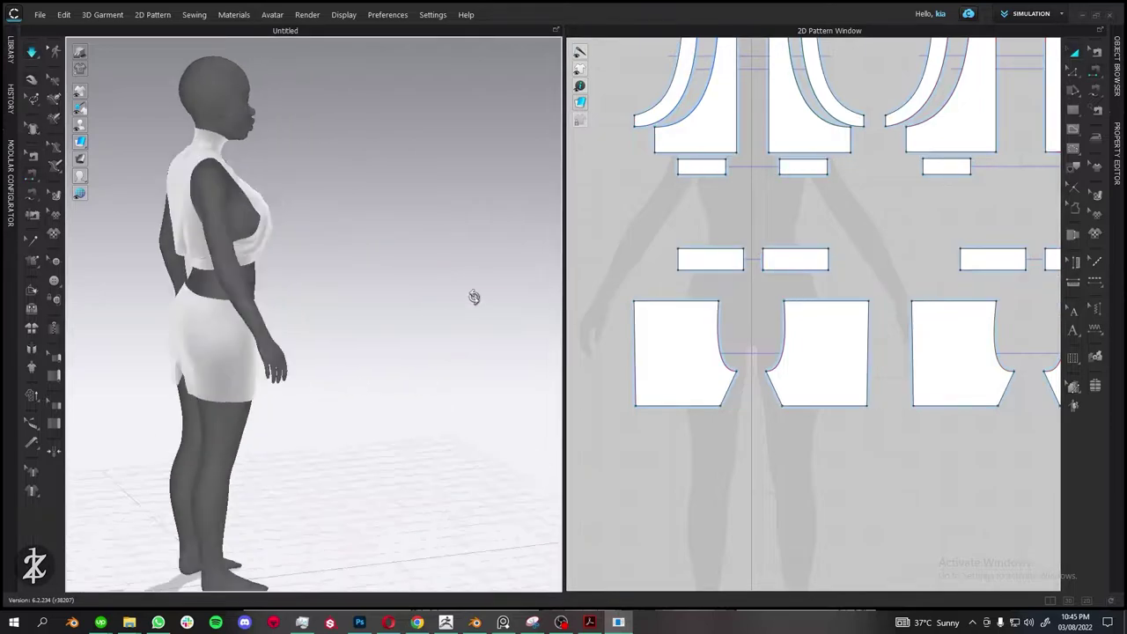
left_click(729, 323)
right_click_drag(473, 297, 528, 300)
left_click(641, 345)
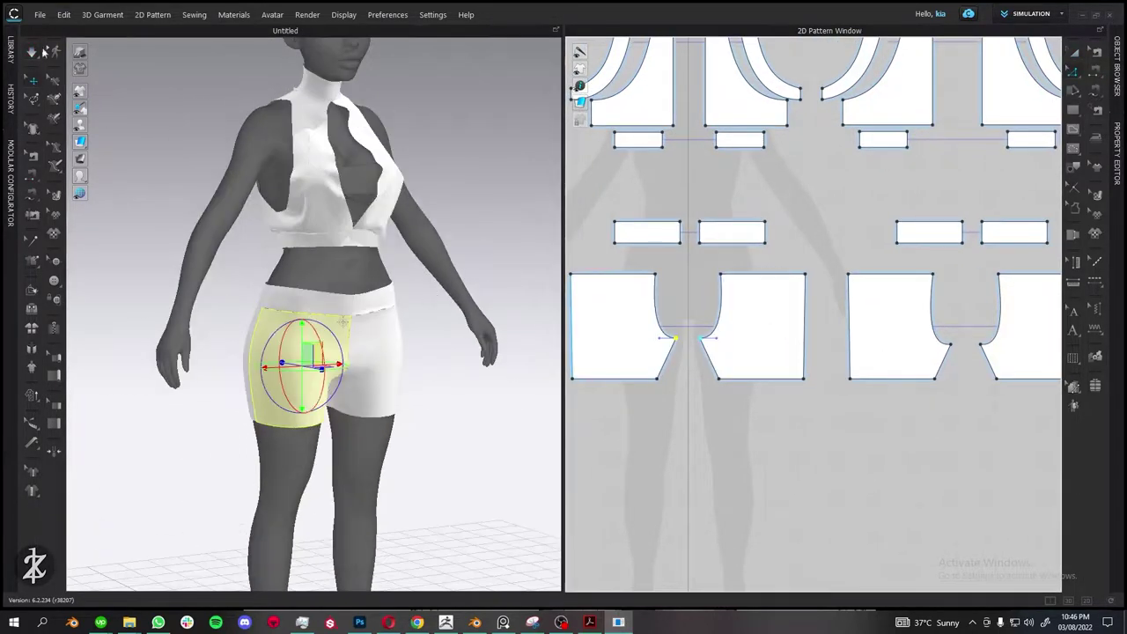
key("2")
scroll(792, 352, "down", 3)
left_click_drag(692, 284, 1044, 384)
Show the strain map and raise the waistbands' top edges to make them taller.
key("Return")
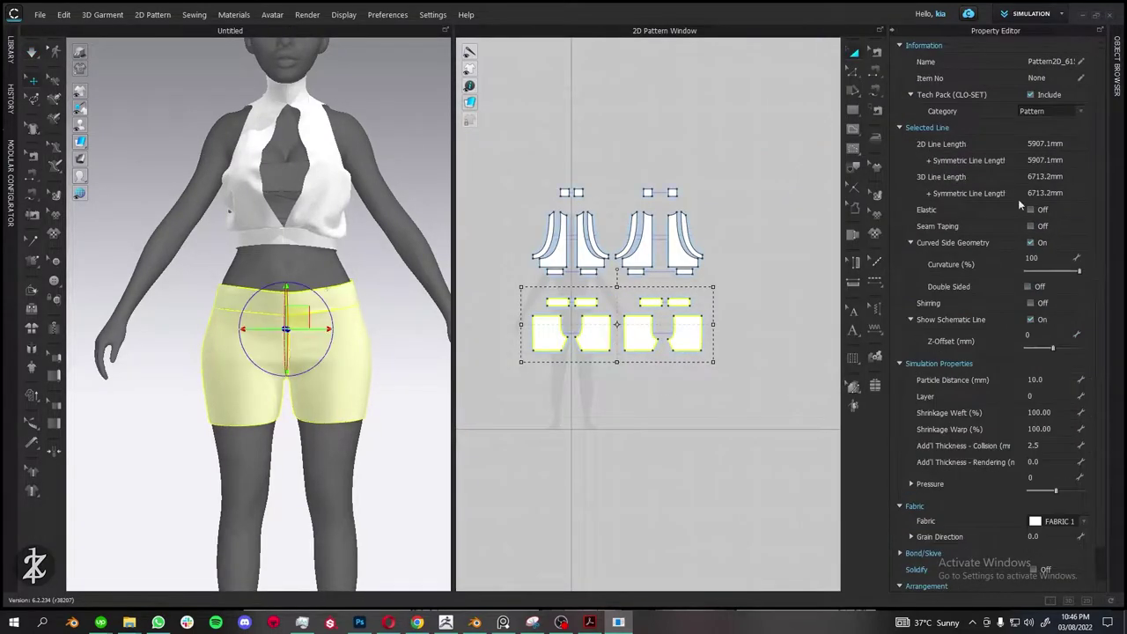
key("8")
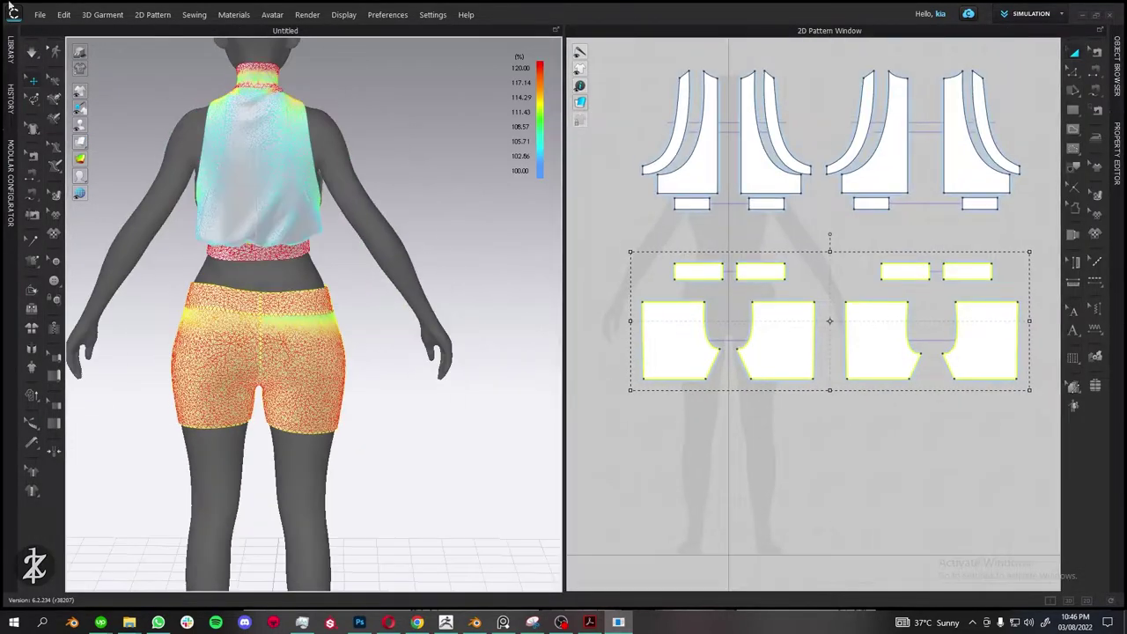
left_click(255, 257)
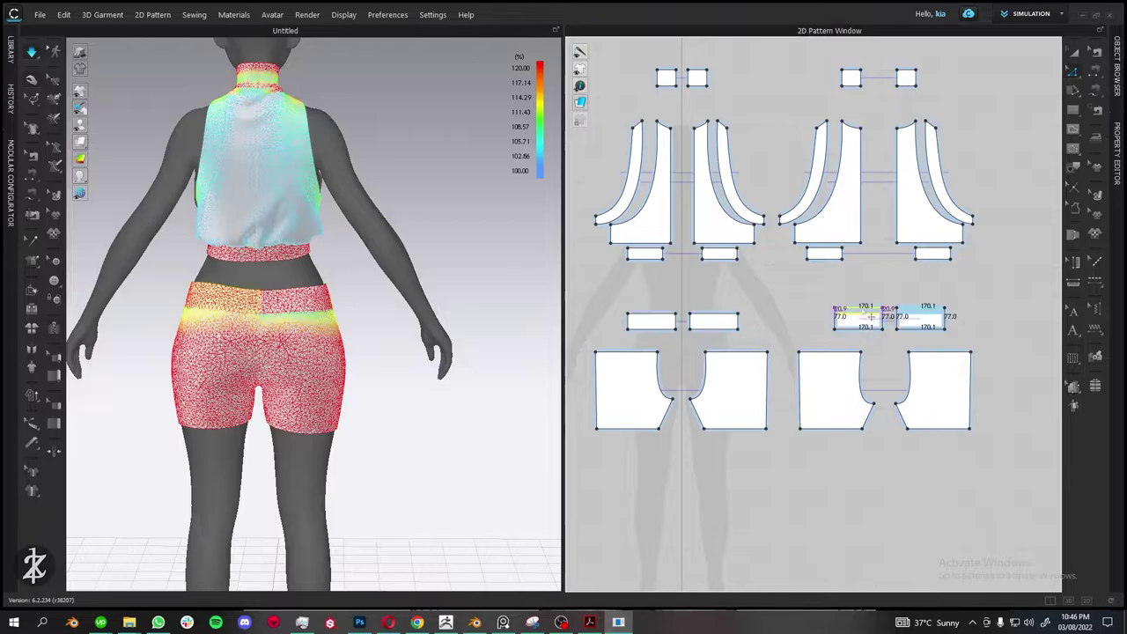
left_click_drag(864, 315, 864, 310)
key("2")
middle_click_drag(807, 395, 857, 388)
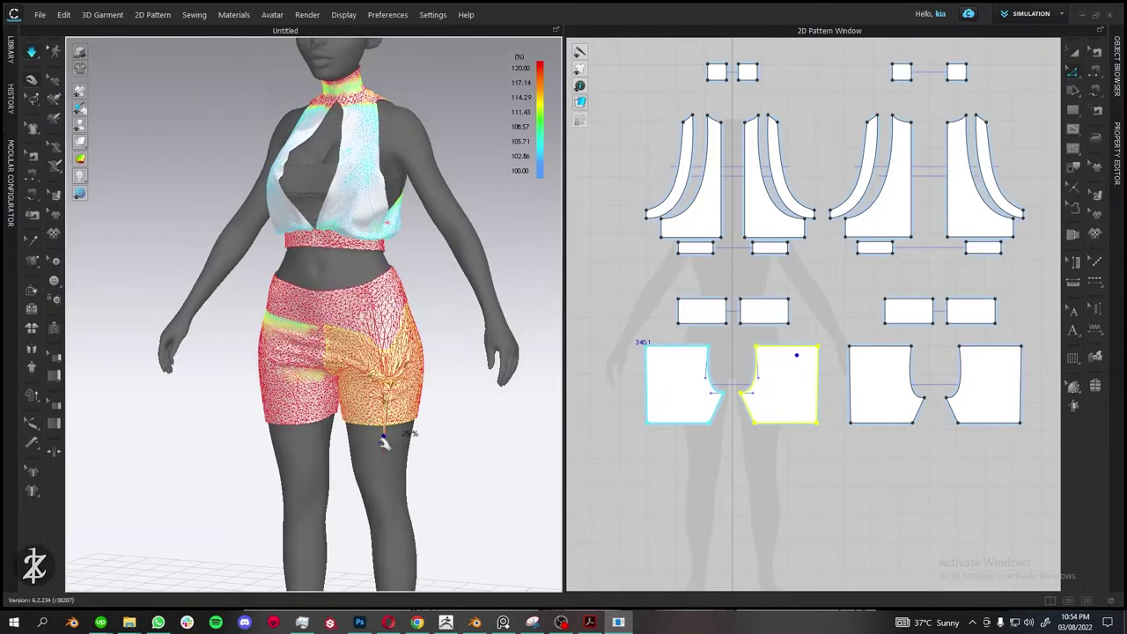
Raise the shorts' crotch points and pull the hems down to settle the drape.
left_click_drag(383, 443, 399, 422)
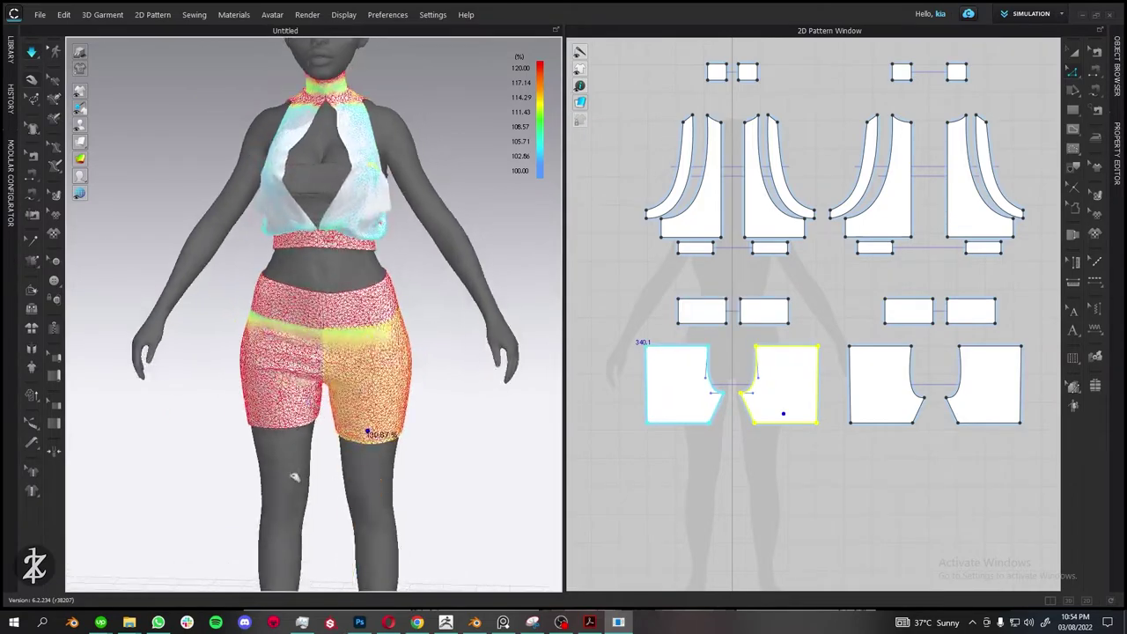
key("2")
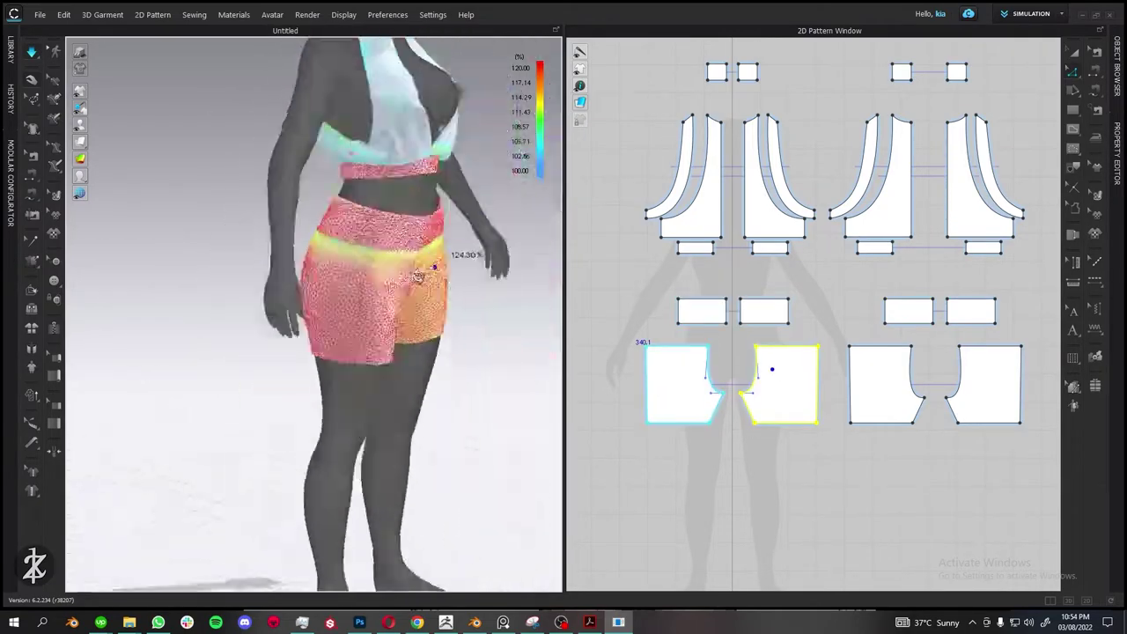
scroll(788, 400, "up", 3)
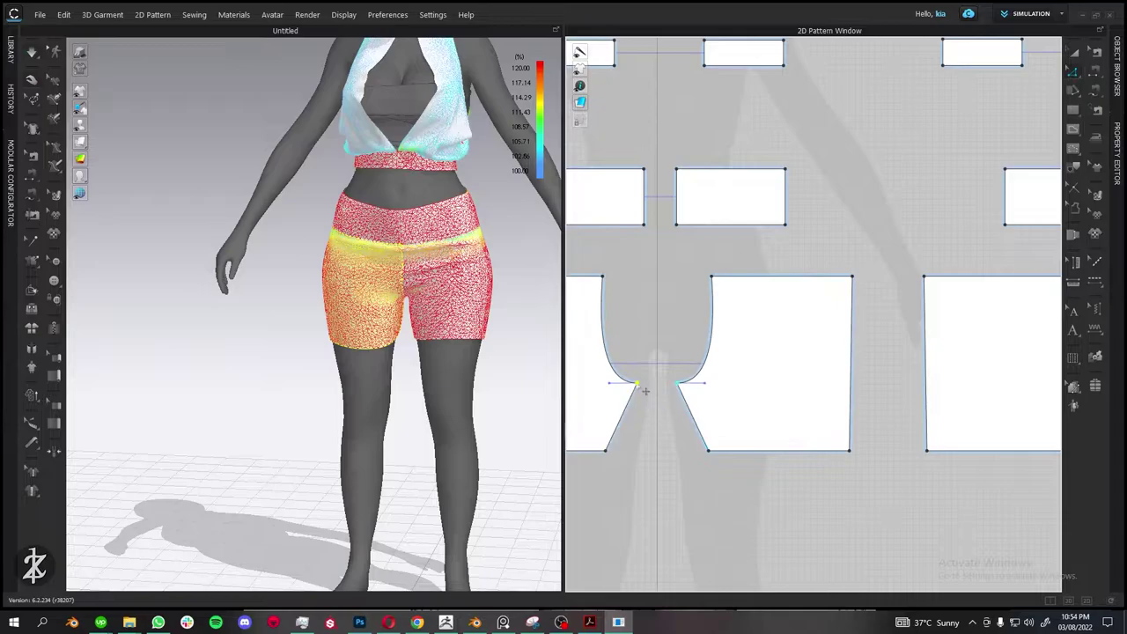
left_click_drag(636, 384, 633, 370)
scroll(327, 283, "up", 2)
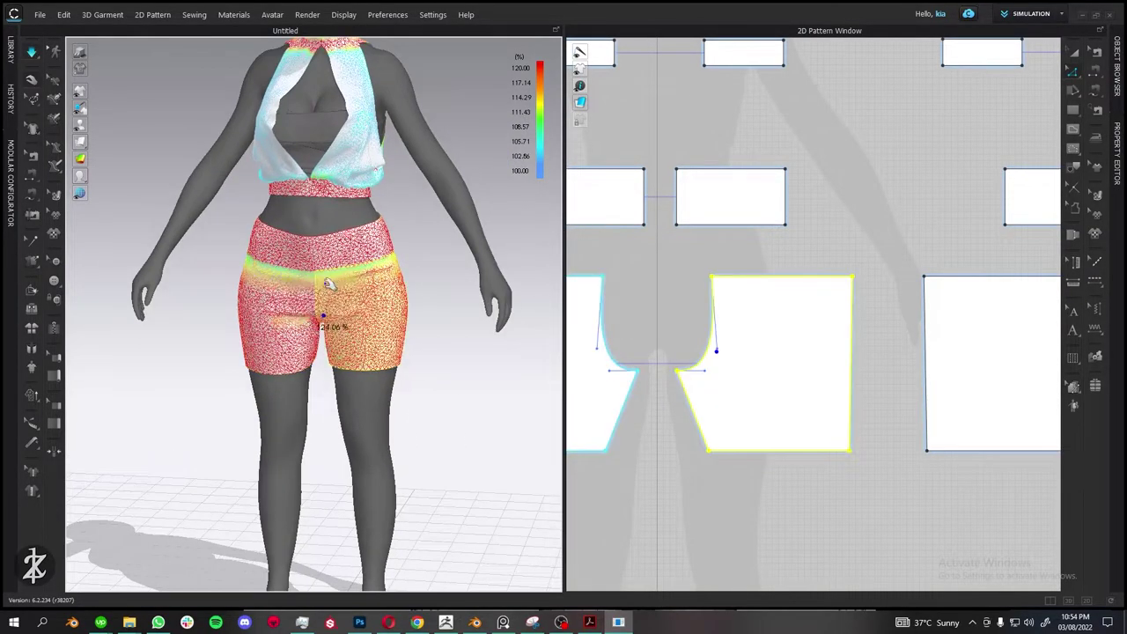
key("8")
key("2")
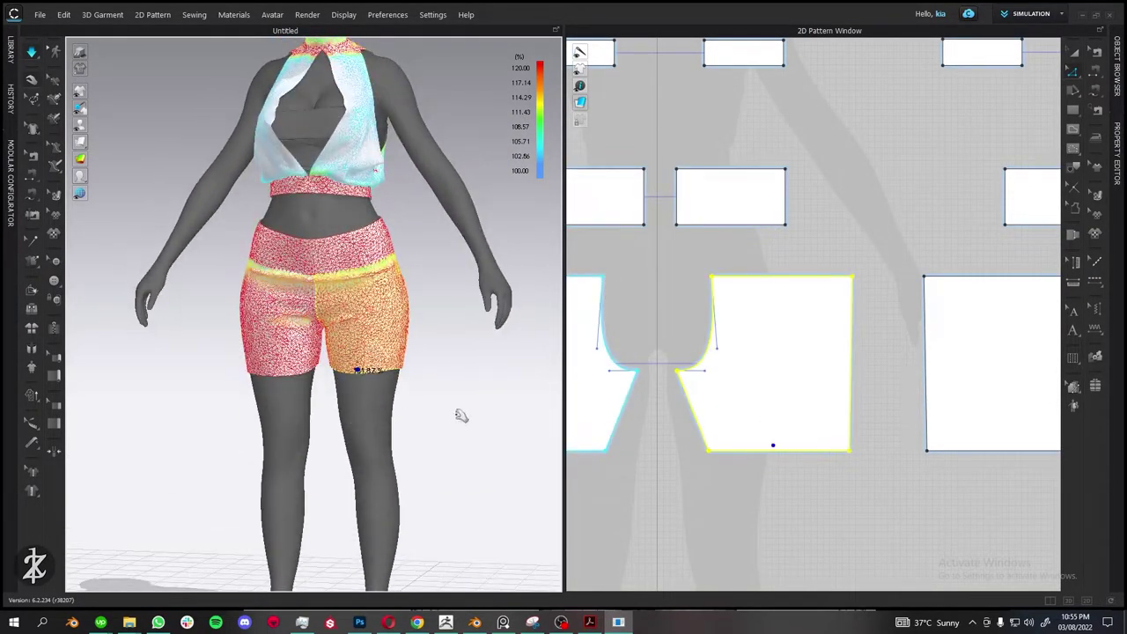
left_click_drag(370, 367, 390, 446)
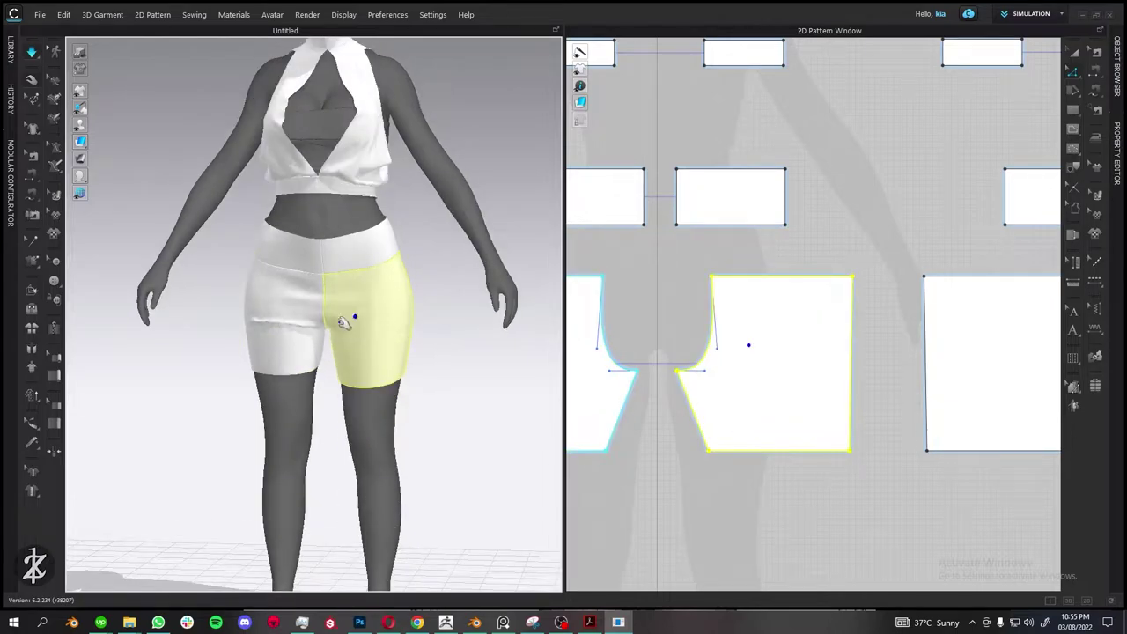
mouse_move(343, 322)
right_mouse_down()
mouse_move(308, 360)
mouse_move(372, 428)
mouse_move(422, 363)
mouse_move(326, 357)
right_mouse_up()
left_click(730, 432)
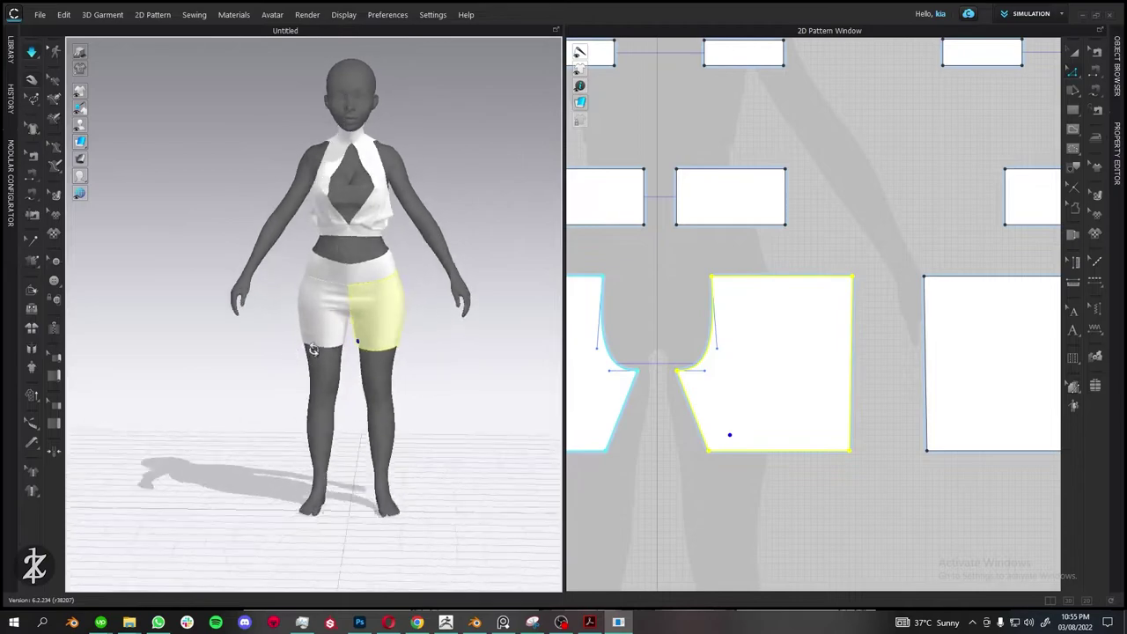
scroll(737, 305, "down", 1)
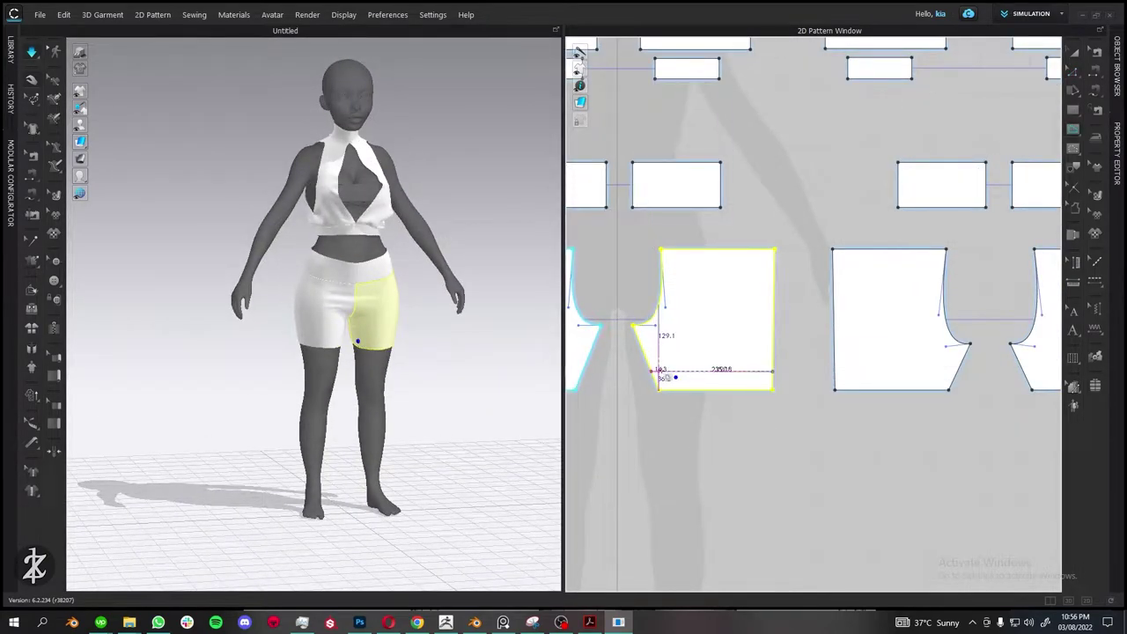
Split the shorts panels to form hem cuff strips on both legs.
double_click(773, 369)
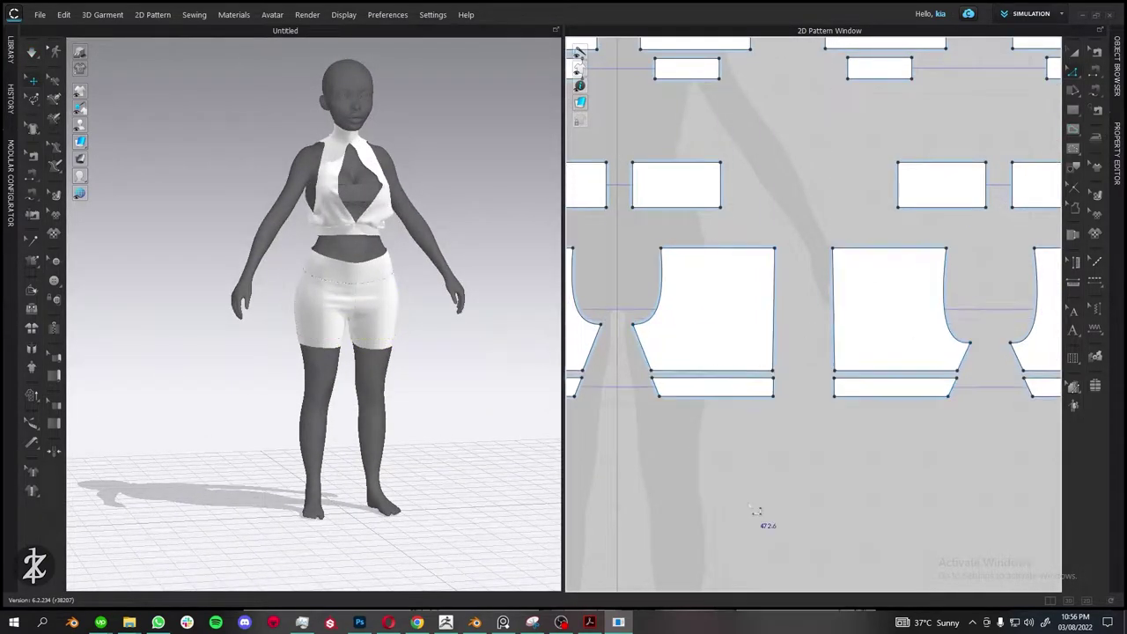
left_click(717, 392)
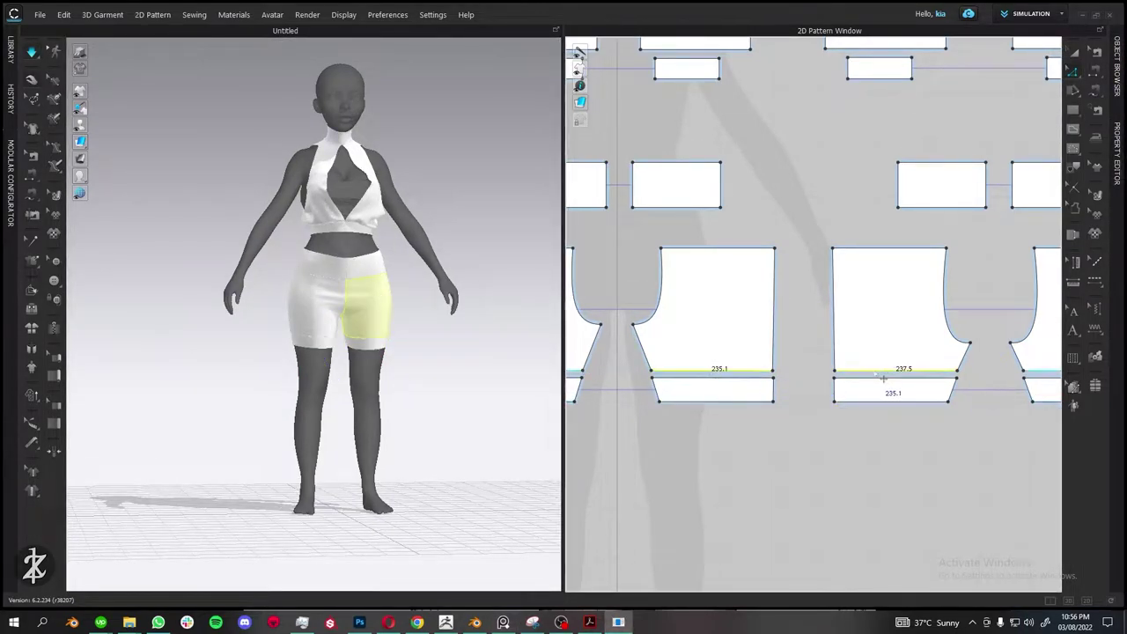
left_click(365, 299)
right_click_drag(370, 304, 464, 313)
scroll(464, 313, "up", 3)
key("2")
left_click(302, 351)
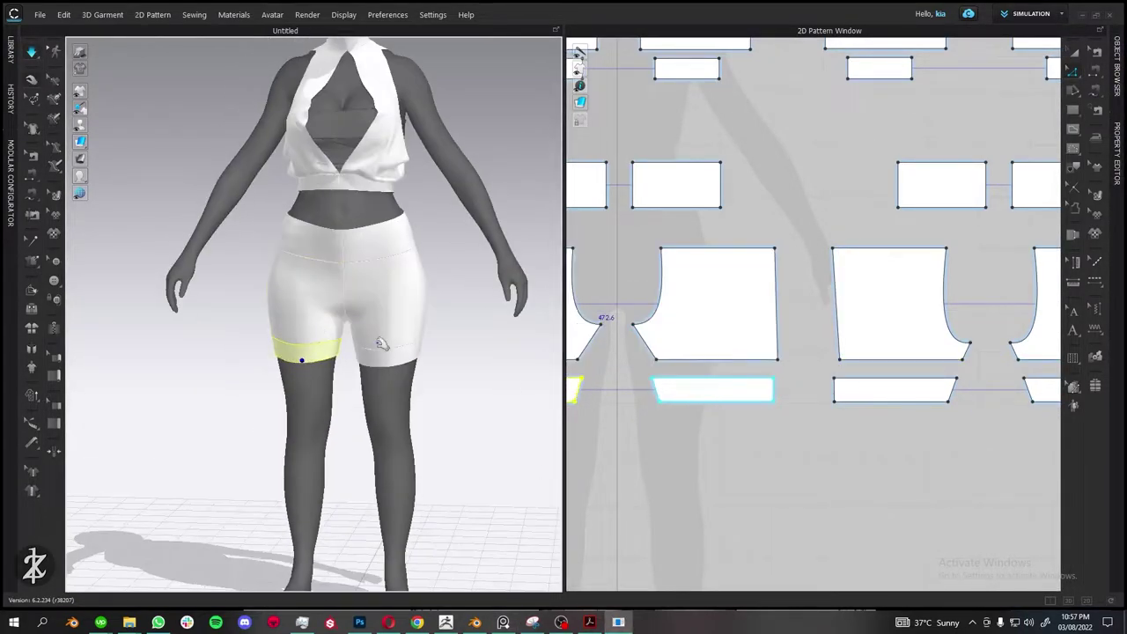
left_click(366, 342)
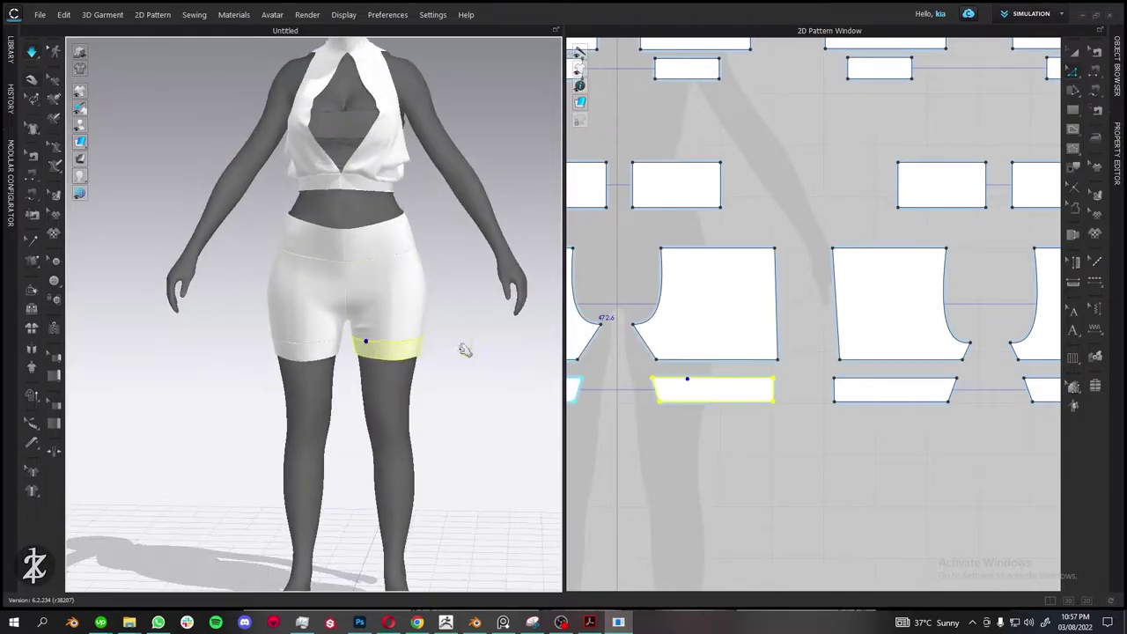
scroll(334, 317, "up", 3)
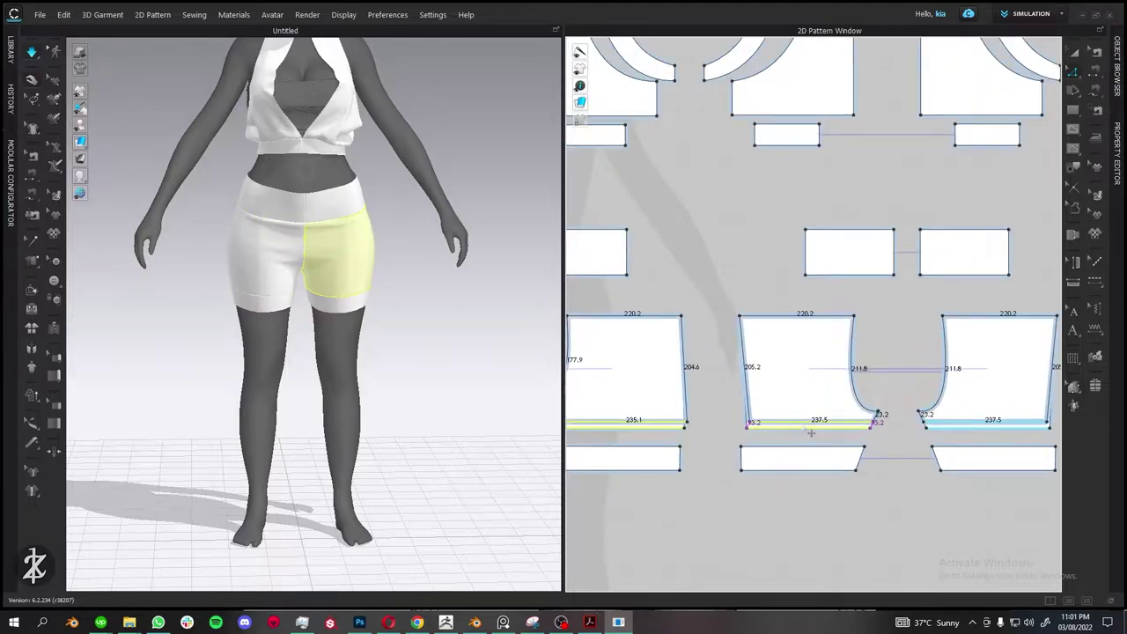
With the strain map on, shift the shorts' bottom hem edges left, then turn it off.
left_click(33, 51)
left_click(79, 158)
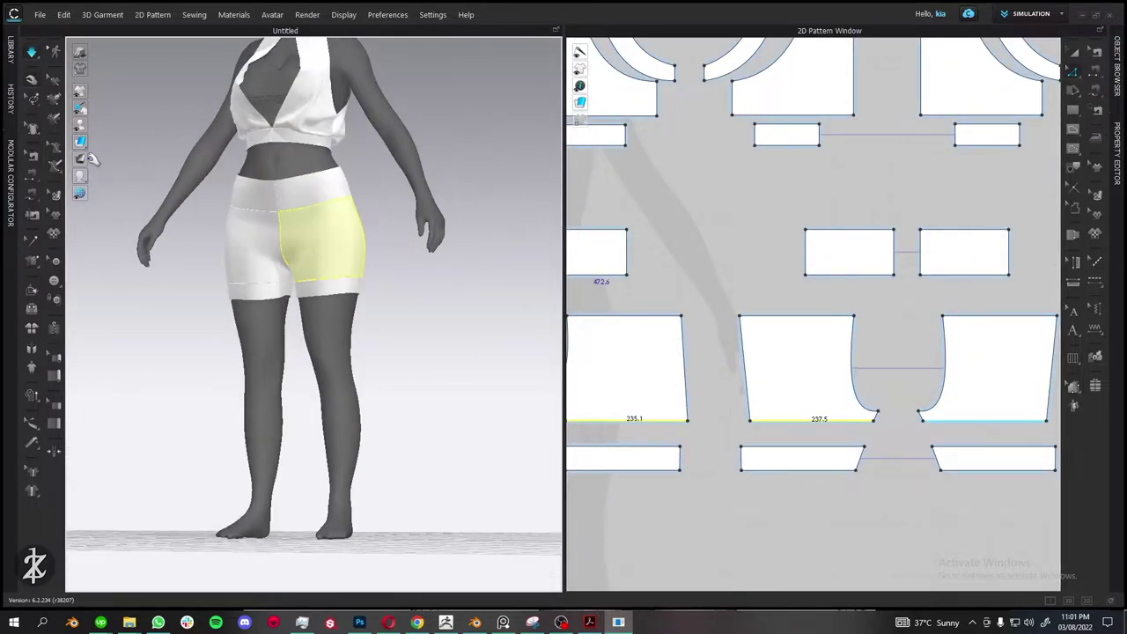
scroll(710, 382, "up", 3)
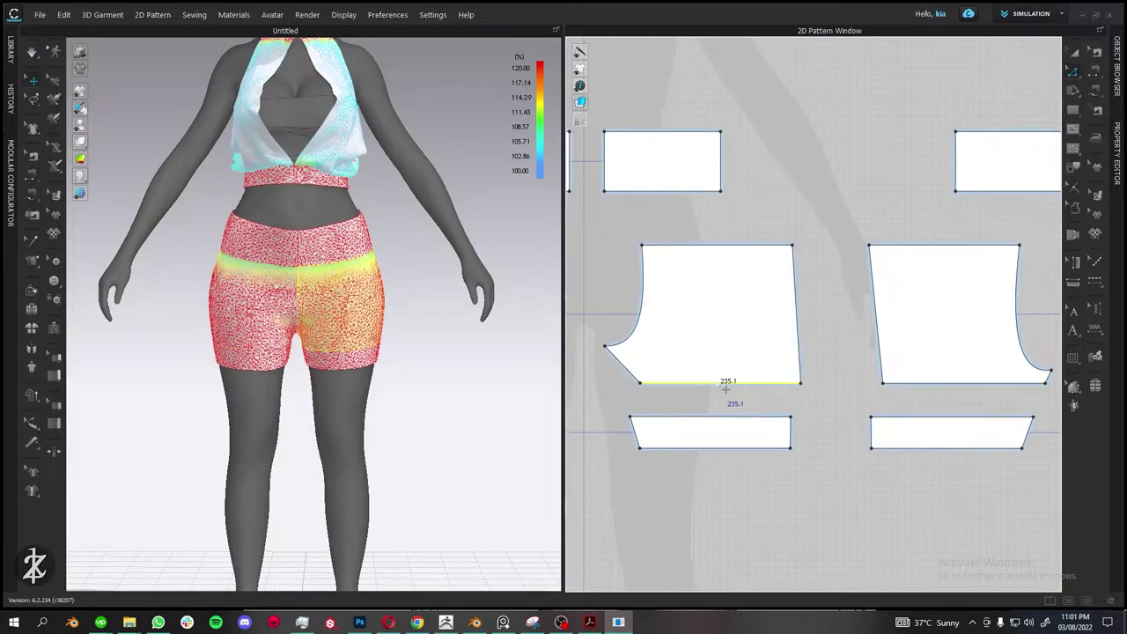
left_click_drag(730, 382, 718, 382)
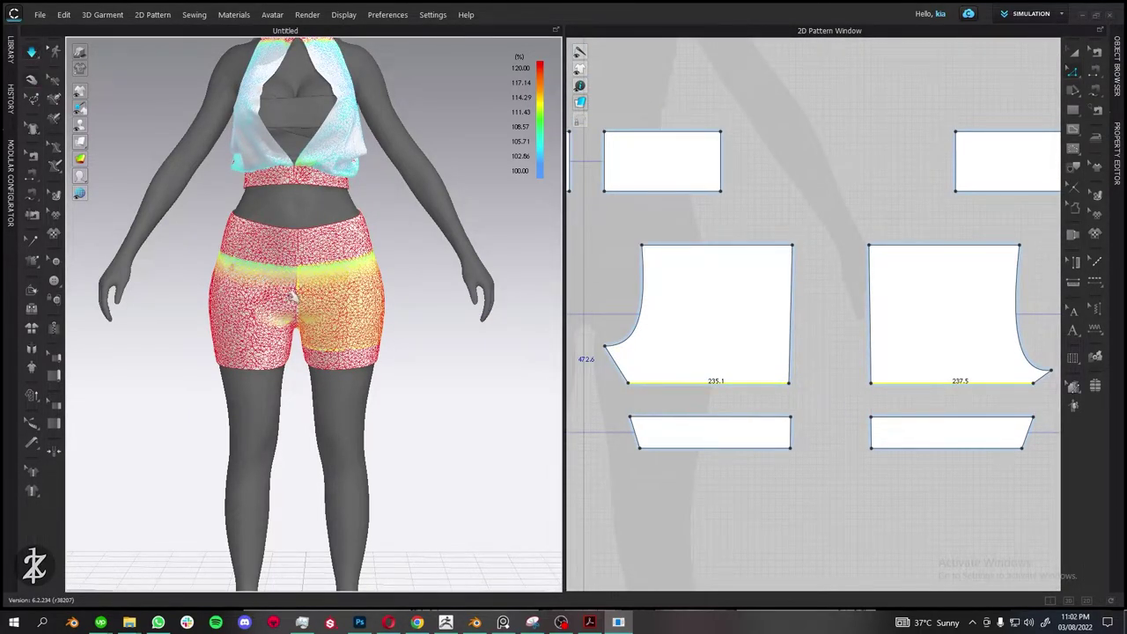
right_click_drag(293, 298, 324, 235)
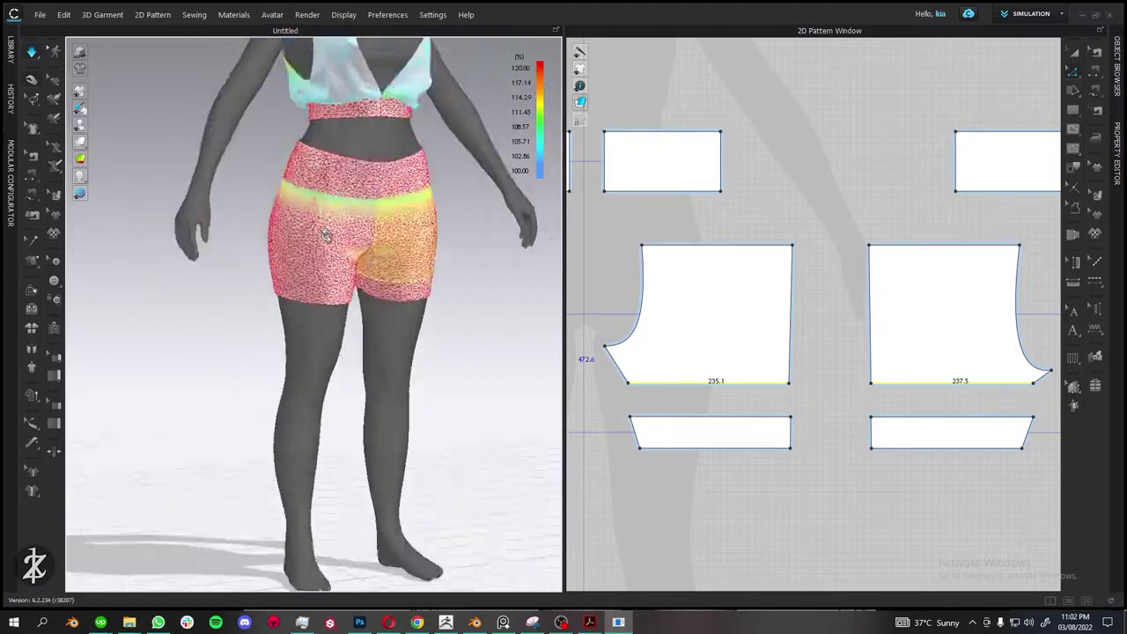
left_click(79, 141)
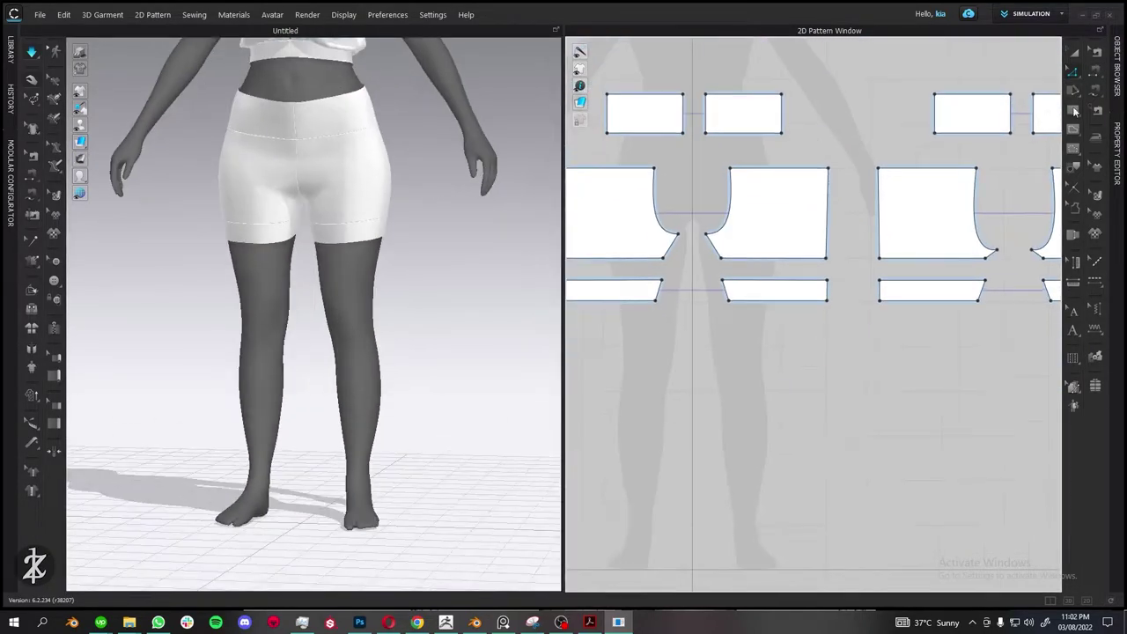
Create a rectangle pattern piece and place a duplicate copy beside it.
left_click(1074, 111)
right_click(770, 348)
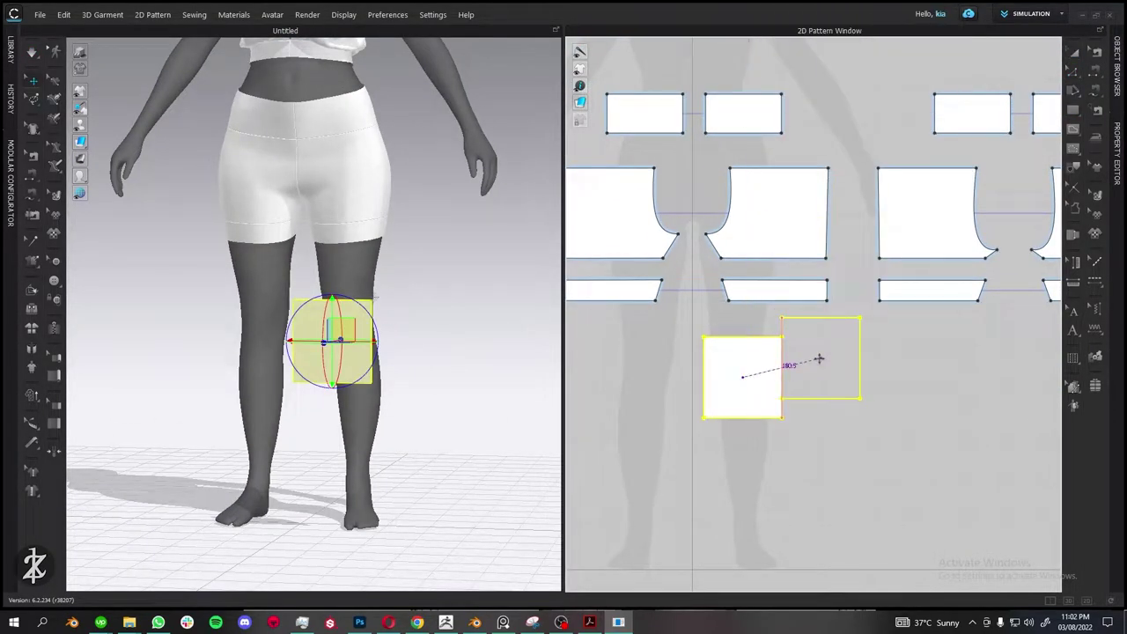
right_click(730, 377)
left_click(865, 374)
right_click_drag(529, 400, 368, 370)
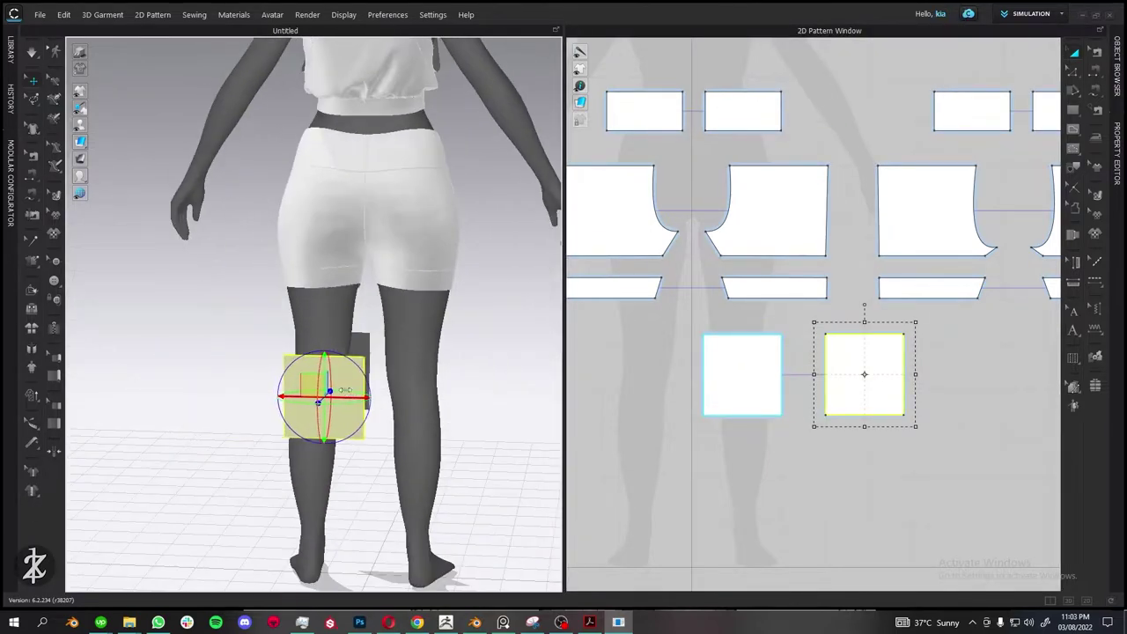
left_click(368, 370)
key("2")
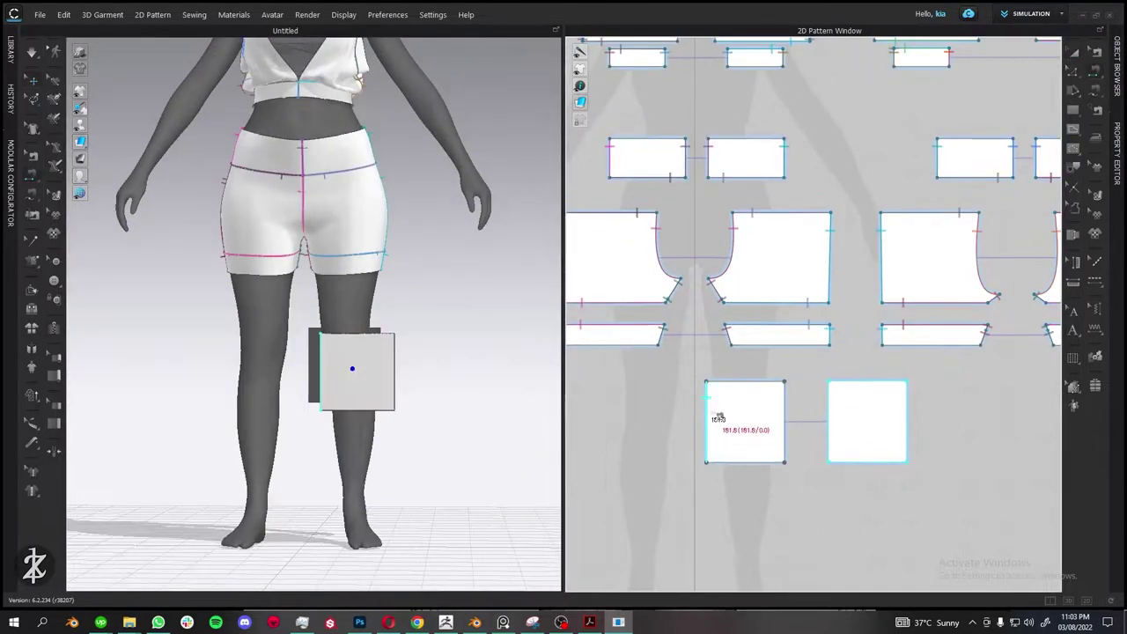
Sew the two knee pieces' side edges, simulate the band around the knee, and edit Particle Distance.
key("space")
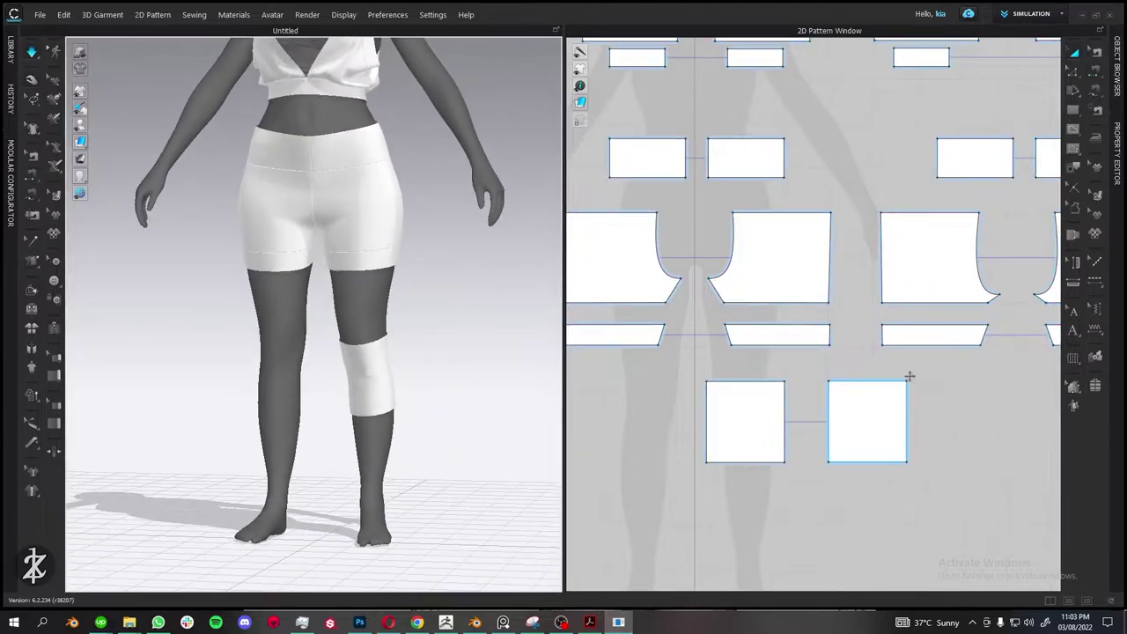
key("n")
left_click(828, 421)
left_click(789, 426)
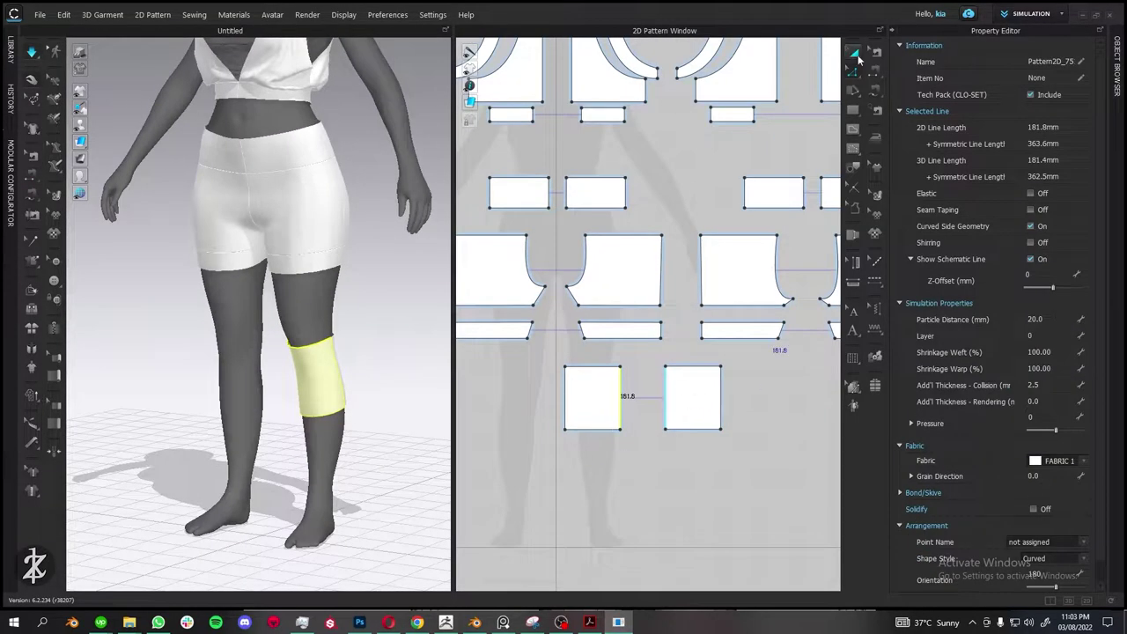
double_click(1035, 380)
mouse_move(281, 374)
right_mouse_down()
mouse_move(357, 372)
mouse_move(303, 357)
mouse_move(296, 397)
mouse_move(536, 376)
right_mouse_up()
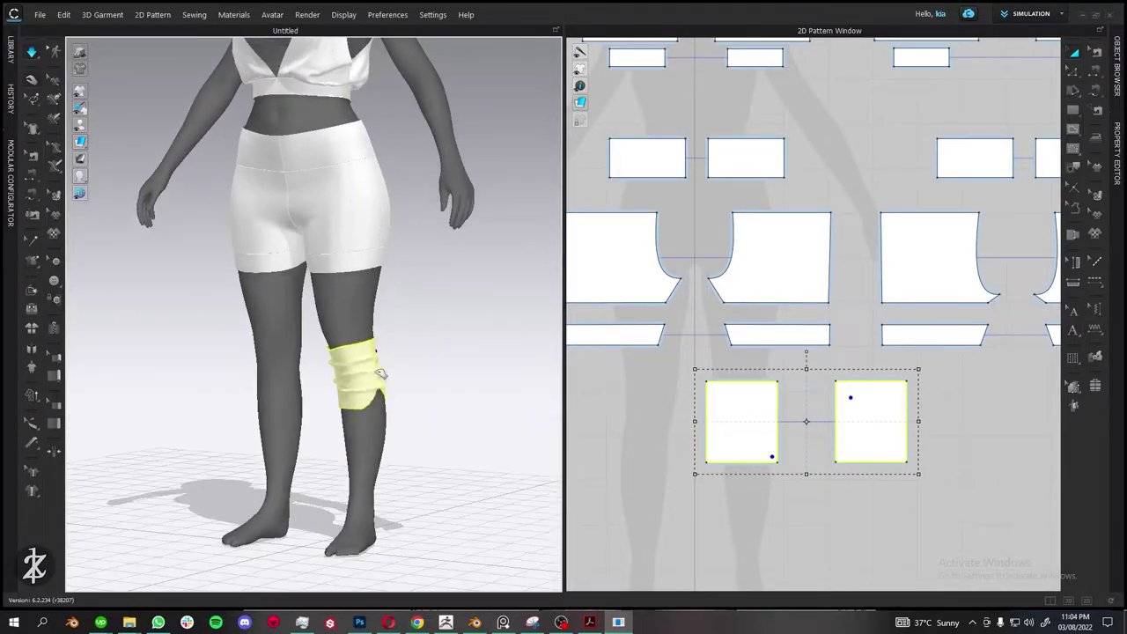
Narrow the knee pieces to 147.6 during simulation, then inspect the band from several angles.
left_click(508, 361)
left_click(730, 396)
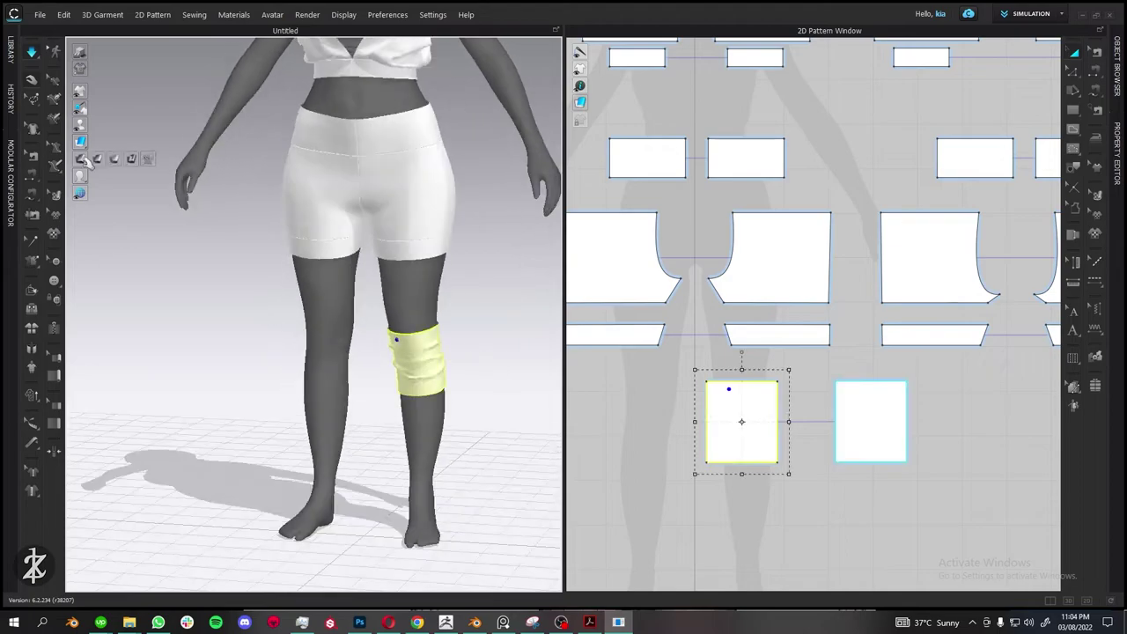
key("space")
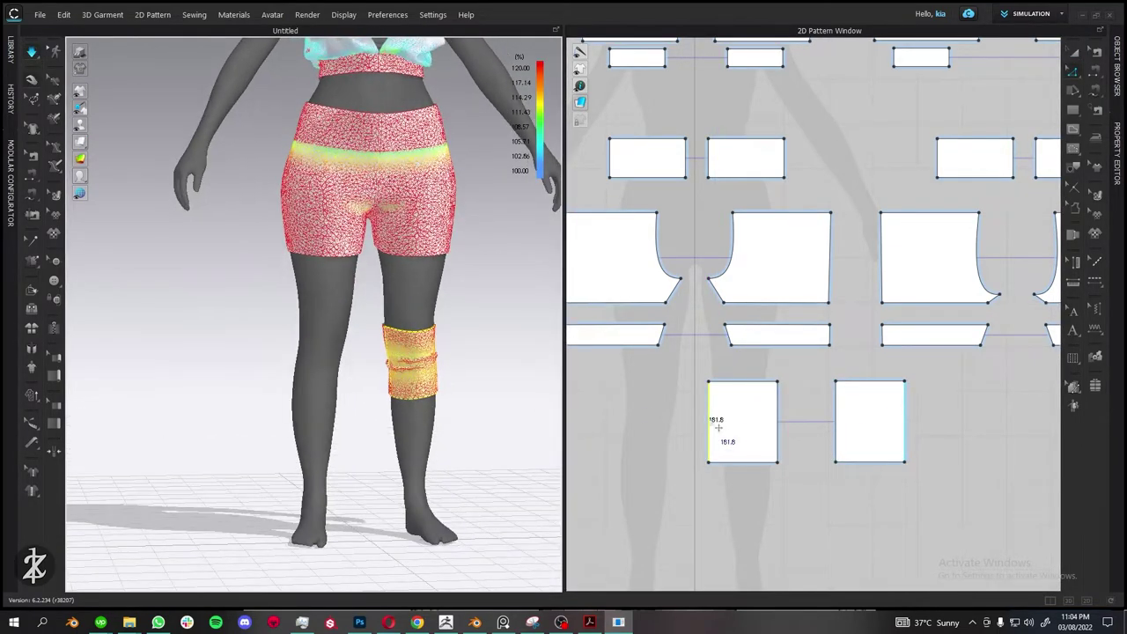
left_click(757, 467)
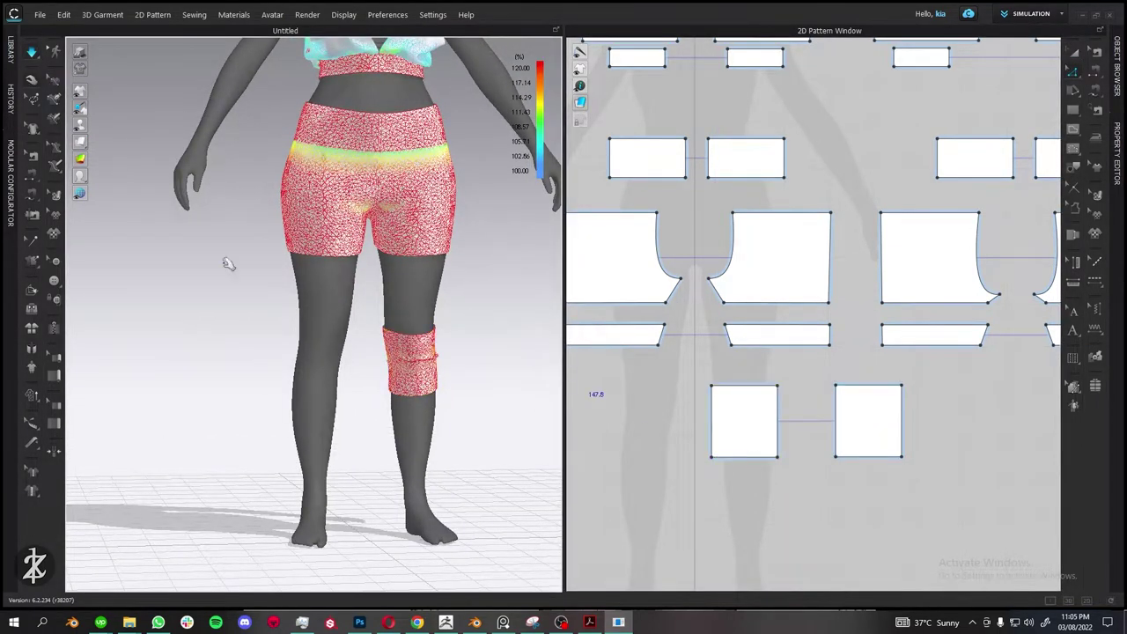
key("space")
left_click(742, 435)
right_click_drag(370, 308, 559, 266)
scroll(371, 351, "up", 5)
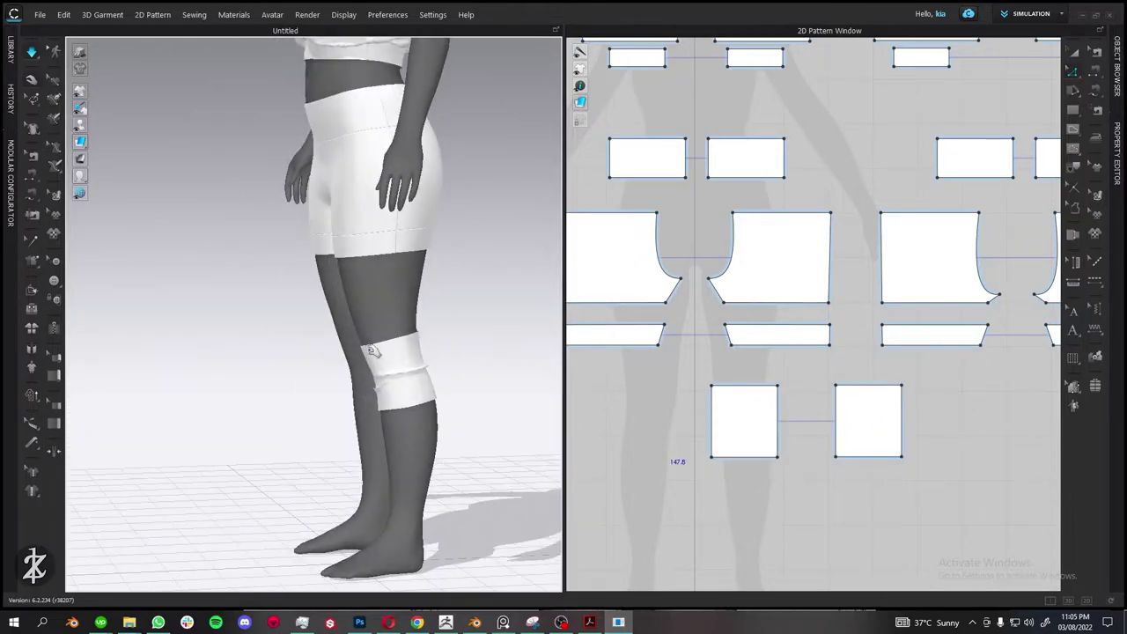
right_click_drag(407, 274, 398, 388)
right_click_drag(462, 374, 314, 385)
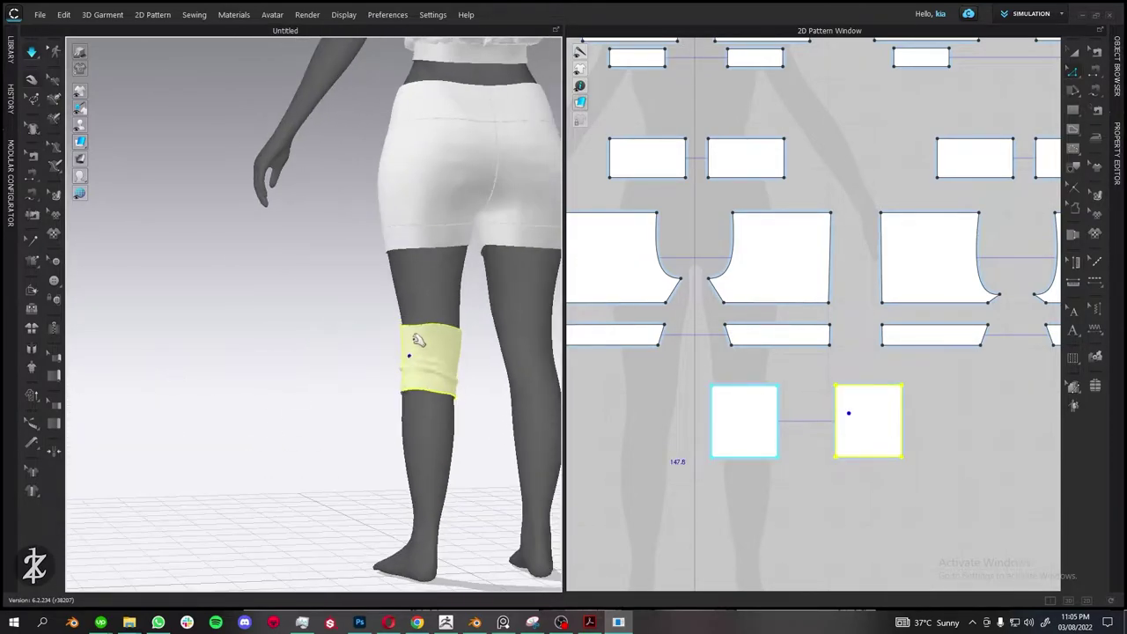
left_click(435, 360)
scroll(435, 360, "down", 5)
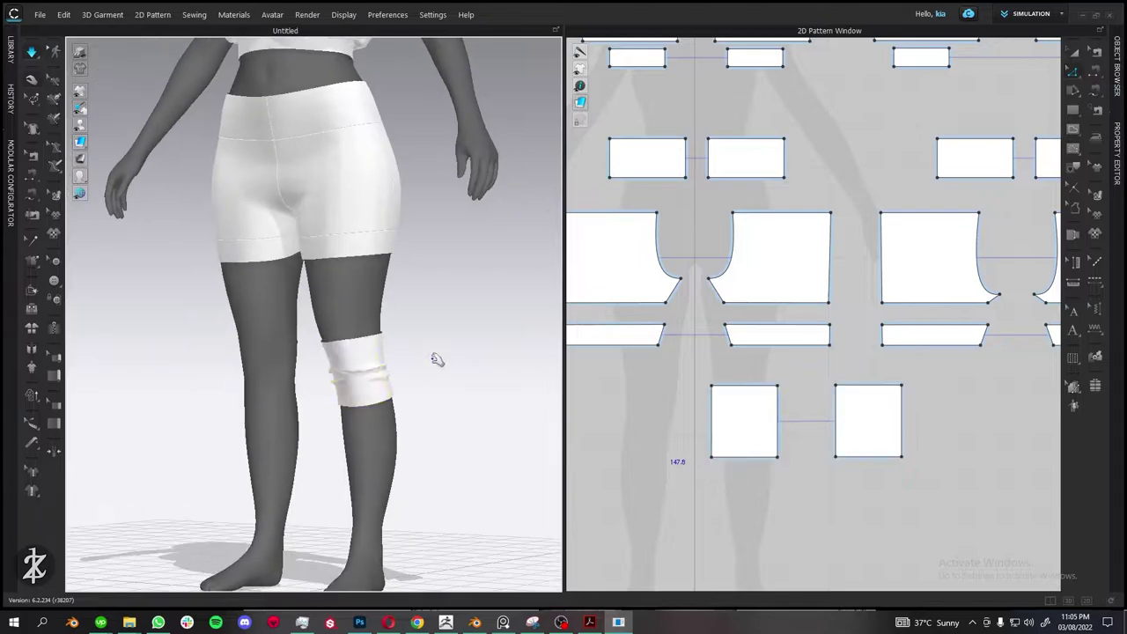
scroll(435, 360, "down", 3)
mouse_move(435, 360)
right_mouse_down()
mouse_move(546, 296)
mouse_move(401, 266)
right_mouse_up()
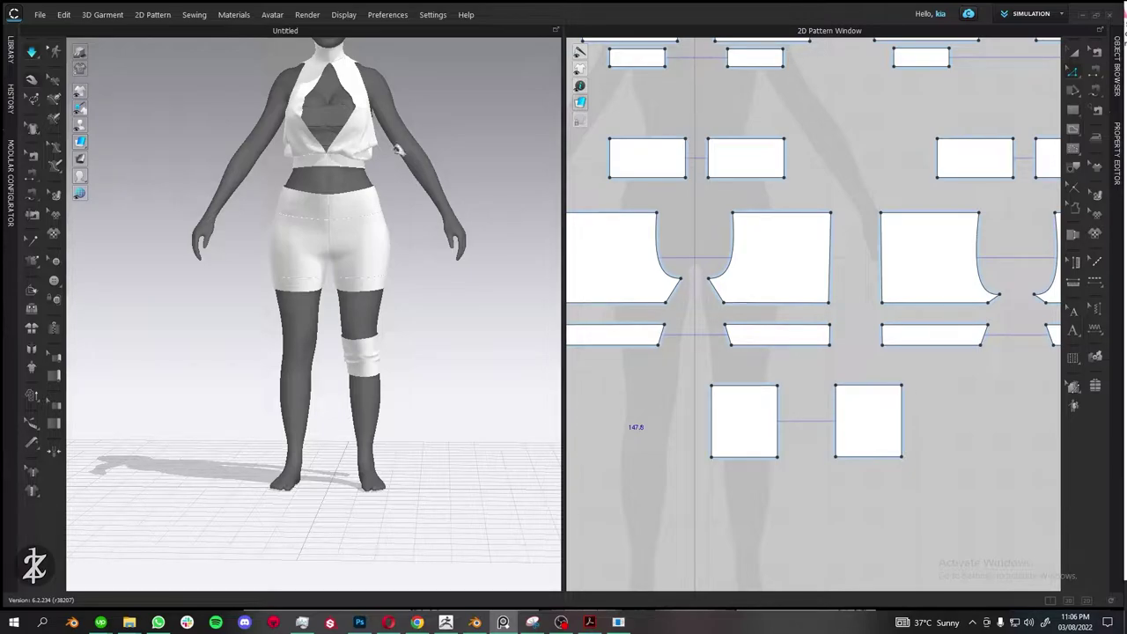
Delete the knee band and export the outfit as the OBJ file CLO WO AVATAR.
right_click_drag(398, 150, 370, 264)
left_click(354, 422)
key("Delete")
left_click(39, 14)
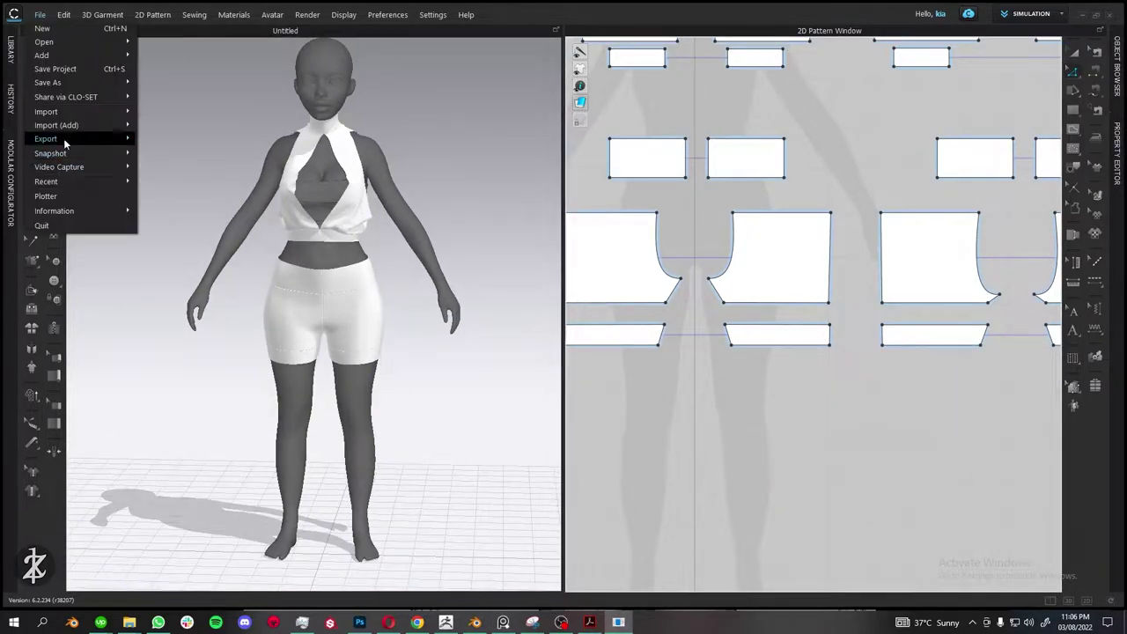
mouse_move(46, 139)
left_click(212, 184)
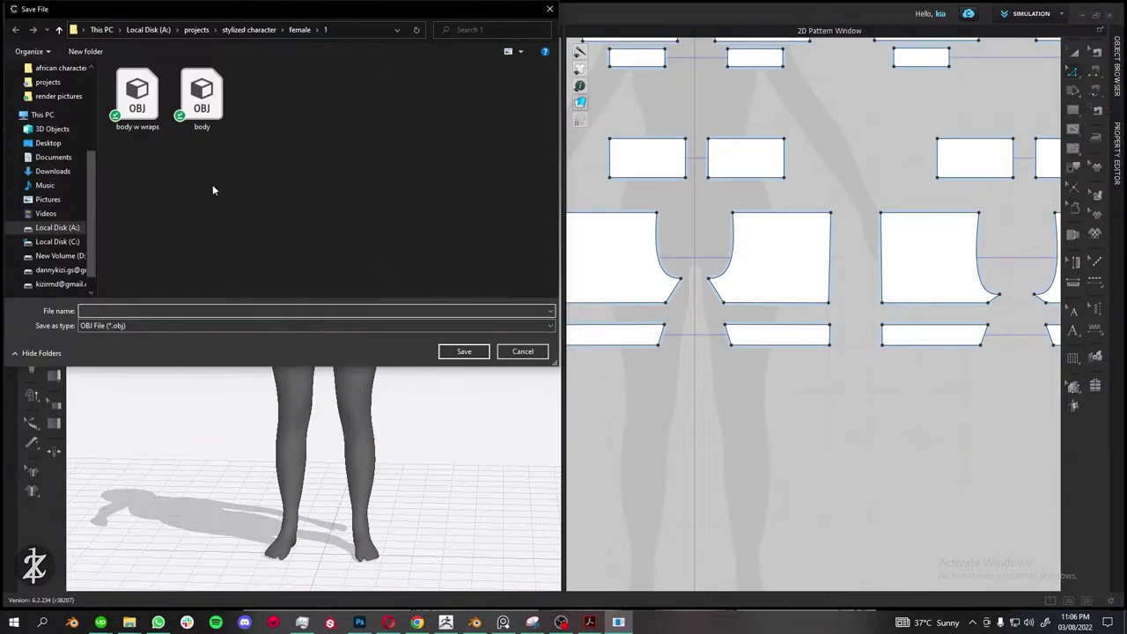
left_click(464, 351)
left_click(609, 548)
Reset the garment patterns to their flat arrangement and export them as OBJ file CLO FLAT.
right_click(372, 265)
left_click(136, 90)
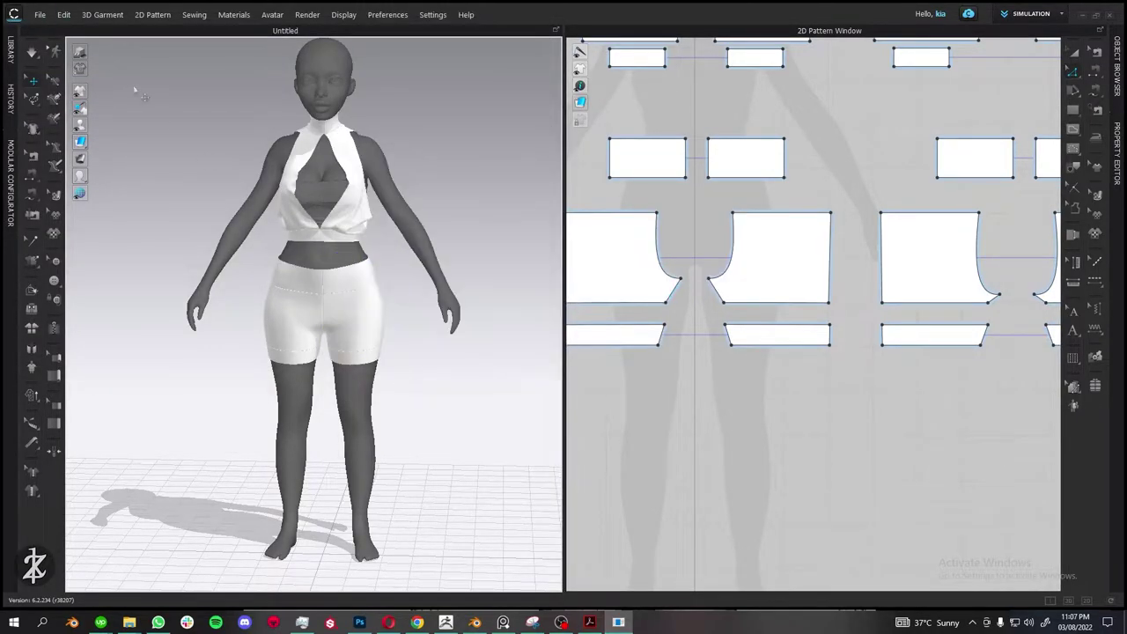
left_click(464, 351)
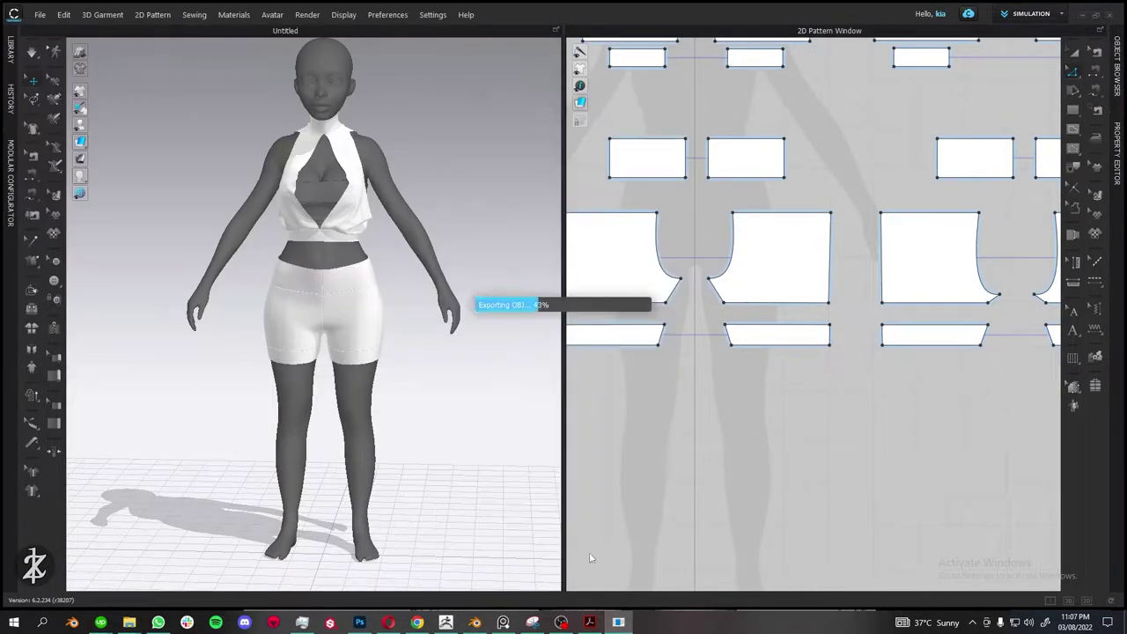
right_click(379, 264)
left_click(422, 171)
left_click(39, 14)
mouse_move(46, 139)
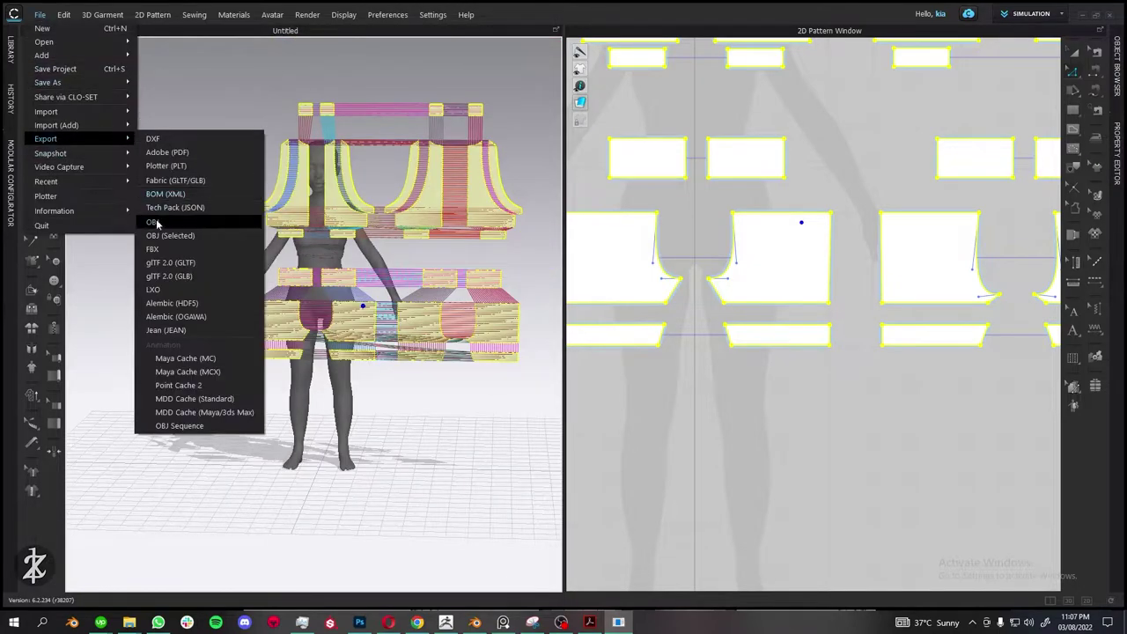
left_click(156, 219)
type("CLO FLAT")
key("Return")
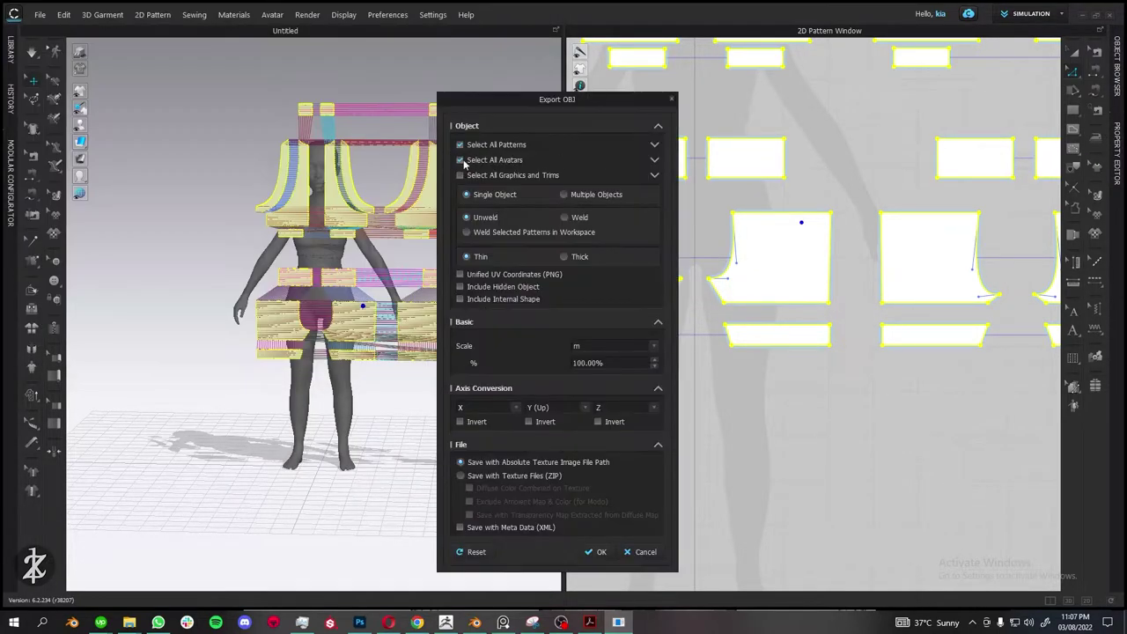
key("Return")
Save the project as CLOTHES.zprj, then start a new scene in Blender.
key("ctrl+s")
left_click(37, 110)
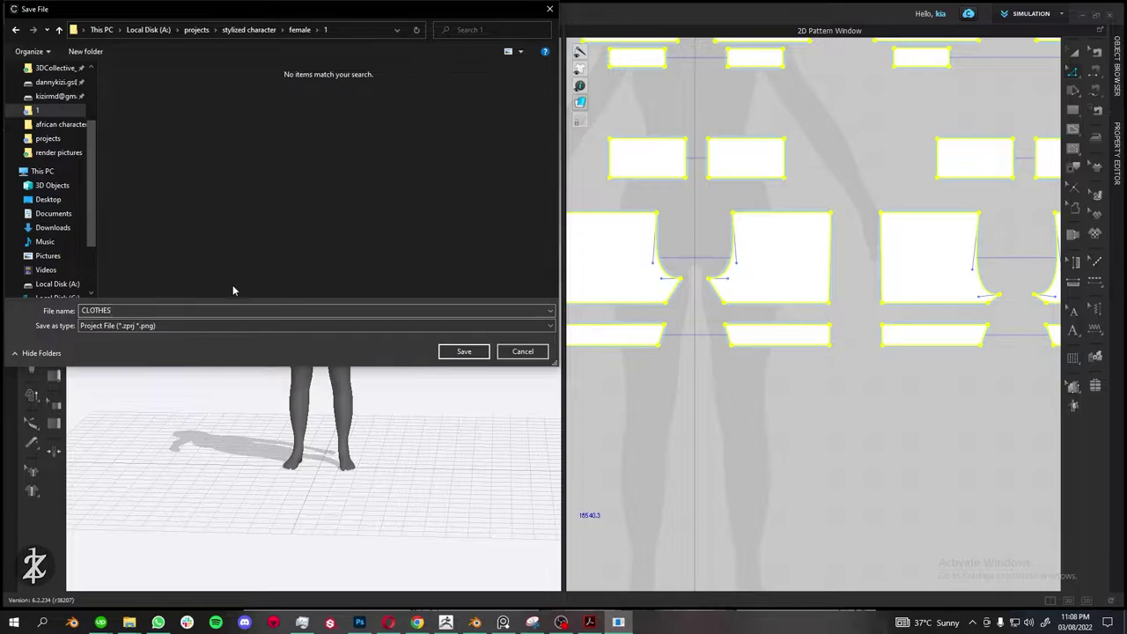
key("Return")
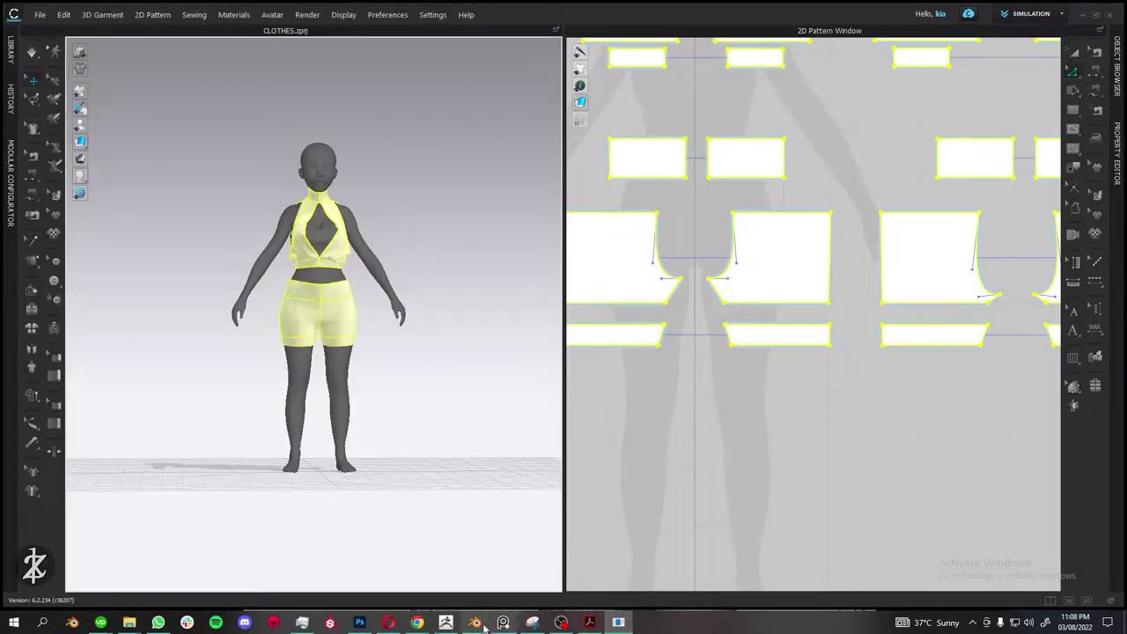
left_click(474, 623)
left_click(26, 21)
Discard the unsaved Blender scene and import the CLO FLAT OBJ file from the export folder.
left_click(159, 35)
left_click(586, 332)
left_click(27, 21)
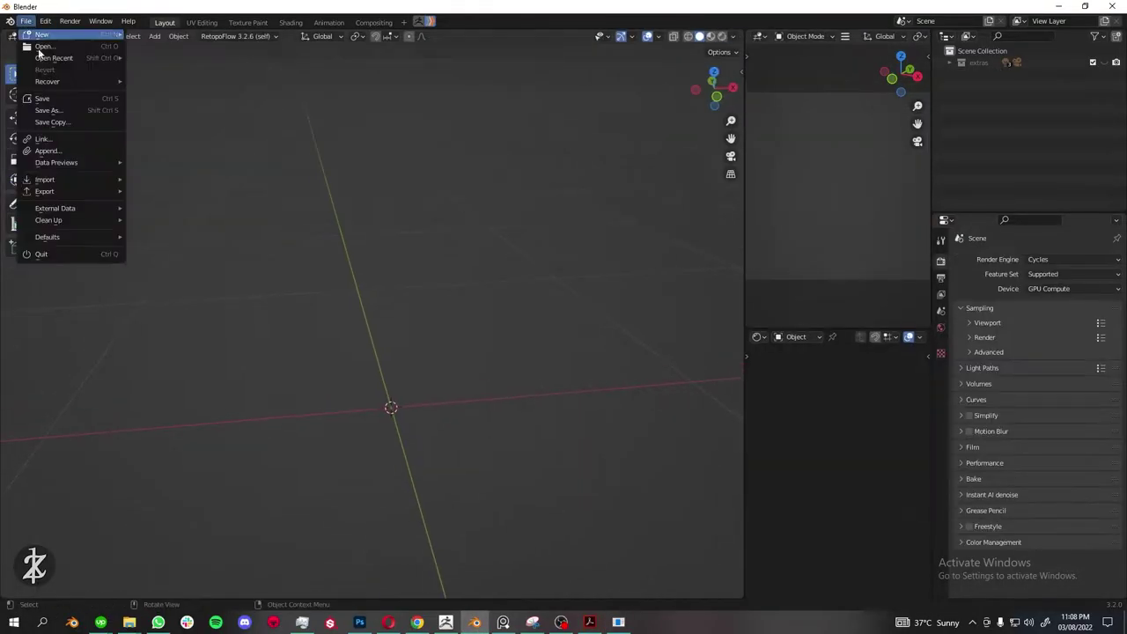
left_click(42, 46)
double_click(584, 226)
double_click(455, 233)
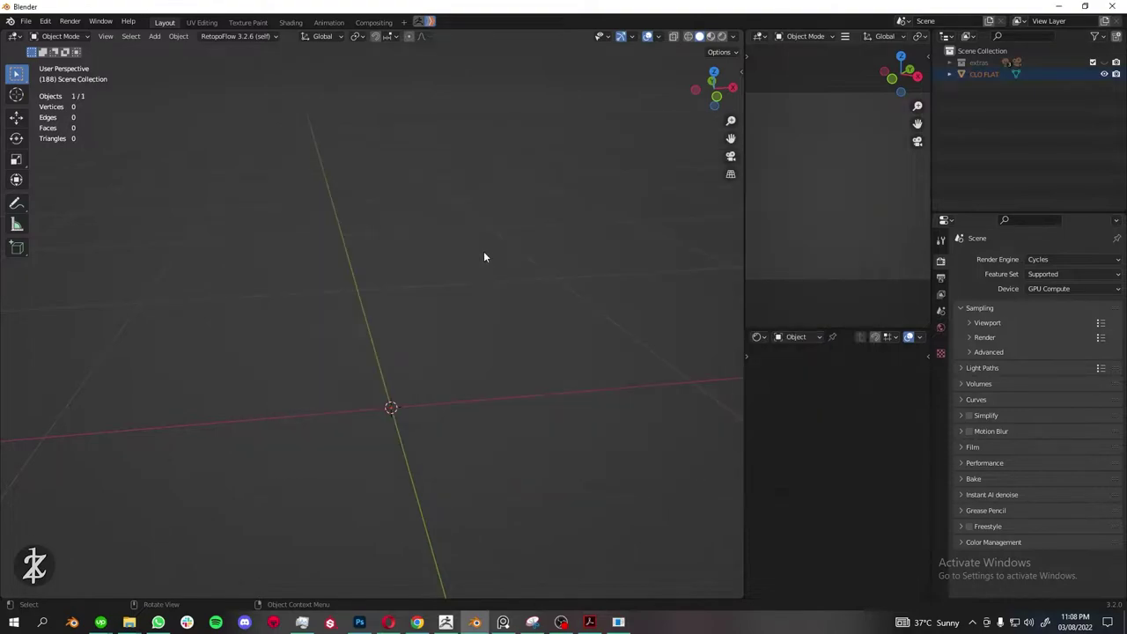
middle_click_drag(483, 257, 430, 322)
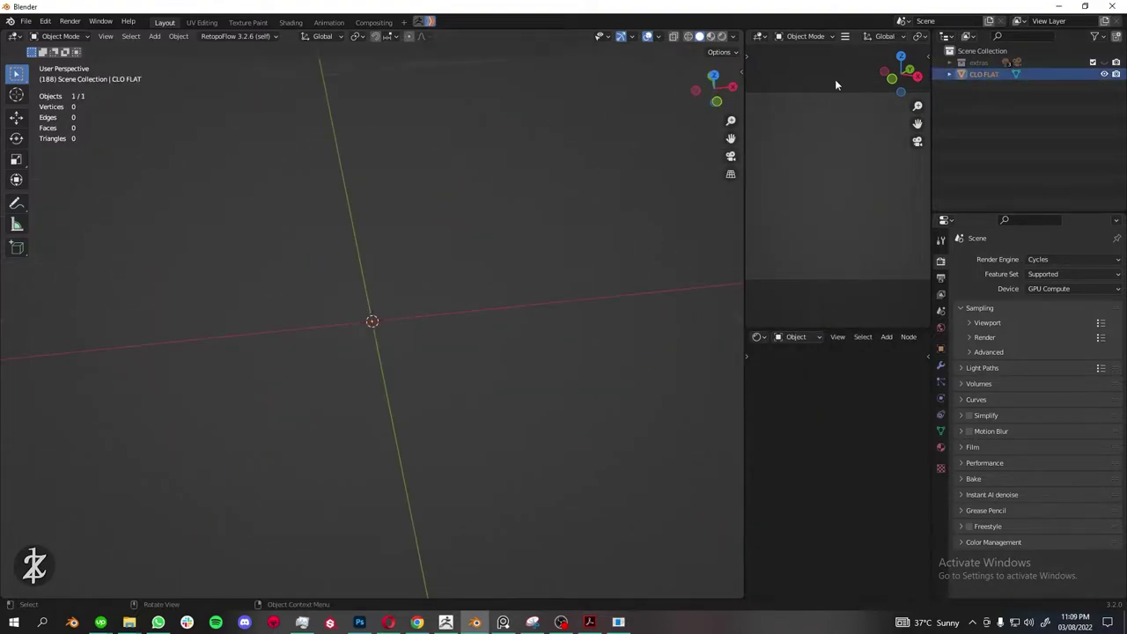
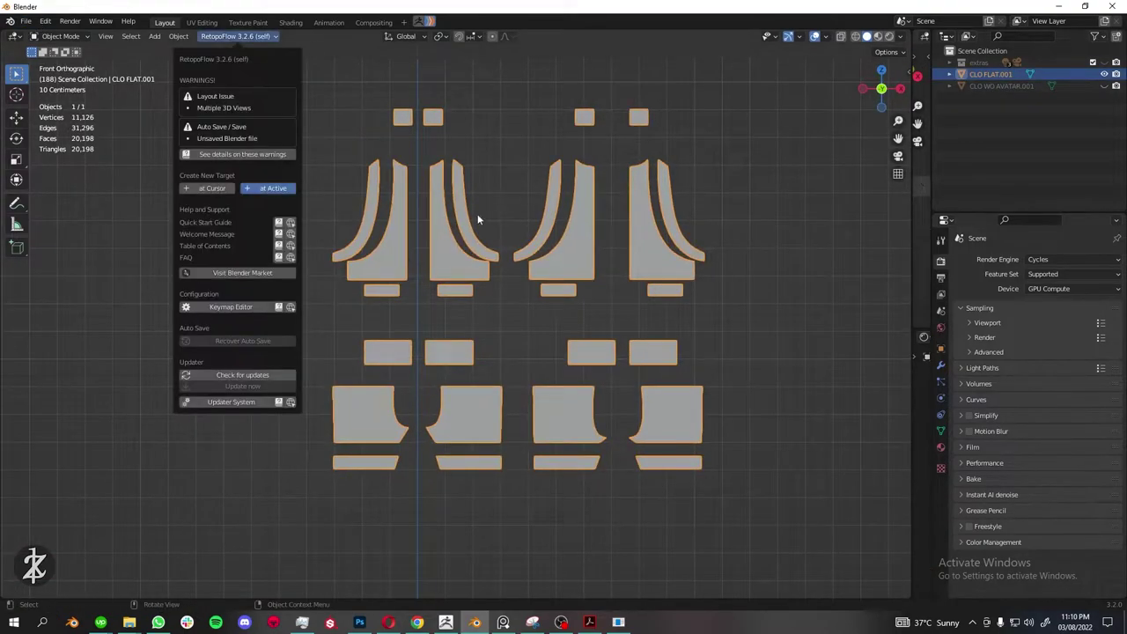
Lay quads down the left top's curved strip, from its top to its closed left end.
scroll(390, 290, "up", 4)
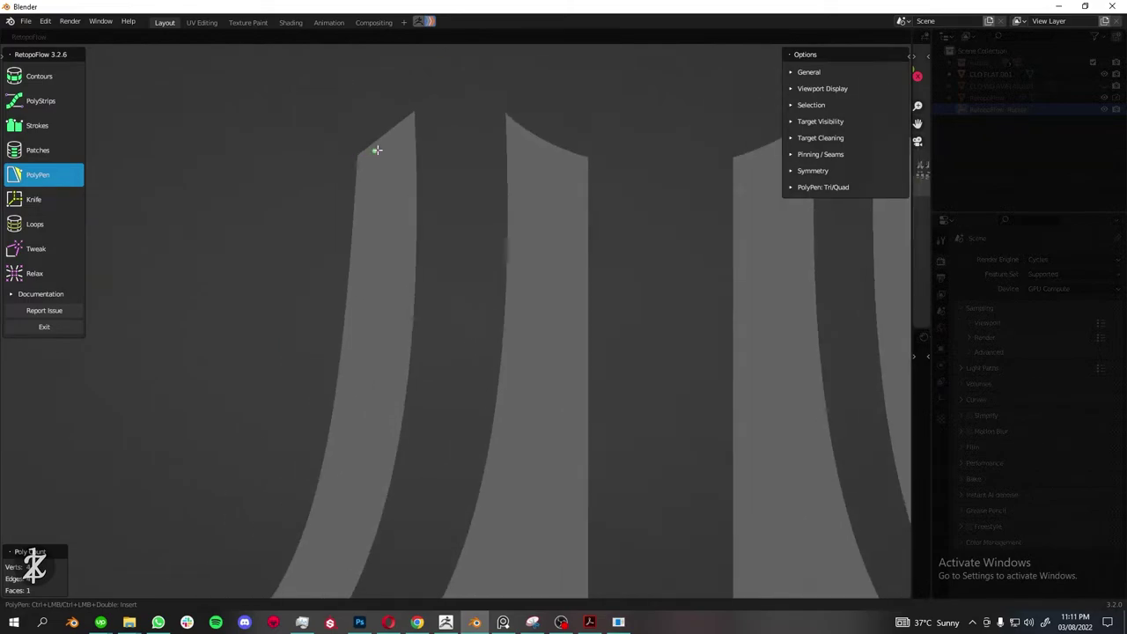
left_click(344, 327)
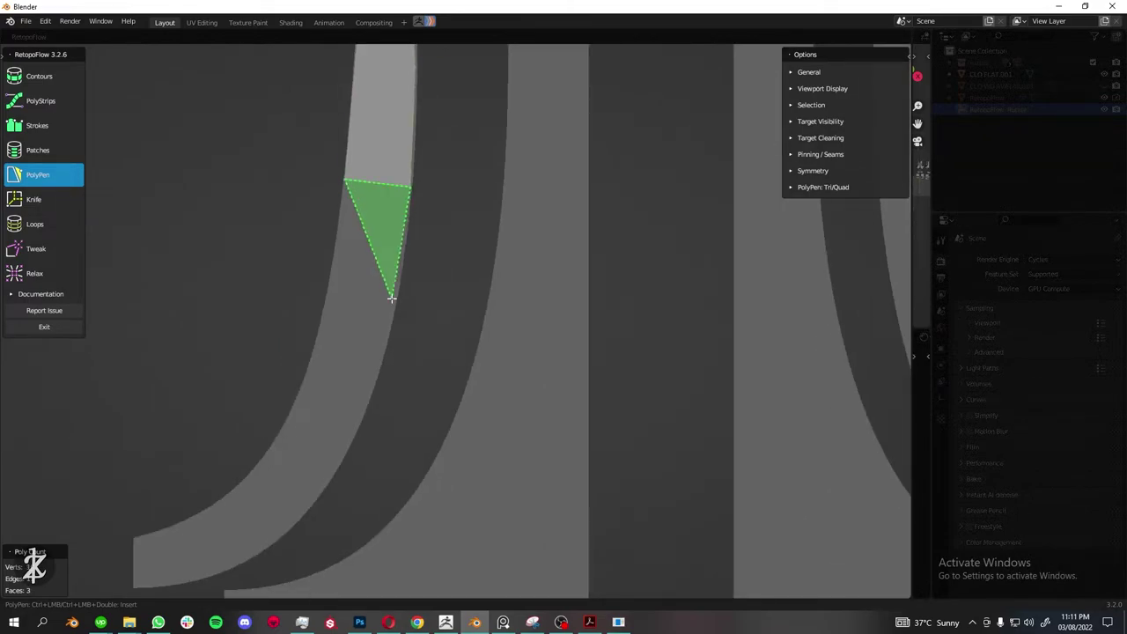
left_click(310, 361)
left_click(271, 390)
left_click(307, 432)
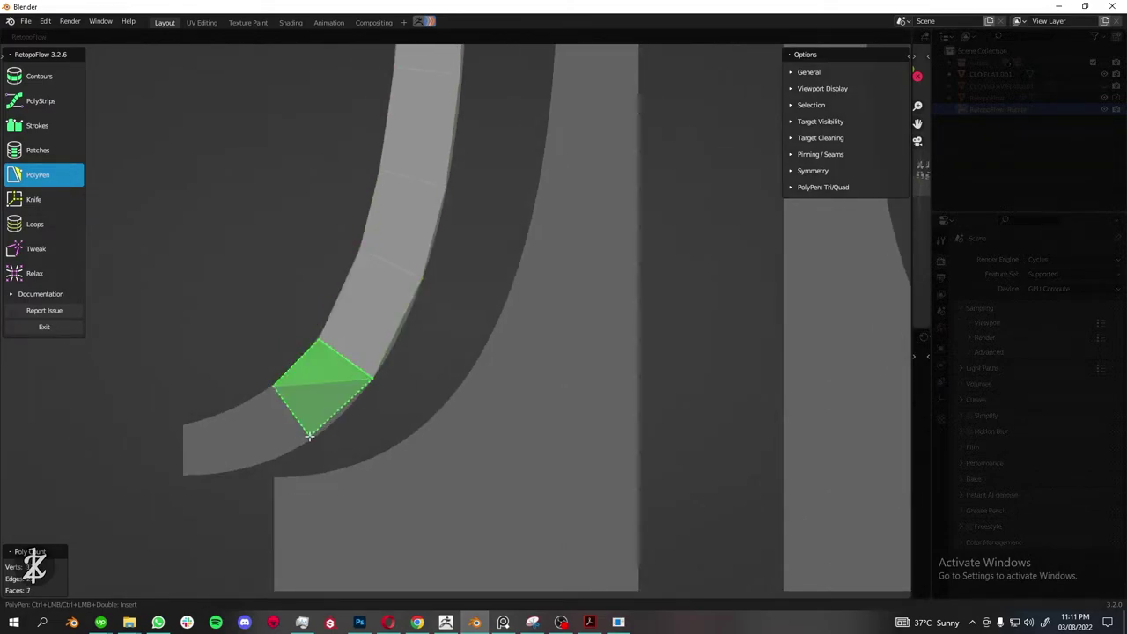
left_click(227, 412)
left_click(239, 467)
left_click(185, 427)
left_click(185, 473)
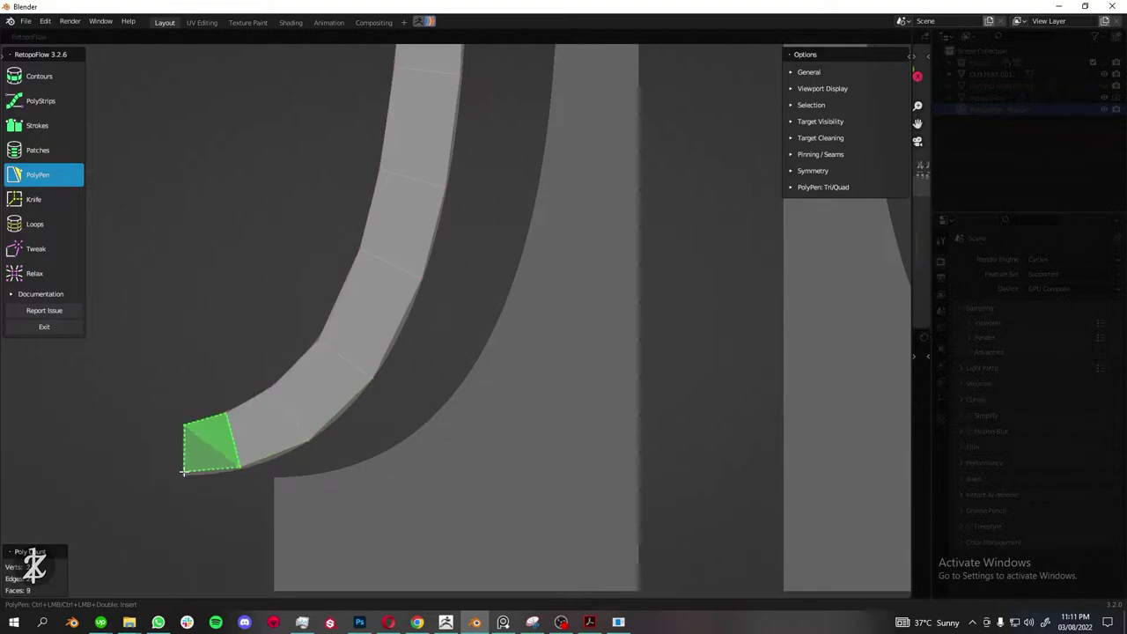
Extend quad faces down the strip's inner curved edge, viewed from the front.
scroll(438, 297, "down", 5)
scroll(433, 301, "up", 1)
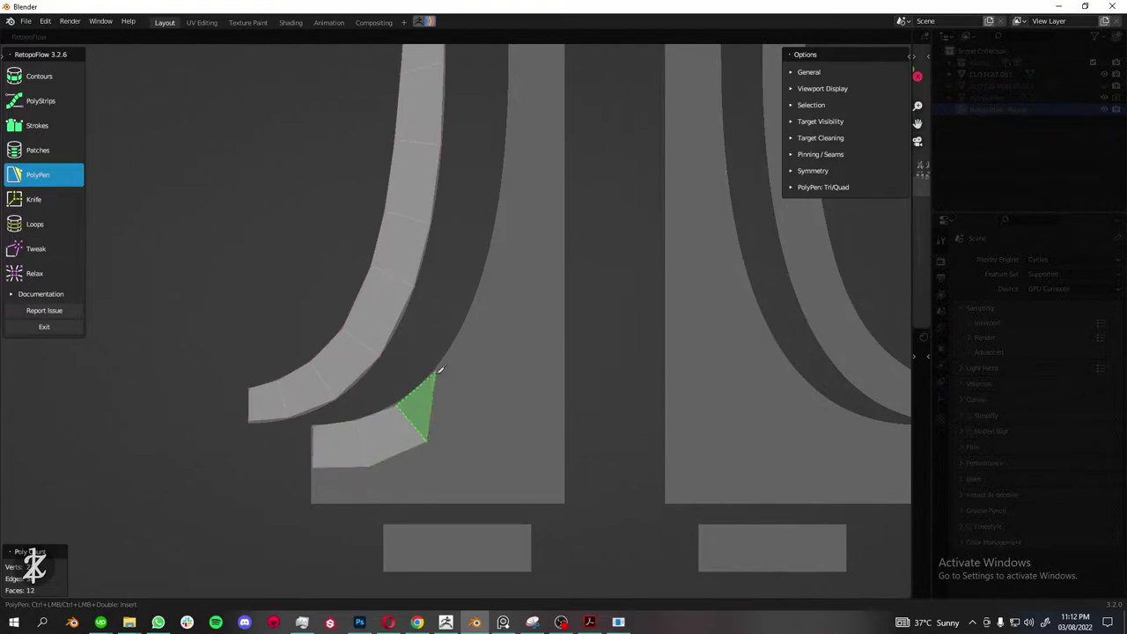
middle_click_drag(493, 346, 459, 432)
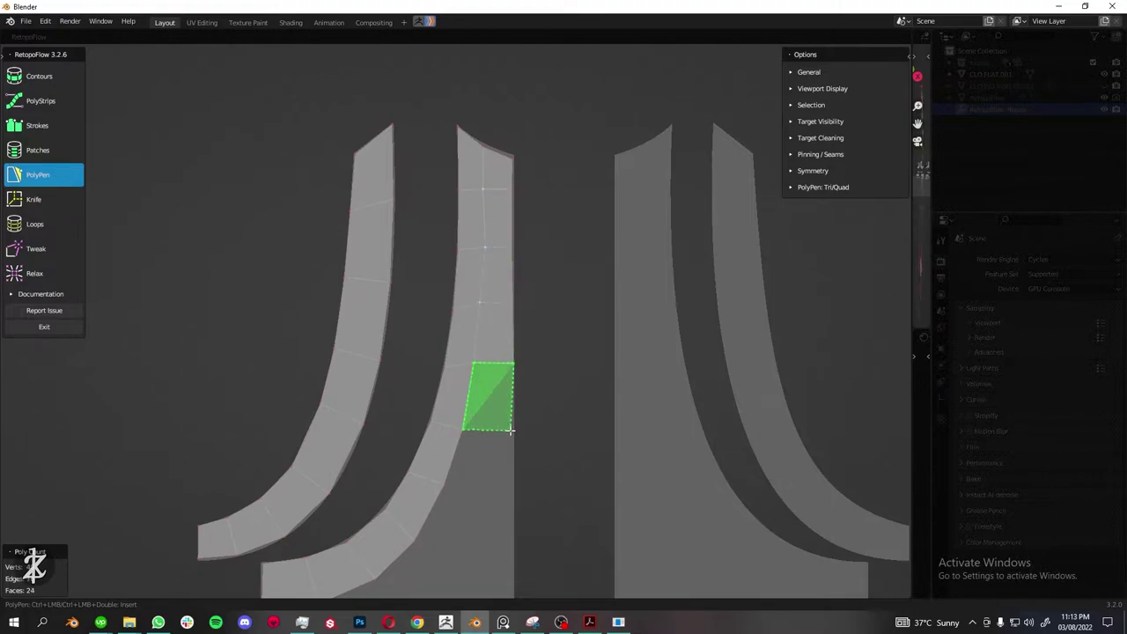
middle_click_drag(511, 429, 438, 320)
left_click(437, 322)
left_click(409, 379)
left_click(417, 433)
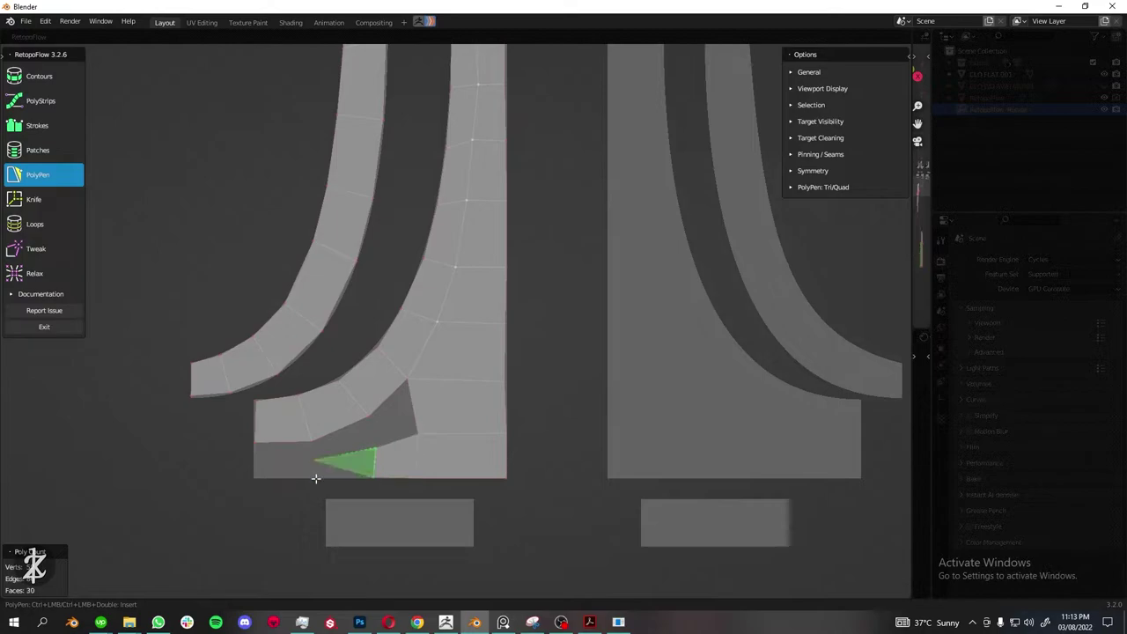
Fill the lower block's corner and add another face inside the block.
left_click(275, 440)
scroll(534, 318, "down", 3)
scroll(293, 431, "up", 3)
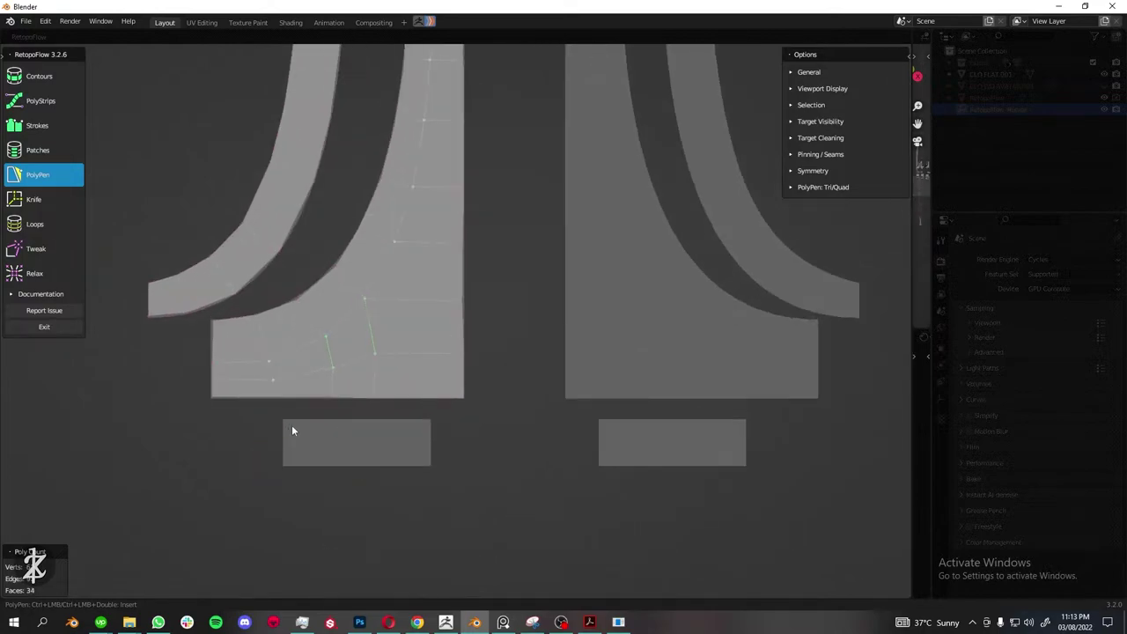
left_click(430, 459)
scroll(425, 417, "down", 5, "shift")
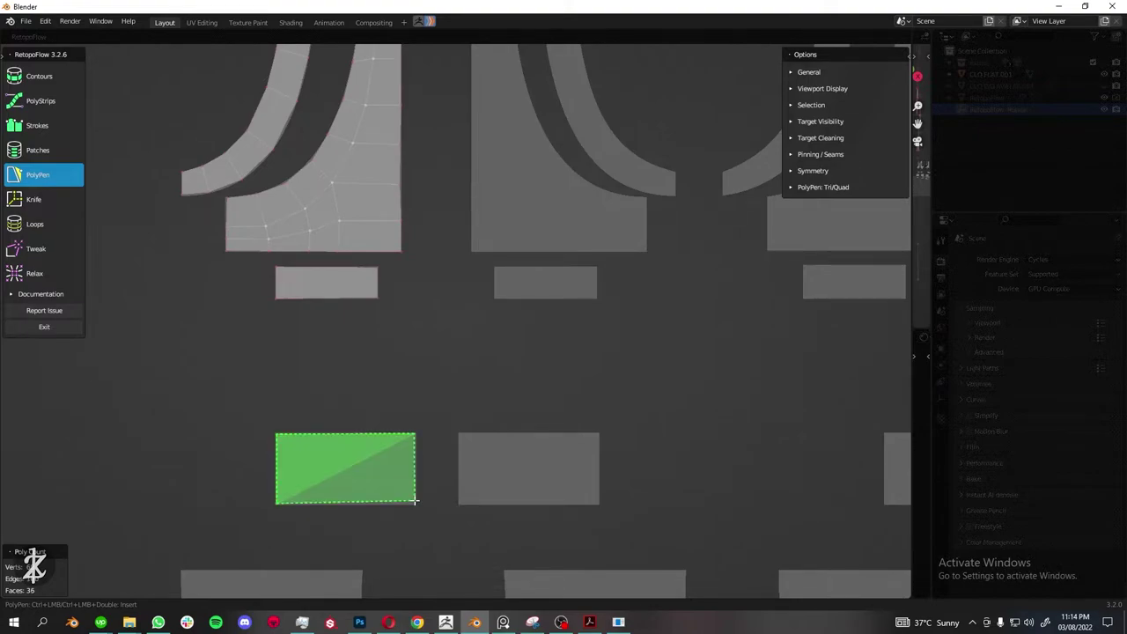
Cover the rectangle beneath the lower block with a quad.
left_click(415, 504)
scroll(423, 290, "down", 3, "shift")
scroll(259, 325, "down", 3, "shift")
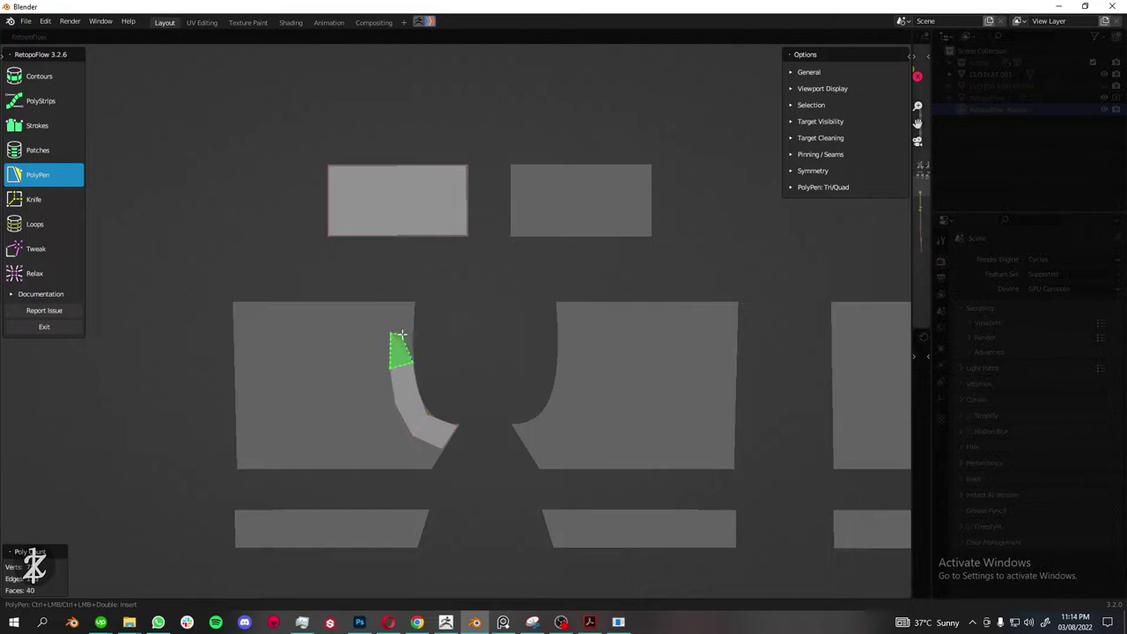
Quad the shorts piece from its curved notch across the top and lower part, closing the triangle gap.
left_click(388, 325)
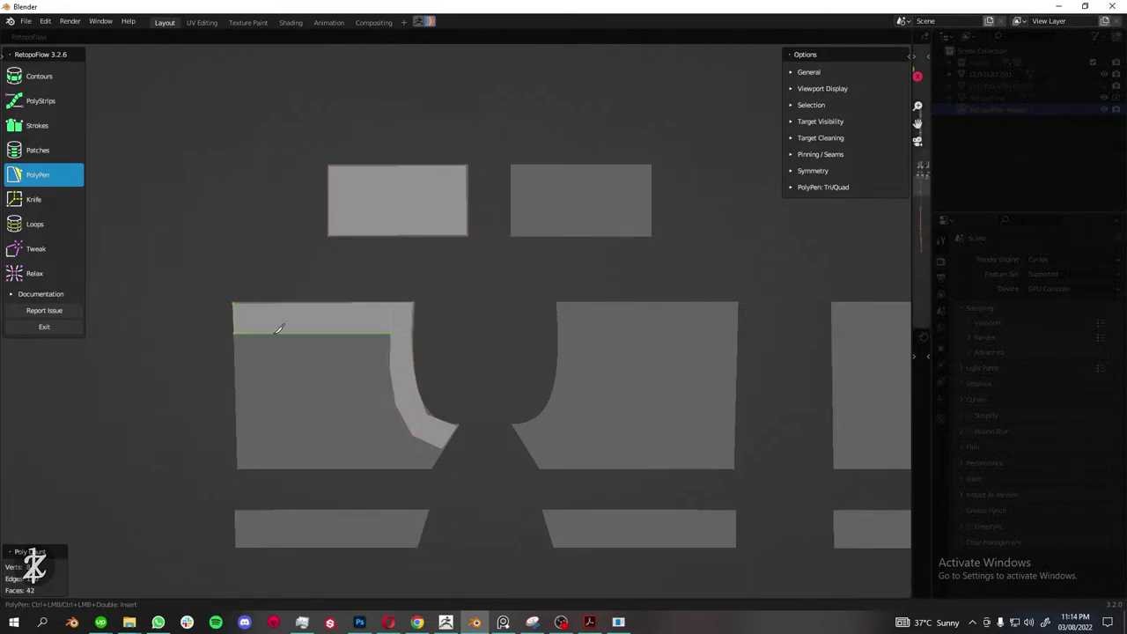
left_click(236, 332)
left_click(236, 368)
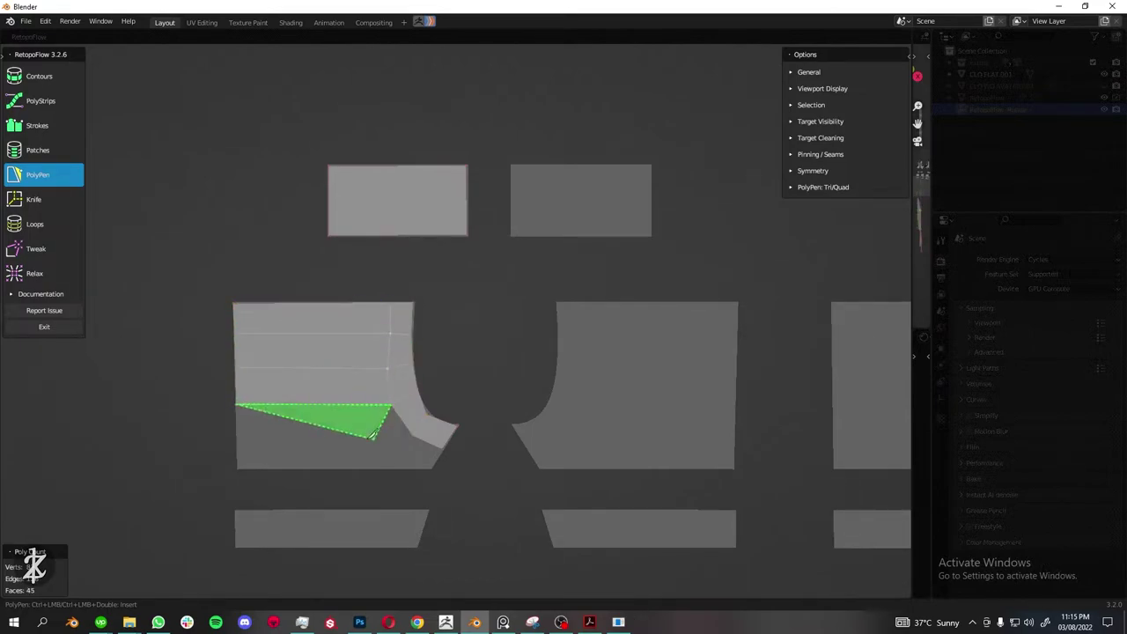
left_click(237, 435)
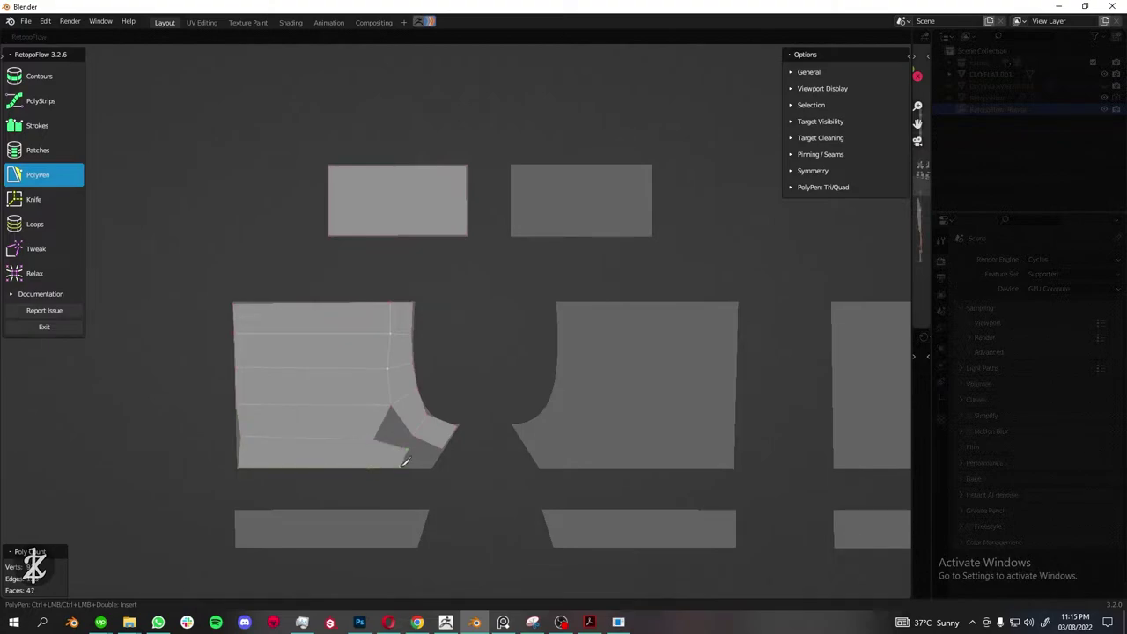
scroll(428, 415, "down", 1)
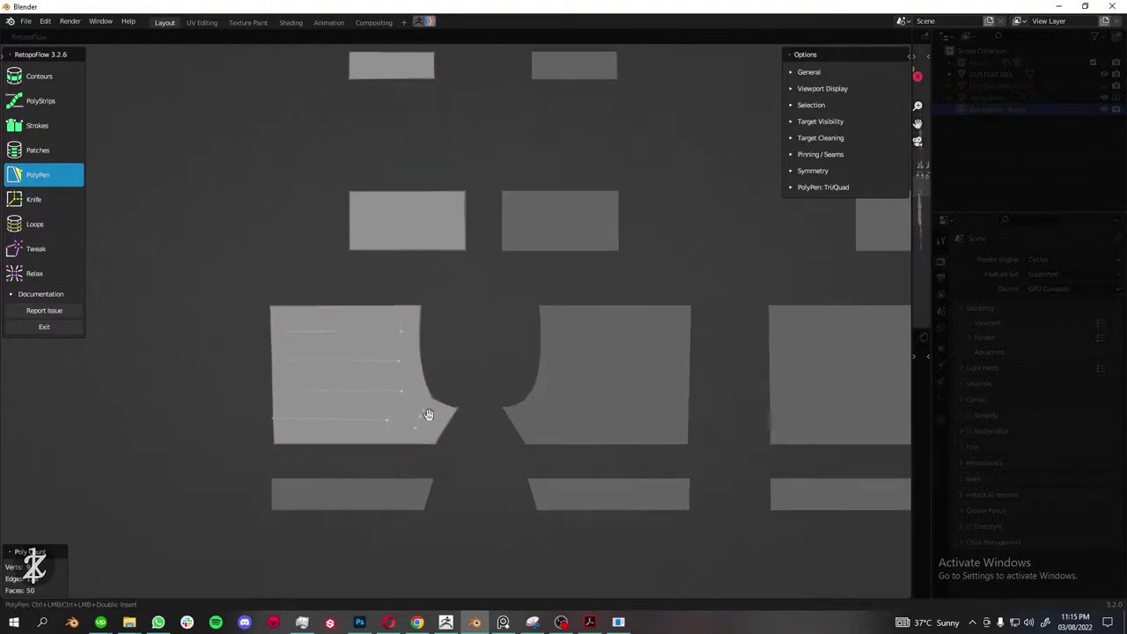
left_click(433, 480)
scroll(617, 390, "down", 2)
middle_click_drag(616, 390, 485, 292, "shift")
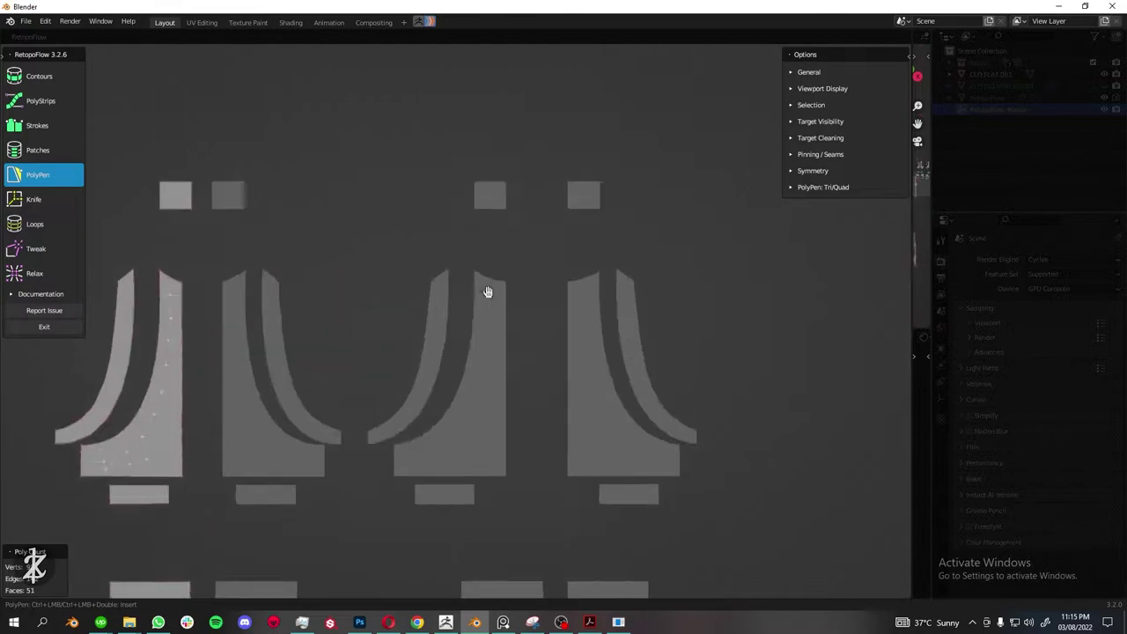
scroll(387, 255, "up", 2)
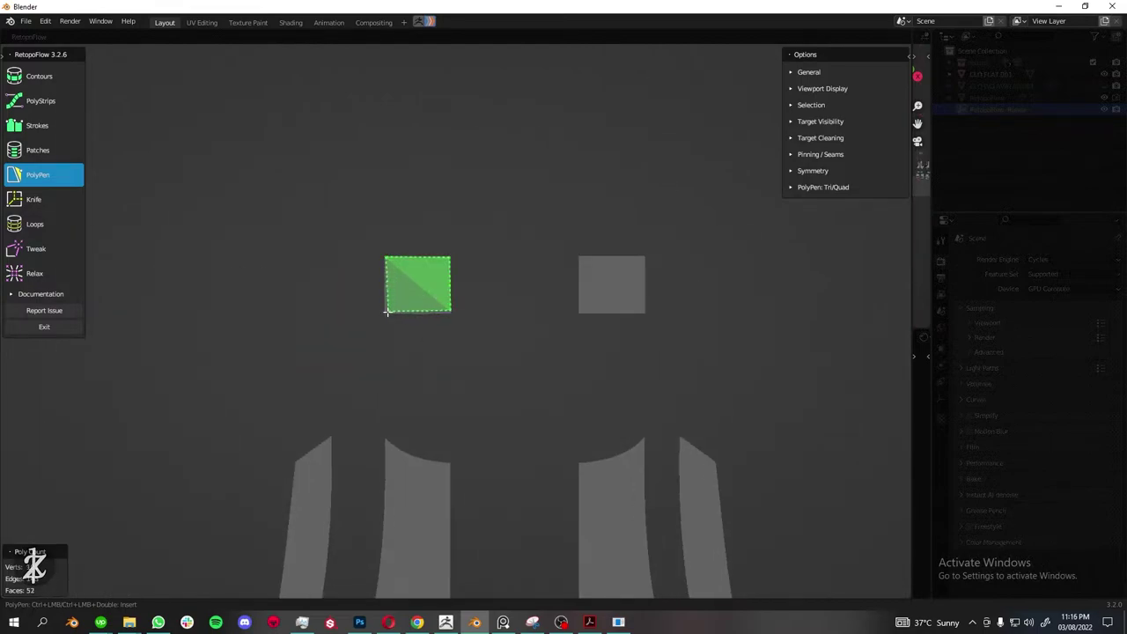
Quad the small square, the strip's lower end and the area beside the strip.
left_click(450, 311)
middle_click_drag(296, 463, 360, 210, "shift")
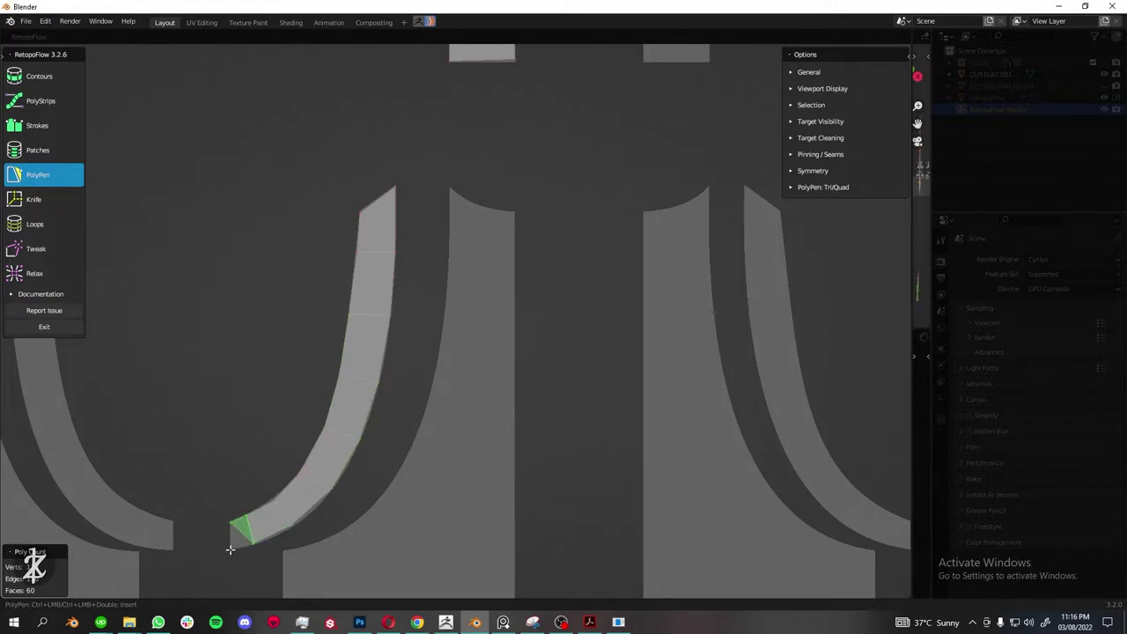
mouse_move(464, 227)
middle_mouse_down("shift")
mouse_move(438, 315)
mouse_move(445, 263)
middle_mouse_up("shift")
left_click(454, 338)
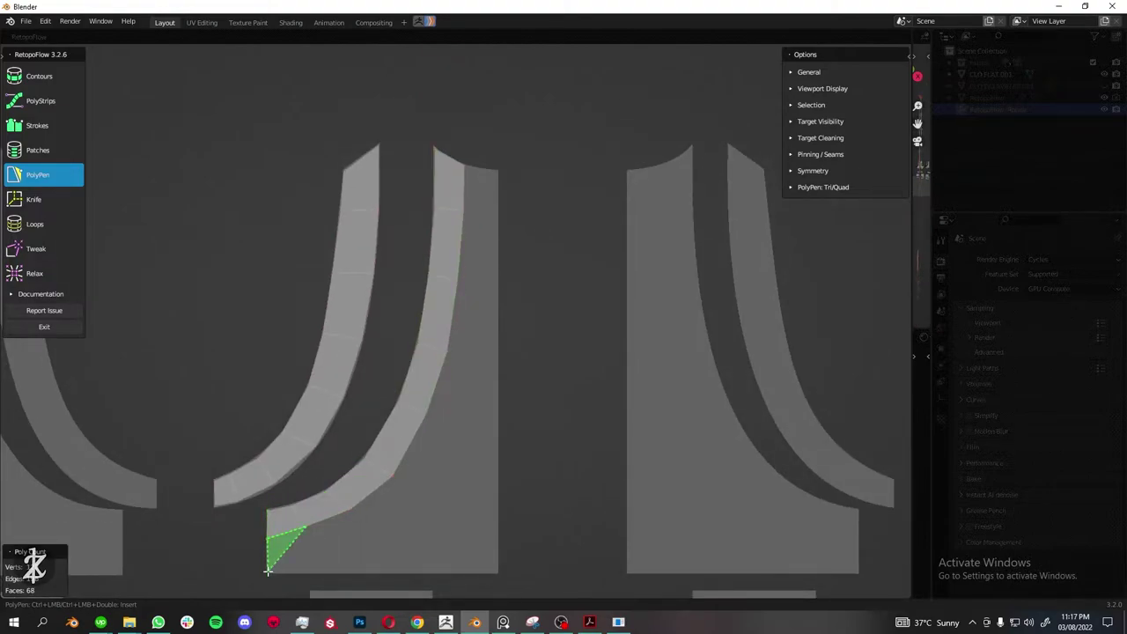
left_click(498, 516, "ctrl")
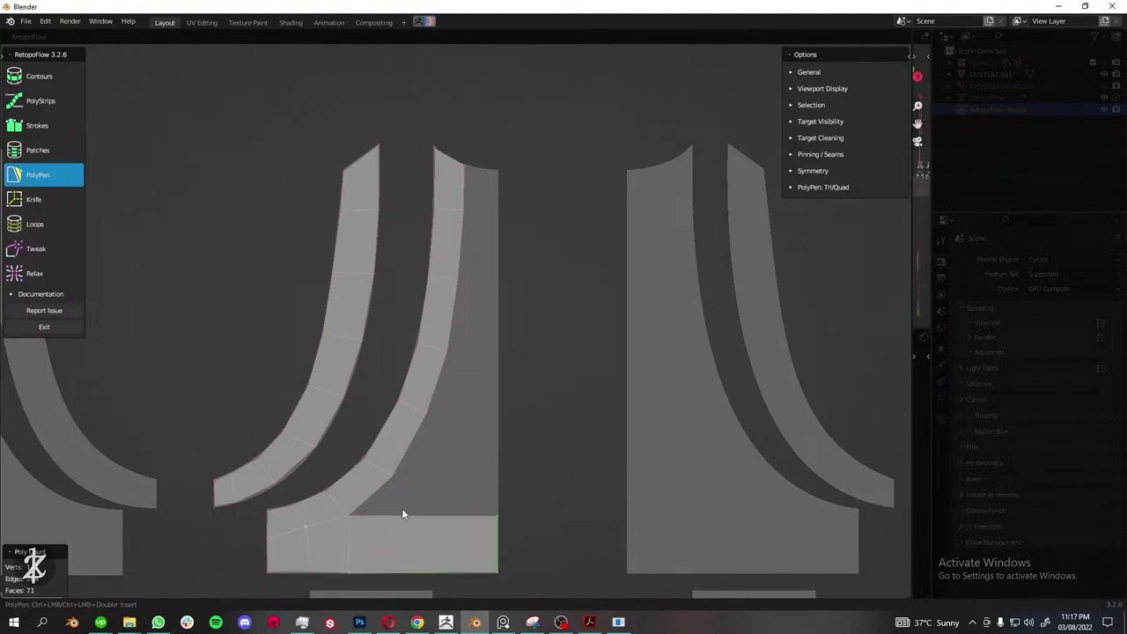
Add four quads down the piece's right edge and cover the small bottom block.
left_click(497, 279, "ctrl")
left_click(498, 350, "ctrl")
left_click(498, 413, "ctrl")
left_click(497, 475, "ctrl")
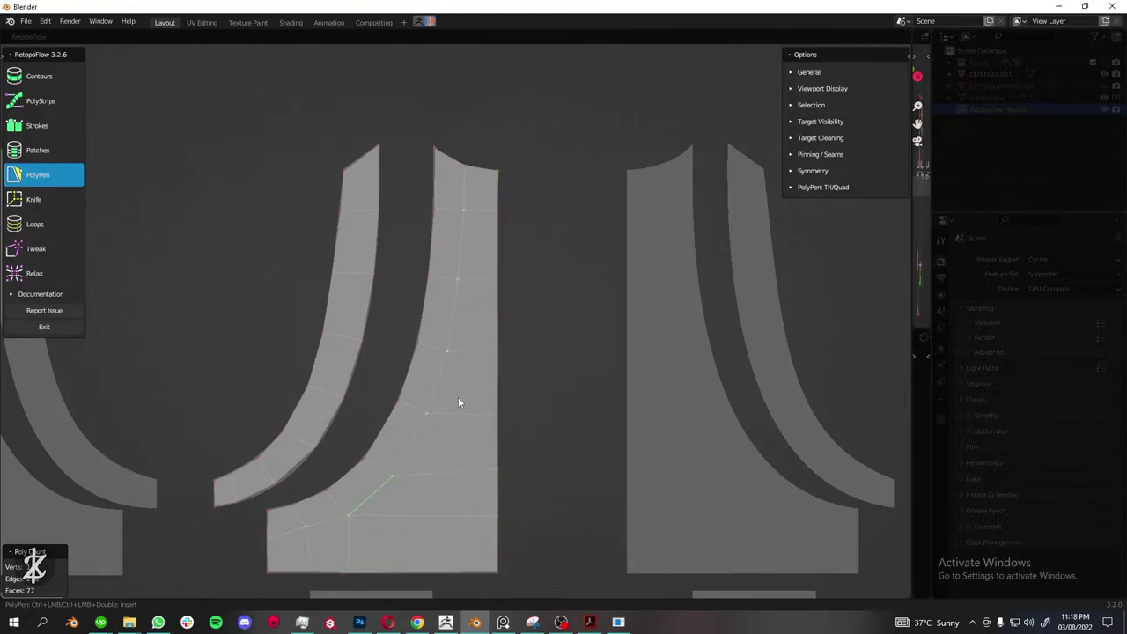
scroll(458, 402, "up", 3)
scroll(372, 491, "down", 2)
left_click(540, 385, "ctrl")
scroll(526, 384, "down", 4)
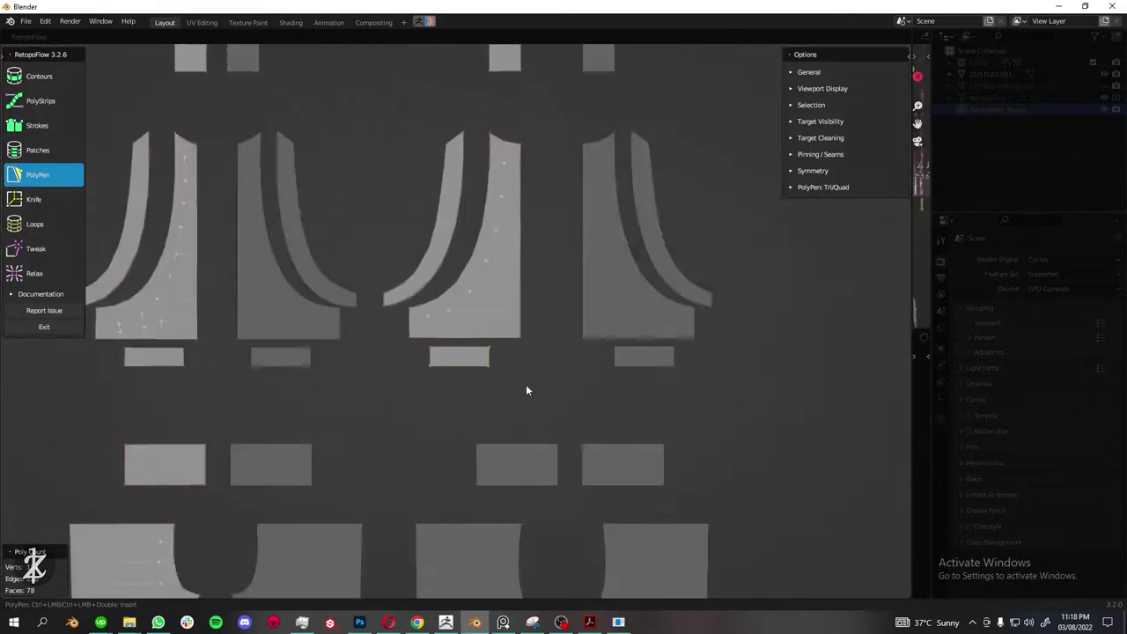
scroll(448, 374, "up", 4)
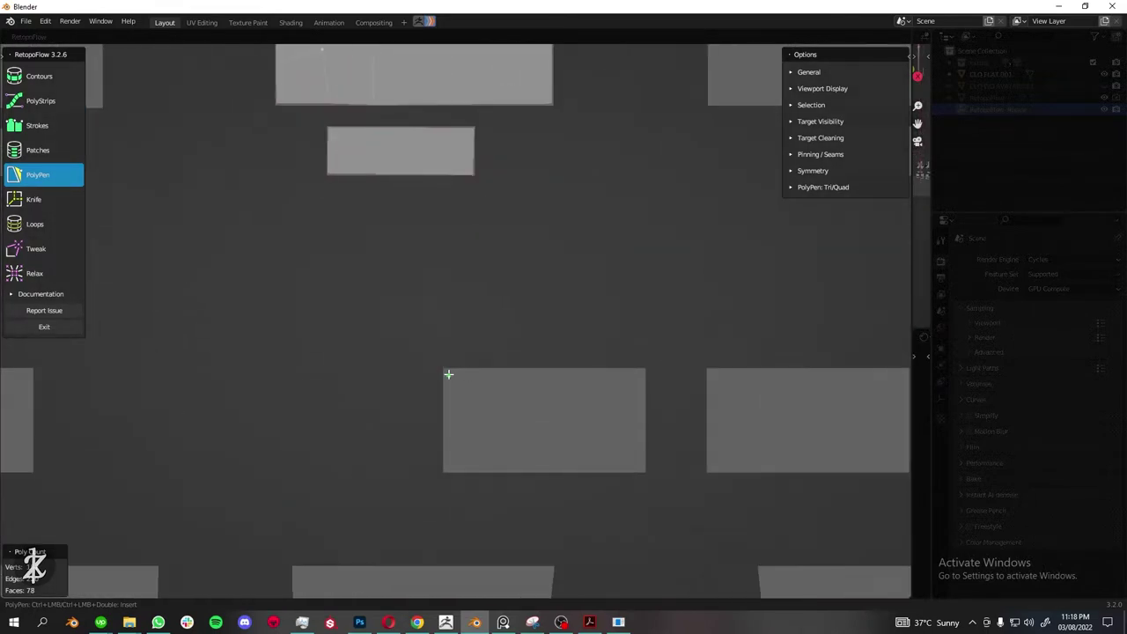
Cover the next rectangle and add a face along the block's top.
left_click(647, 374, "ctrl")
scroll(478, 471, "up", 2)
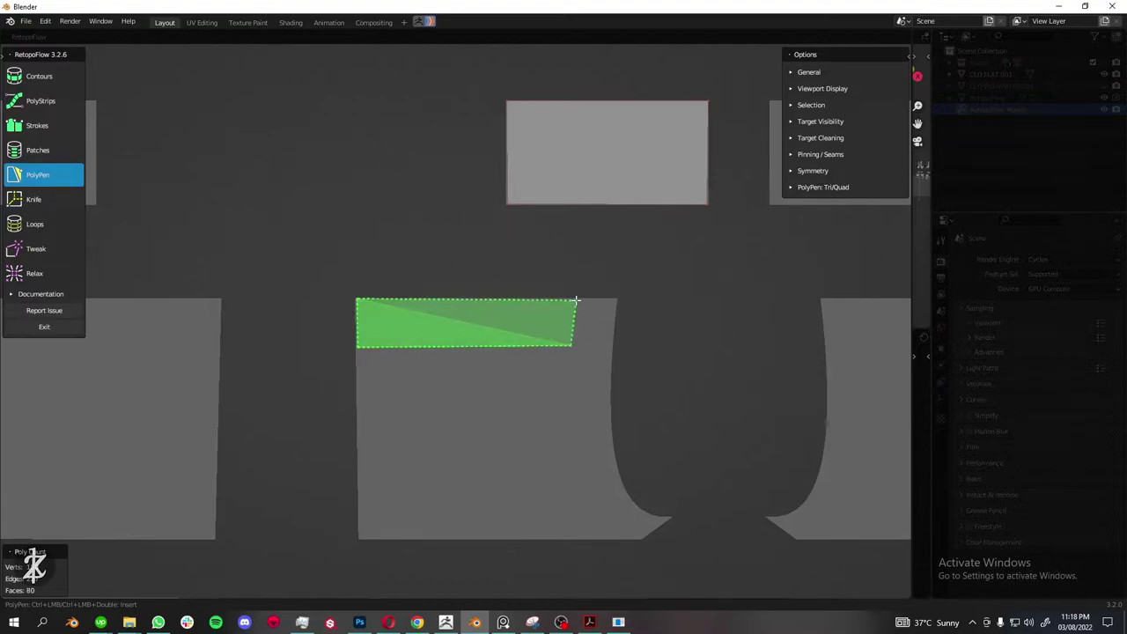
left_click(572, 345, "ctrl")
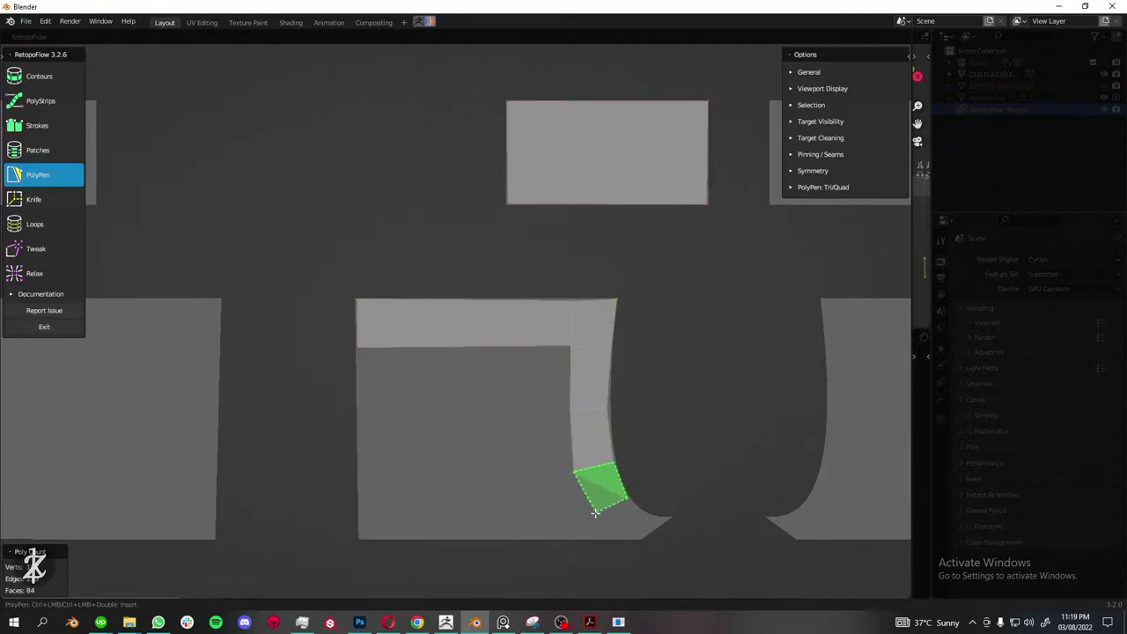
scroll(638, 540, "up", 3)
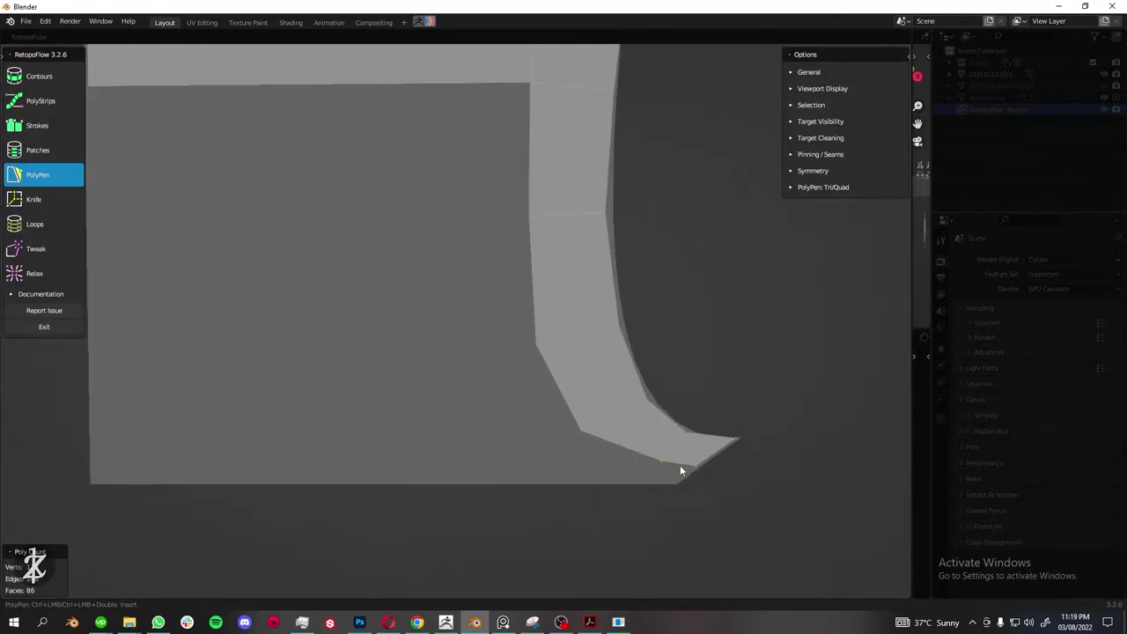
Fill the block's bottom strip, its last face and the hem strip with quads.
left_click(88, 428, "ctrl")
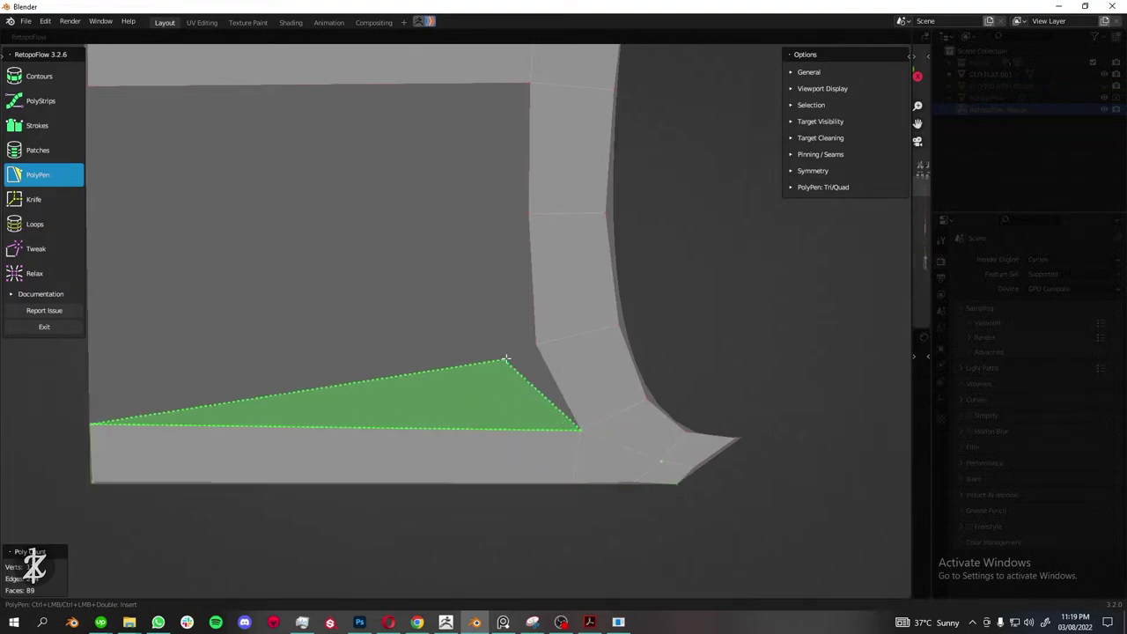
left_click(88, 344, "ctrl")
middle_click_drag(88, 227, 209, 312, "shift")
left_click(209, 313, "ctrl")
scroll(569, 377, "down", 5)
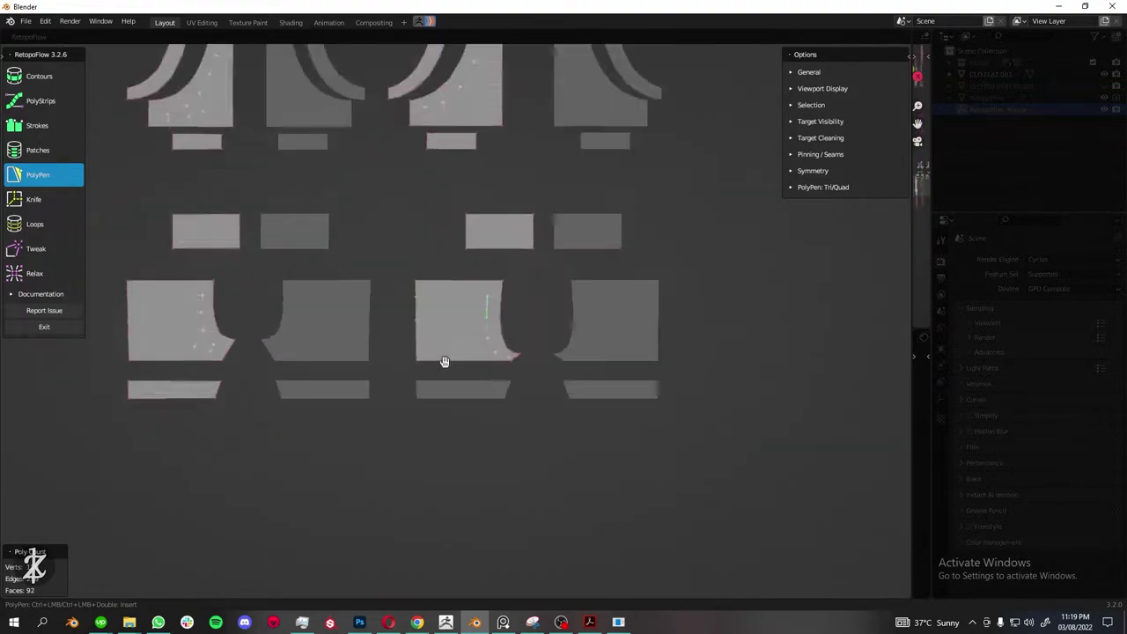
scroll(361, 395, "up", 3)
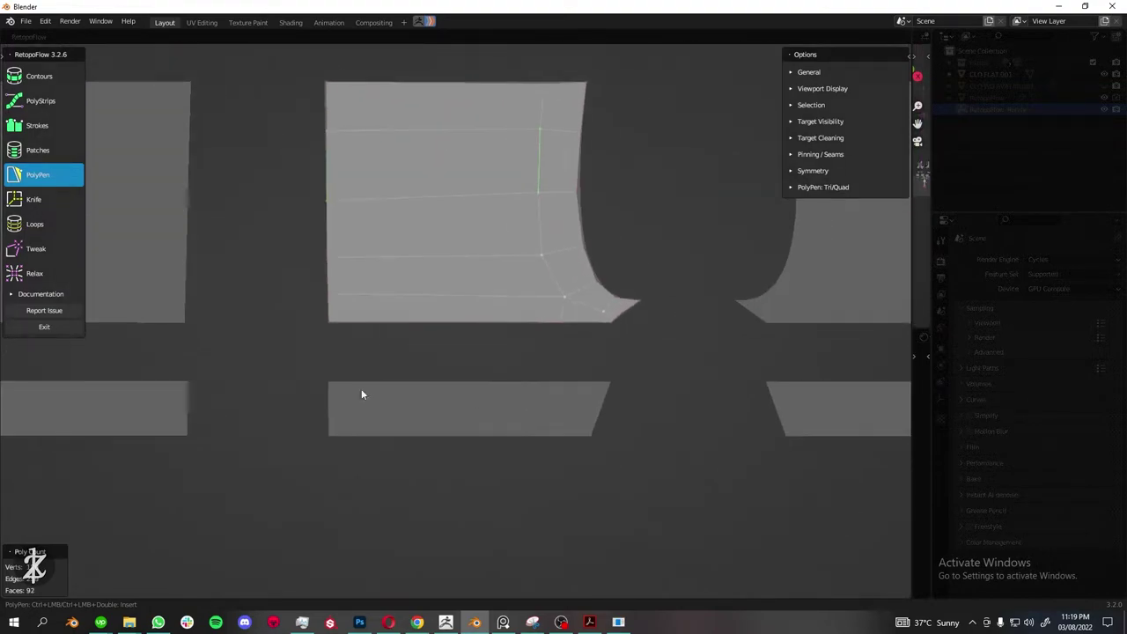
left_click(588, 431, "ctrl")
scroll(577, 388, "down", 5)
Exit RetopoFlow and add a Ctrl+R loop cut to the top piece.
left_click(44, 326)
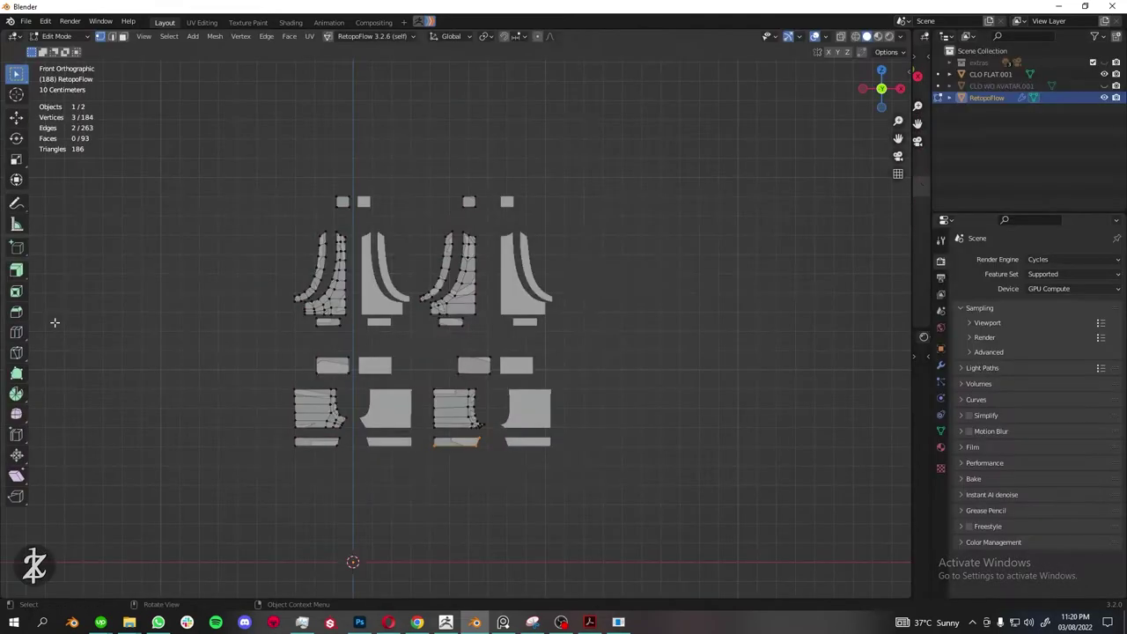
scroll(636, 194, "up", 3)
scroll(381, 209, "up", 3)
key("ctrl+r")
left_click(380, 229)
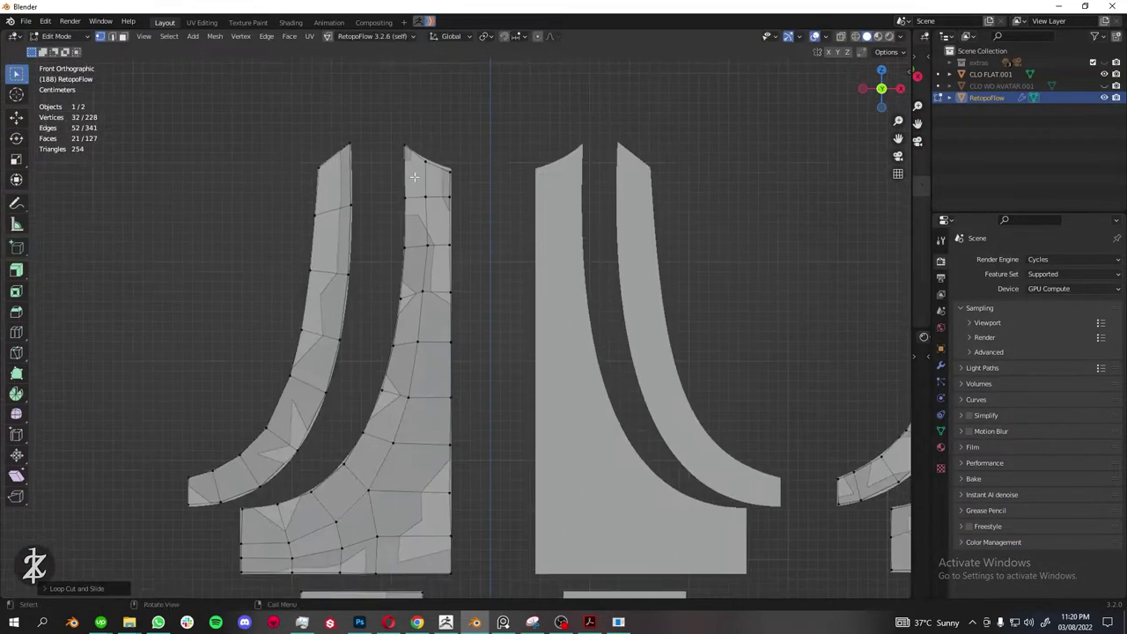
Add loop cuts along and across the curved strip.
left_click(333, 250)
scroll(352, 290, "down", 4, "ctrl")
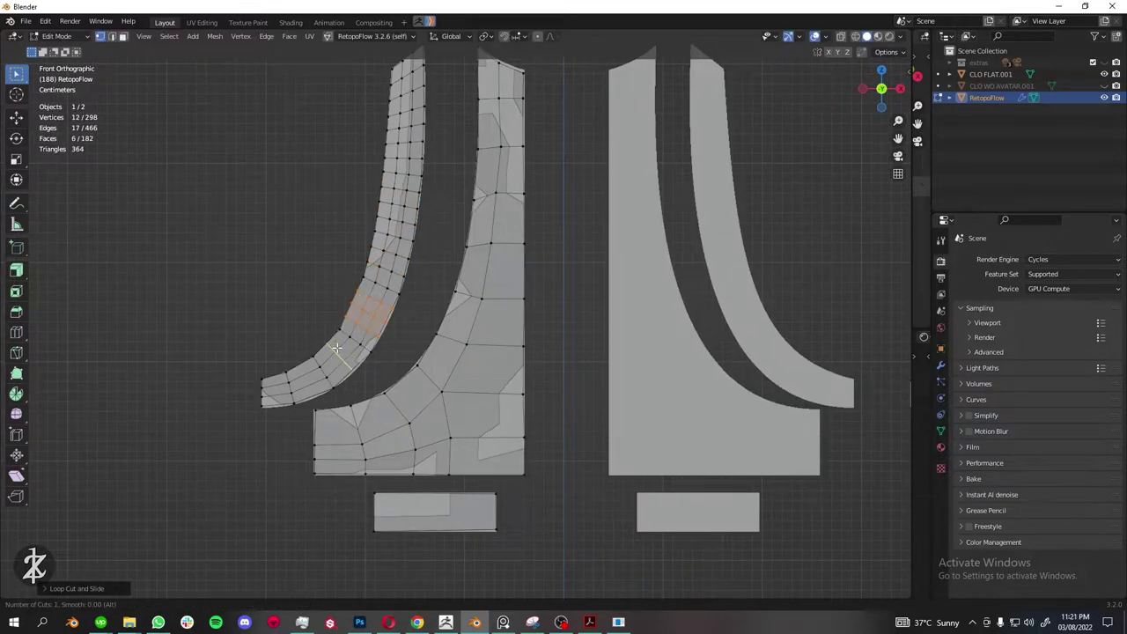
left_click(293, 381)
scroll(480, 183, "up", 3, "ctrl")
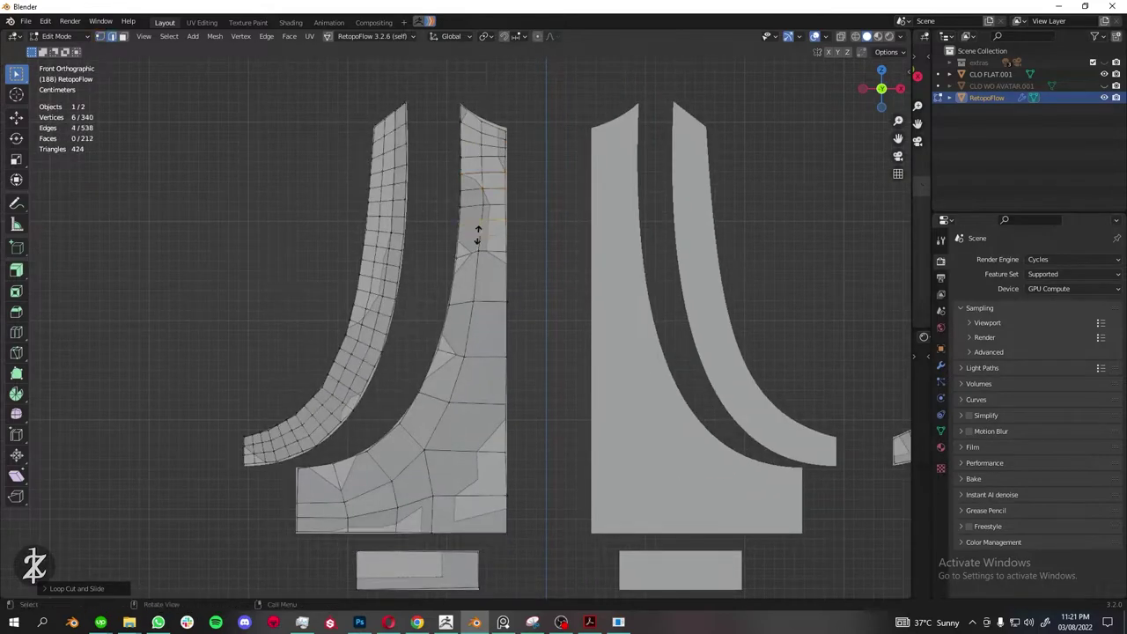
Add several loop cuts to the body piece.
left_click(464, 330)
scroll(472, 294, "down", 4, "ctrl")
left_click(455, 305)
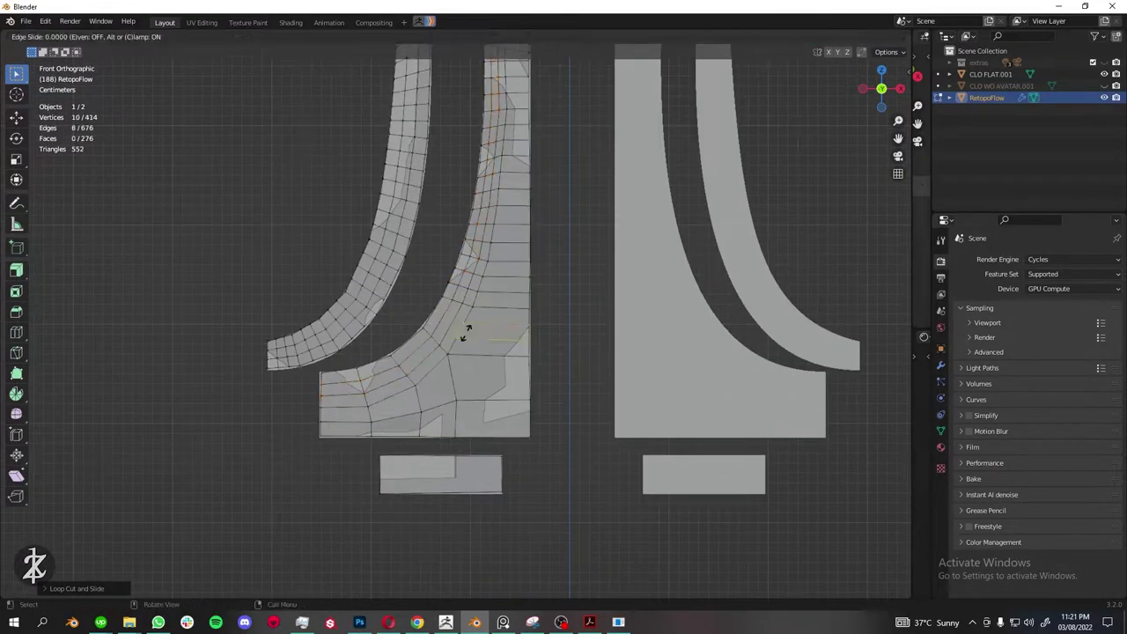
scroll(513, 299, "down", 4, "ctrl")
left_click(514, 299)
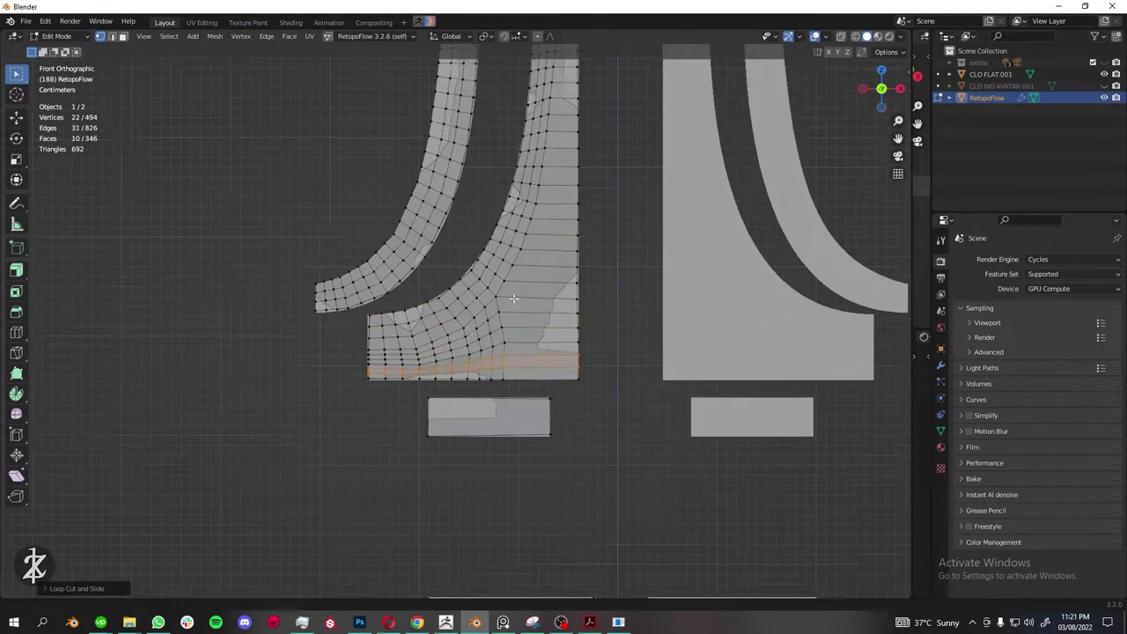
scroll(528, 265, "down", 4)
scroll(549, 247, "up", 4)
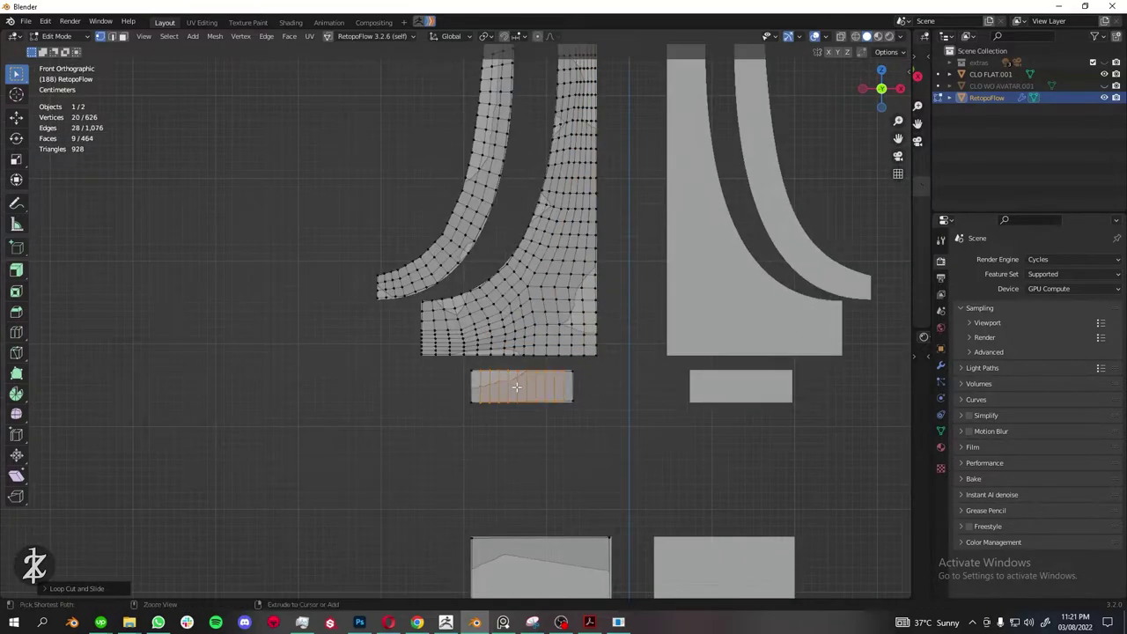
Loop-cut the small rectangle, then add four loop cuts to the lower rectangle.
left_click(516, 387)
scroll(519, 379, "down", 1, "ctrl")
scroll(533, 365, "down", 4, "ctrl")
left_click(536, 391)
scroll(546, 375, "down", 5, "ctrl")
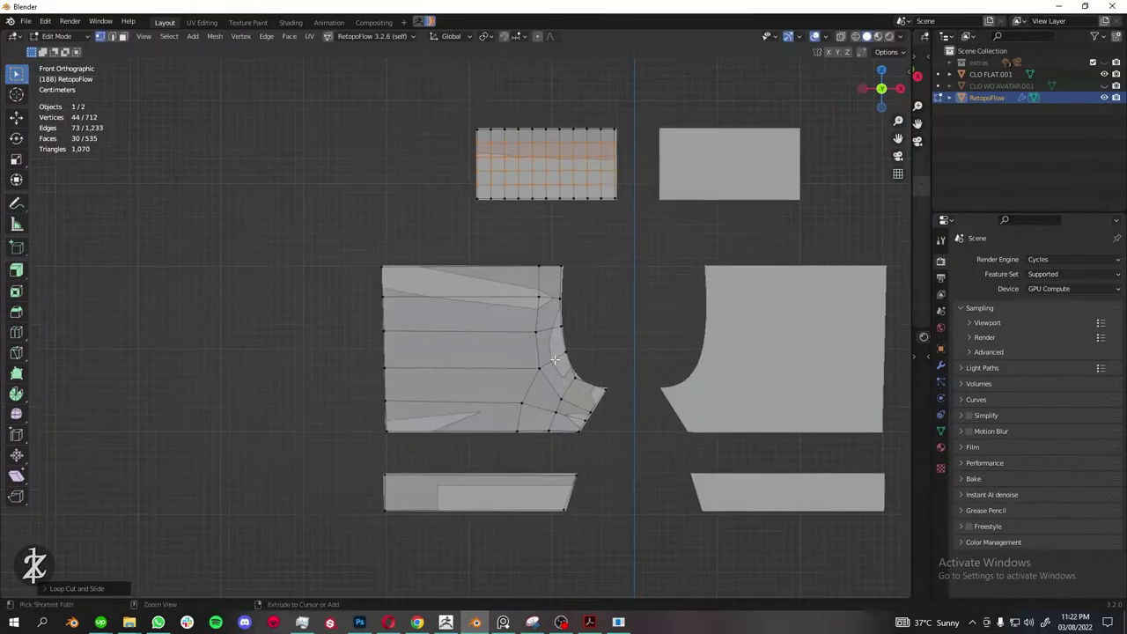
Add loops around the shorts' curved corner, many horizontal loops across it, and along the hem strip.
left_click(579, 407)
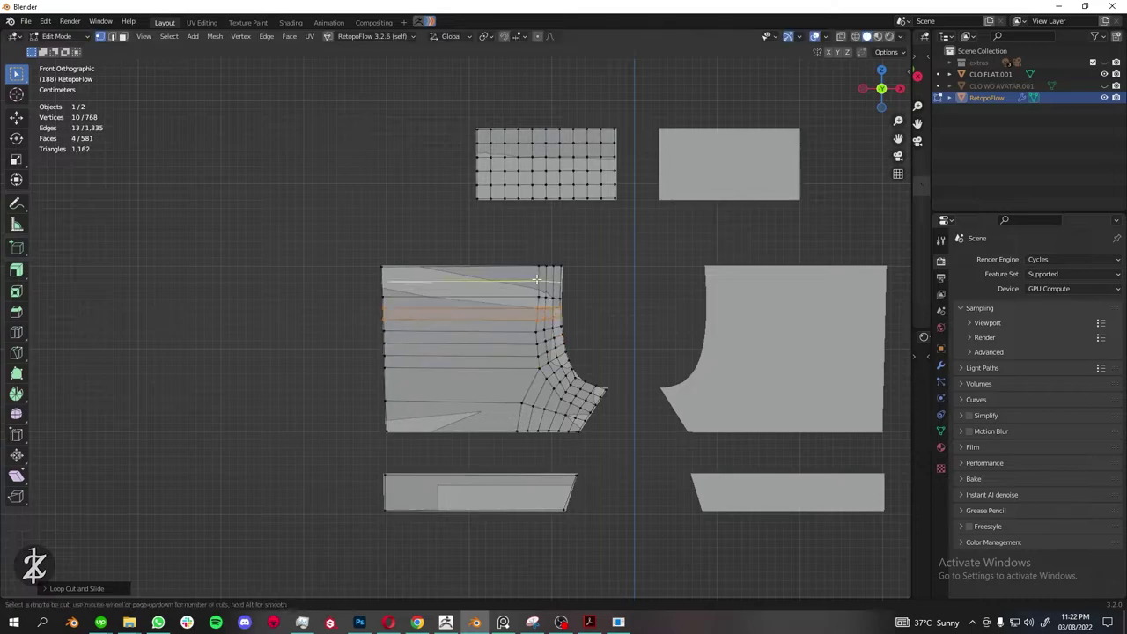
left_click(532, 387)
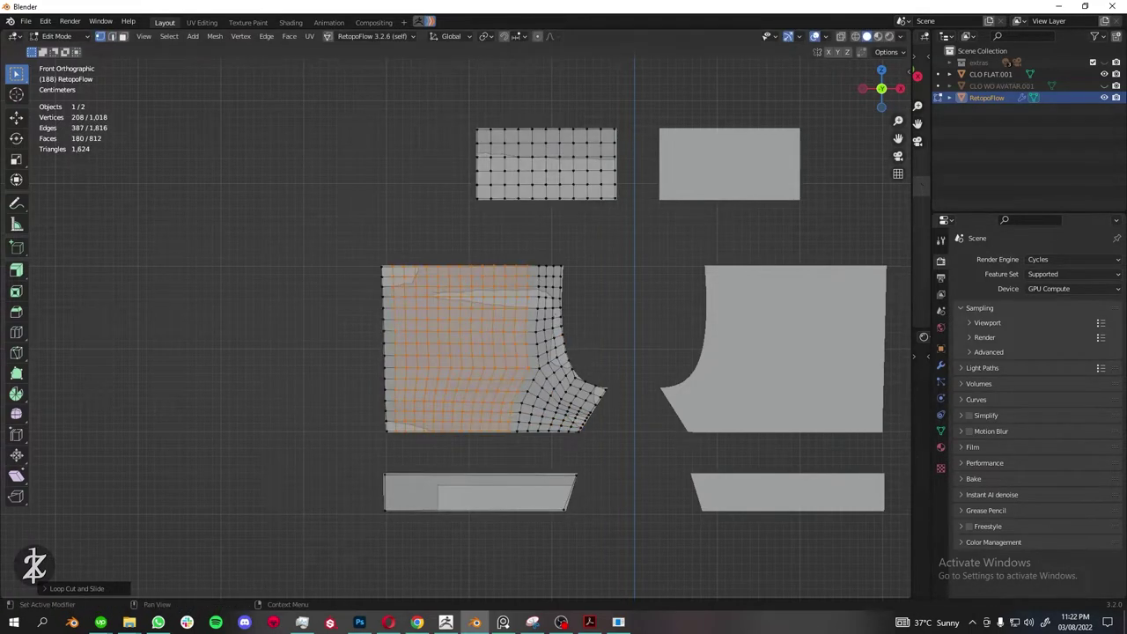
scroll(438, 443, "down", 2)
scroll(438, 443, "up", 2)
left_click(481, 420)
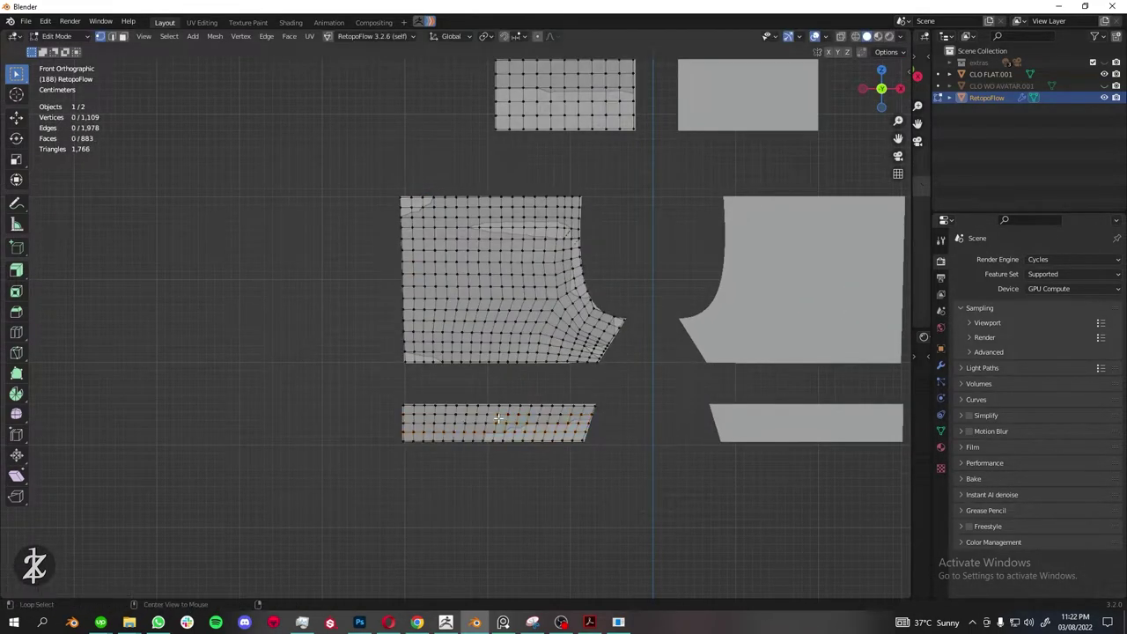
scroll(498, 419, "down", 3)
Loop-cut the small square and add lengthwise and crosswise loops to the second curved strip.
mouse_move(662, 376)
middle_mouse_down("shift")
mouse_move(574, 256)
mouse_move(516, 248)
middle_mouse_up("shift")
left_click(572, 258)
left_click(515, 249)
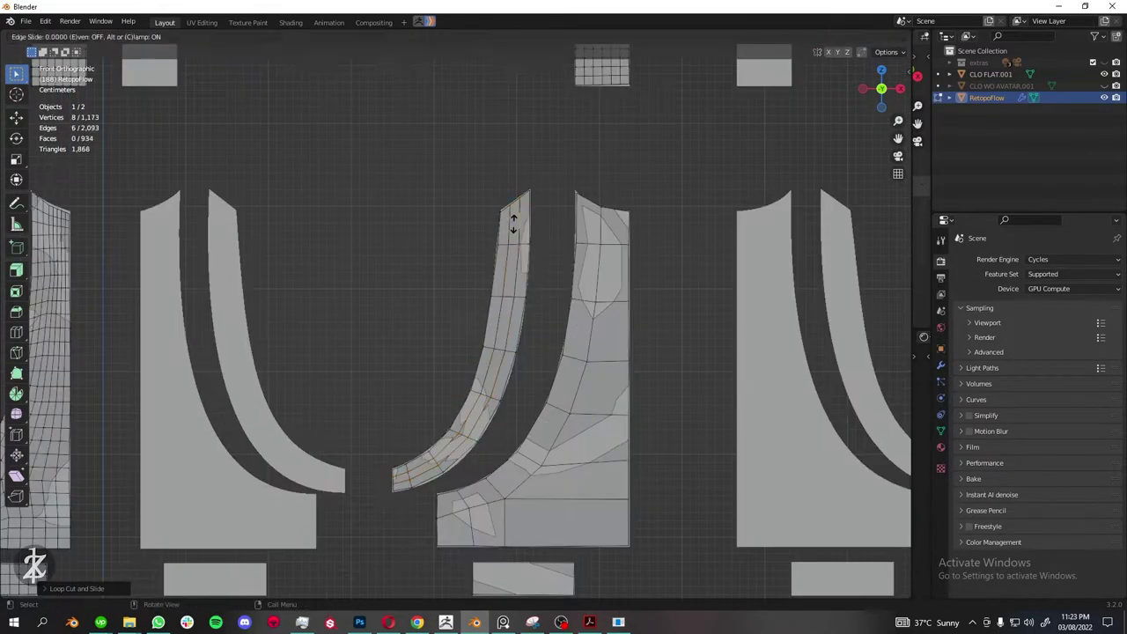
left_click(502, 321)
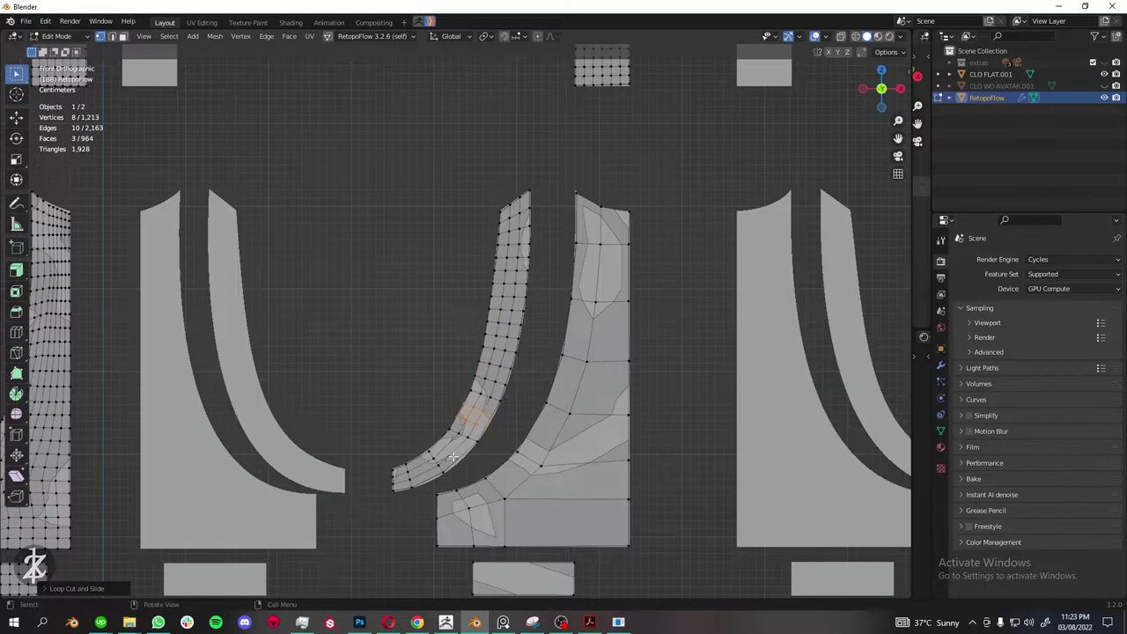
Subdivide the second top's body piece, left block and remaining piece with four and eight loop cuts.
left_click(595, 331)
middle_click_drag(580, 386, 608, 273, "shift")
left_click(587, 325)
middle_click_drag(588, 326, 595, 292, "shift")
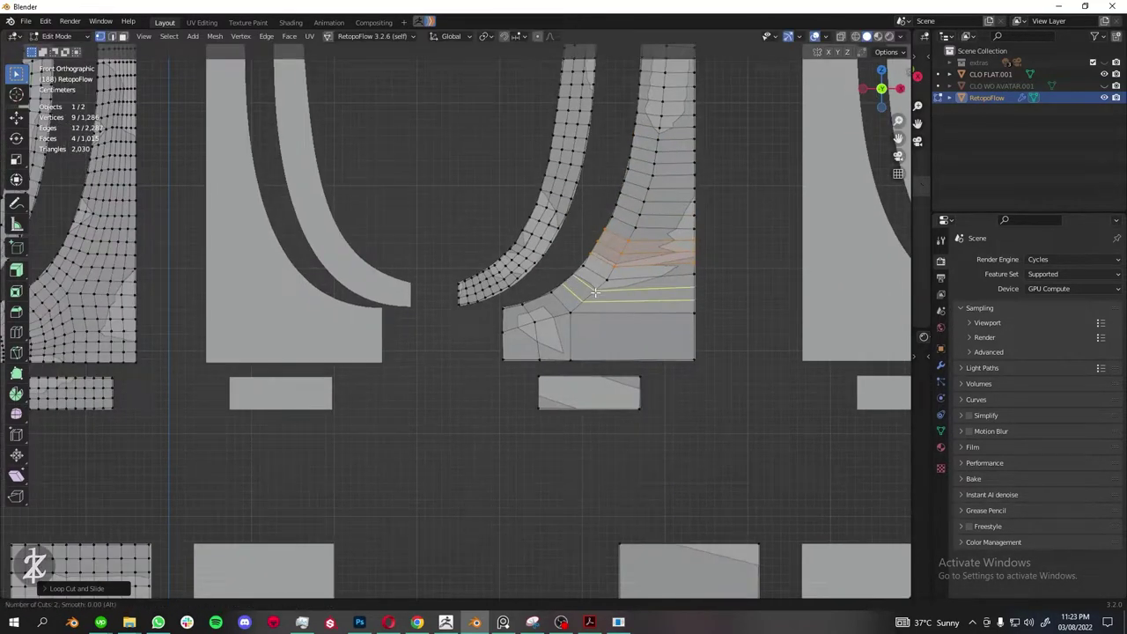
left_click(532, 325)
left_click(637, 313)
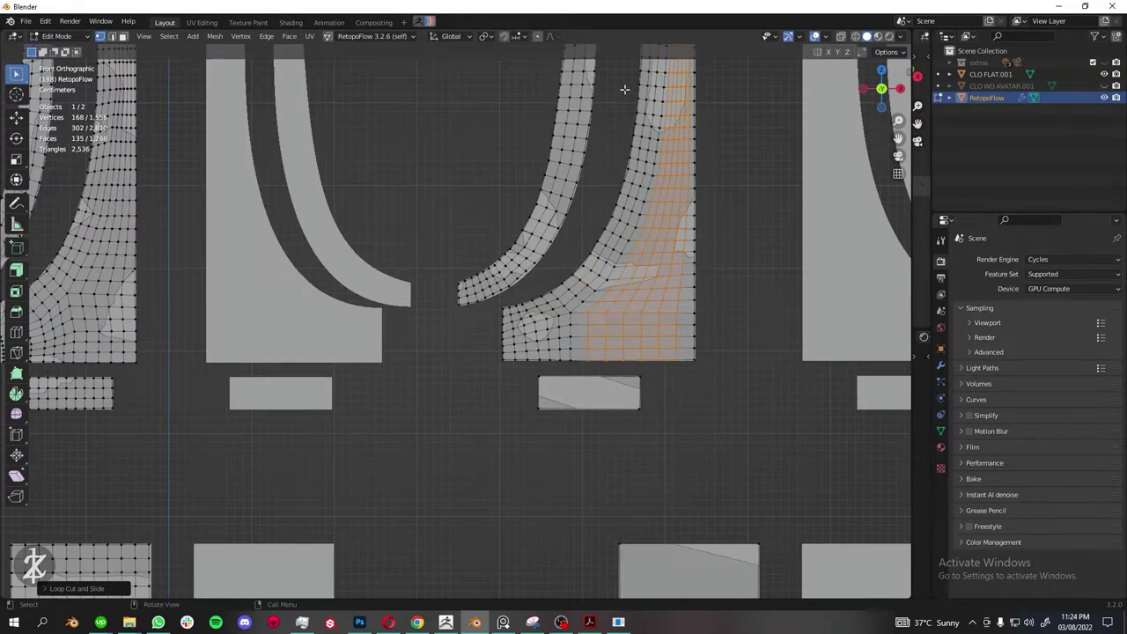
mouse_move(625, 89)
middle_mouse_down("shift")
mouse_move(528, 238)
mouse_move(647, 199)
middle_mouse_up("shift")
left_click(533, 255)
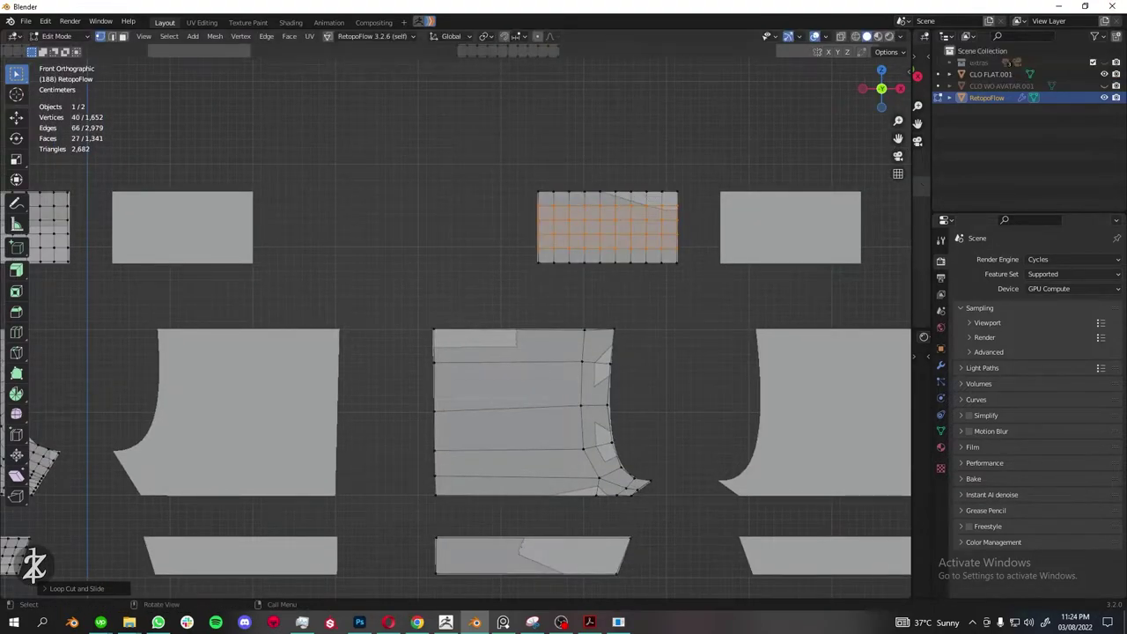
Add horizontal loops across the second shorts piece and vertical loops to its hem strip.
middle_click_drag(614, 483, 607, 380, "shift")
scroll(574, 241, "up", 7)
left_click(574, 240)
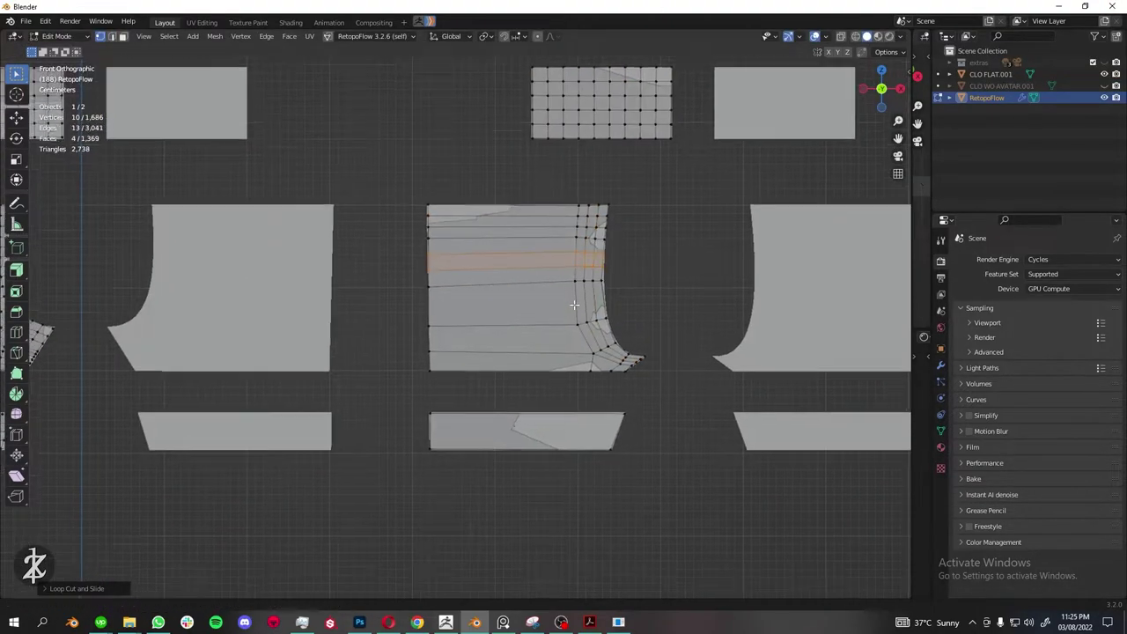
middle_click_drag(574, 240, 581, 167, "shift")
scroll(609, 222, "up", 4)
scroll(610, 222, "down", 3)
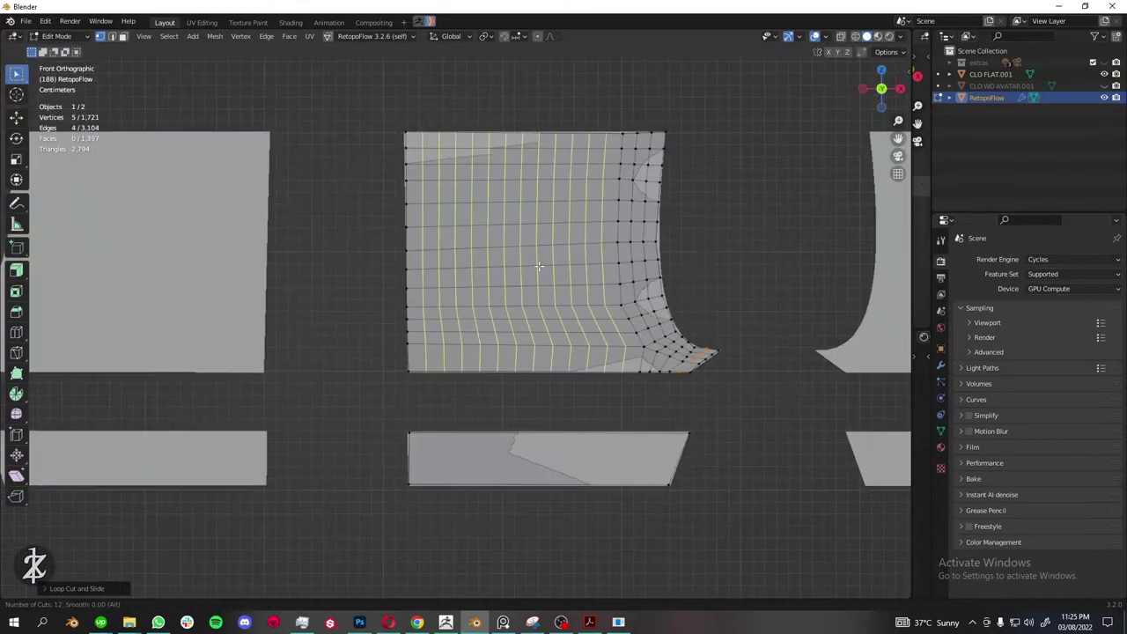
middle_click_drag(581, 369, 581, 207, "shift")
left_click(564, 268)
scroll(566, 300, "down", 3)
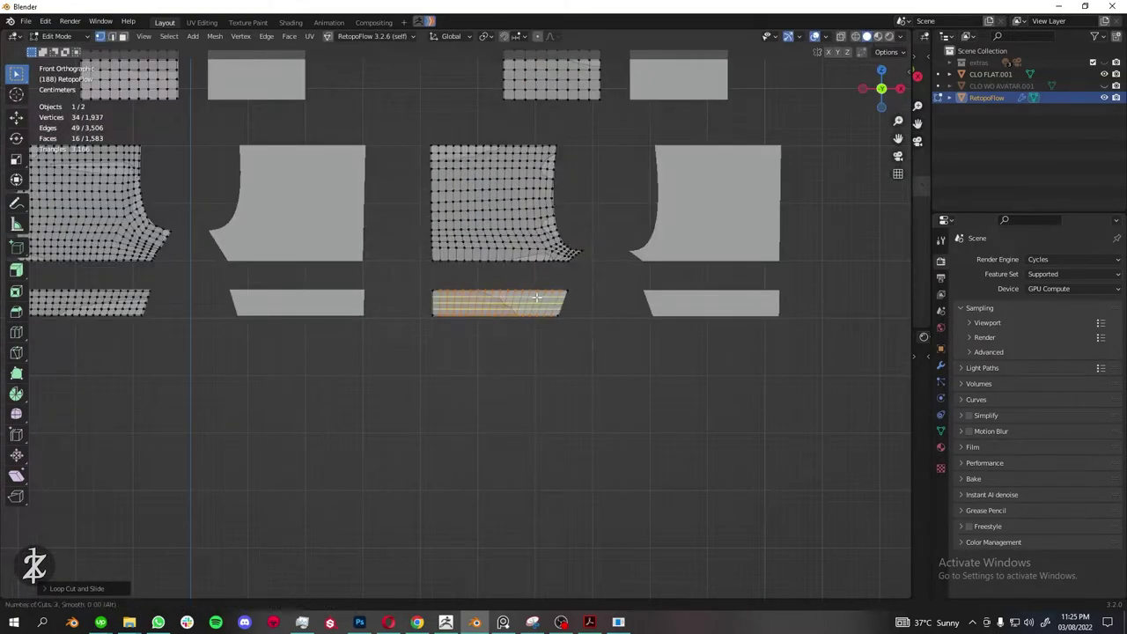
scroll(536, 298, "up", 2)
scroll(536, 298, "up", 4)
scroll(536, 298, "down", 10)
Replace the retopo mesh's Mirror and Displace modifiers with a new Mirror modifier and apply it.
key("Tab")
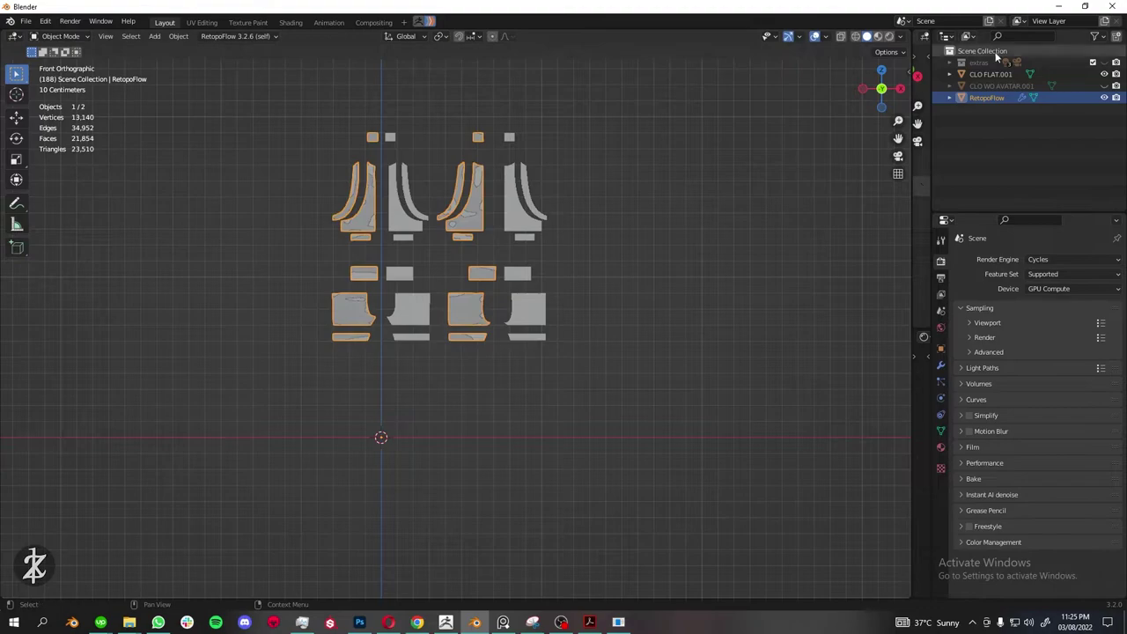
left_click(940, 365)
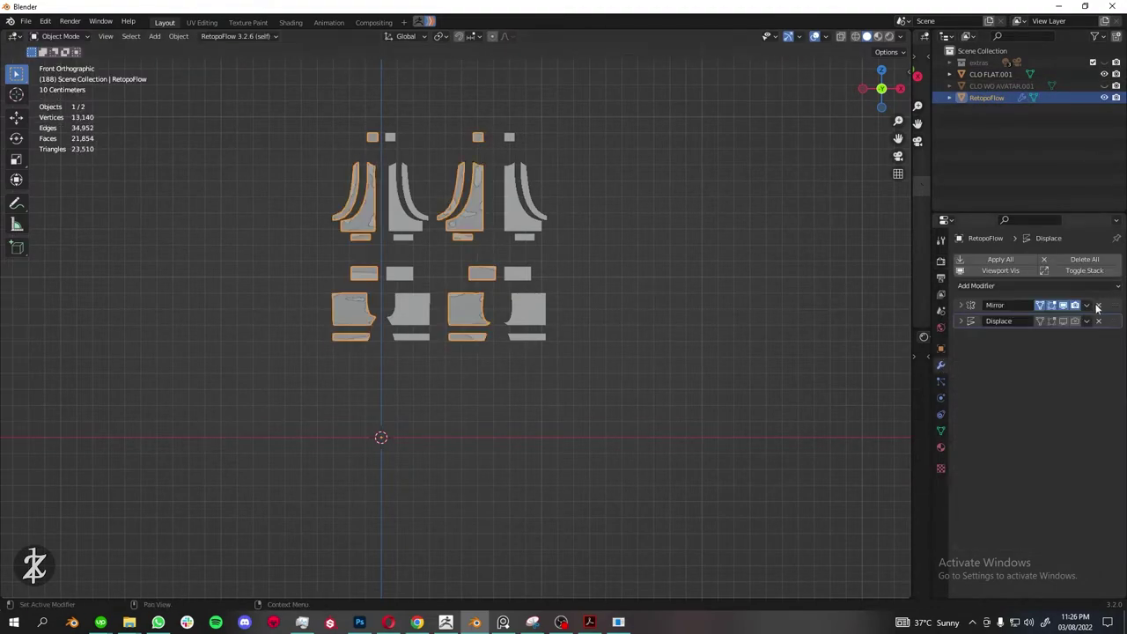
left_click(1097, 306)
left_click(1097, 306)
left_click(1076, 259)
left_click(898, 408)
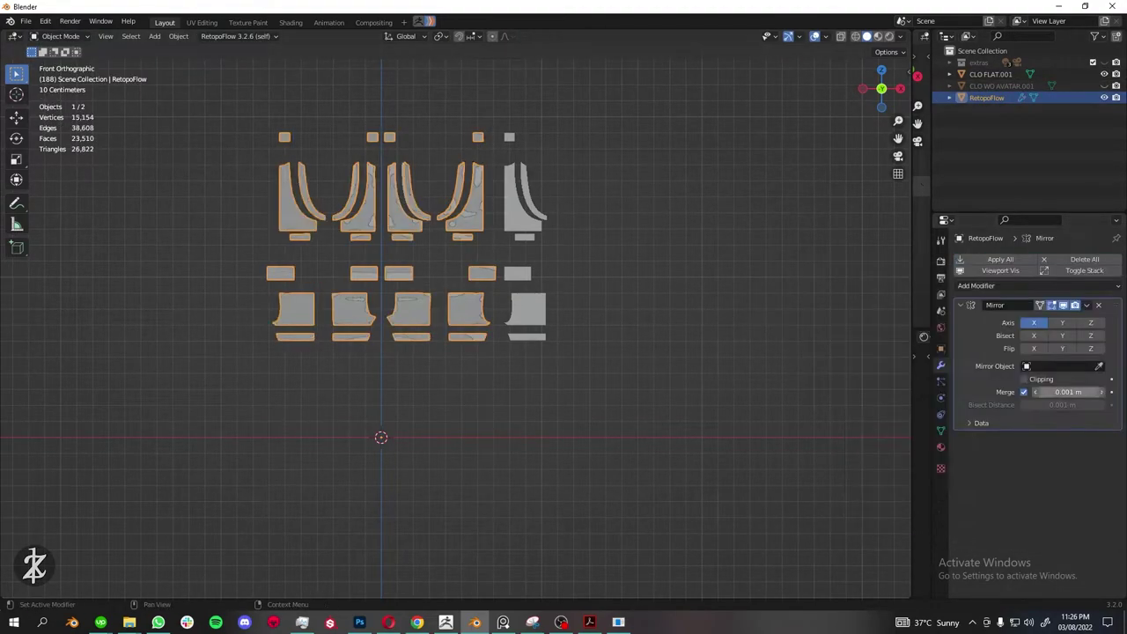
left_click(1098, 304)
Line up the mirrored retopo pieces with the reference pattern pieces along the X axis.
key("Tab")
scroll(397, 335, "up", 3)
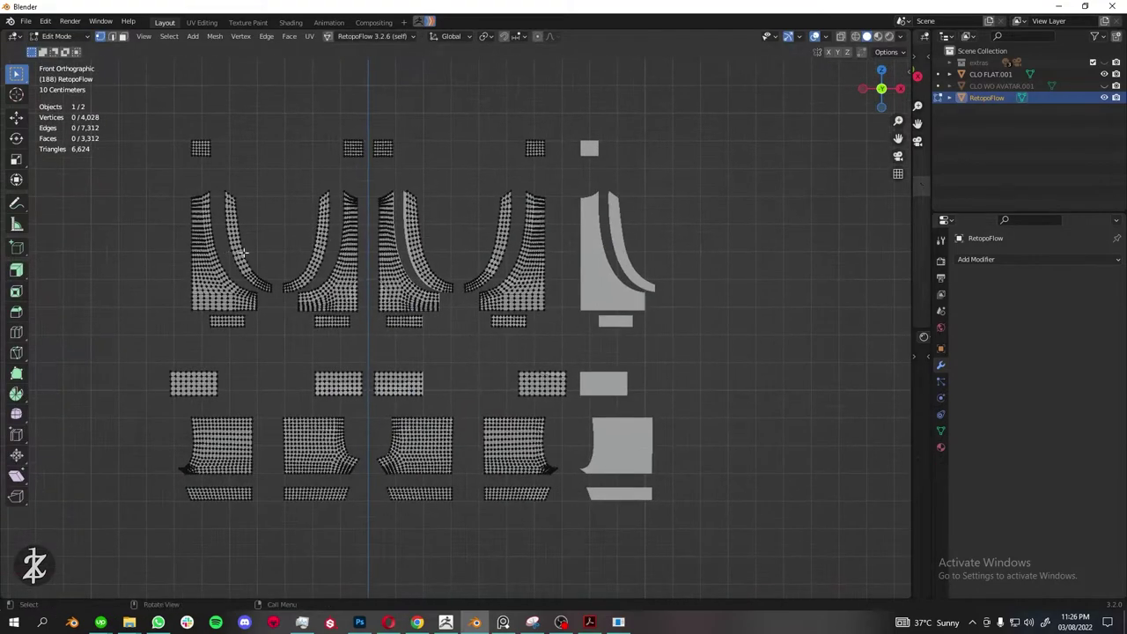
key("l")
key("l")
left_click_drag(273, 345, 662, 352)
key("l")
left_click_drag(670, 461, 662, 461)
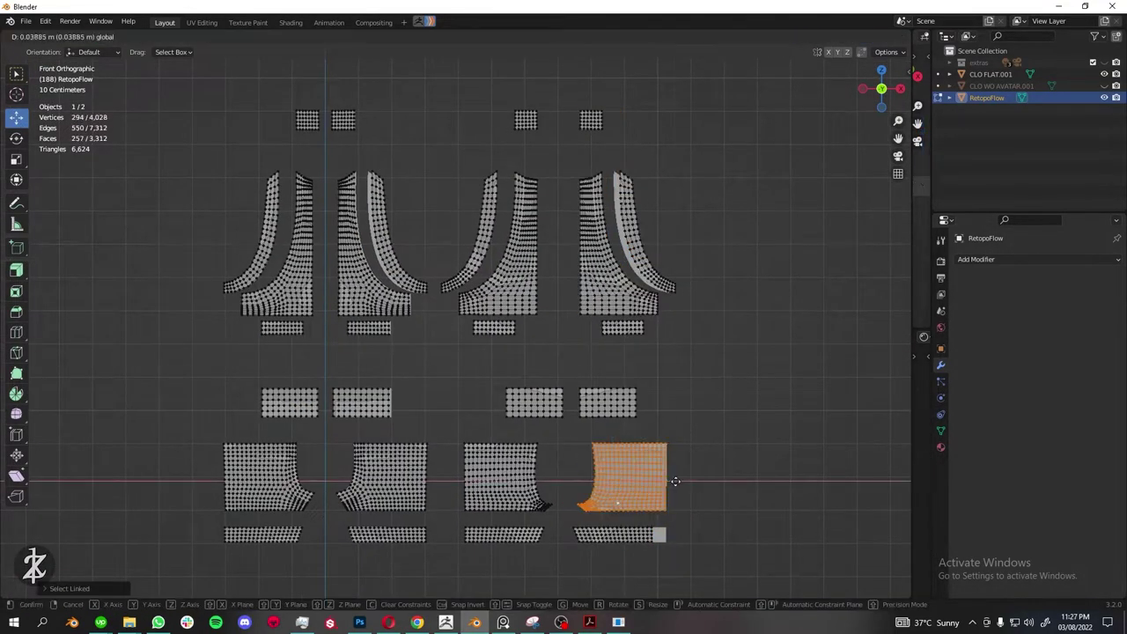
left_click_drag(669, 535, 662, 535)
key("l")
left_click_drag(673, 246, 682, 246)
left_click(683, 245)
Select the remaining connected pieces, then add a Surface Deform modifier to the retopo mesh in object mode.
key("l")
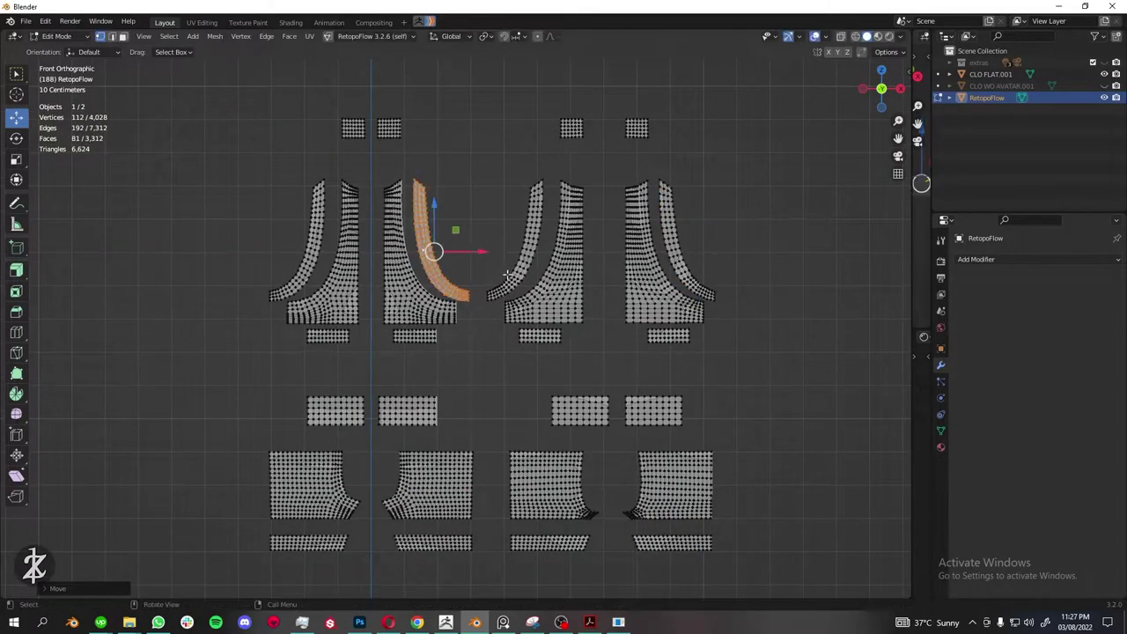
scroll(530, 156, "down", 2)
scroll(430, 422, "up", 2)
key("l")
left_click(57, 36)
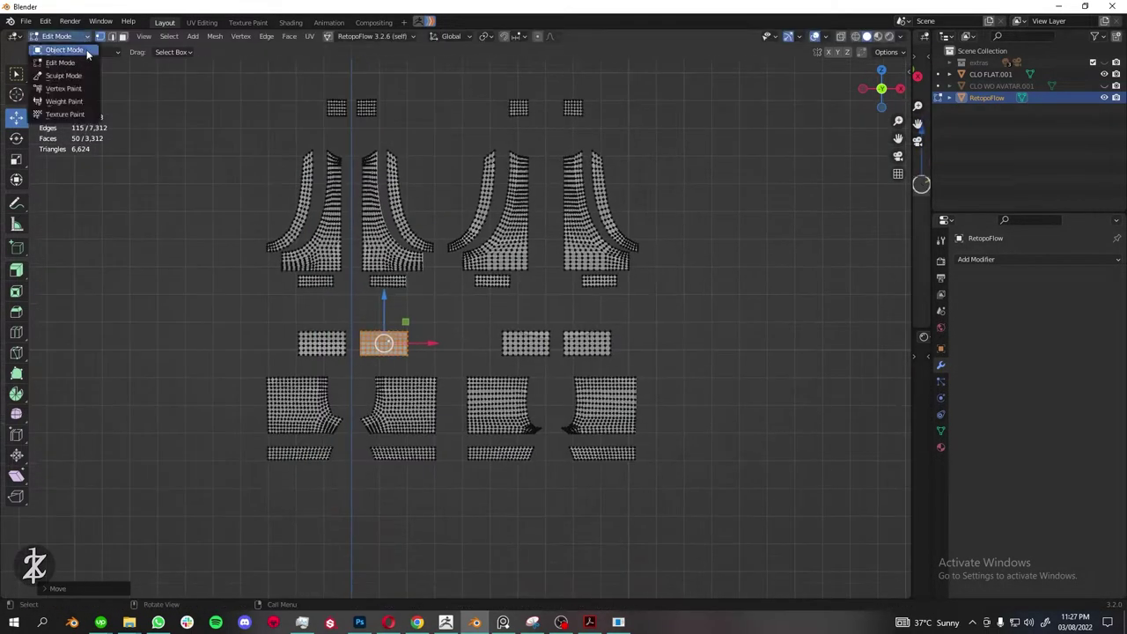
left_click(53, 49)
left_click(975, 259)
left_click(982, 482)
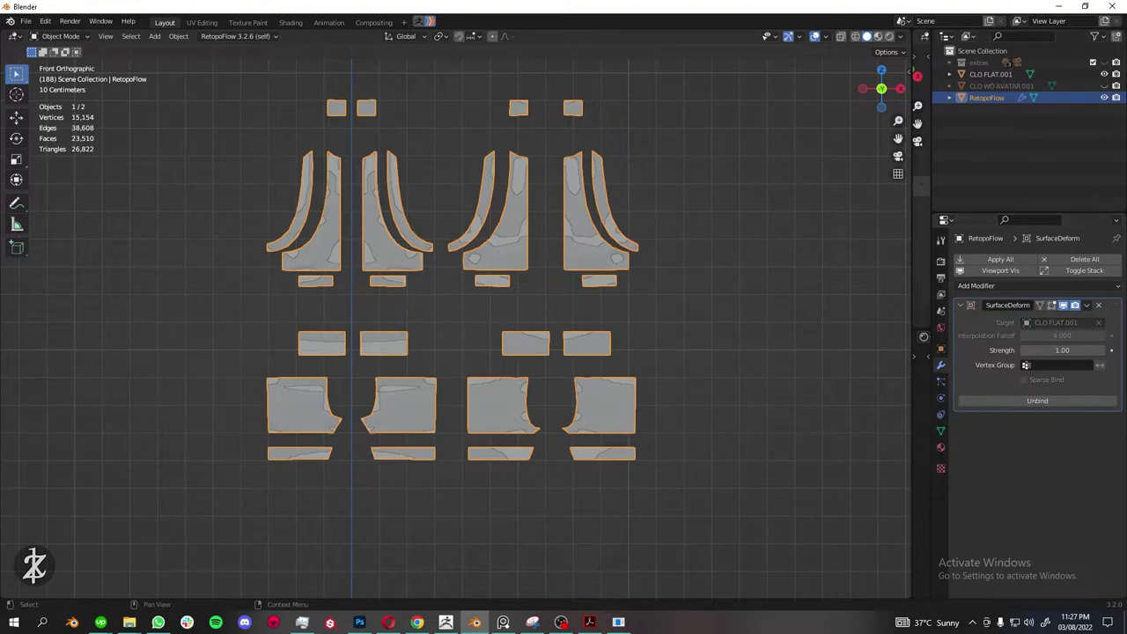
Join CLO WO AVATAR.001 into CLO FLAT.001 as a shape key with Join as Shapes.
left_click(1104, 74)
left_click(990, 74)
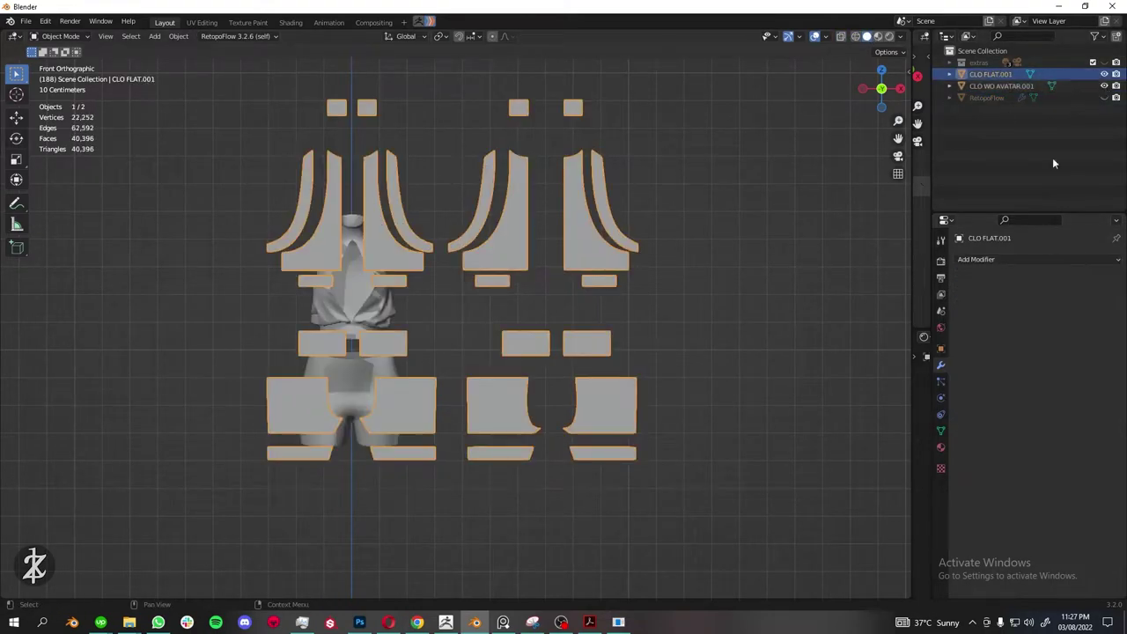
left_click(940, 431)
left_click(986, 278)
left_click(961, 350)
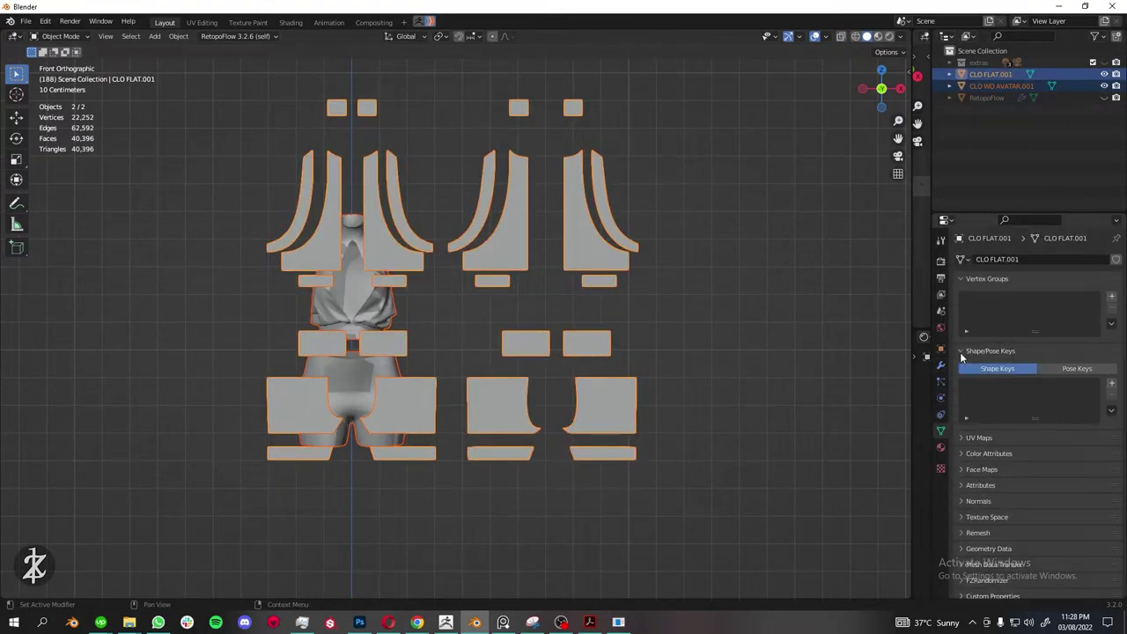
left_click(1112, 414)
left_click(996, 475)
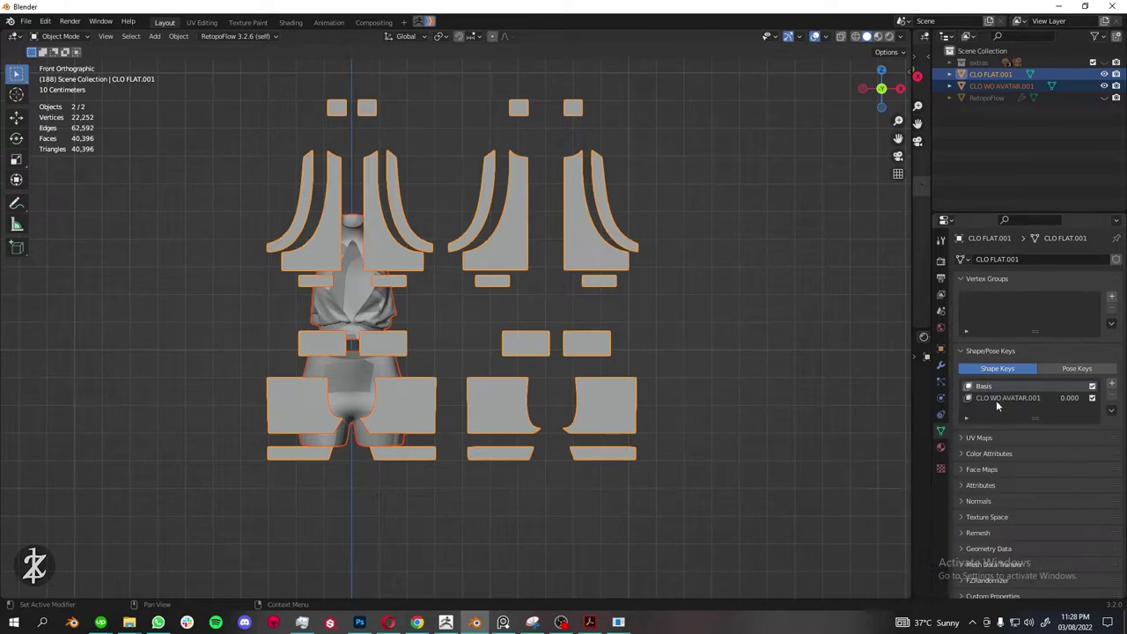
Hide CLO FLAT.001, then unhide and select the RetopoFlow garment mesh.
left_click(1103, 74)
left_click(1104, 98)
left_click(999, 97)
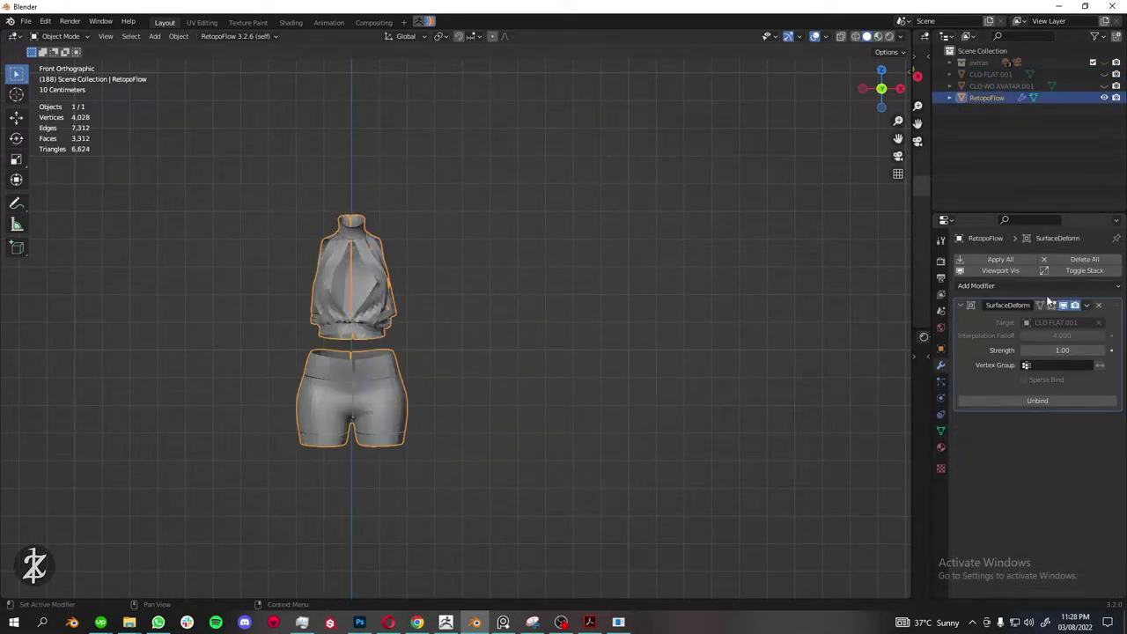
Remove the SurfaceDeform modifier and enter Edit Mode on the retopo shorts, isolating the waistband piece.
left_click(1098, 304)
middle_click_drag(528, 308, 396, 290)
key("Tab")
key("l")
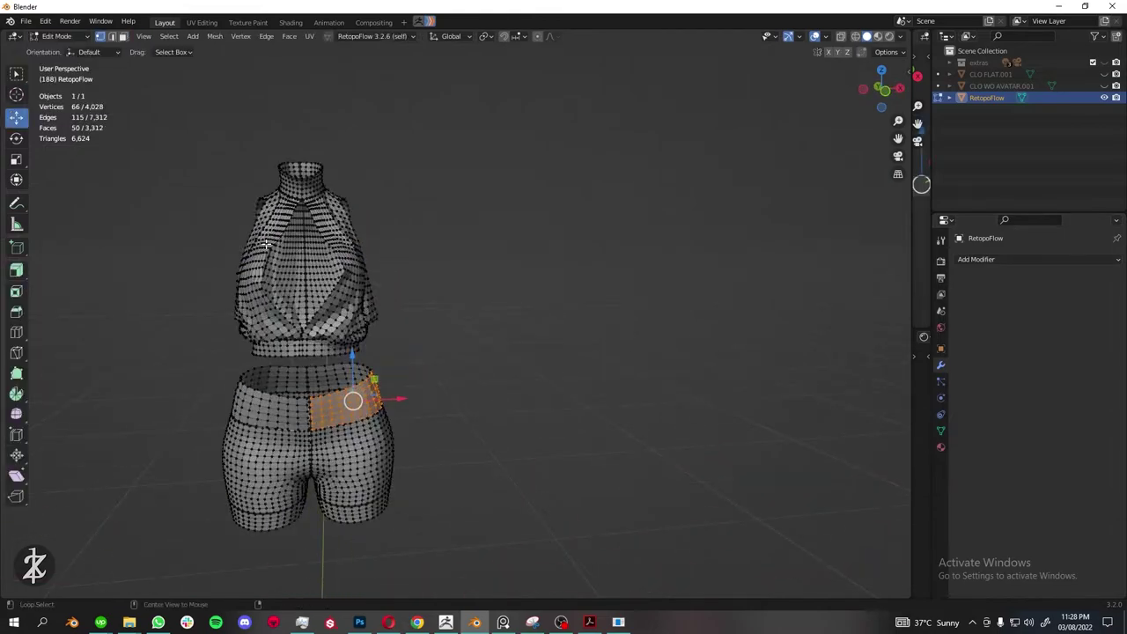
scroll(316, 262, "up", 3)
key("a")
Merge the back-seam vertex pairs at center to close the first gap.
middle_click_drag(316, 262, 379, 387)
key("alt+a")
scroll(382, 170, "up", 8)
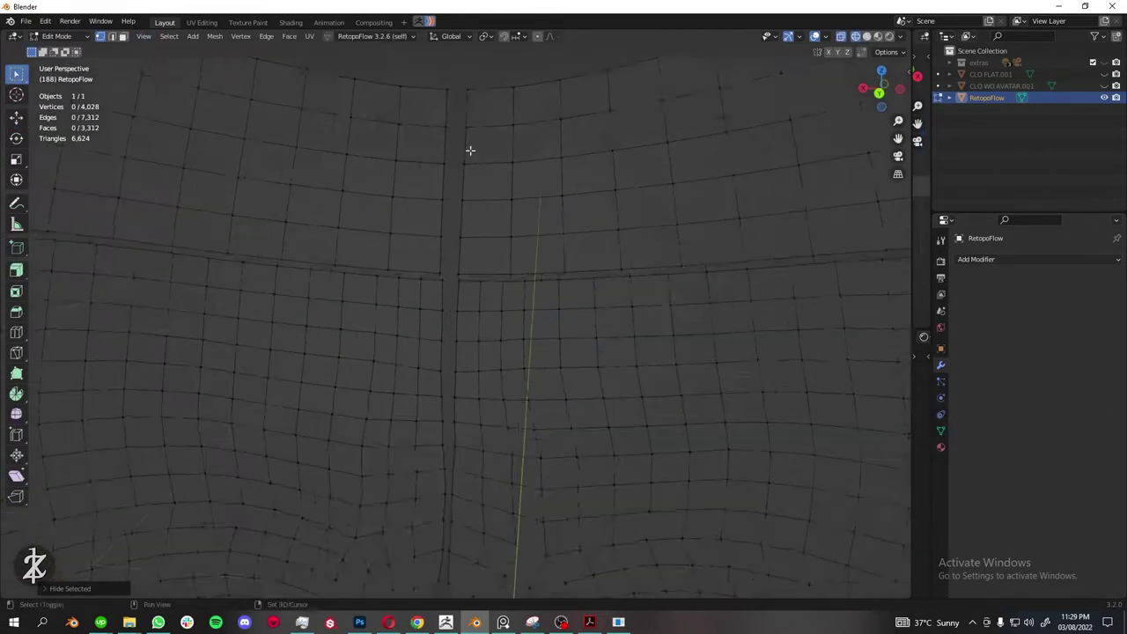
key("m")
left_click(482, 221)
middle_click_drag(428, 406, 414, 274)
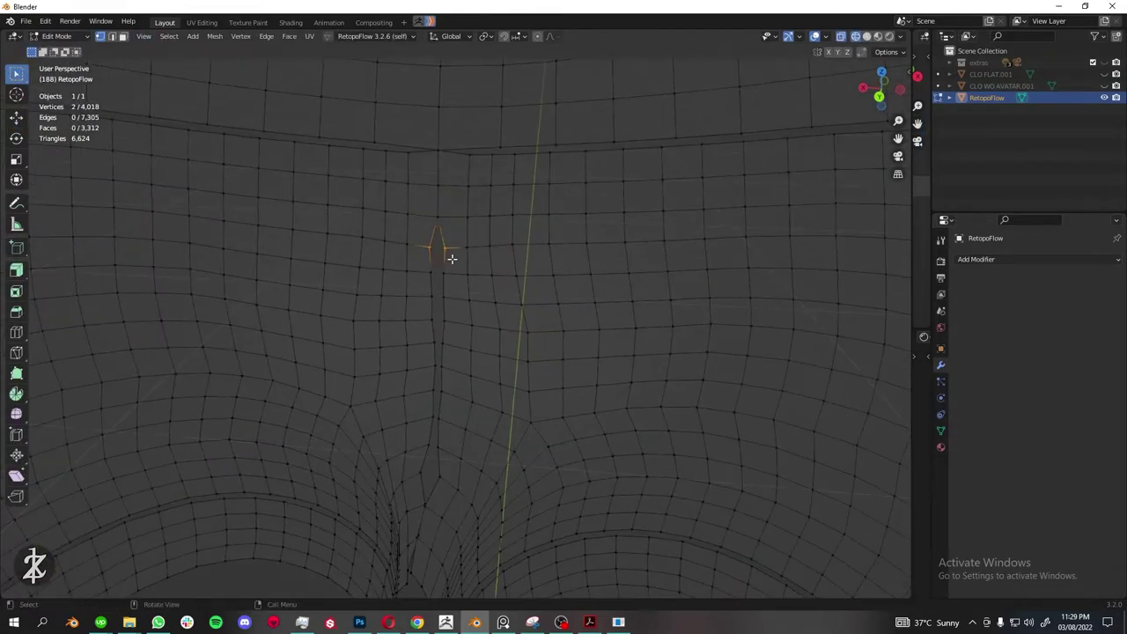
key("m")
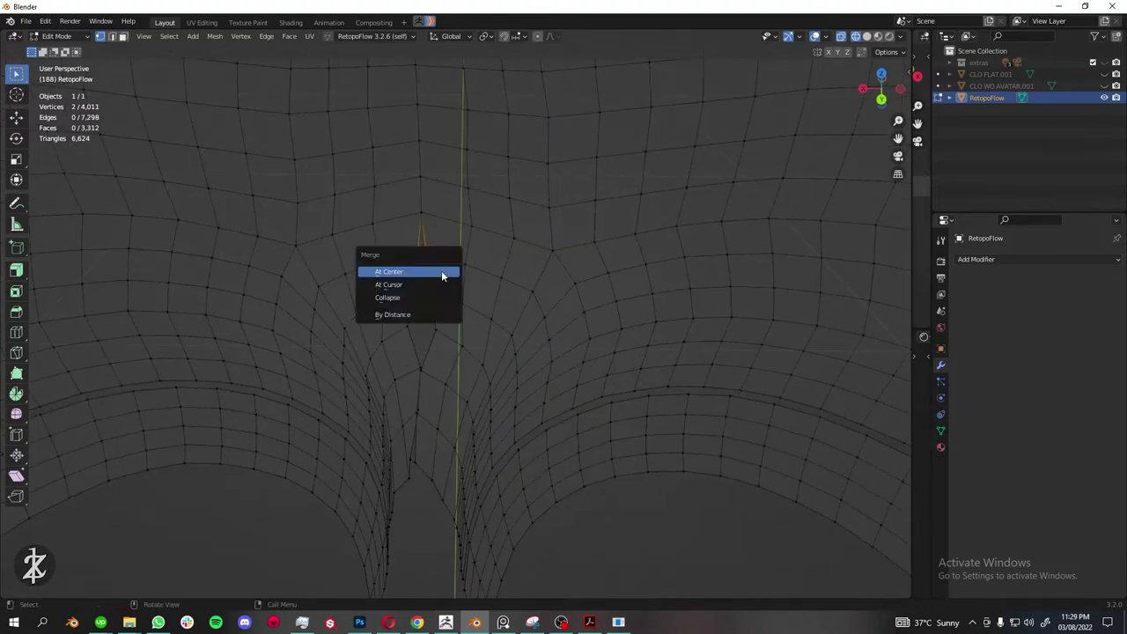
left_click(441, 270)
Add an edge loop across the shorts with a loop cut.
scroll(449, 356, "down", 5)
scroll(462, 352, "up", 5)
key("ctrl+r")
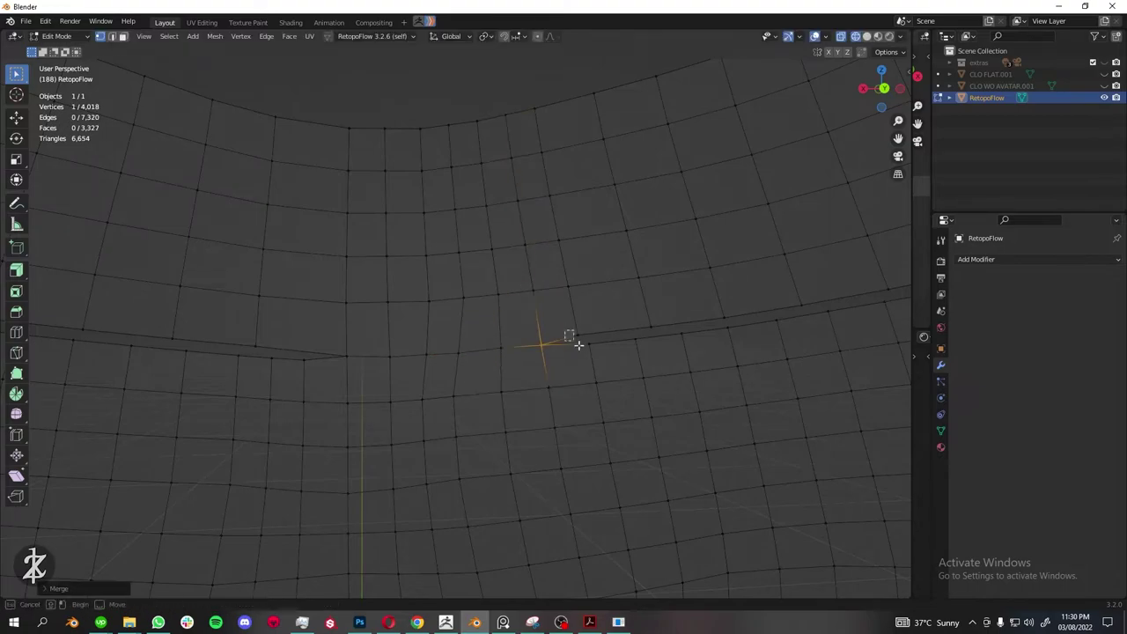
middle_click_drag(709, 331, 558, 385)
left_click(611, 347)
left_click(682, 367)
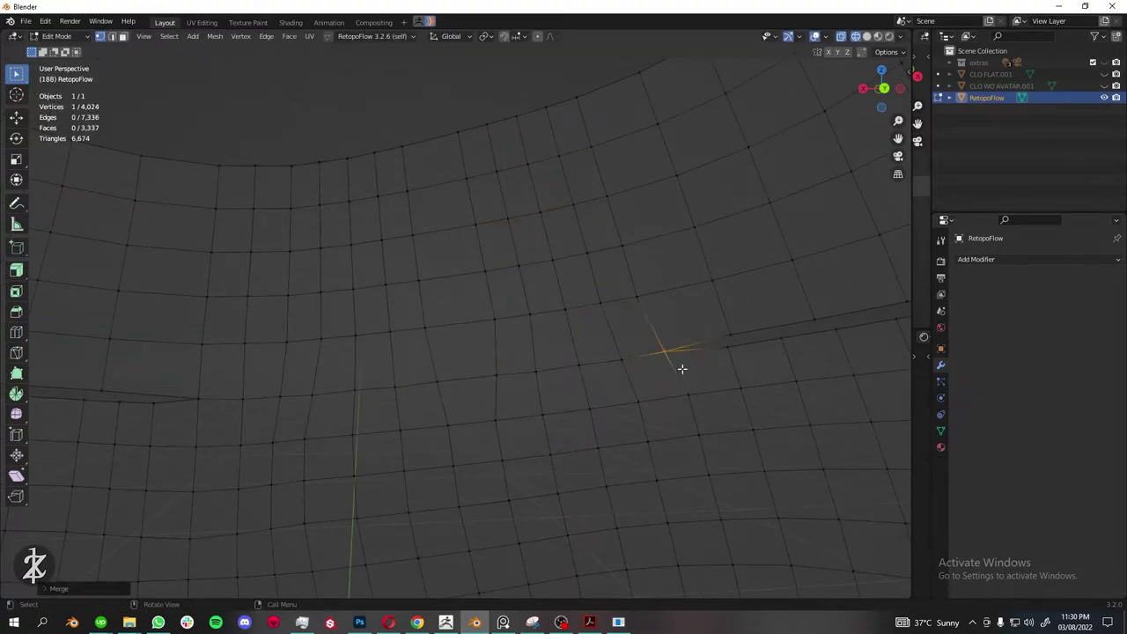
middle_click_drag(681, 367, 565, 353)
Add a second edge loop along the seam.
key("m")
right_click(710, 318, "ctrl")
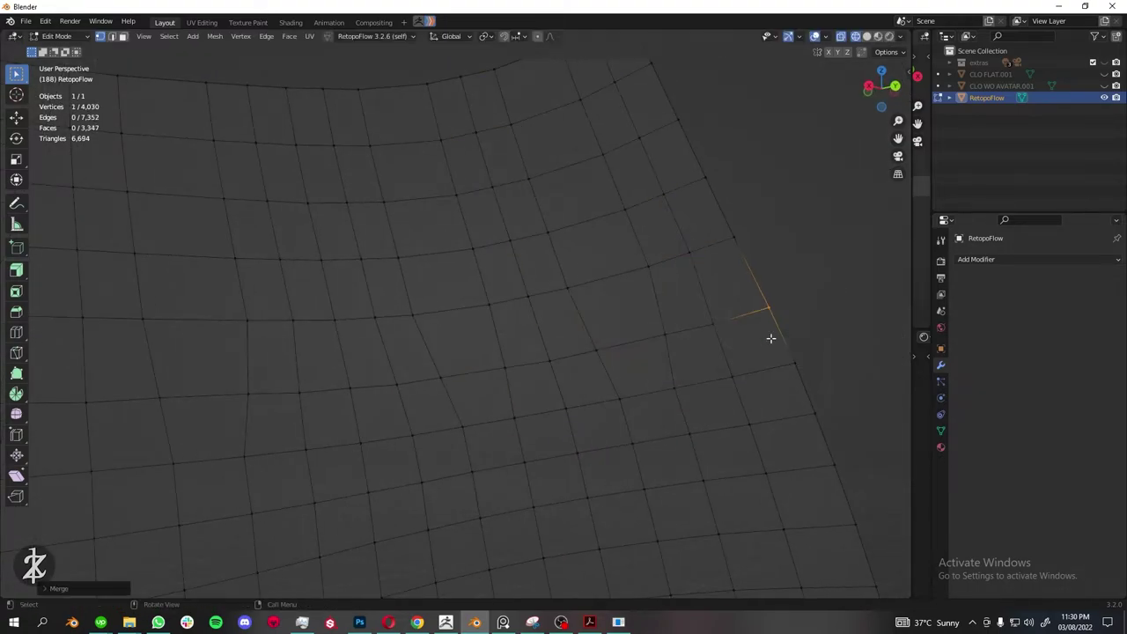
scroll(770, 338, "down", 5)
middle_click_drag(598, 390, 614, 383)
middle_click_drag(759, 382, 656, 339)
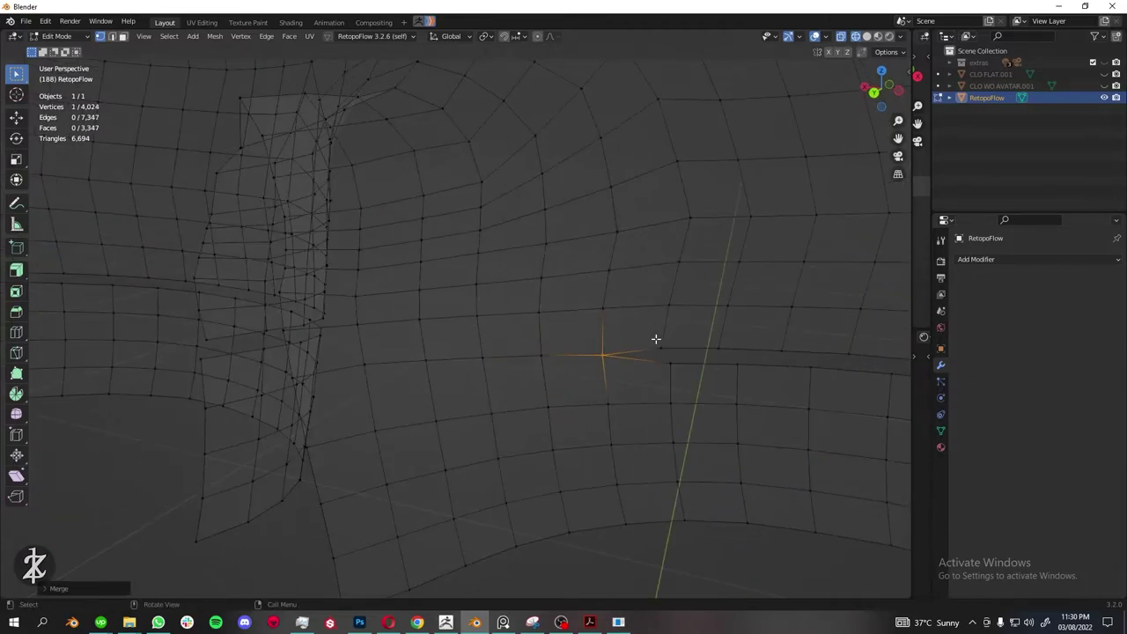
middle_click_drag(815, 382, 666, 378)
key("ctrl+r")
left_click(563, 385)
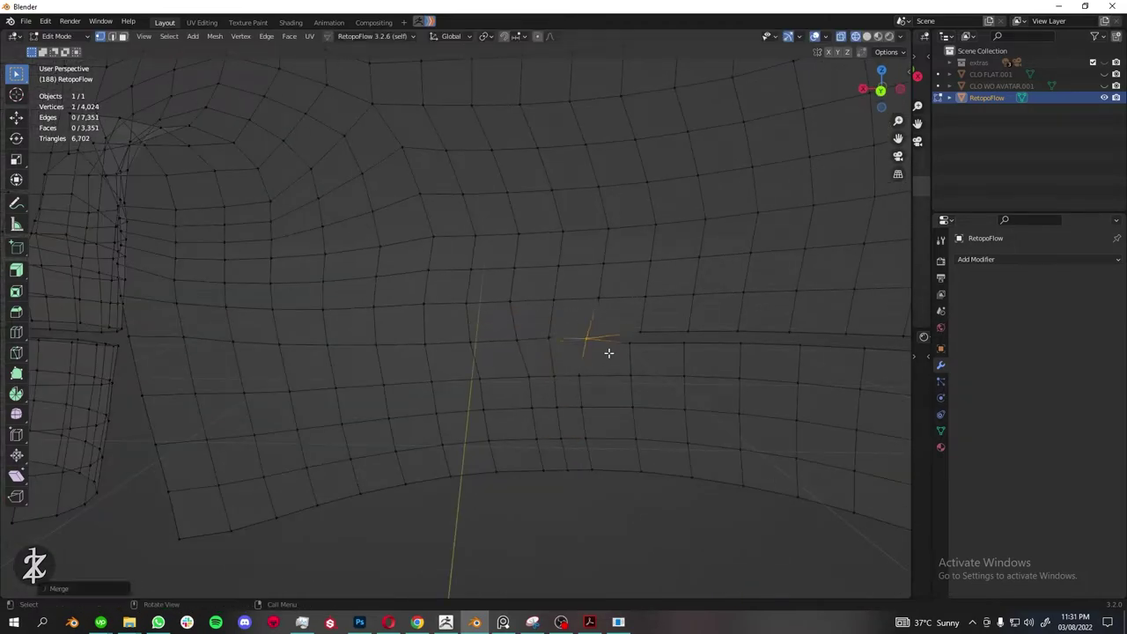
middle_click_drag(757, 355, 471, 346)
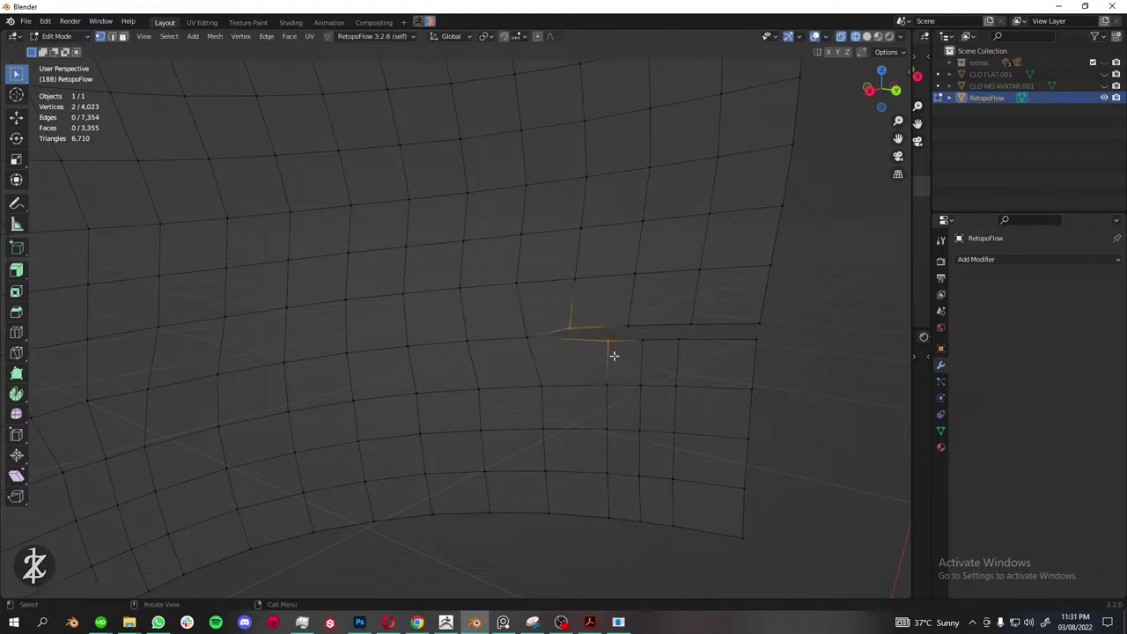
scroll(616, 344, "down", 5)
scroll(463, 380, "up", 5)
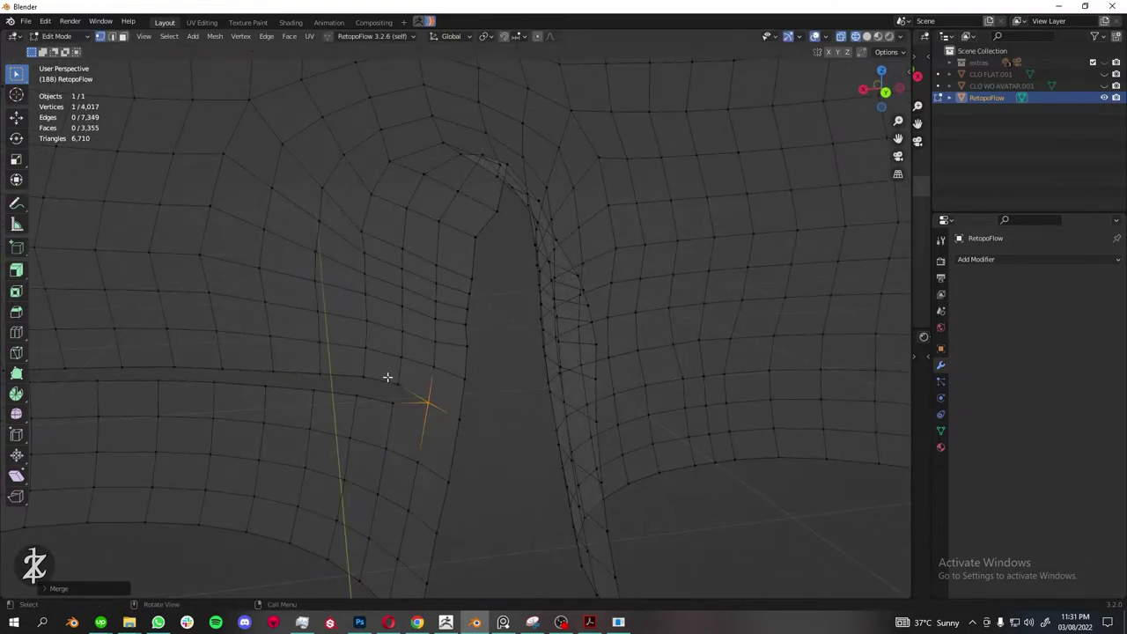
Try merging the stray crotch-seam vertices into one, then undo those merges.
mouse_move(321, 393)
middle_mouse_down()
mouse_move(369, 364)
mouse_move(480, 359)
middle_mouse_up()
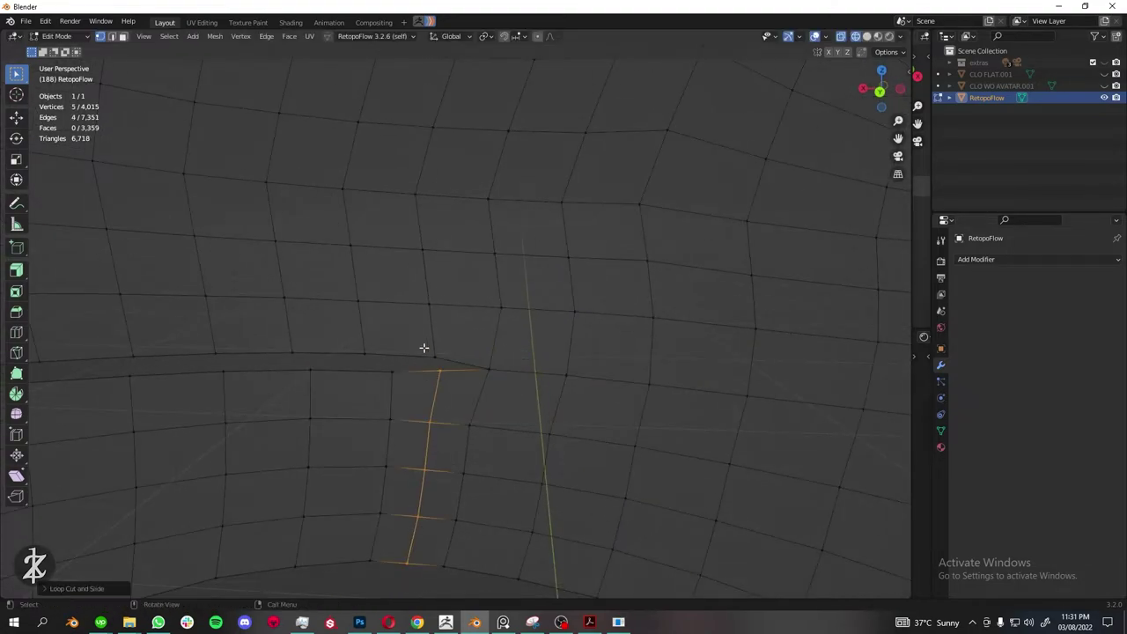
middle_click_drag(315, 385, 402, 335)
key("m")
left_click(643, 322)
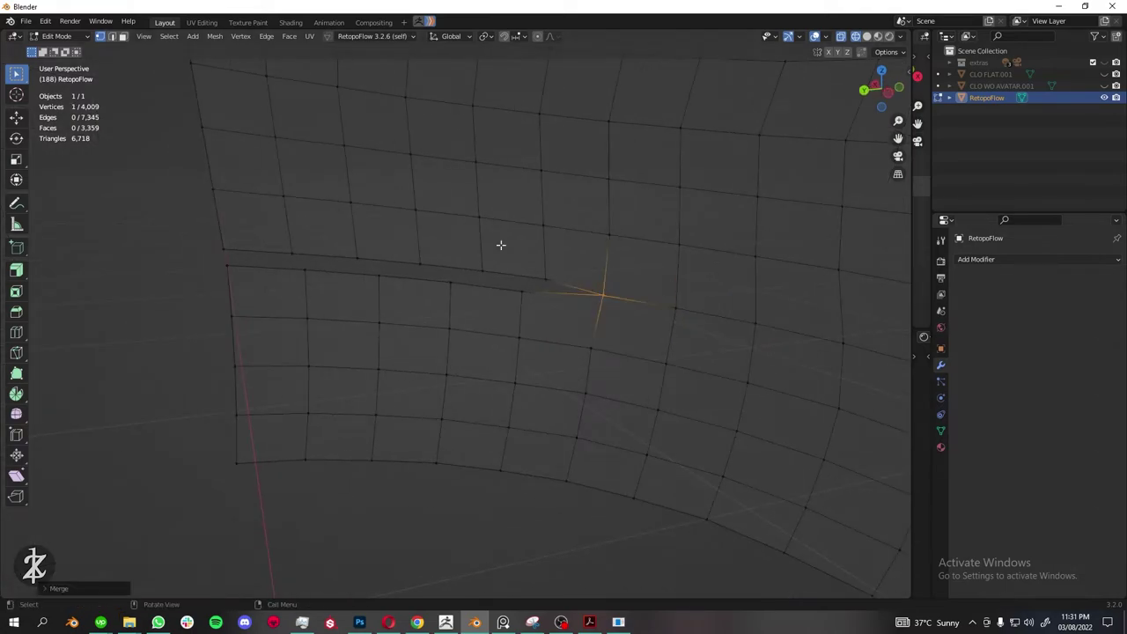
key("ctrl+z")
scroll(510, 282, "down", 4)
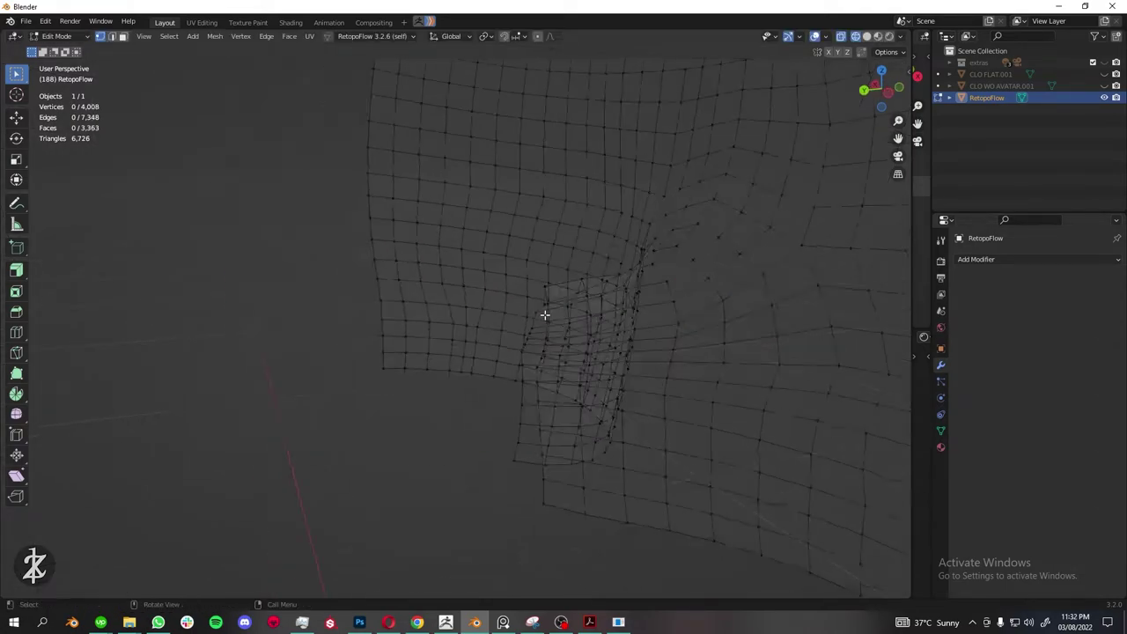
scroll(528, 308, "up", 5)
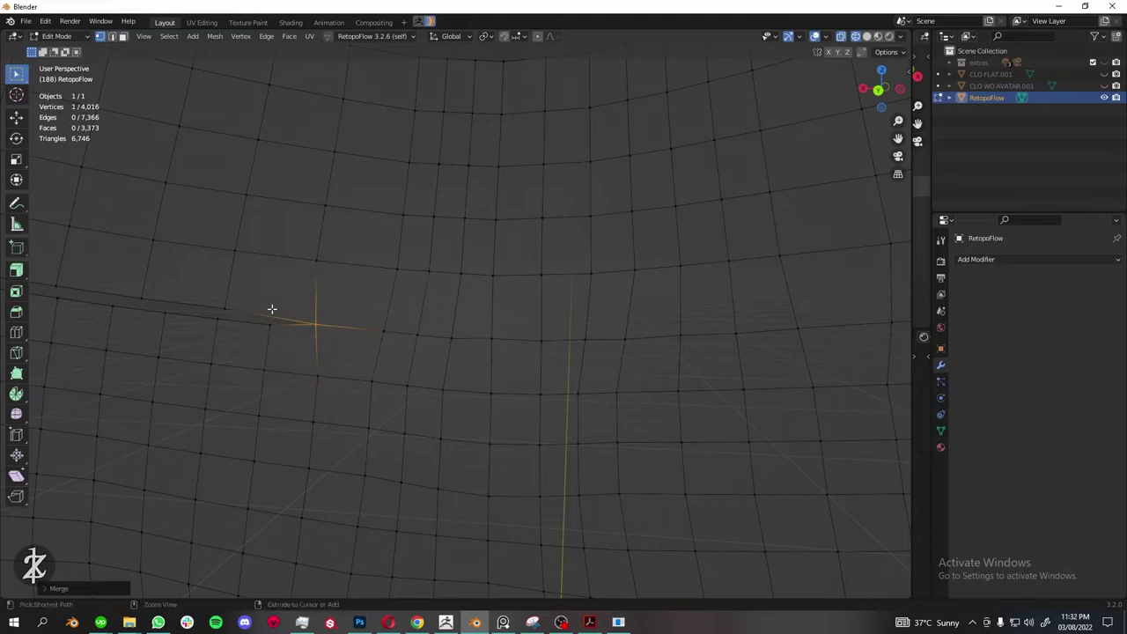
key("m")
left_click(301, 332)
middle_click_drag(300, 332, 417, 289)
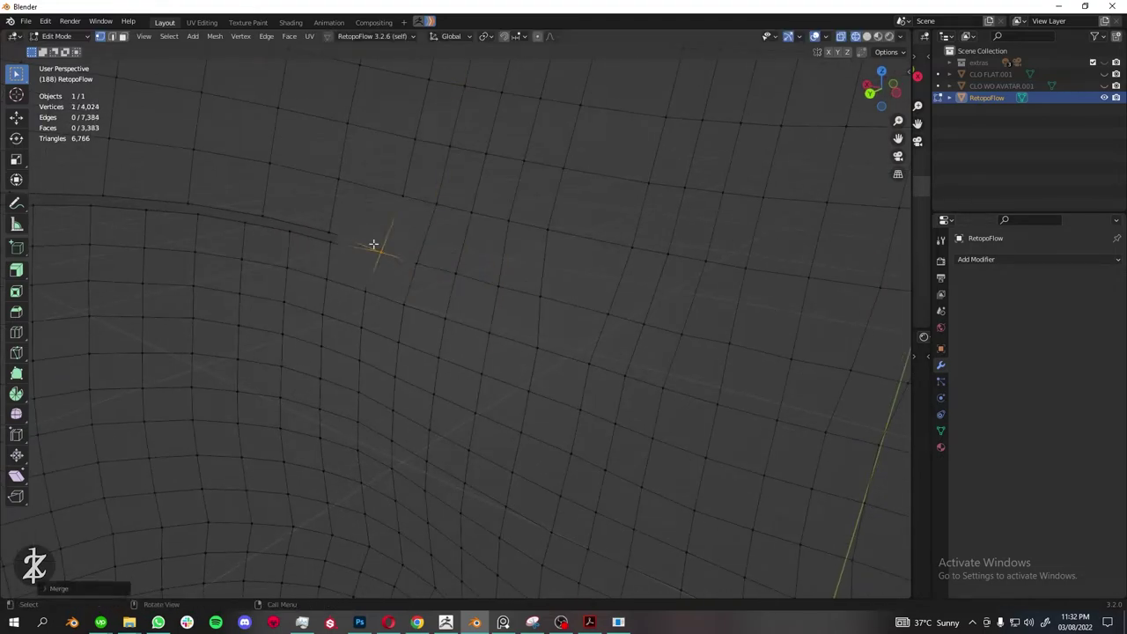
key("ctrl+z")
middle_click_drag(354, 326, 501, 393)
key("ctrl+z")
middle_click_drag(384, 364, 402, 323)
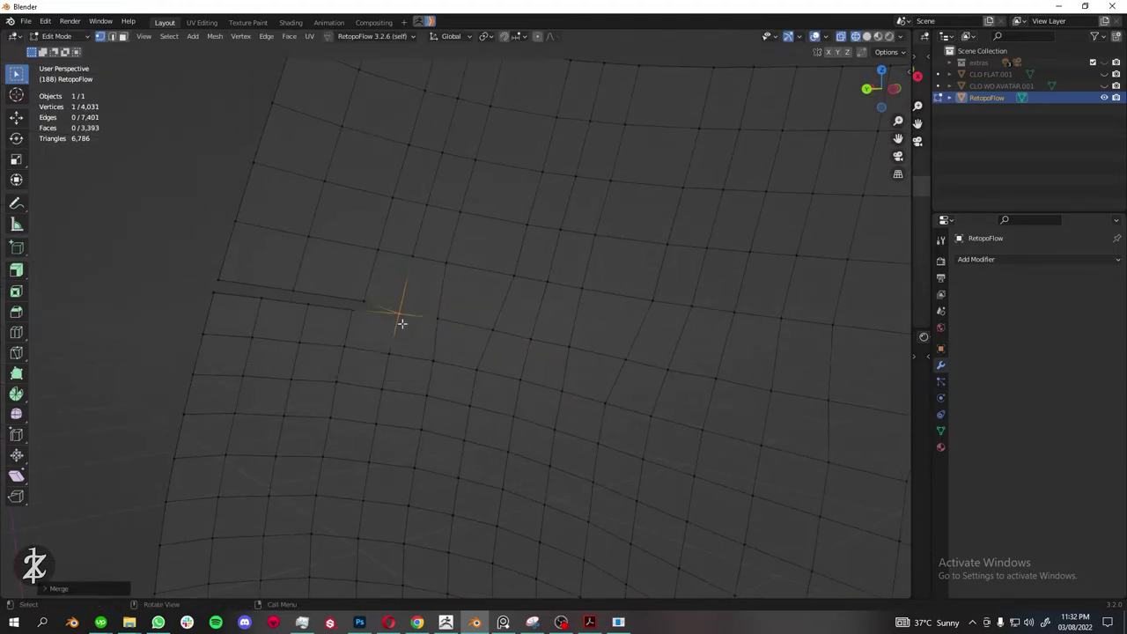
scroll(195, 268, "down", 5)
Reveal the hidden waistband, then hide the other garment parts to isolate the inner seam.
key("alt+h")
mouse_move(573, 355)
middle_mouse_down()
mouse_move(541, 360)
mouse_move(462, 337)
middle_mouse_up()
key("KP_3")
key("ctrl+i")
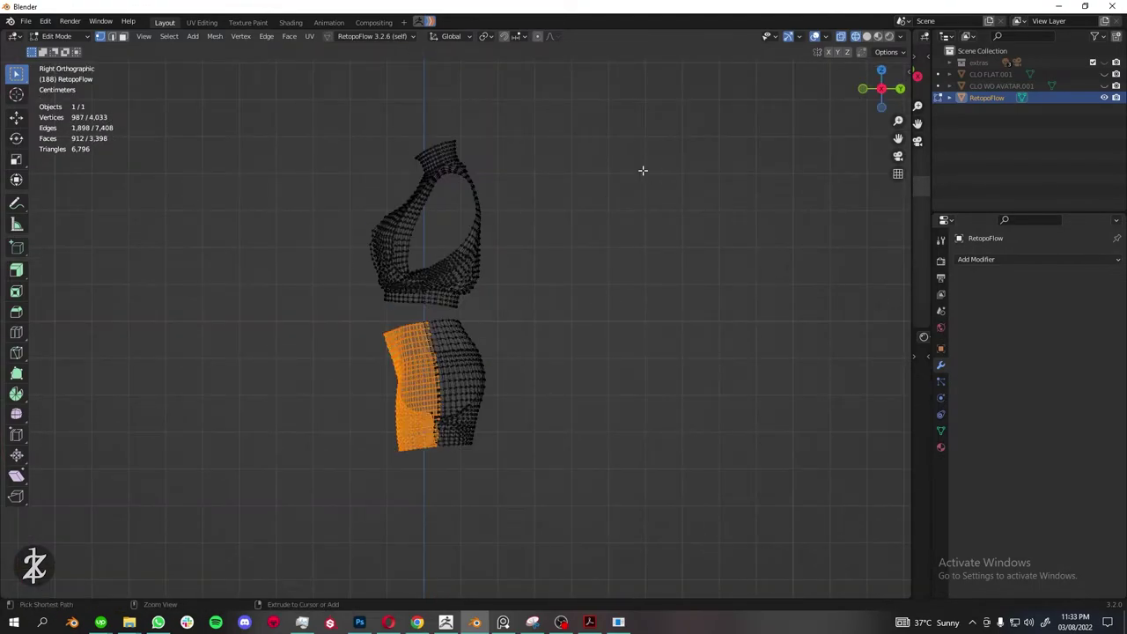
key("h")
middle_click_drag(722, 179, 513, 414)
scroll(514, 415, "up", 8)
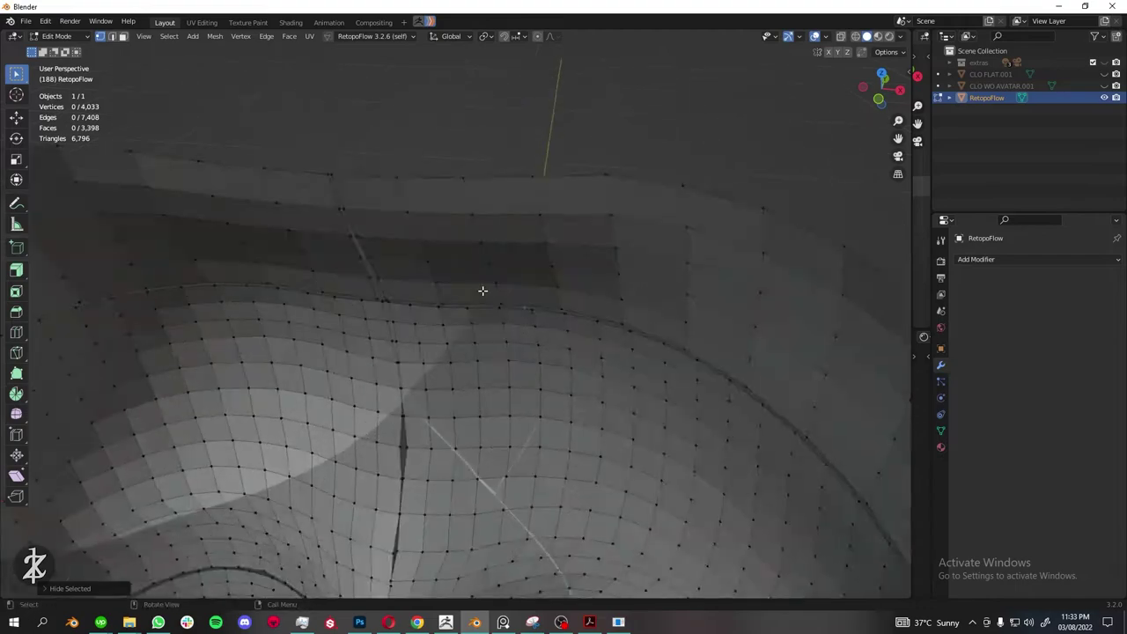
middle_click_drag(483, 292, 433, 112)
Merge the overlapping inner-seam vertices at center.
mouse_move(427, 261)
middle_mouse_down()
mouse_move(445, 397)
mouse_move(478, 259)
middle_mouse_up()
key("m")
left_click(477, 377)
key("m")
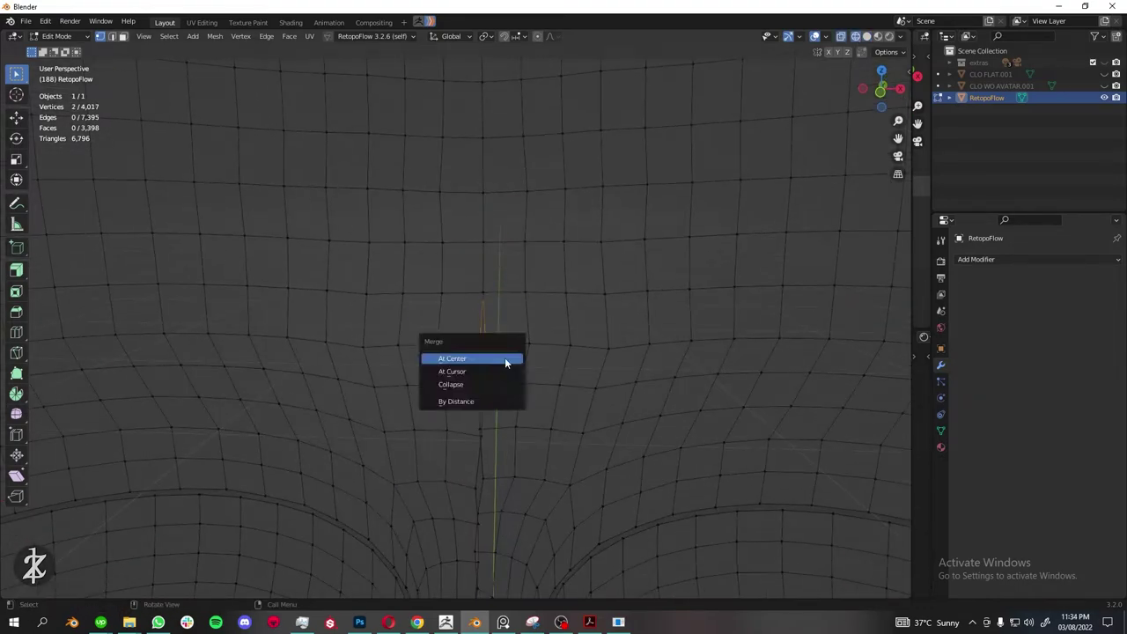
left_click(505, 357)
Select the pair of vertices across the crotch seam.
mouse_move(508, 482)
middle_mouse_down()
mouse_move(537, 252)
mouse_move(508, 319)
middle_mouse_up()
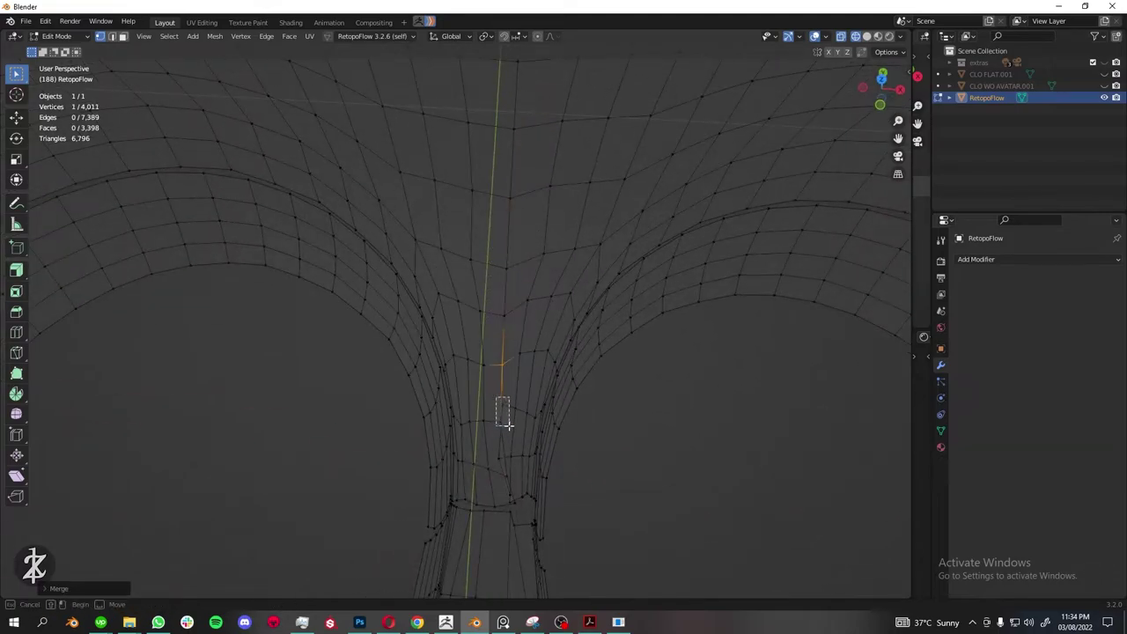
left_click_drag(495, 398, 508, 424)
mouse_move(447, 410)
middle_mouse_down()
mouse_move(392, 424)
mouse_move(470, 501)
mouse_move(521, 378)
mouse_move(507, 390)
mouse_move(510, 218)
middle_mouse_up()
key("m")
left_click(470, 501)
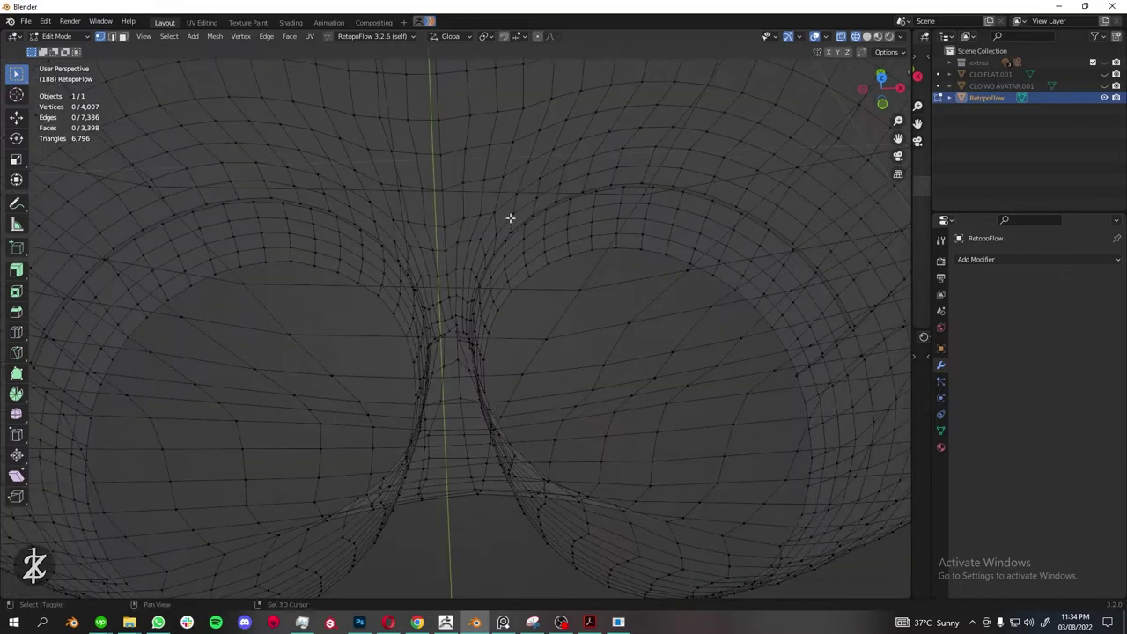
scroll(510, 217, "up", 6)
left_click(516, 410)
mouse_move(573, 390)
middle_mouse_down("shift")
mouse_move(635, 429)
mouse_move(595, 346)
middle_mouse_up("shift")
Add a vertical edge loop at the crotch seam and merge the two vertices.
key("ctrl+r")
left_click(595, 346)
middle_click_drag(801, 368, 633, 397, "shift")
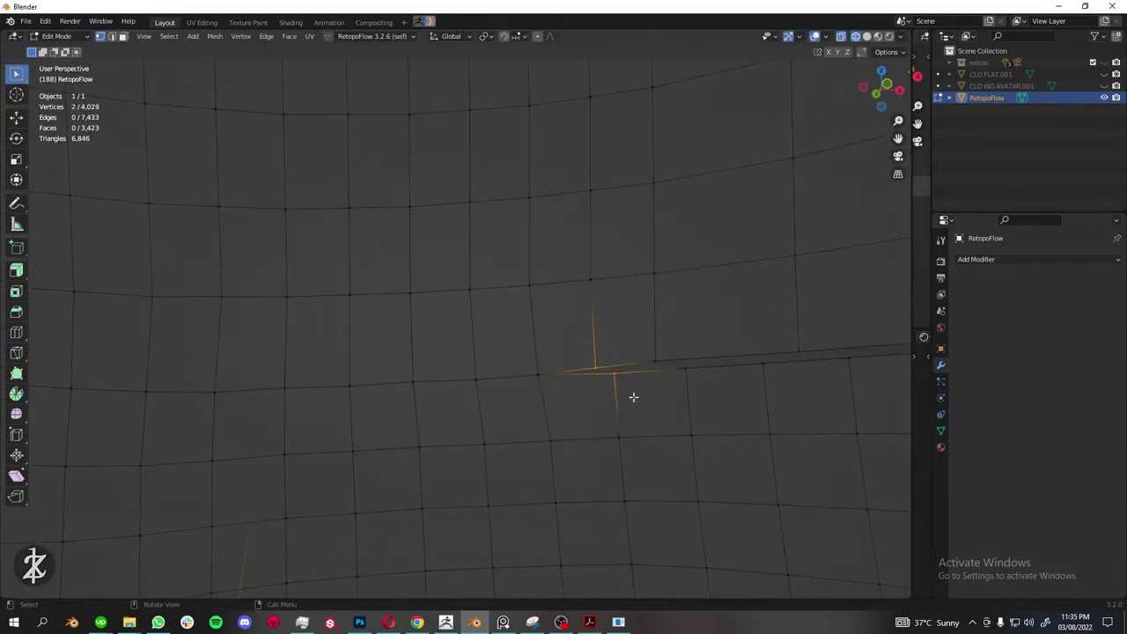
key("m")
middle_click_drag(818, 383, 628, 341)
Add another edge loop and merge a vertex pair across the gap.
key("ctrl+r")
middle_click_drag(705, 367, 648, 351)
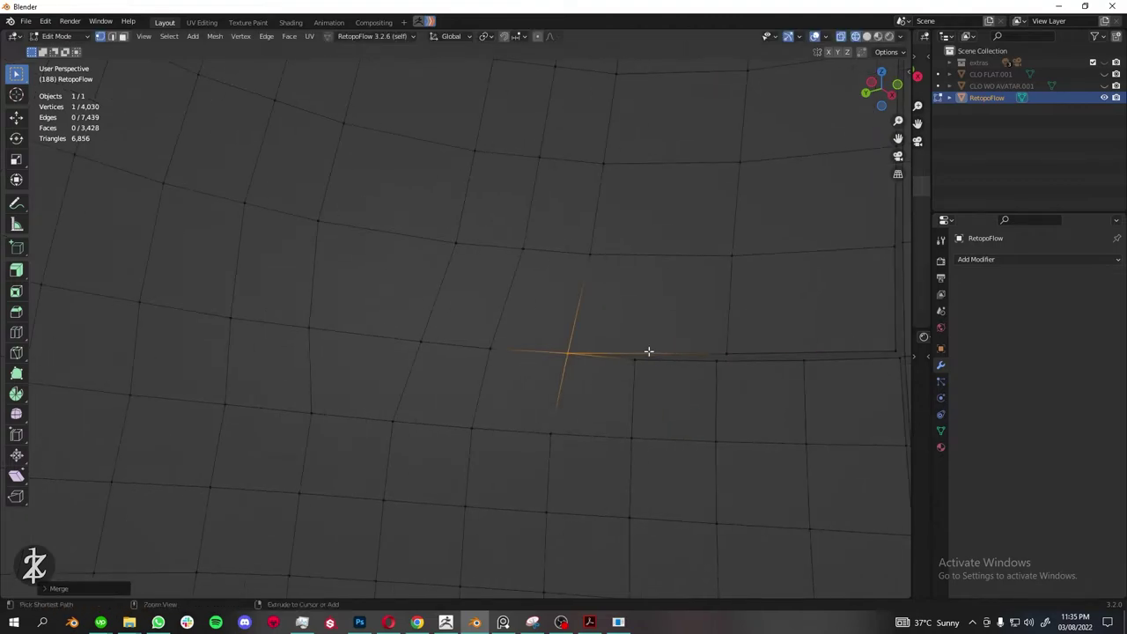
mouse_move(772, 391)
middle_mouse_down()
mouse_move(611, 390)
mouse_move(696, 536)
middle_mouse_up()
left_click(695, 214, "shift")
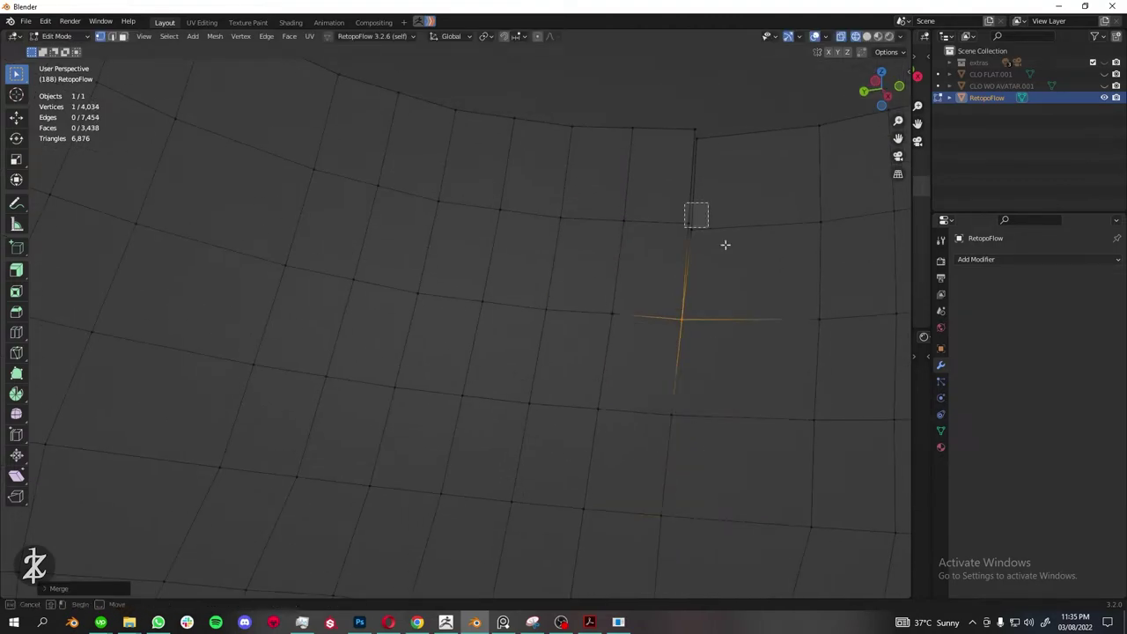
key("m")
left_click(702, 255)
Merge the vertices across the gaps on the curved and lower sections.
middle_click_drag(722, 154, 628, 279)
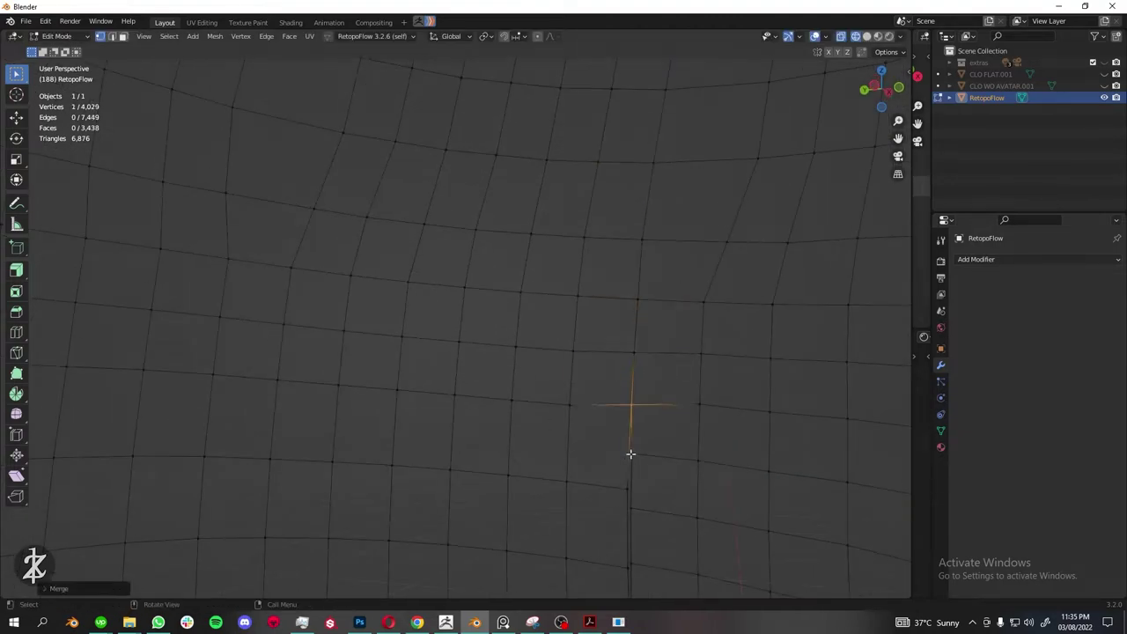
mouse_move(631, 453)
middle_mouse_down()
mouse_move(574, 290)
mouse_move(587, 221)
mouse_move(493, 333)
middle_mouse_up()
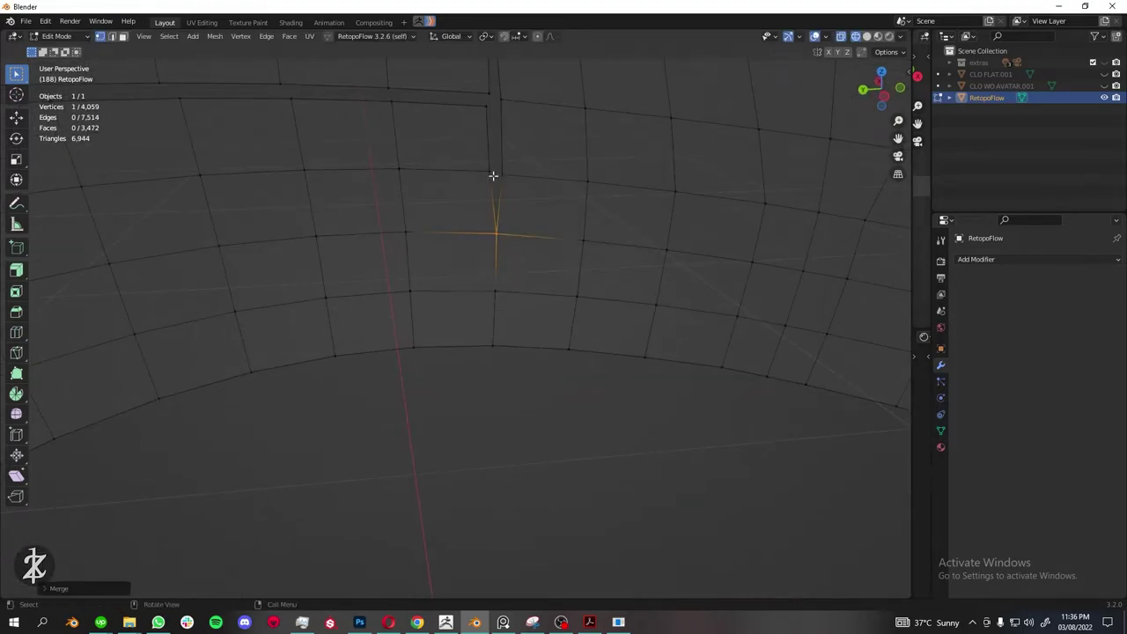
key("m")
left_click(523, 335)
mouse_move(514, 121)
middle_mouse_down()
mouse_move(551, 361)
mouse_move(565, 364)
mouse_move(505, 351)
middle_mouse_up()
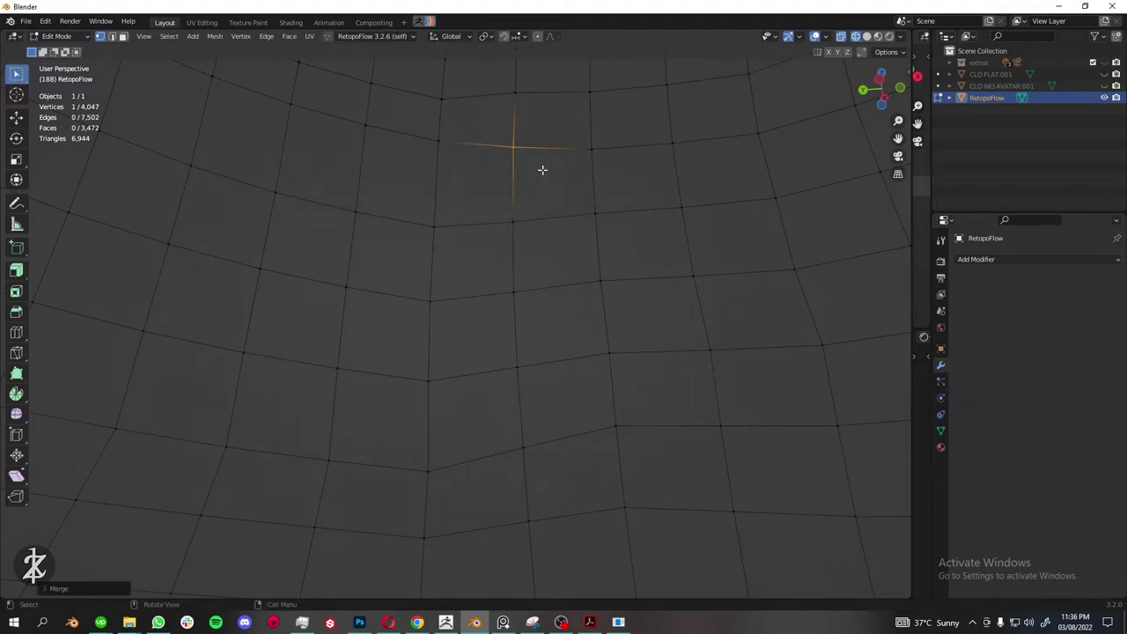
mouse_move(542, 170)
middle_mouse_down()
mouse_move(405, 407)
mouse_move(554, 288)
middle_mouse_up()
key("m")
left_click(555, 289)
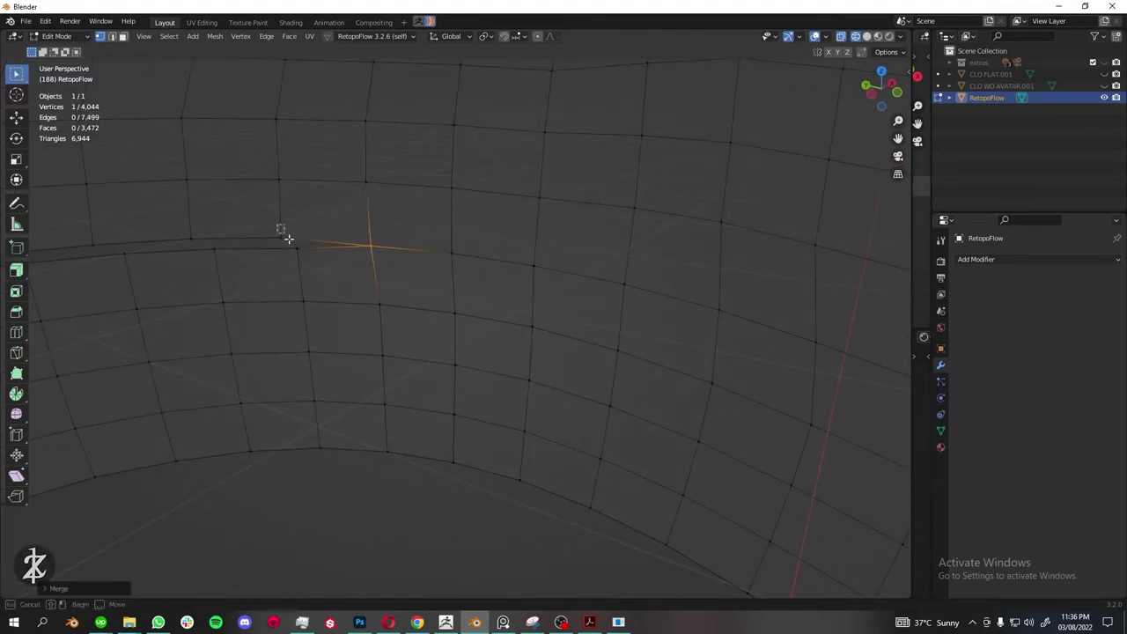
middle_click_drag(288, 237, 503, 279)
key("m")
left_click(503, 280)
Merge the next vertex pair, undoing an accidental collapse of the whole edge loop.
mouse_move(276, 257)
middle_mouse_down()
mouse_move(614, 332)
mouse_move(503, 339)
mouse_move(453, 294)
mouse_move(509, 359)
mouse_move(503, 289)
middle_mouse_up()
key("m")
left_click(509, 358)
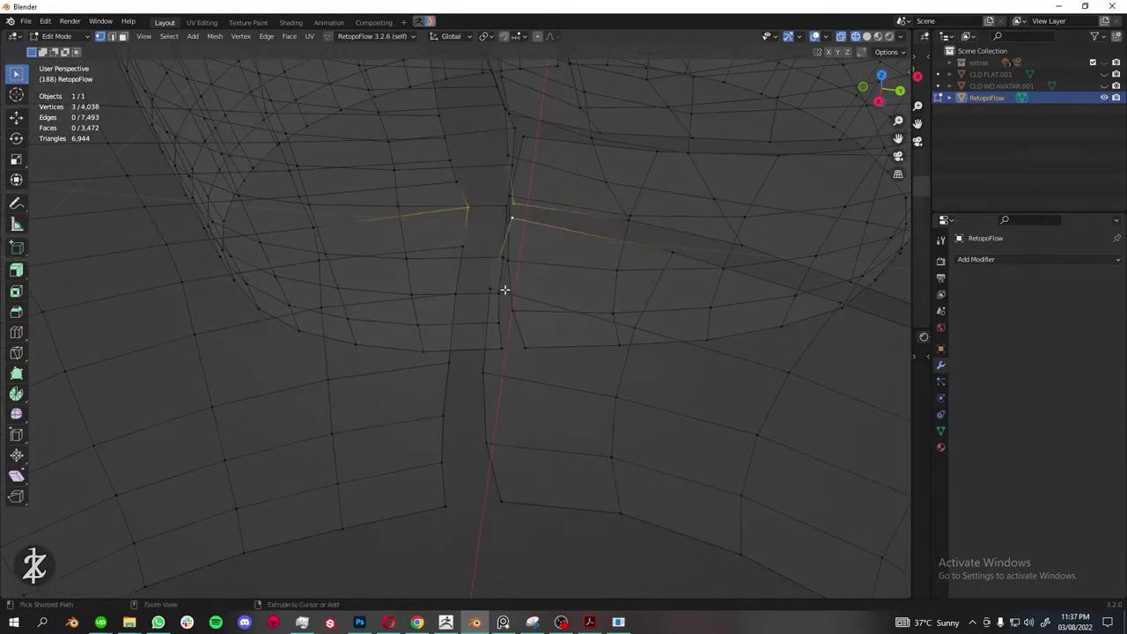
left_click(453, 209, "alt")
mouse_move(452, 208)
middle_mouse_down()
mouse_move(573, 279)
mouse_move(666, 262)
mouse_move(448, 307)
mouse_move(432, 267)
mouse_move(448, 236)
mouse_move(488, 276)
middle_mouse_up()
key("m")
left_click(455, 308)
key("ctrl+z")
left_click_drag(589, 359, 670, 405)
key("ctrl+z")
mouse_move(457, 367)
middle_mouse_down()
mouse_move(259, 302)
mouse_move(488, 355)
mouse_move(453, 376)
middle_mouse_up()
middle_click_drag(602, 331, 623, 374)
key("ctrl+z")
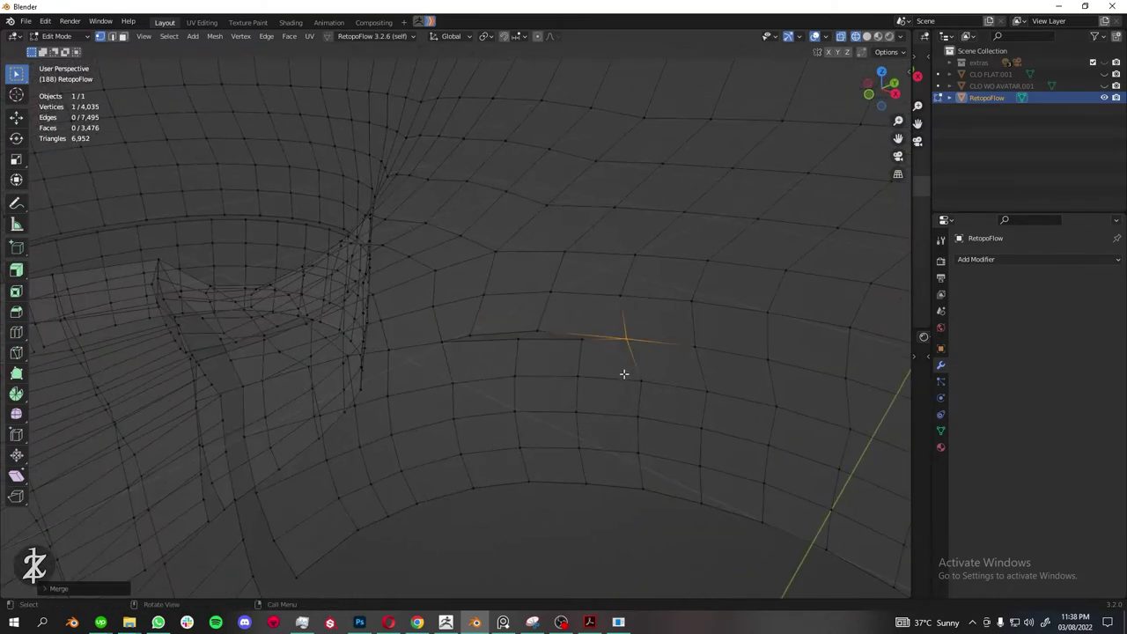
Merge the vertices around the next gap and move a stray vertex into place.
middle_click_drag(462, 317, 340, 447)
left_click_drag(340, 447, 415, 498)
key("m")
mouse_move(414, 498)
middle_mouse_down()
mouse_move(370, 420)
mouse_move(390, 415)
mouse_move(390, 326)
mouse_move(352, 385)
mouse_move(475, 382)
mouse_move(372, 478)
middle_mouse_up()
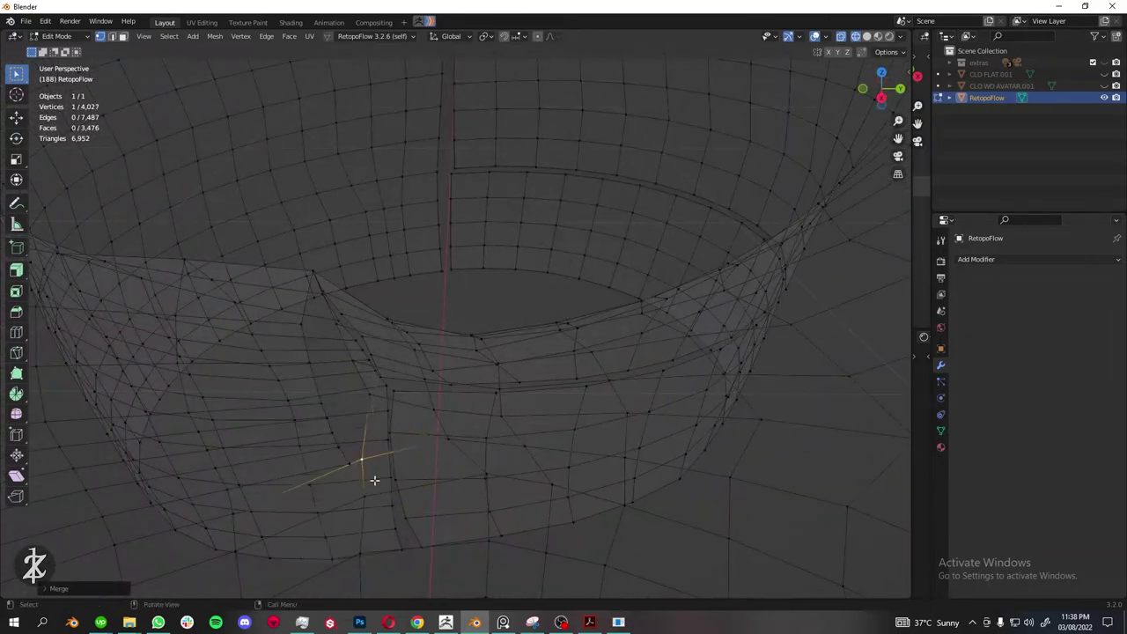
key("g")
left_click(353, 441)
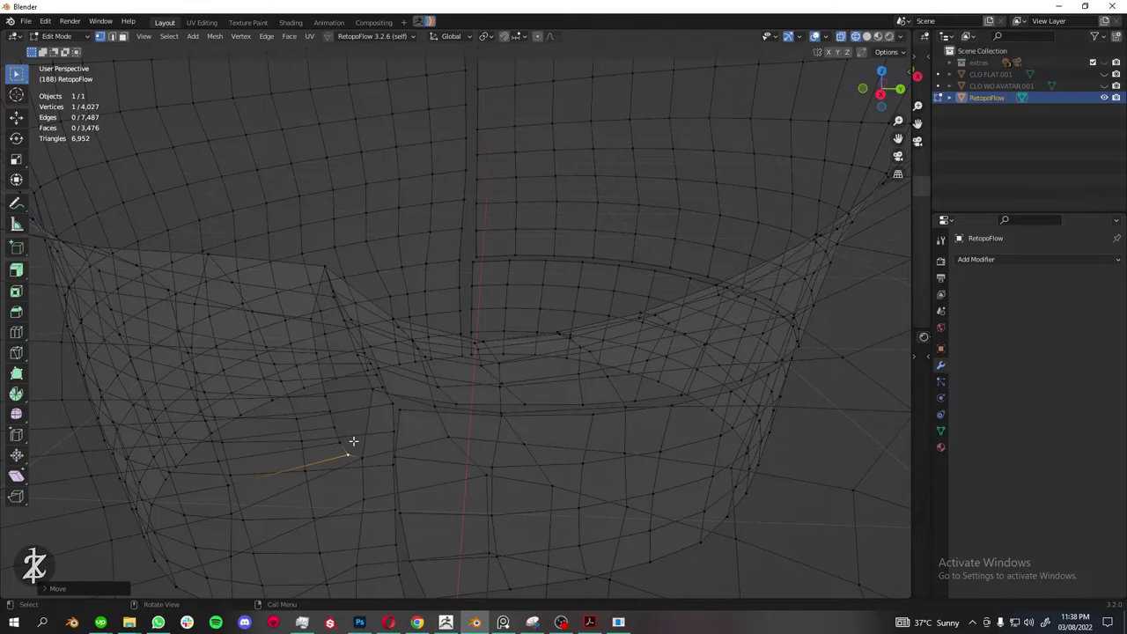
mouse_move(353, 440)
middle_mouse_down()
mouse_move(428, 410)
mouse_move(320, 305)
mouse_move(415, 307)
mouse_move(376, 325)
mouse_move(373, 304)
mouse_move(396, 307)
mouse_move(385, 355)
mouse_move(360, 378)
mouse_move(347, 282)
mouse_move(460, 344)
mouse_move(423, 382)
mouse_move(408, 356)
mouse_move(546, 390)
mouse_move(528, 302)
mouse_move(510, 485)
mouse_move(392, 305)
middle_mouse_up()
key("m")
key("ctrl+z")
Add an edge loop, then box-select and merge the vertices at the gap.
key("ctrl+r")
left_click(404, 346)
key("b")
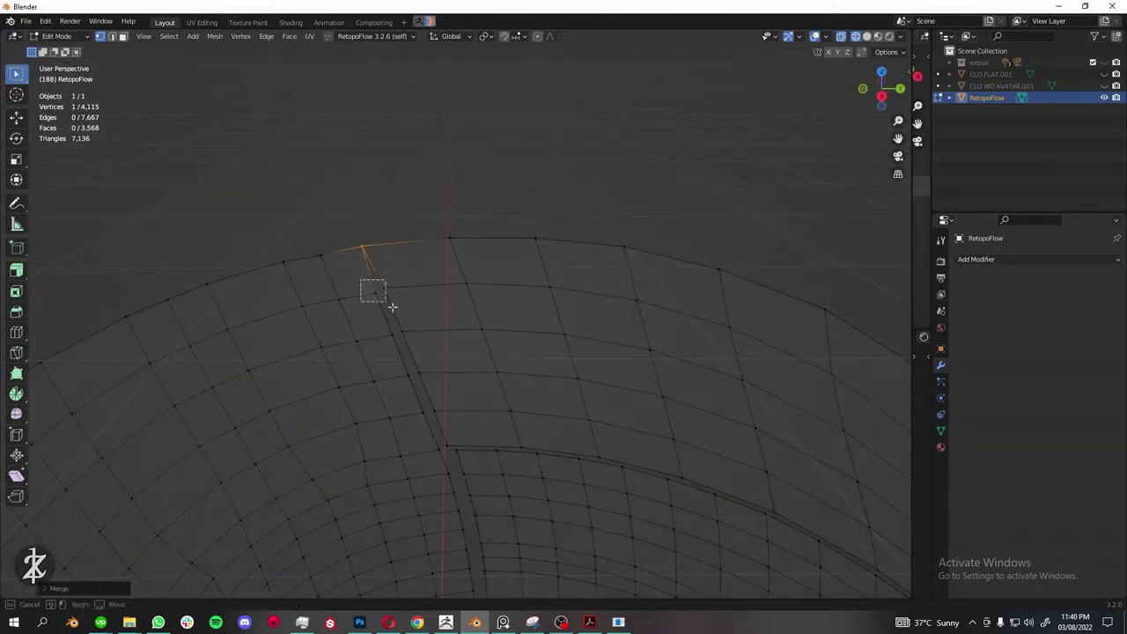
middle_click_drag(436, 417, 415, 253)
key("m")
scroll(466, 345, "down", 5)
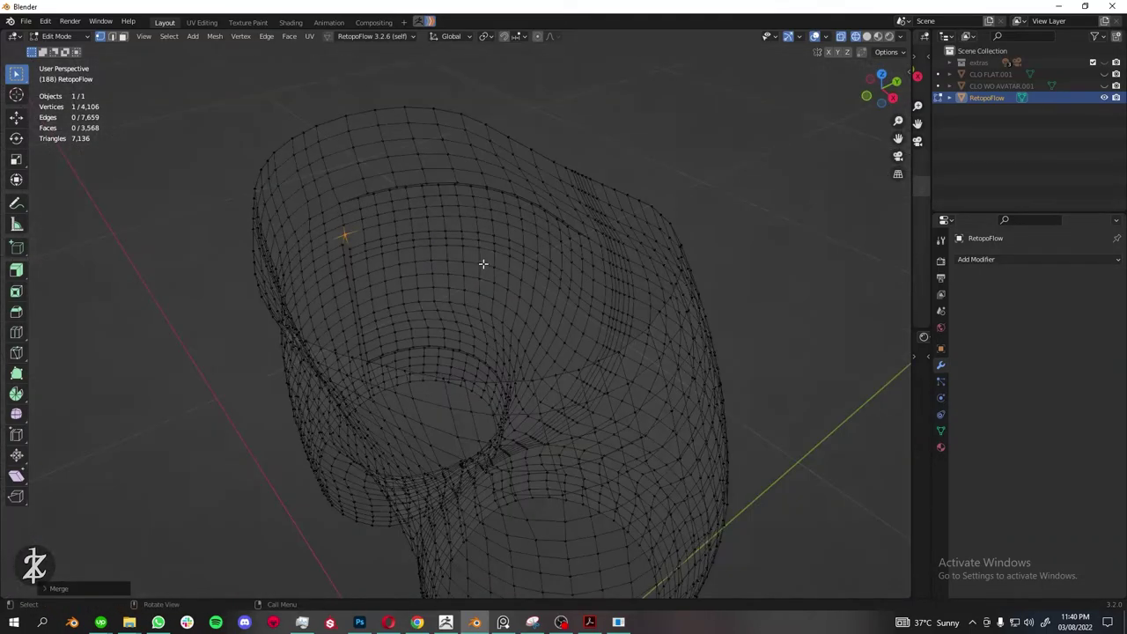
scroll(299, 252, "up", 5)
key("m")
middle_click_drag(375, 279, 355, 126)
key("m")
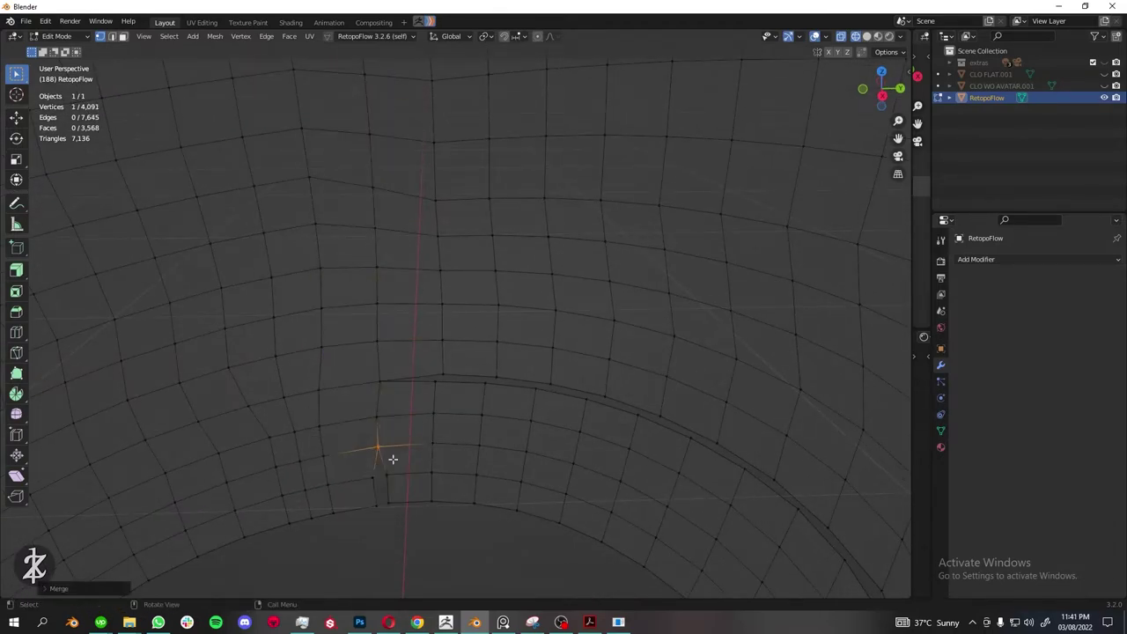
Merge the vertices over the next gap and add a vertical edge loop.
middle_click_drag(426, 364, 531, 420)
key("m")
left_click_drag(364, 362, 403, 395)
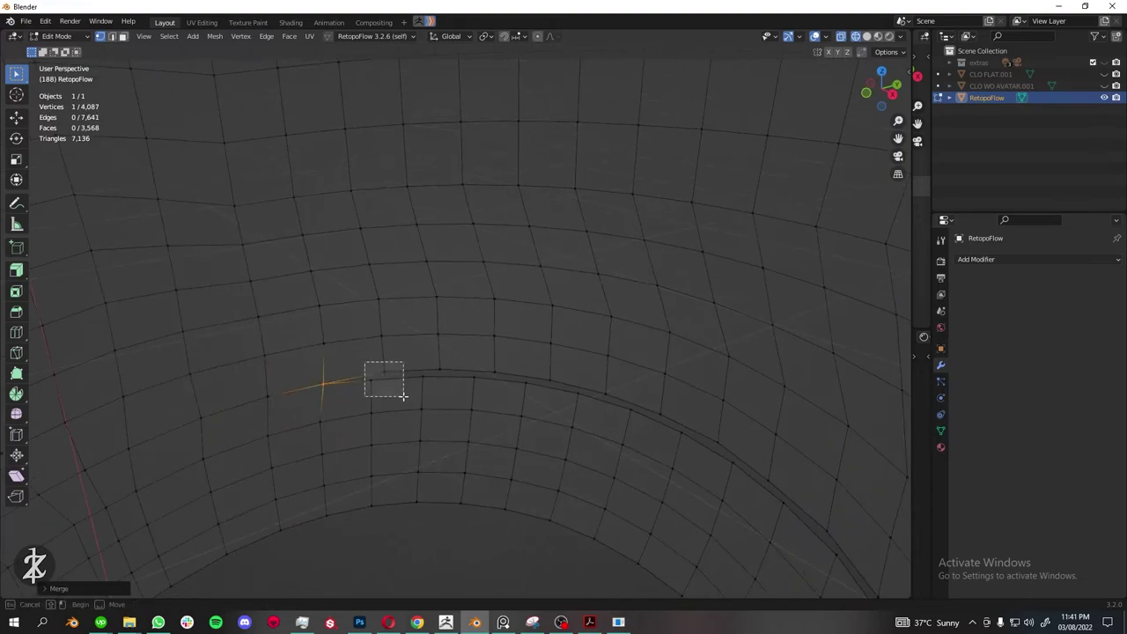
left_click_drag(527, 371, 557, 398)
key("m")
mouse_move(659, 410)
middle_mouse_down()
mouse_move(562, 356)
mouse_move(550, 334)
middle_mouse_up()
key("ctrl+r")
left_click(563, 355)
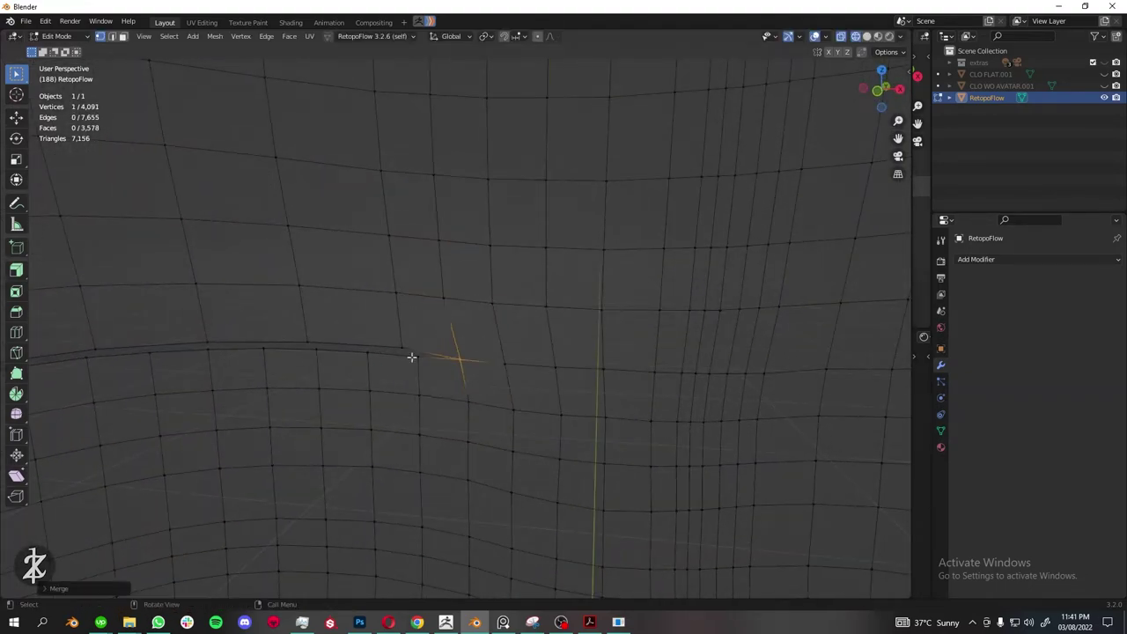
key("m")
left_click(279, 367)
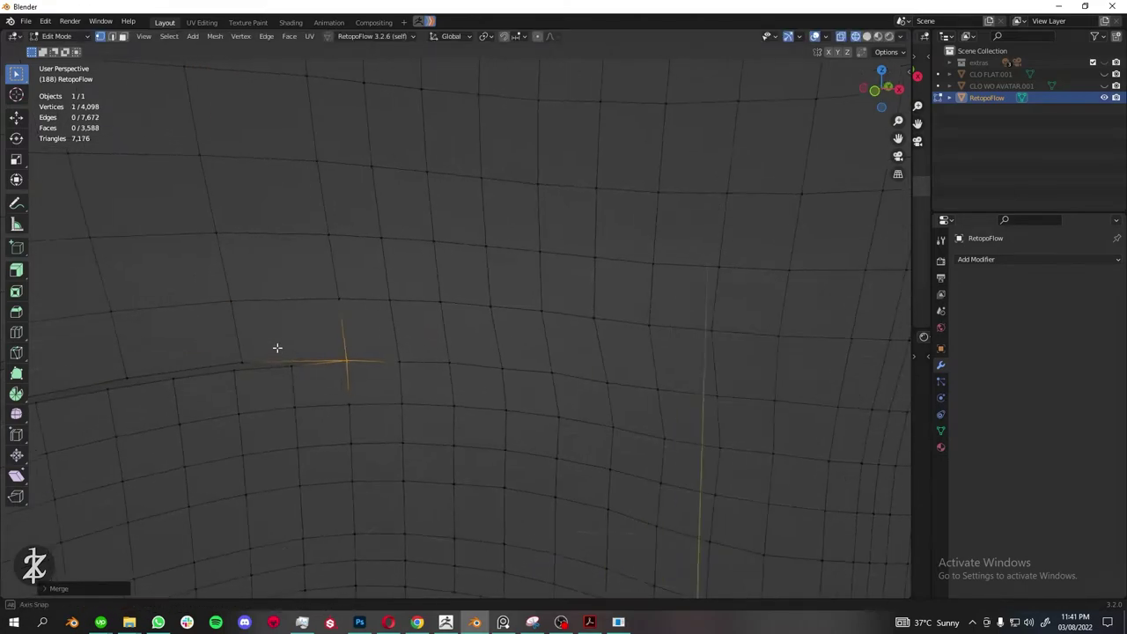
Merge two vertices and move another vertex across the gap onto its neighbour.
mouse_move(276, 346)
middle_mouse_down()
mouse_move(228, 353)
mouse_move(318, 313)
middle_mouse_up()
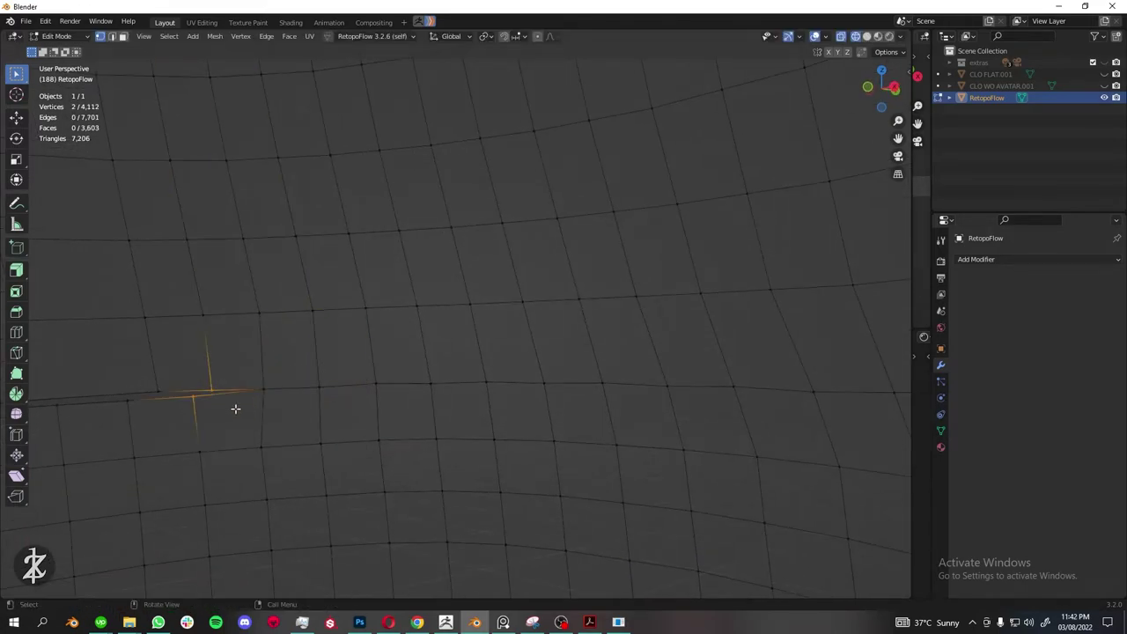
key("m")
left_click(392, 405)
mouse_move(209, 309)
middle_mouse_down()
mouse_move(276, 402)
mouse_move(560, 412)
mouse_move(516, 461)
mouse_move(485, 402)
mouse_move(516, 365)
mouse_move(464, 457)
middle_mouse_up()
left_click(485, 445)
left_click(457, 412, "shift")
key("g")
left_click(457, 412)
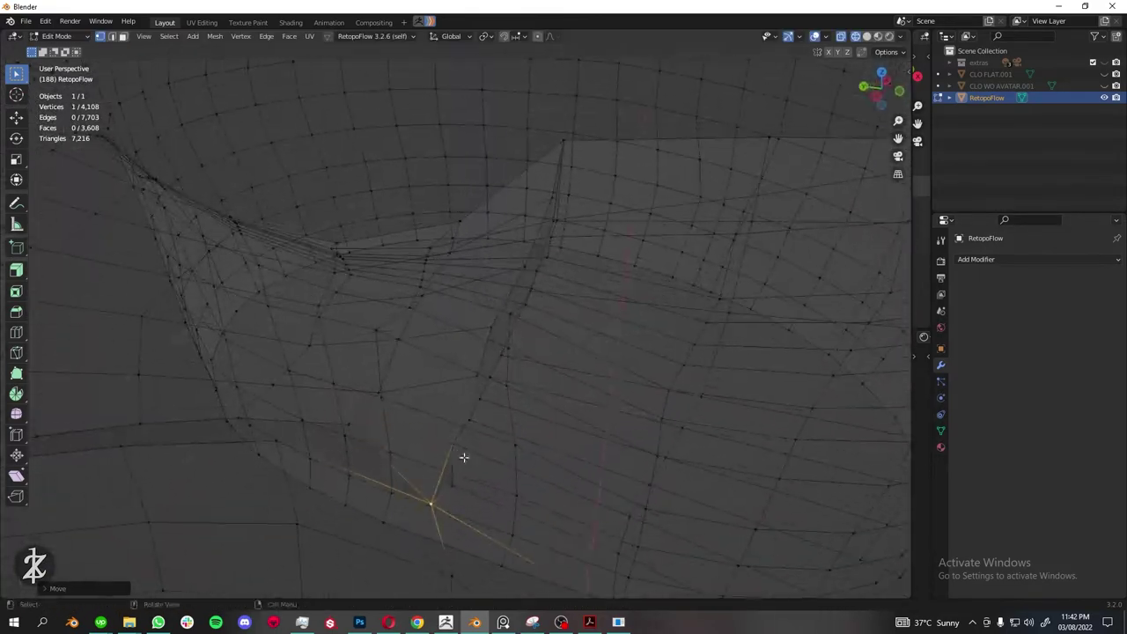
key("g")
left_click(478, 410)
Merge the last vertex pair and add a double edge loop, bringing the mesh to 3,728 faces.
mouse_move(478, 410)
middle_mouse_down()
mouse_move(452, 382)
mouse_move(496, 291)
mouse_move(443, 370)
mouse_move(558, 223)
middle_mouse_up()
left_click(511, 302, "shift")
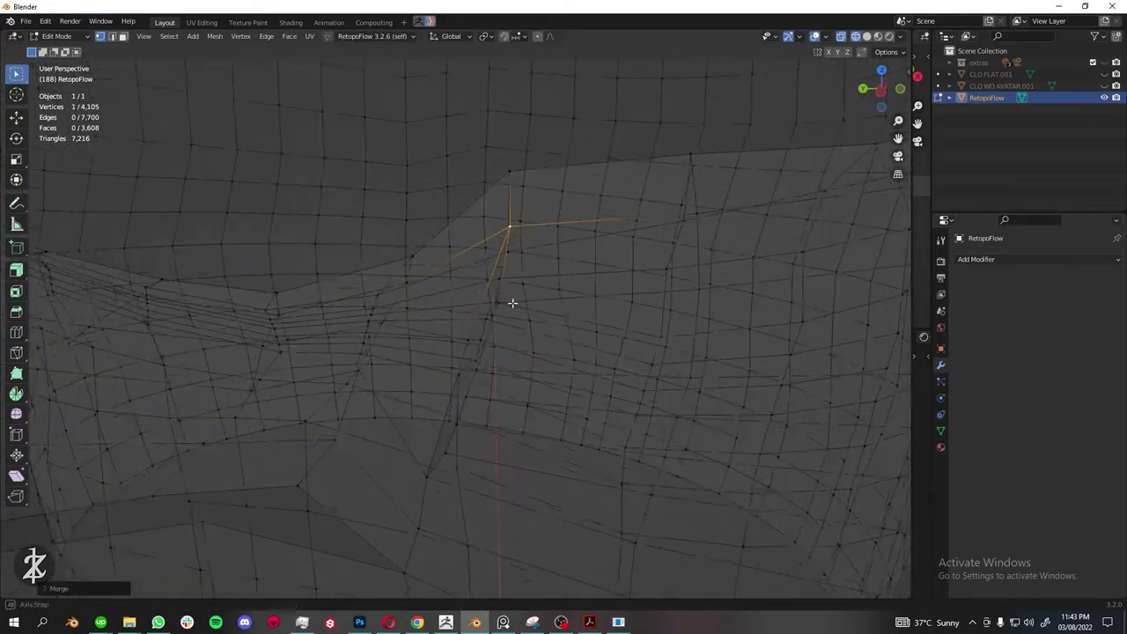
mouse_move(510, 302)
middle_mouse_down()
mouse_move(491, 365)
mouse_move(495, 276)
mouse_move(513, 294)
mouse_move(452, 395)
mouse_move(444, 353)
middle_mouse_up()
key("m")
key("ctrl+r")
scroll(452, 395, "up", 1)
left_click(452, 395)
key("m")
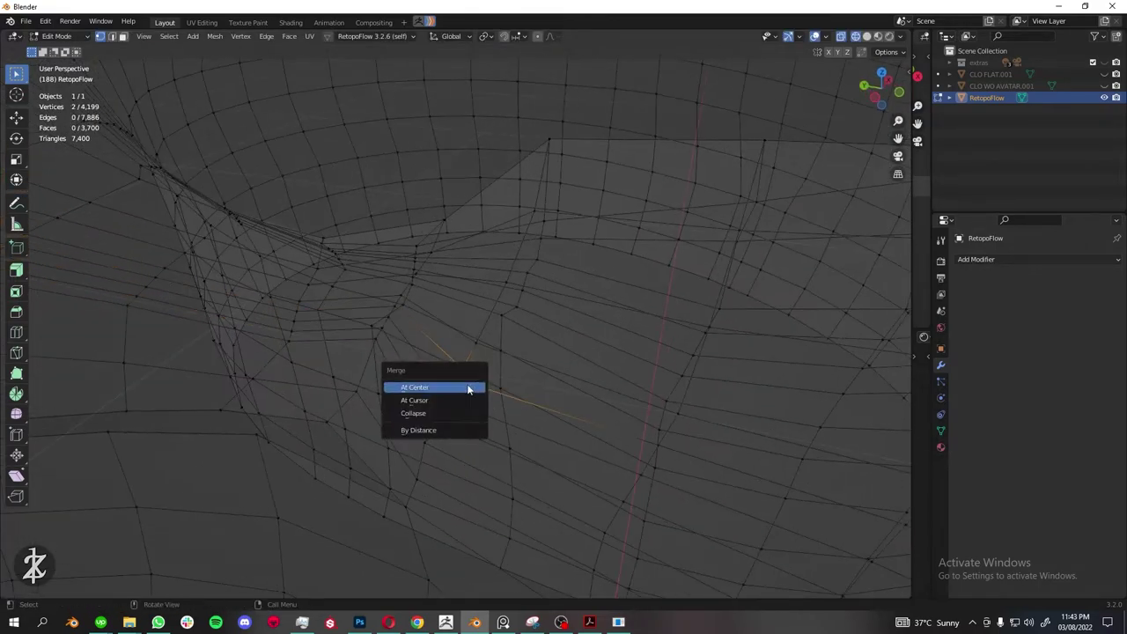
mouse_move(454, 430)
middle_mouse_down()
mouse_move(609, 299)
mouse_move(444, 318)
middle_mouse_up()
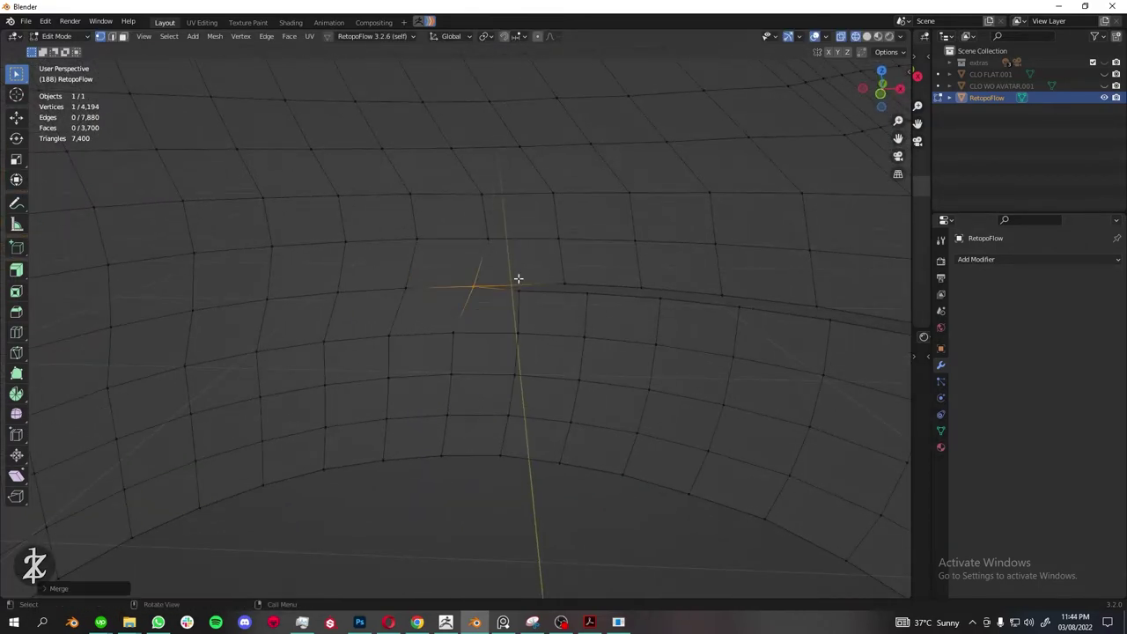
mouse_move(519, 279)
middle_mouse_down()
mouse_move(702, 350)
mouse_move(589, 206)
mouse_move(667, 277)
middle_mouse_up()
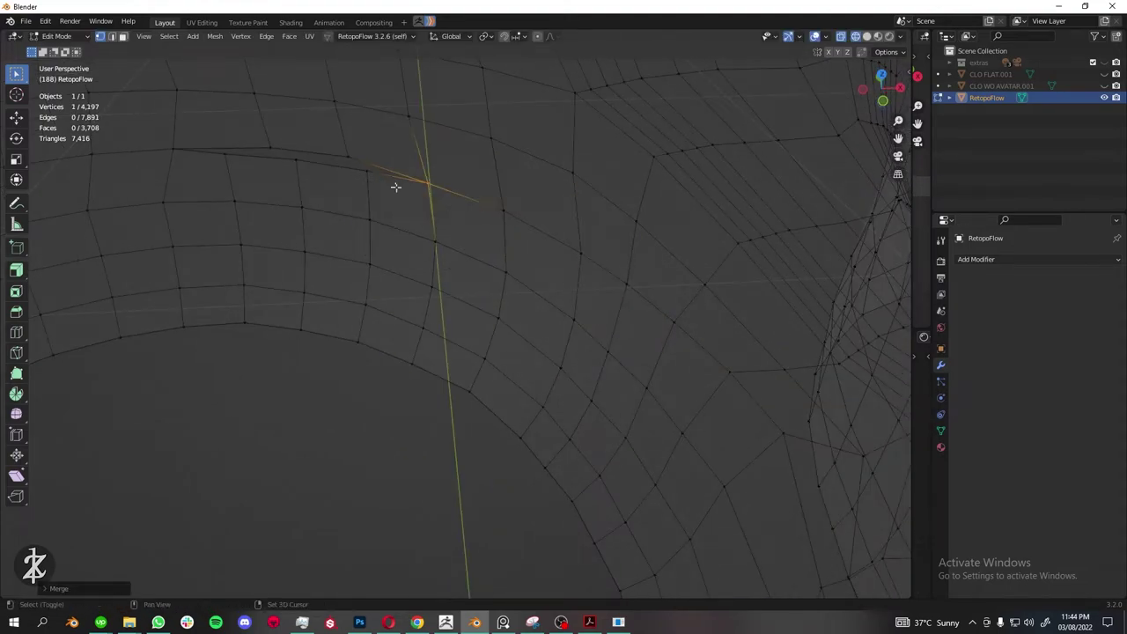
middle_click_drag(395, 187, 484, 276)
scroll(329, 216, "down", 10)
Unhide the top mesh, isolate its connected piece and merge the selected vertices.
left_click(169, 36)
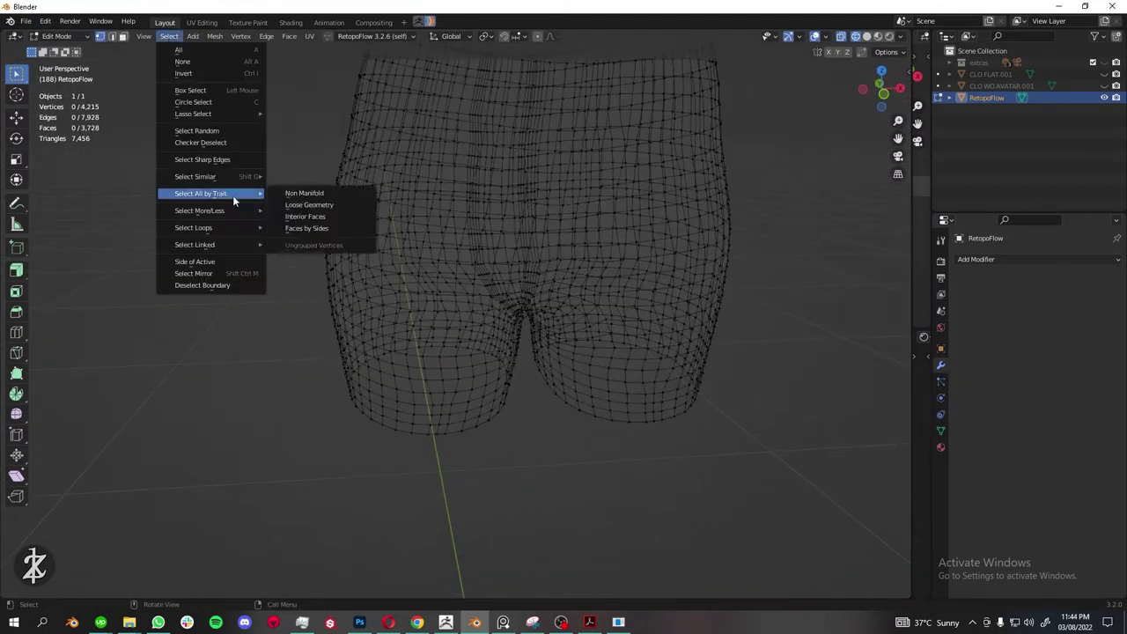
left_click(295, 191)
mouse_move(295, 191)
middle_mouse_down()
mouse_move(674, 211)
mouse_move(498, 178)
mouse_move(569, 281)
mouse_move(577, 370)
mouse_move(636, 173)
mouse_move(589, 258)
middle_mouse_up()
key("alt+h")
key("alt+a")
key("l")
key("l")
key("shift+h")
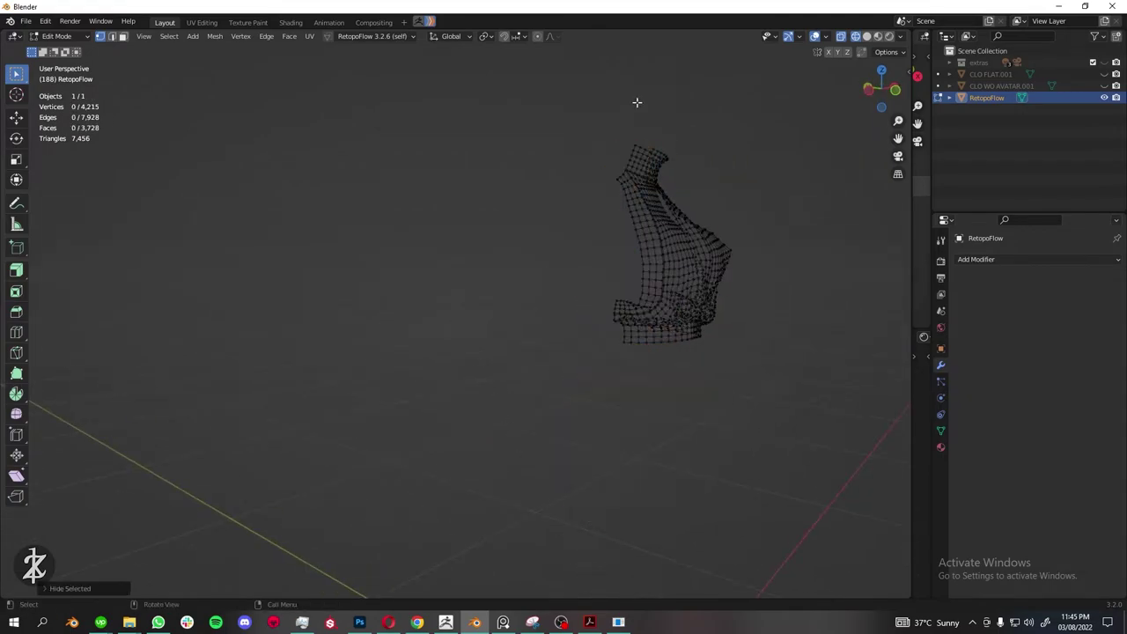
scroll(581, 141, "up", 8)
key("m")
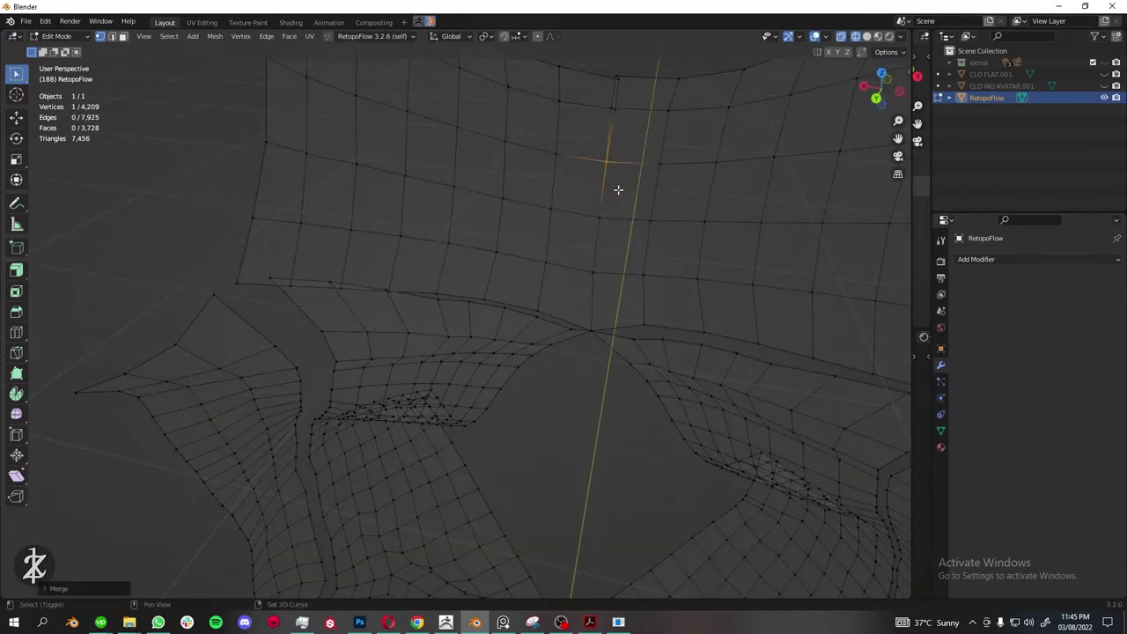
Start an edge loop on the top and merge the first vertex pair.
mouse_move(634, 274)
middle_mouse_down()
mouse_move(651, 146)
mouse_move(272, 221)
mouse_move(458, 264)
middle_mouse_up()
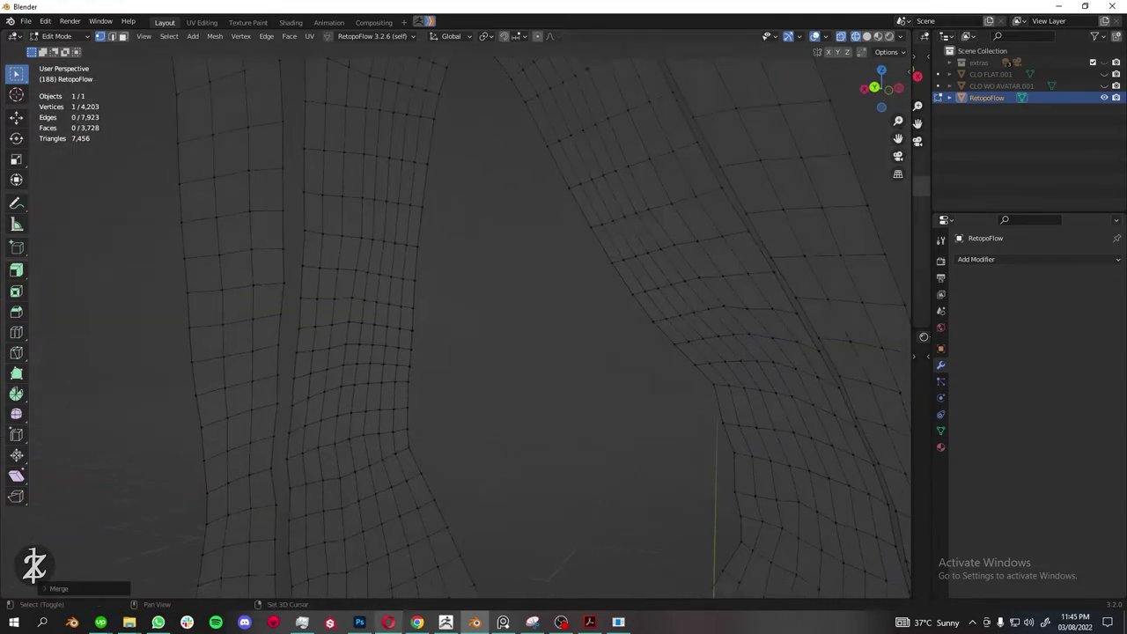
middle_click_drag(669, 369, 722, 352)
scroll(649, 370, "up", 4)
key("ctrl+r")
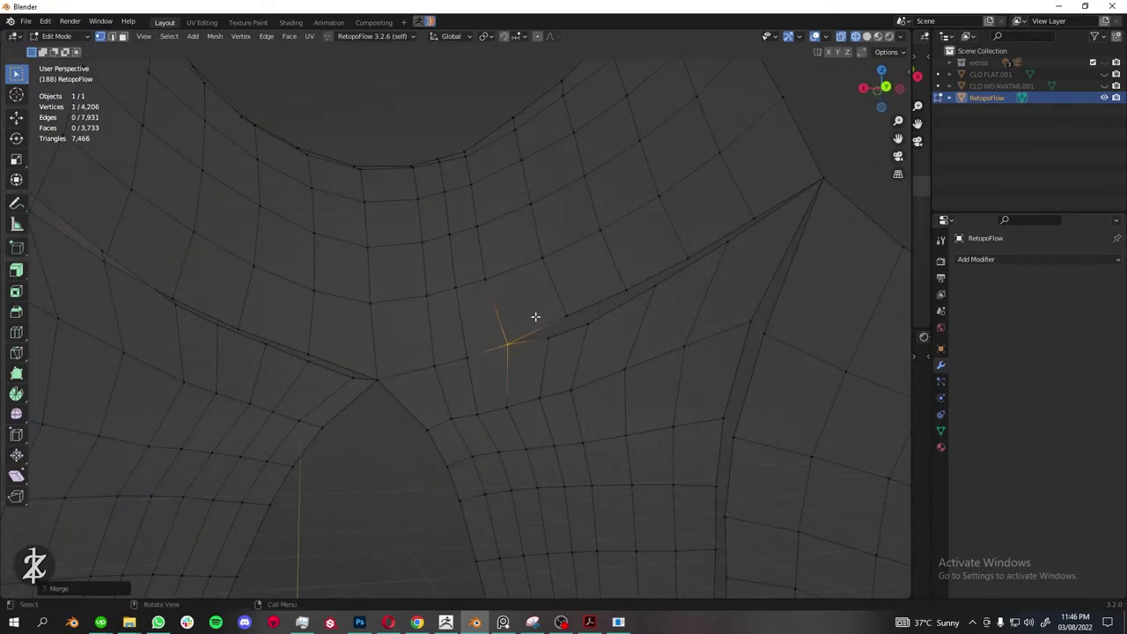
key("m")
key("Escape")
middle_click_drag(737, 290, 583, 300)
key("m")
left_click(625, 417)
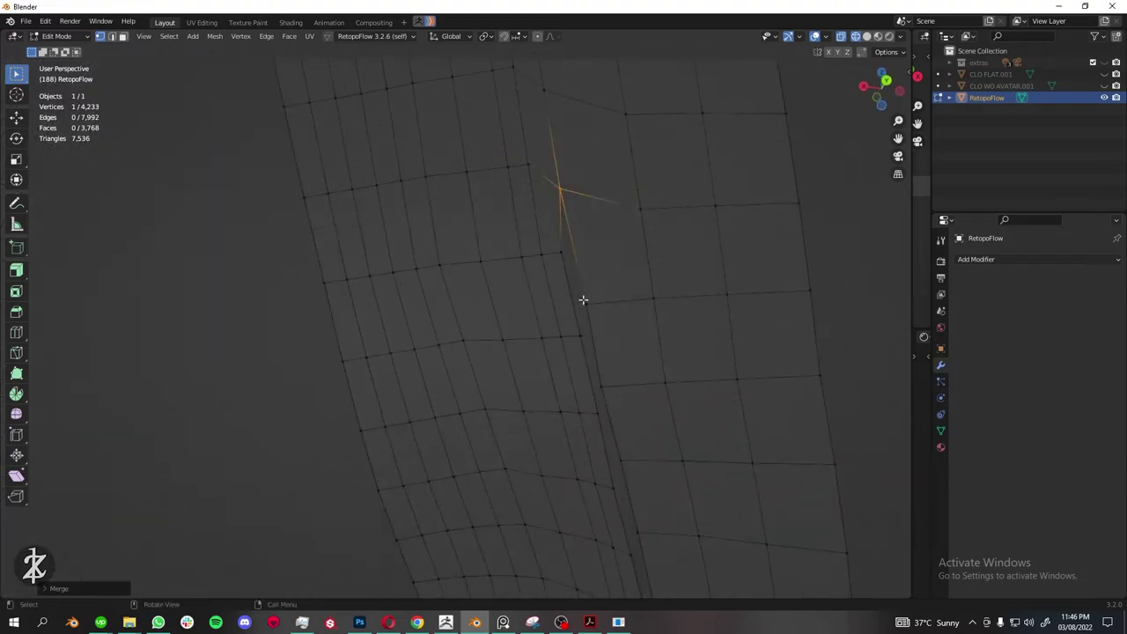
Select the vertices along the seam gap, checking the area from several angles.
middle_click_drag(617, 431, 622, 282)
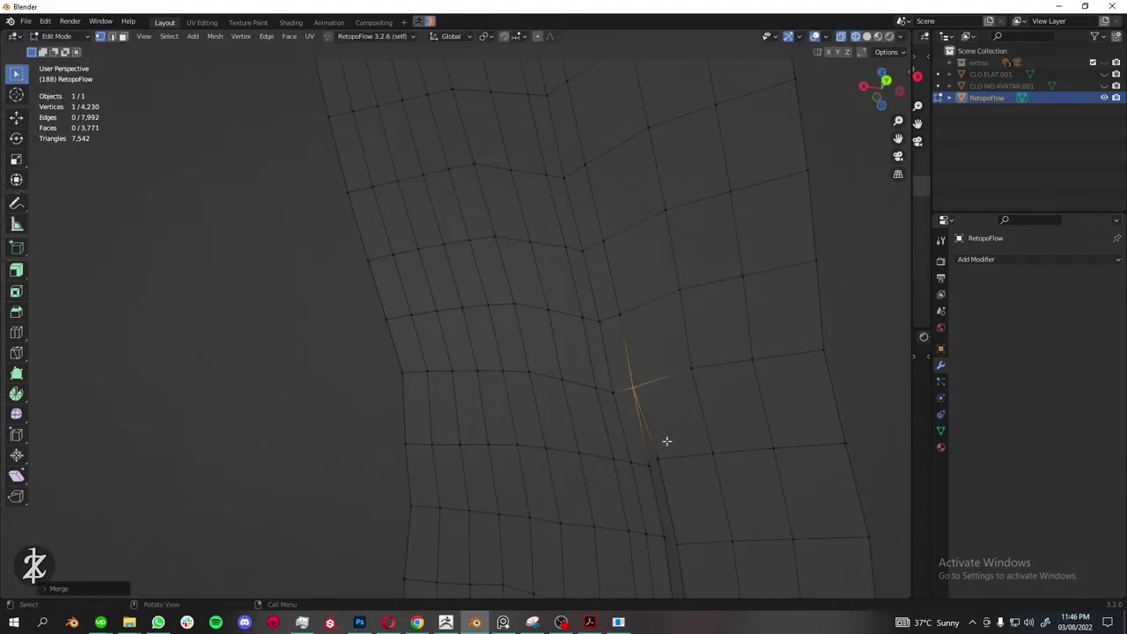
middle_click_drag(667, 441, 618, 212)
left_click_drag(618, 211, 633, 243)
mouse_move(622, 344)
middle_mouse_down()
mouse_move(657, 219)
mouse_move(682, 301)
middle_mouse_up()
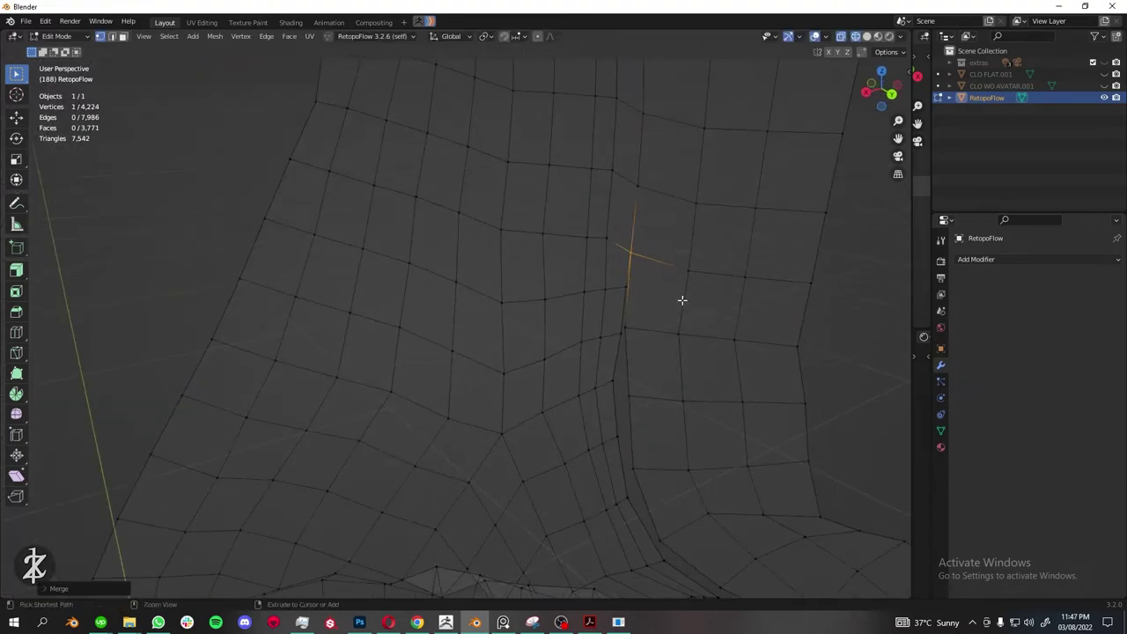
mouse_move(620, 326)
middle_mouse_down()
mouse_move(639, 438)
mouse_move(644, 390)
middle_mouse_up()
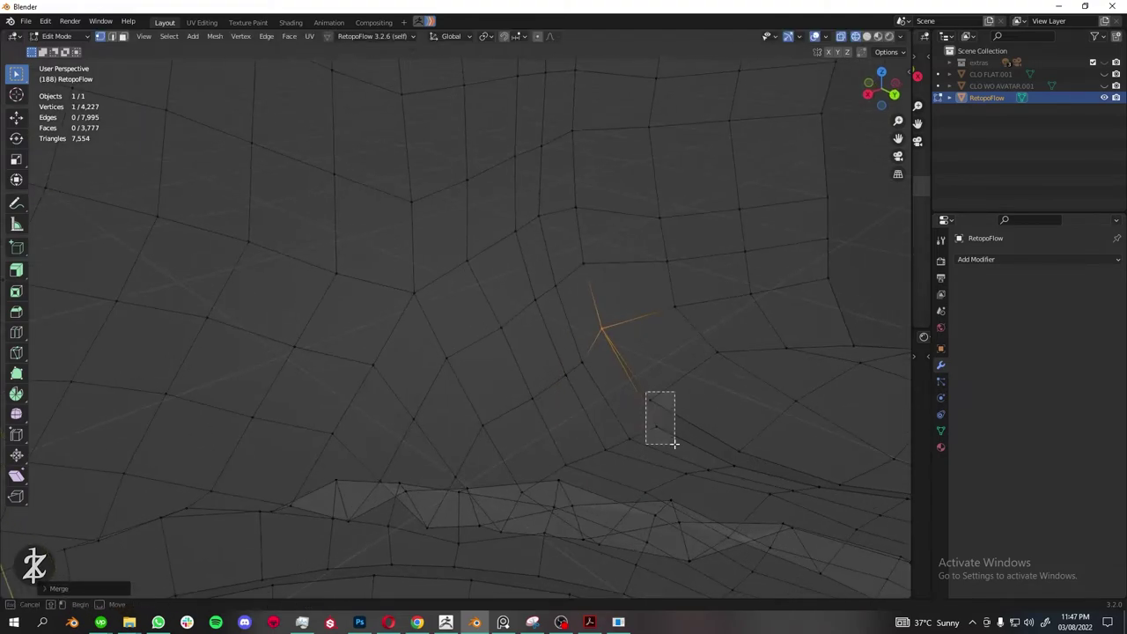
left_click_drag(644, 390, 674, 443)
middle_click_drag(666, 411, 622, 407)
middle_click_drag(803, 348, 548, 406)
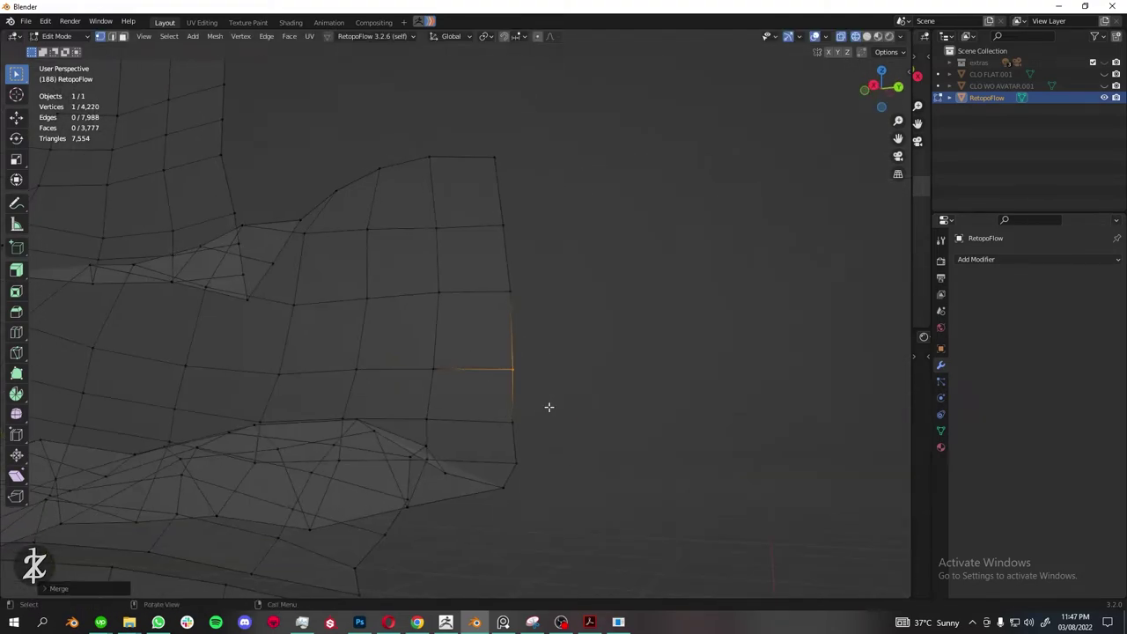
mouse_move(564, 368)
middle_mouse_down()
mouse_move(465, 305)
mouse_move(671, 373)
mouse_move(496, 373)
mouse_move(380, 344)
mouse_move(438, 388)
middle_mouse_up()
Cut an edge loop and weld the stray seam vertices at their midpoint.
key("ctrl+r")
left_click(620, 400)
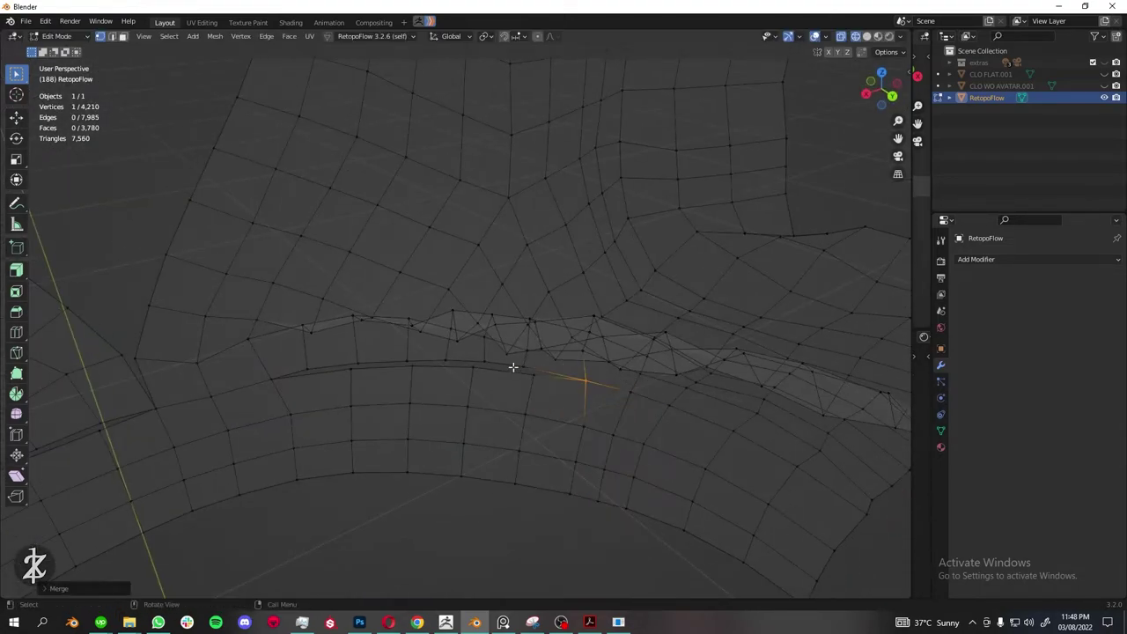
middle_click_drag(512, 366, 566, 407)
left_click_drag(566, 407, 595, 437)
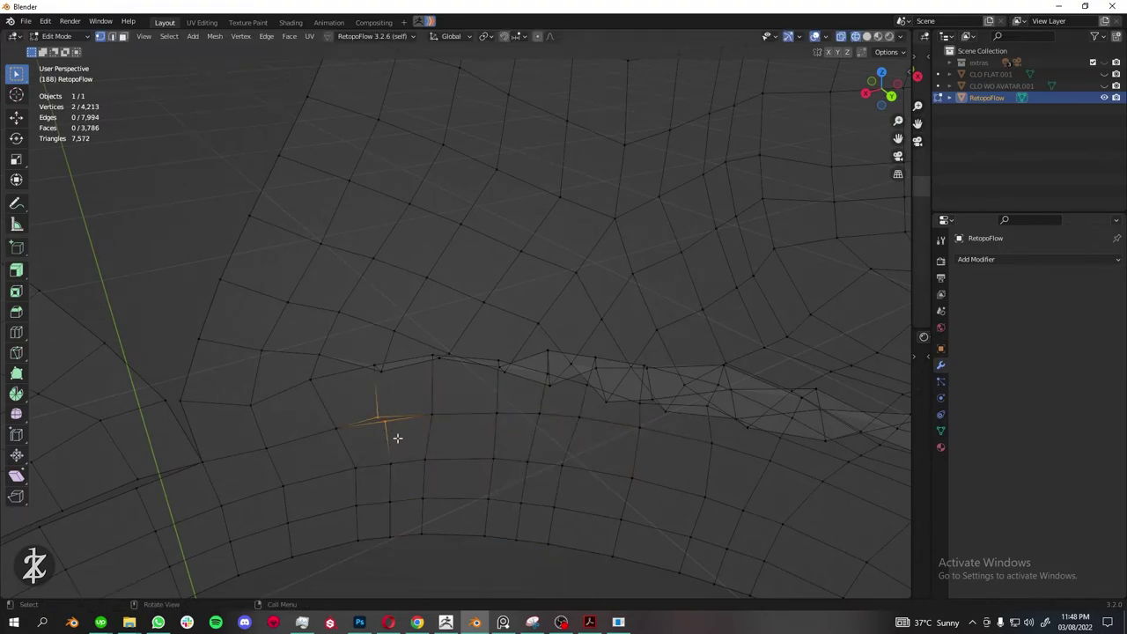
key("m")
key("Return")
scroll(558, 361, "down", 5)
scroll(440, 414, "up", 5)
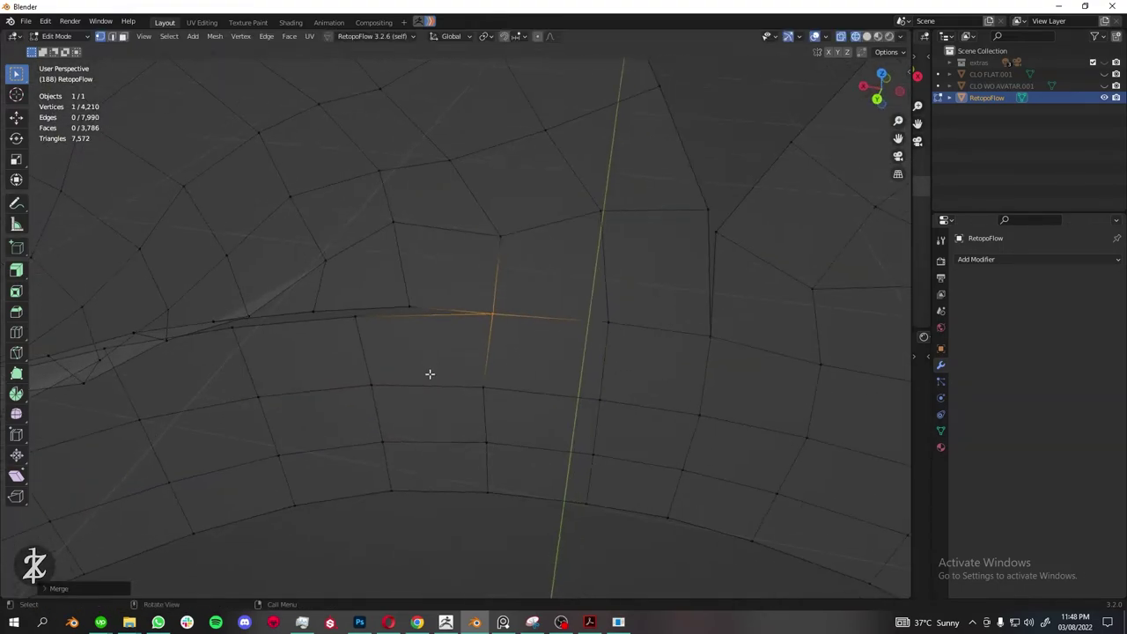
Merge the next two seam vertices at their centre.
left_click_drag(379, 350, 381, 350)
middle_click_drag(448, 369, 471, 389)
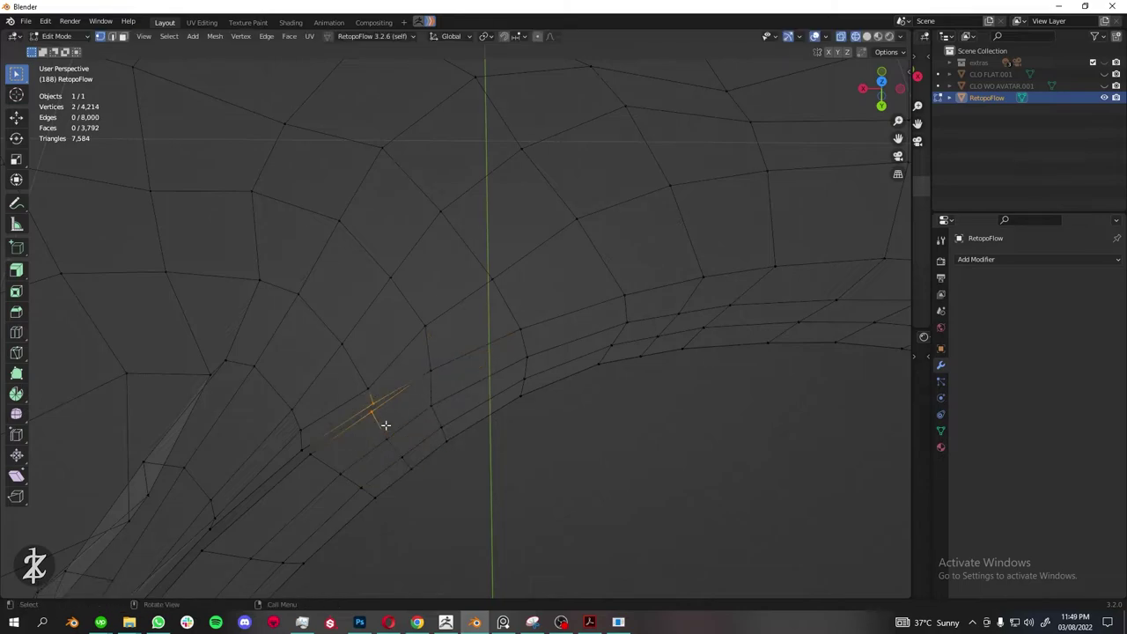
key("m")
key("Return")
mouse_move(385, 424)
middle_mouse_down()
mouse_move(446, 352)
mouse_move(370, 398)
mouse_move(424, 361)
mouse_move(470, 448)
mouse_move(335, 337)
mouse_move(317, 380)
mouse_move(516, 340)
mouse_move(478, 359)
mouse_move(541, 404)
middle_mouse_up()
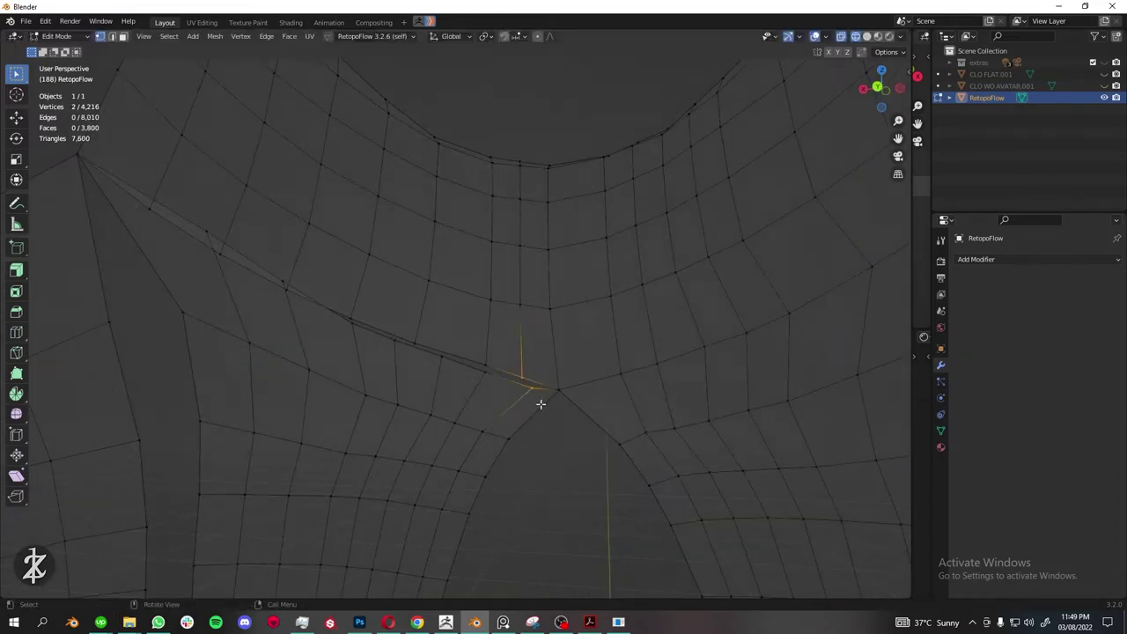
left_click(430, 368)
Add an edge loop down the panel between the legs and merge its vertices.
middle_click_drag(430, 368, 196, 244)
key("ctrl+r")
left_click(350, 276)
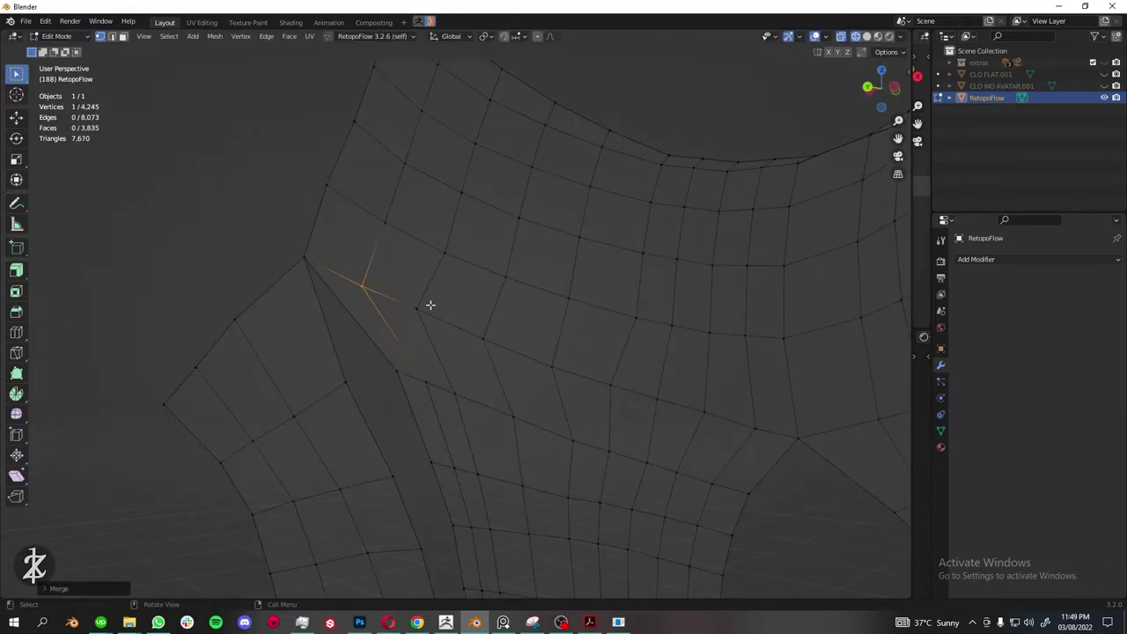
key("m")
left_click(400, 394)
scroll(432, 322, "down", 5)
Close the slit on the top by sliding a vertex across and connecting it.
middle_click_drag(503, 327, 487, 217)
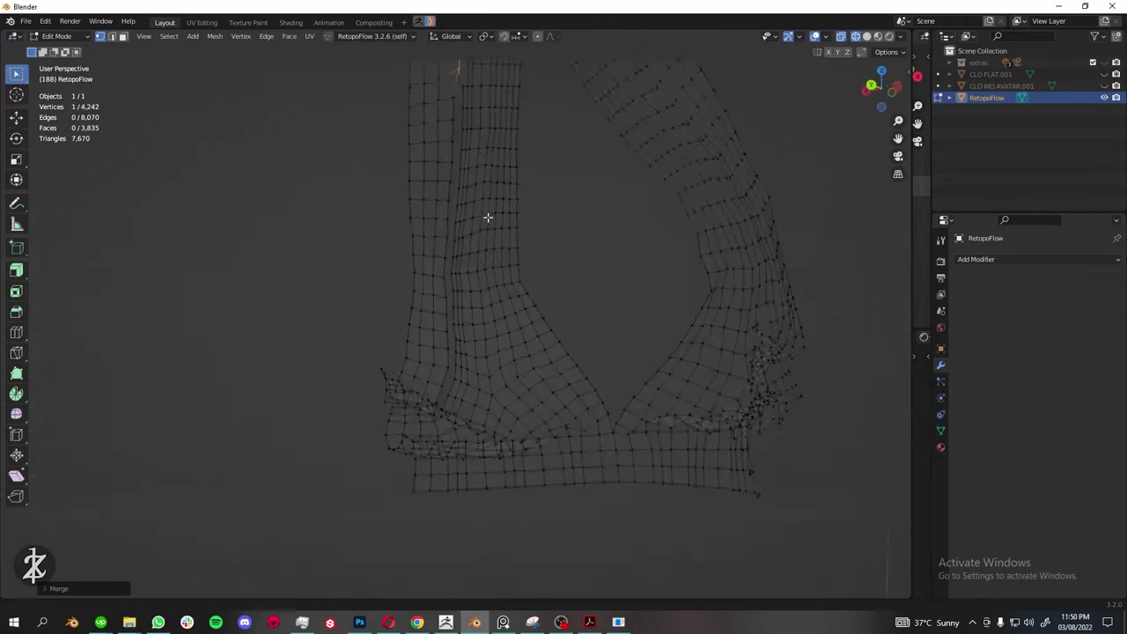
scroll(488, 217, "up", 5)
left_click(475, 221, "shift")
key("m")
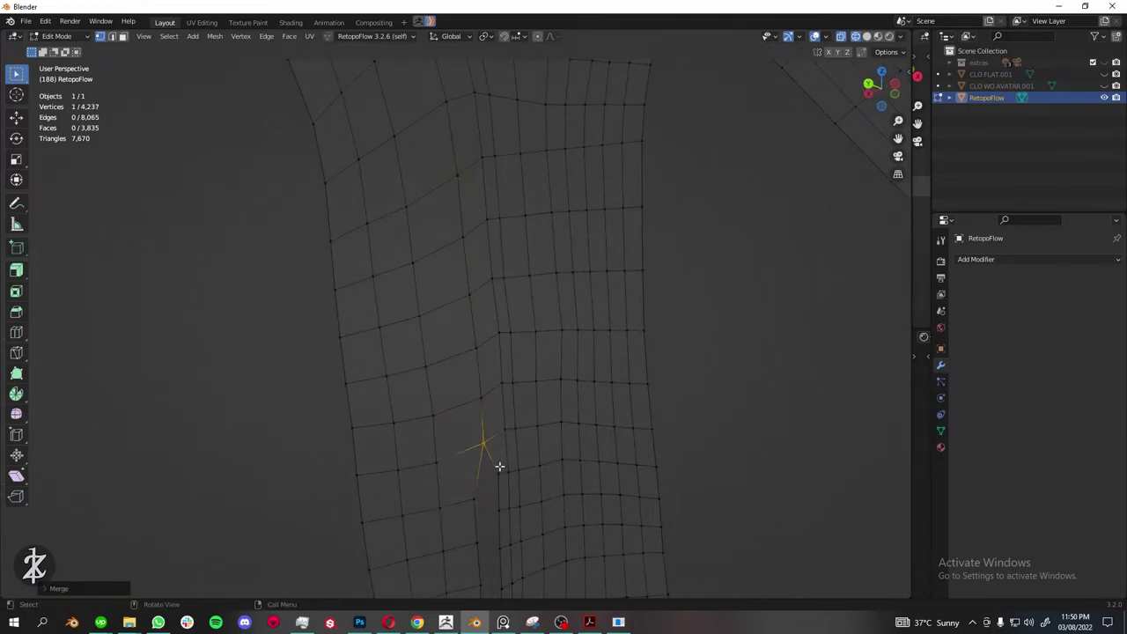
mouse_move(499, 466)
middle_mouse_down("shift")
mouse_move(493, 340)
mouse_move(522, 411)
mouse_move(523, 208)
middle_mouse_up("shift")
key("f")
key("f")
key("f")
Weld two vertices on the top's lower hem at their midpoint.
middle_click_drag(530, 299, 552, 270)
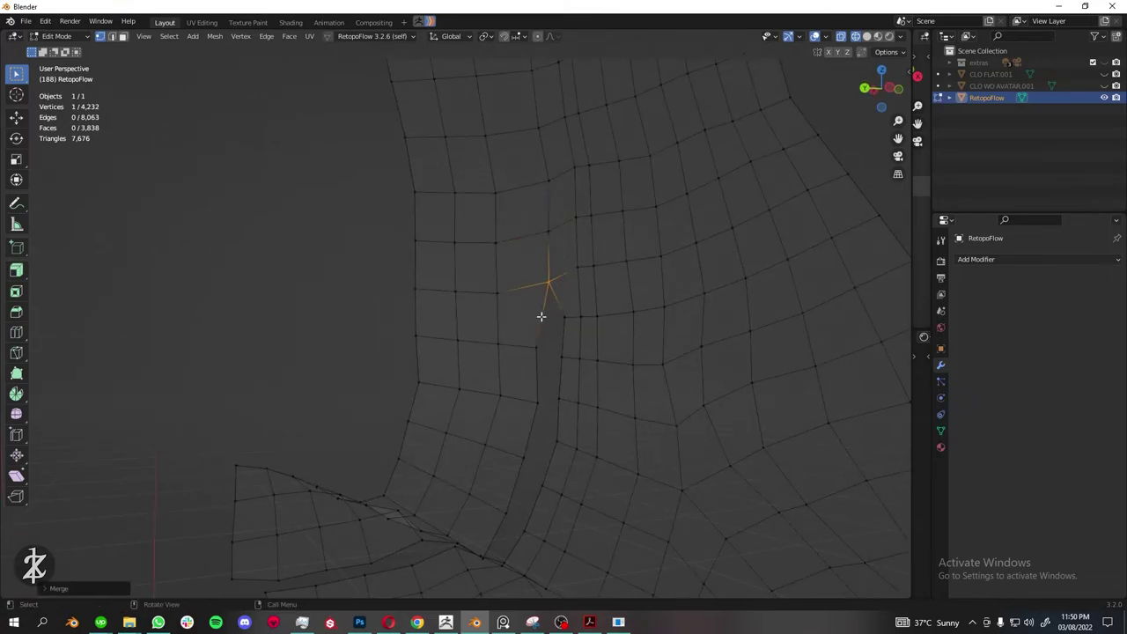
left_click_drag(526, 333, 564, 359)
middle_click_drag(564, 359, 597, 353)
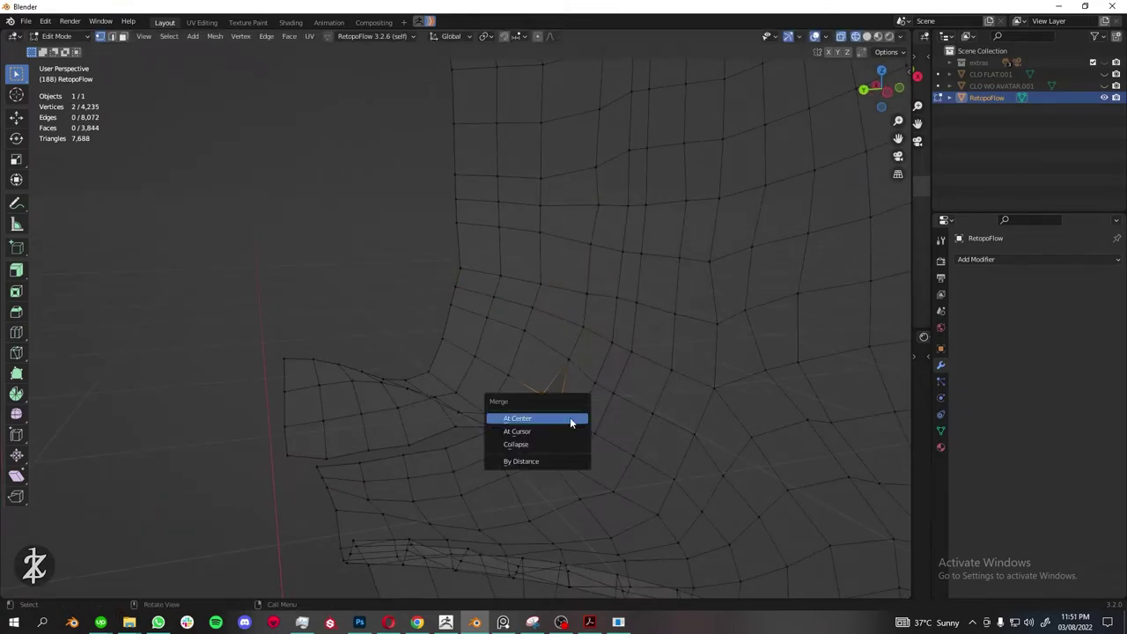
left_click(569, 419)
mouse_move(596, 428)
middle_mouse_down()
mouse_move(297, 354)
mouse_move(397, 373)
mouse_move(558, 367)
middle_mouse_up()
scroll(414, 392, "down", 5)
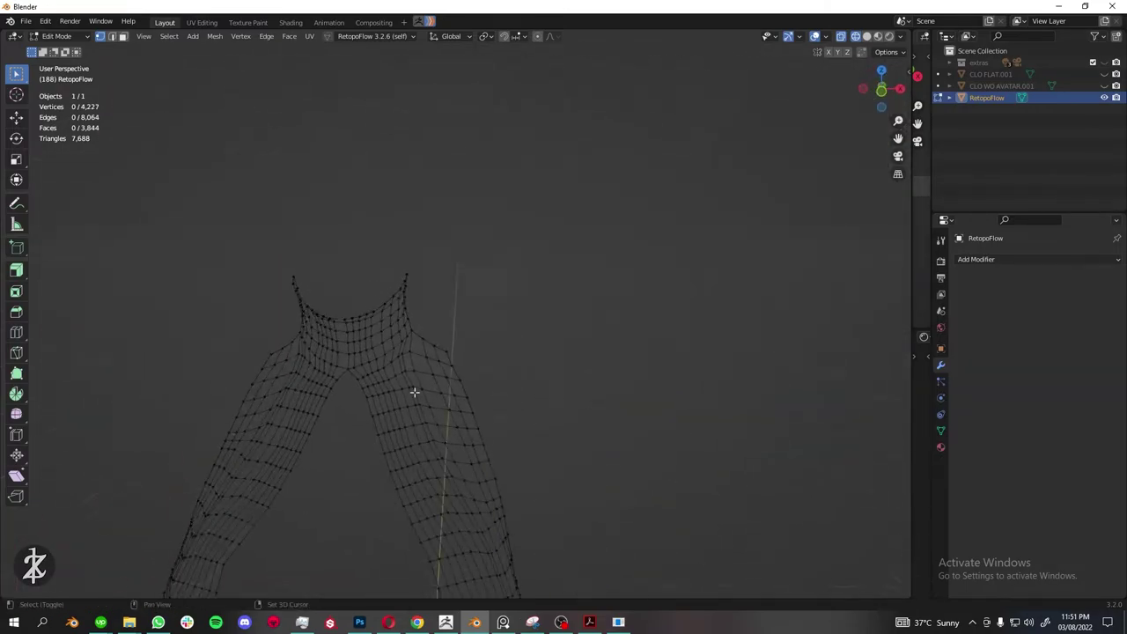
mouse_move(414, 392)
middle_mouse_down()
mouse_move(390, 223)
mouse_move(458, 165)
mouse_move(632, 270)
middle_mouse_up()
scroll(632, 269, "up", 3)
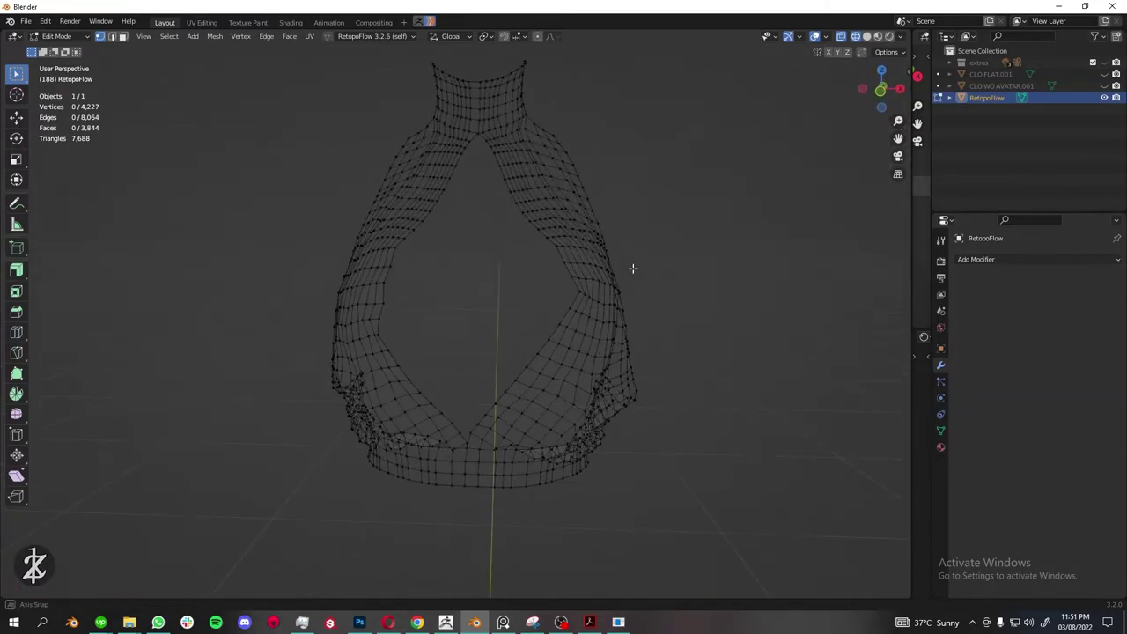
Select the connected top piece and merge vertices along the waistband seam.
key("l")
scroll(472, 373, "down", 3)
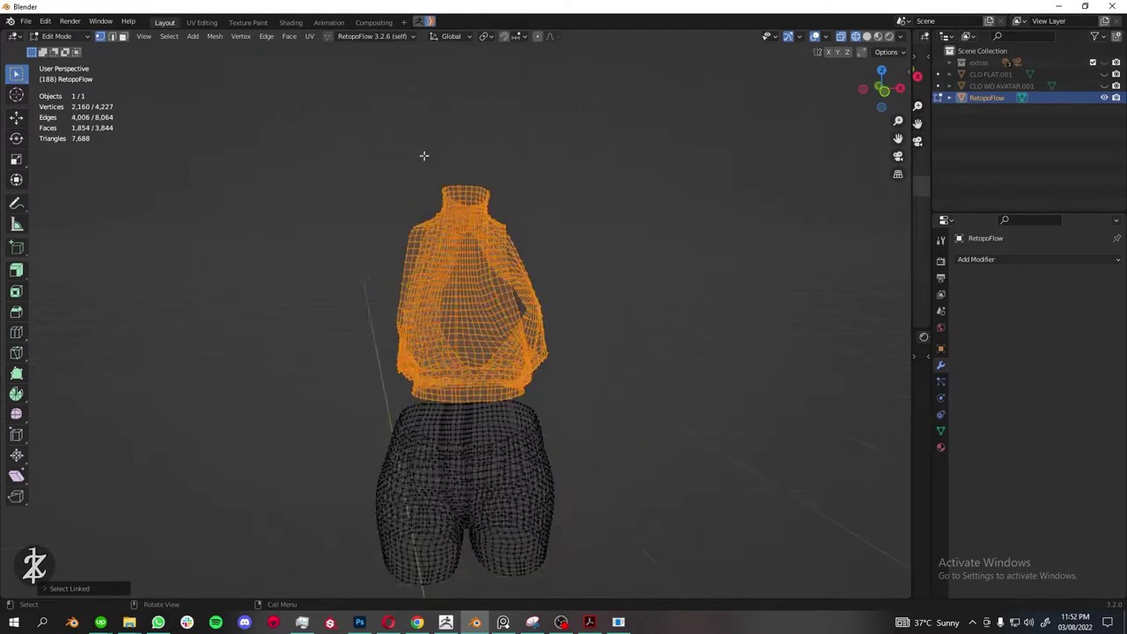
middle_click_drag(423, 156, 510, 291)
scroll(596, 355, "up", 6)
key("m")
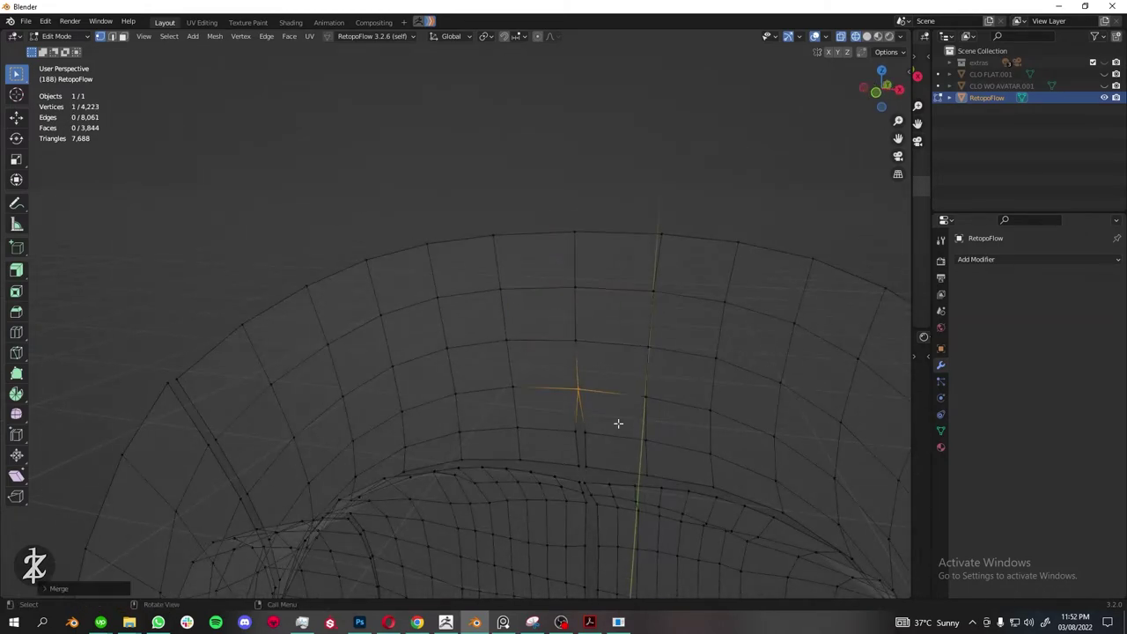
mouse_move(618, 423)
middle_mouse_down()
mouse_move(519, 335)
mouse_move(412, 180)
middle_mouse_up()
mouse_move(398, 310)
middle_mouse_down()
mouse_move(473, 319)
mouse_move(470, 447)
mouse_move(502, 217)
mouse_move(457, 303)
middle_mouse_up()
key("m")
Select vertices near the centre line and add two edge loops below the waistband.
middle_click_drag(505, 494, 451, 269)
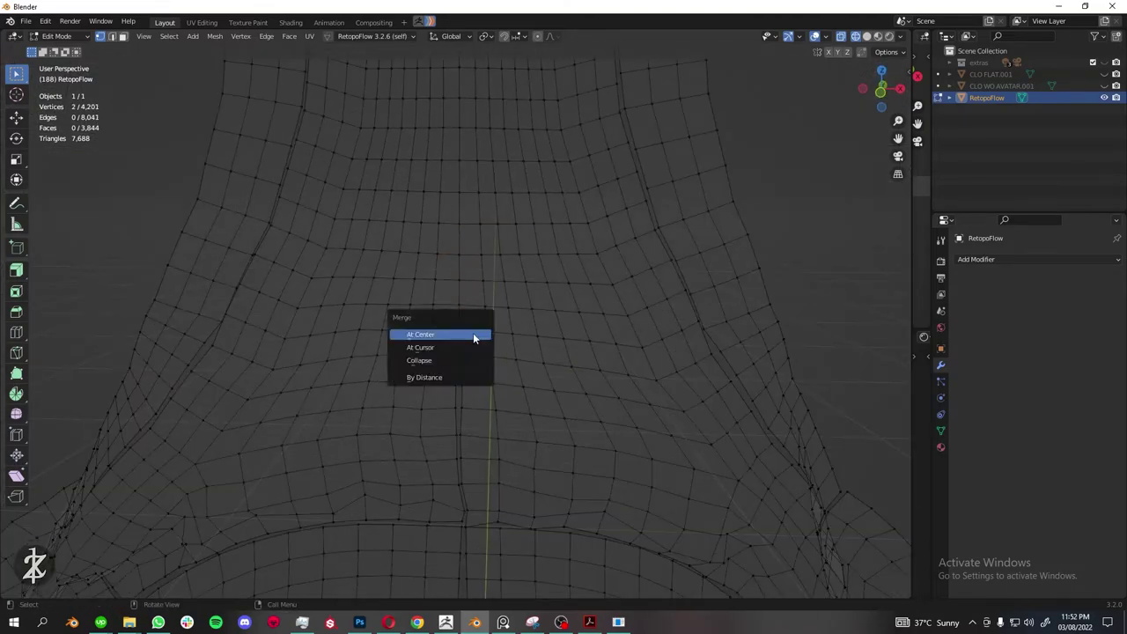
scroll(479, 398, "up", 4)
left_click_drag(440, 210, 483, 261)
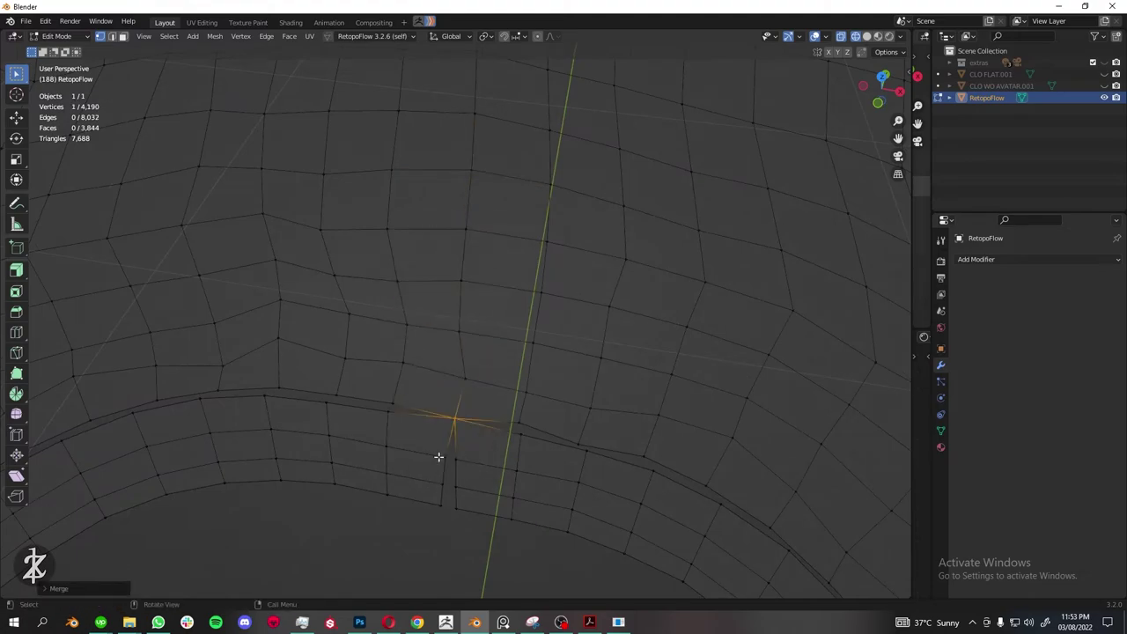
middle_click_drag(542, 447, 457, 405)
mouse_move(573, 409)
middle_mouse_down()
mouse_move(605, 406)
mouse_move(527, 365)
middle_mouse_up()
key("ctrl+r")
left_click(550, 388)
key("ctrl+r")
left_click(526, 365)
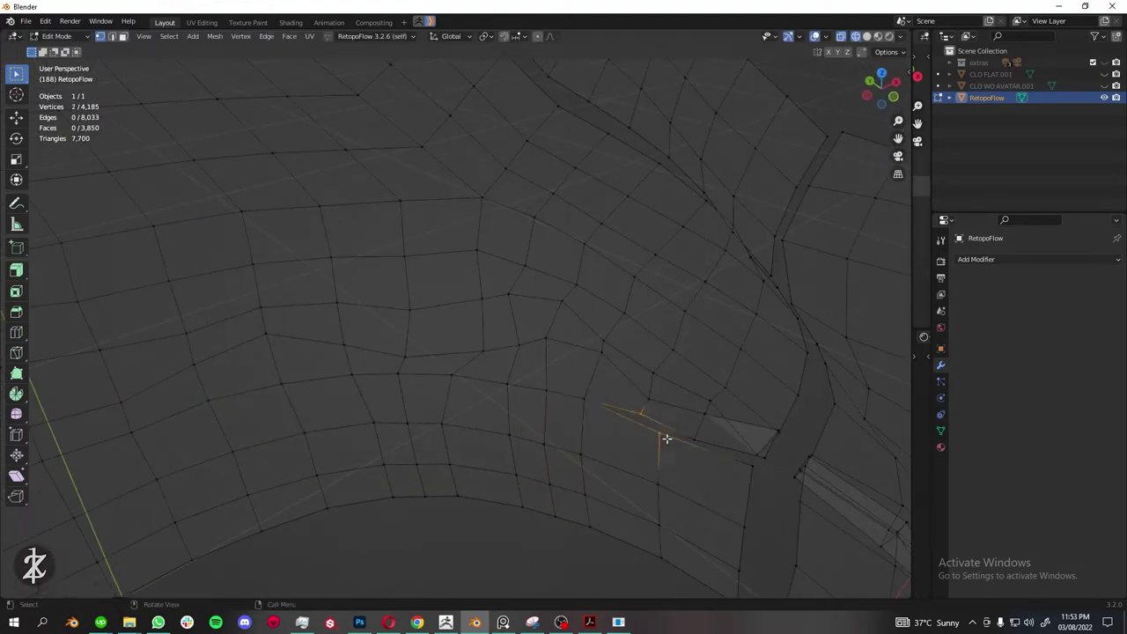
Weld the vertices across the gap on the shorts, redoing one bad merge.
key("m")
left_click(711, 457)
middle_click_drag(711, 457, 638, 351)
key("ctrl+z")
middle_click_drag(661, 399, 658, 389)
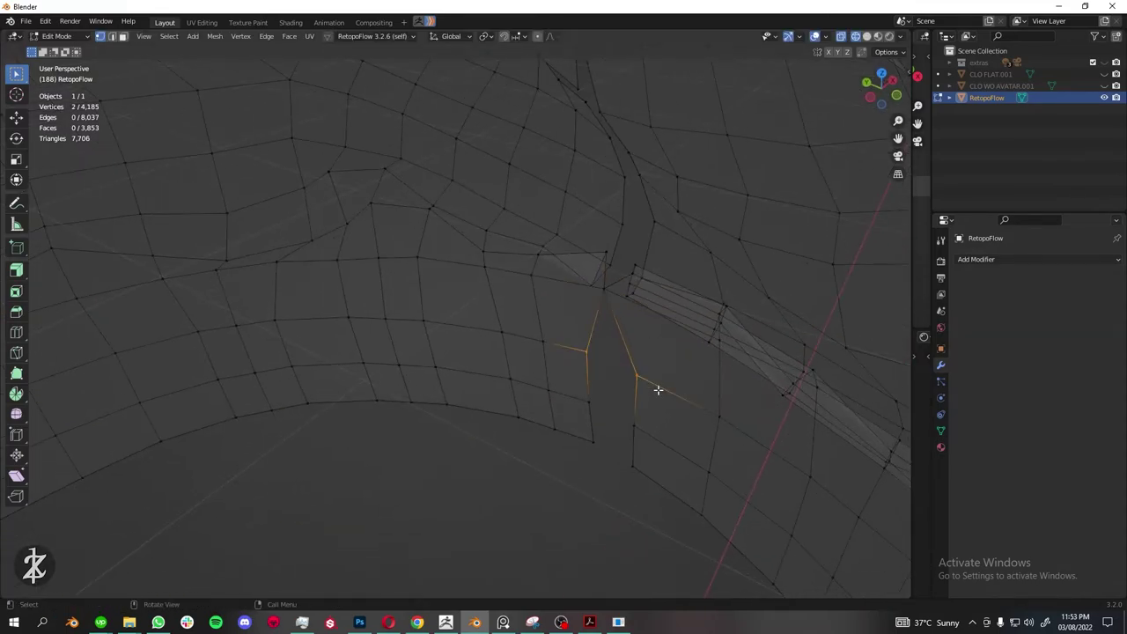
left_click_drag(587, 431, 681, 491)
key("m")
left_click(672, 443)
Weld the next stray vertex and add an edge loop around the leg.
mouse_move(672, 443)
middle_mouse_down()
mouse_move(466, 264)
mouse_move(502, 144)
middle_mouse_up()
left_click_drag(502, 144, 558, 188)
middle_click_drag(558, 377, 604, 485)
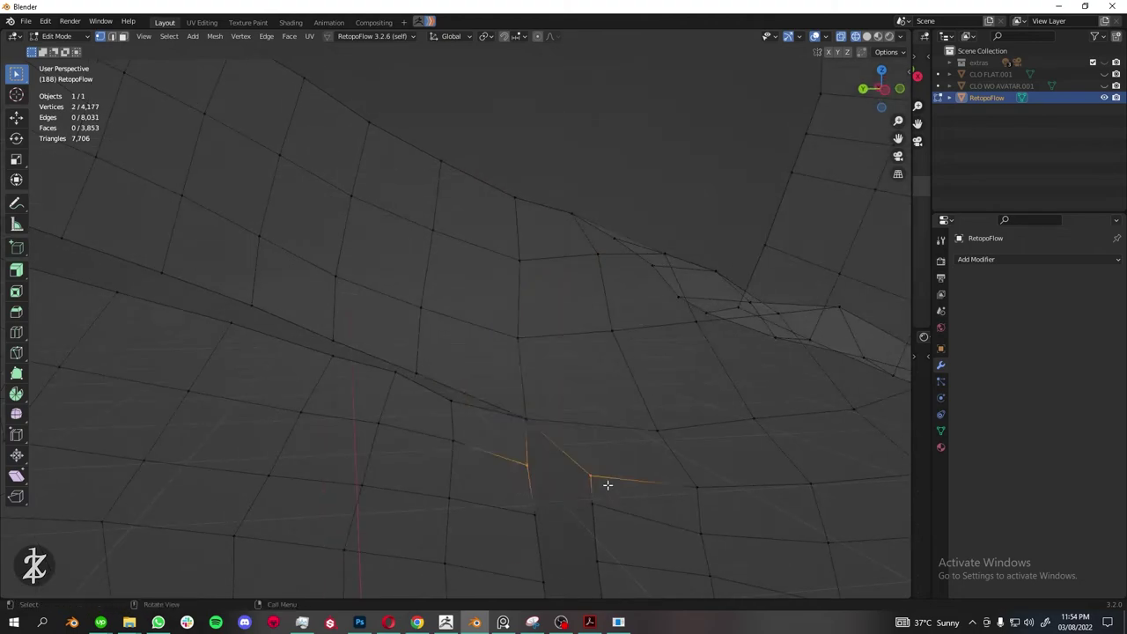
key("m")
left_click(588, 351)
middle_click_drag(513, 373, 536, 419)
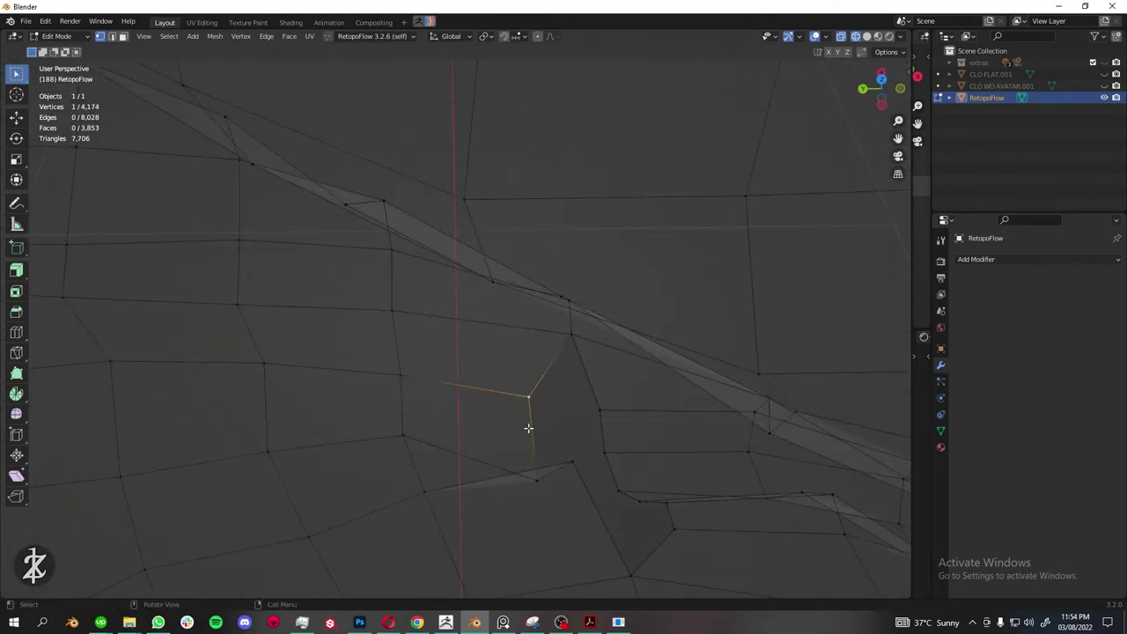
key("ctrl+r")
left_click(609, 413)
Fix a single stray vertex with another edge loop and a midpoint weld.
middle_click_drag(609, 413, 519, 356)
left_click(518, 354)
mouse_move(581, 405)
middle_mouse_down()
mouse_move(516, 430)
mouse_move(518, 448)
middle_mouse_up()
key("ctrl+r")
left_click(538, 395)
key("ctrl+r")
mouse_move(549, 365)
middle_mouse_down()
mouse_move(573, 382)
mouse_move(571, 293)
mouse_move(314, 241)
middle_mouse_up()
left_click(606, 355)
key("m")
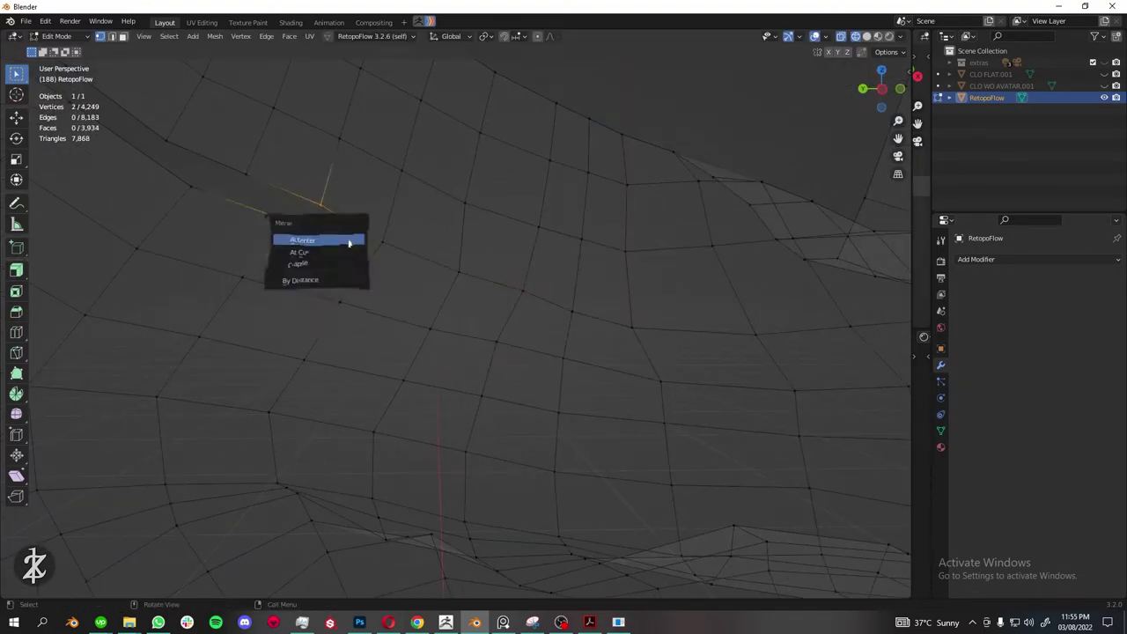
left_click(315, 241)
Merge several vertex pairs at their midpoints up toward the neckline.
middle_click_drag(394, 282, 564, 342)
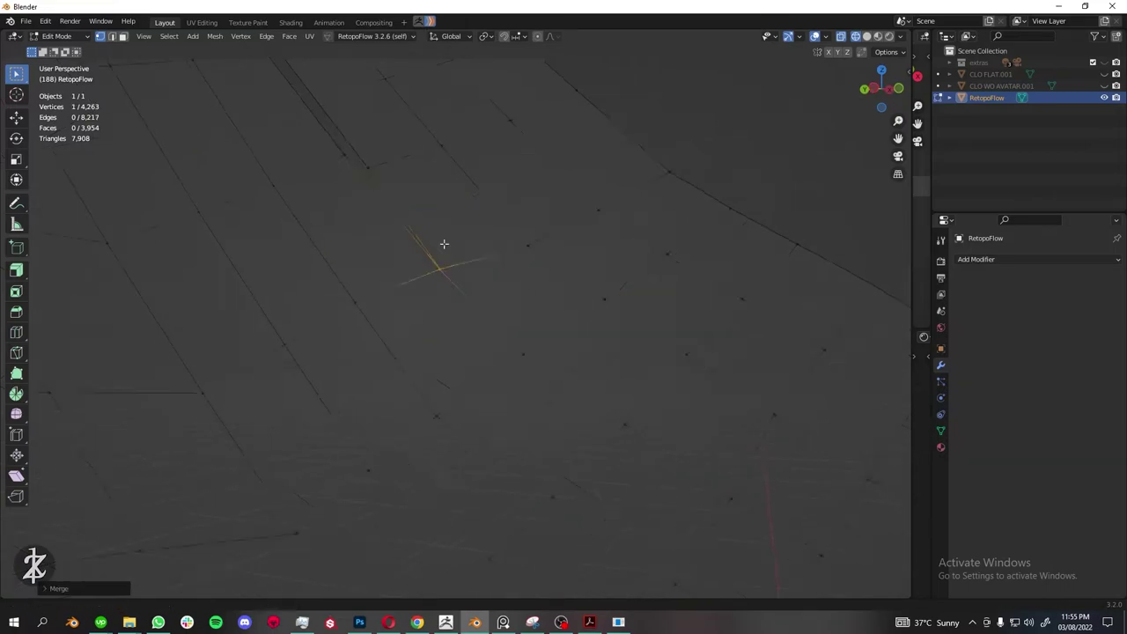
key("m")
mouse_move(446, 253)
middle_mouse_down()
mouse_move(470, 448)
mouse_move(525, 468)
mouse_move(538, 320)
mouse_move(461, 288)
mouse_move(586, 425)
middle_mouse_up()
left_click(470, 447)
key("m")
left_click(510, 270)
middle_click_drag(536, 224, 823, 455)
key("m")
left_click(722, 294)
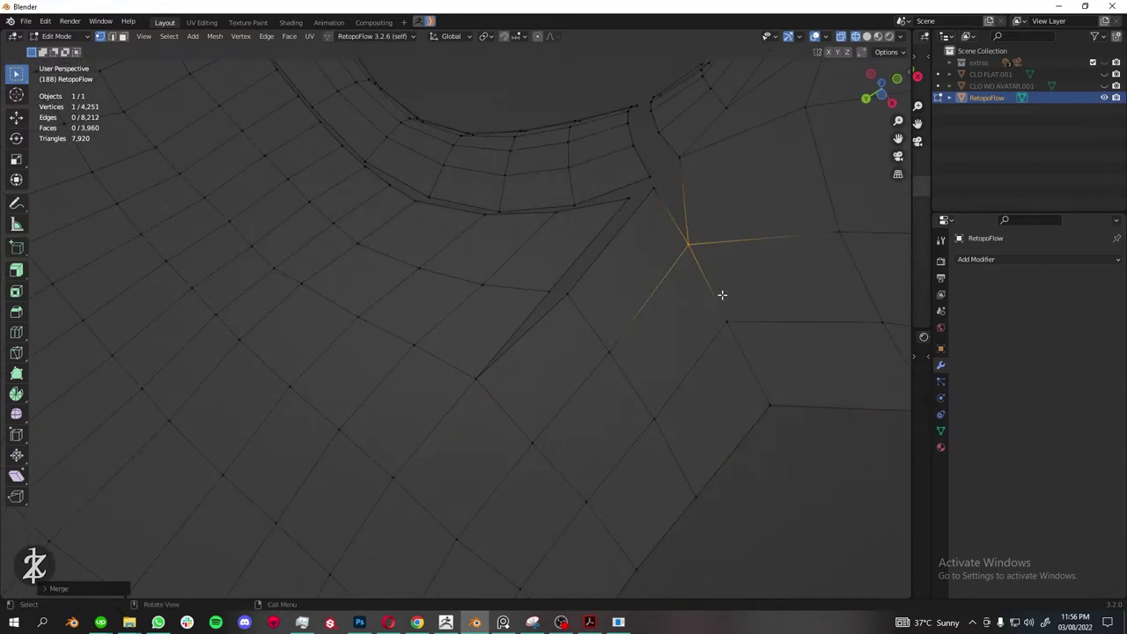
mouse_move(722, 294)
middle_mouse_down()
mouse_move(675, 320)
mouse_move(652, 191)
mouse_move(564, 365)
middle_mouse_up()
Collapse four vertices into one and cut a new edge loop at the messy spot.
key("n")
key("m")
left_click(595, 389)
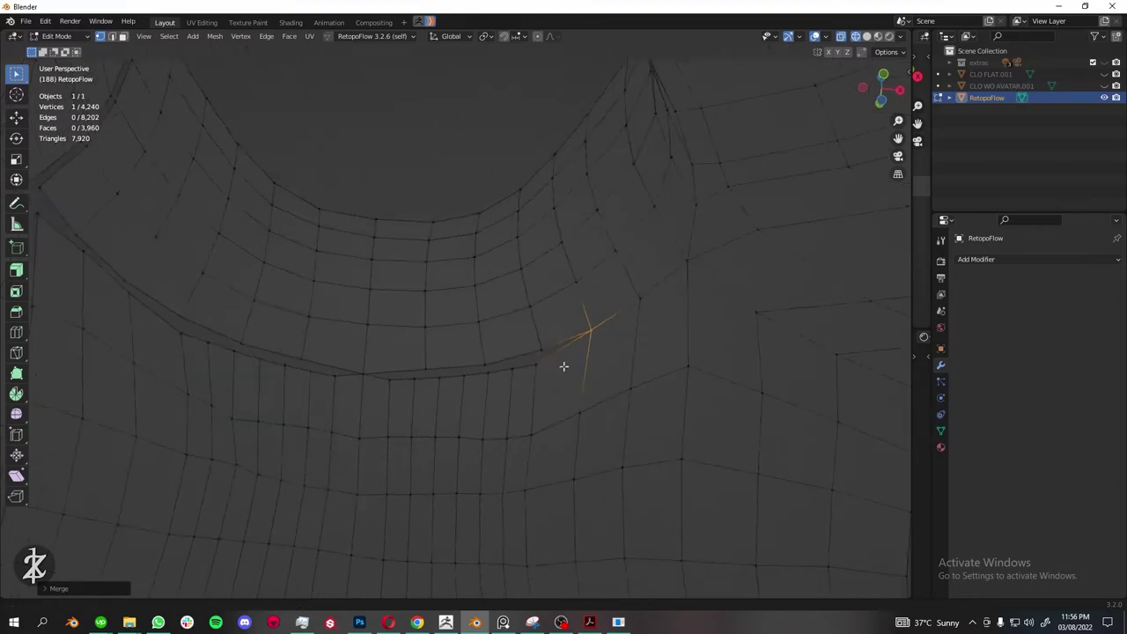
key("ctrl+r")
key("m")
left_click(415, 362)
key("ctrl+r")
scroll(491, 333, "up", 1)
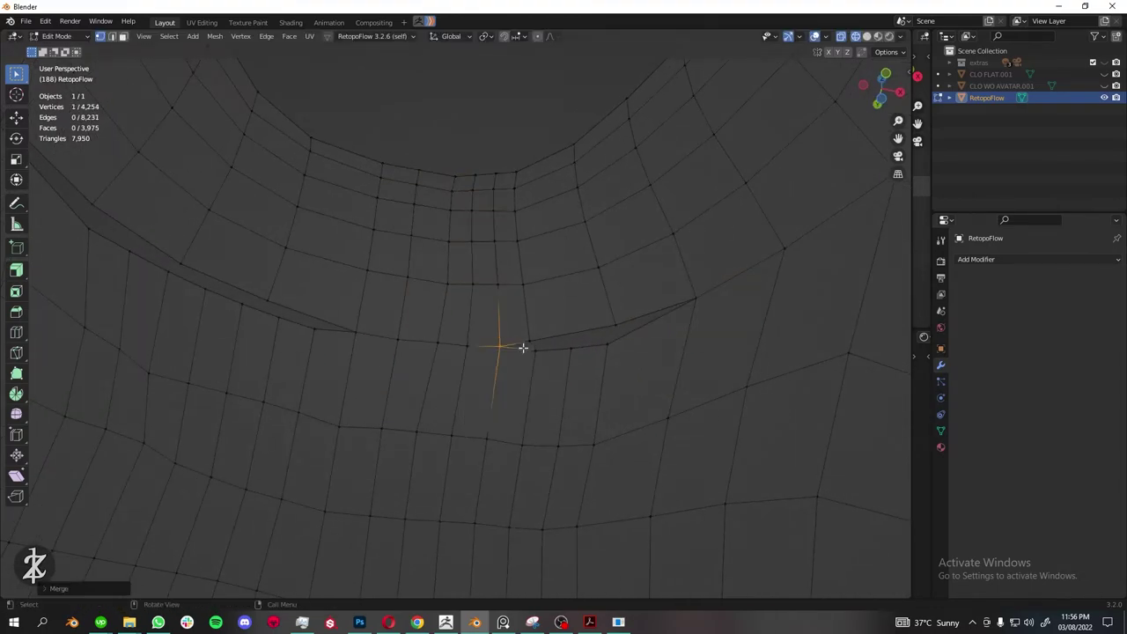
left_click(553, 322)
Undo unwanted merges and reselect the stray vertices in the problem area.
middle_click_drag(508, 345, 492, 428)
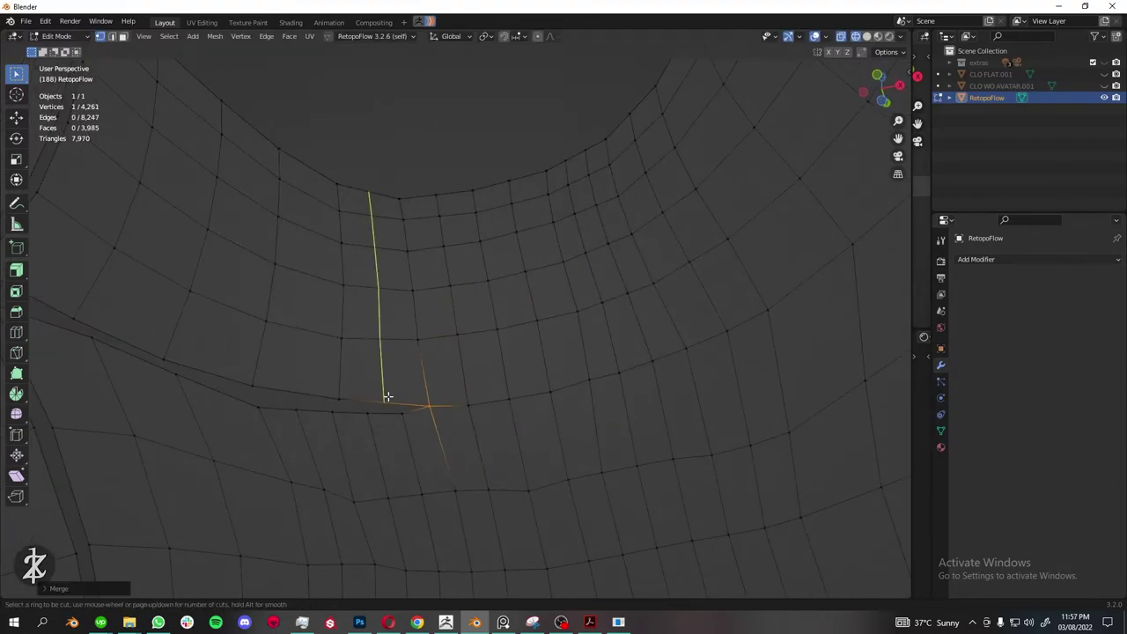
left_click(272, 402, "shift")
middle_click_drag(272, 403, 424, 397)
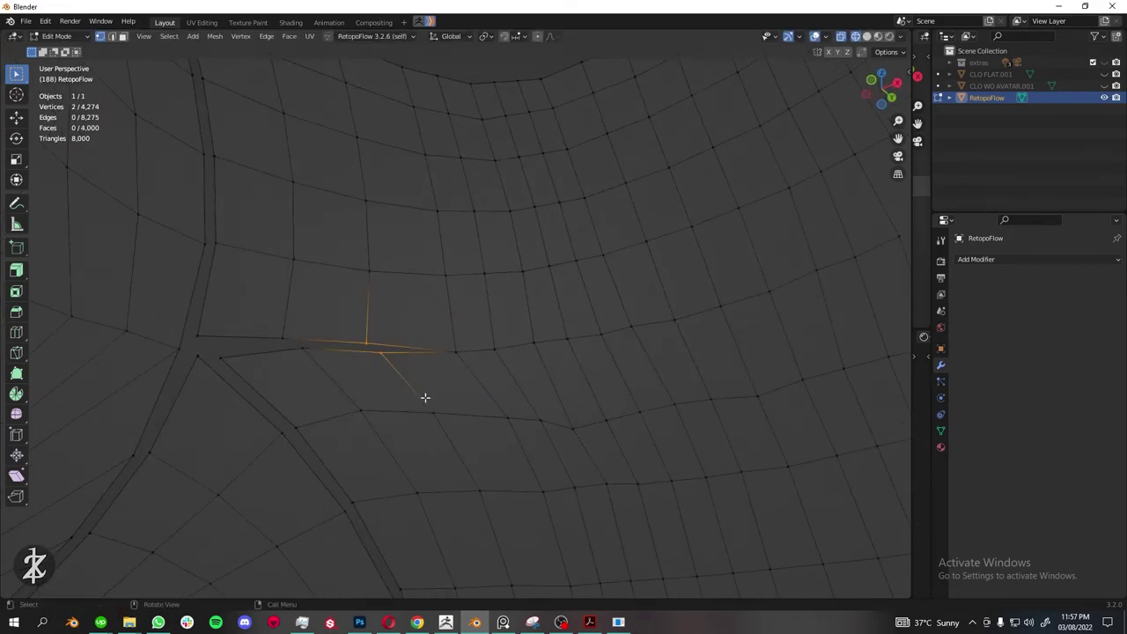
key("ctrl+z")
mouse_move(216, 371)
middle_mouse_down()
mouse_move(410, 360)
mouse_move(322, 169)
middle_mouse_up()
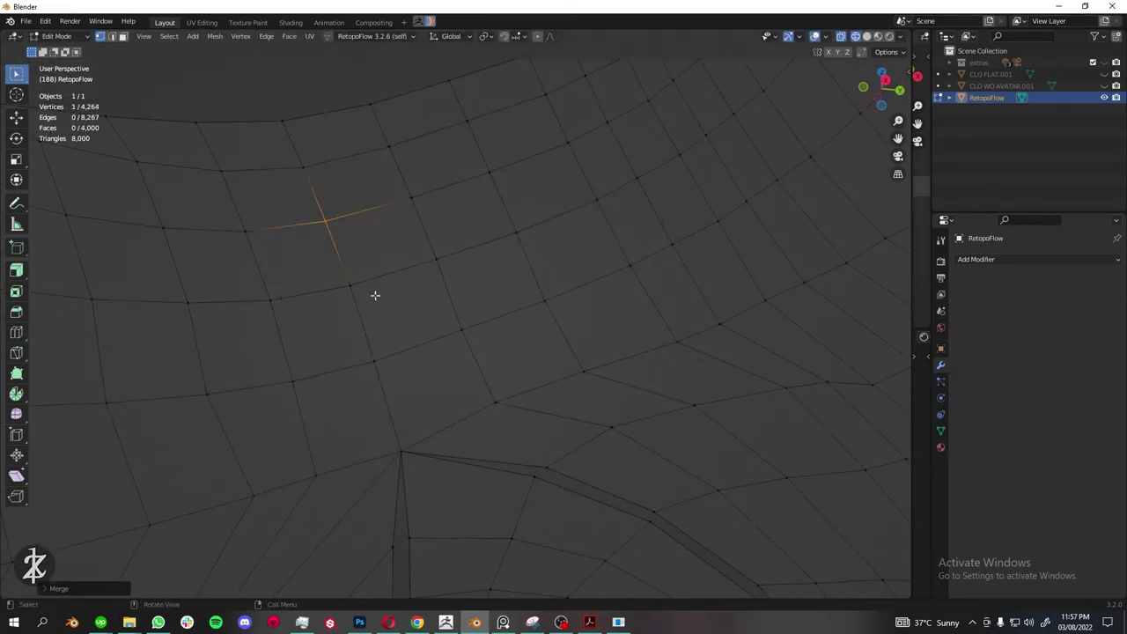
middle_click_drag(373, 294, 521, 346)
key("ctrl+z")
middle_click_drag(618, 204, 629, 455)
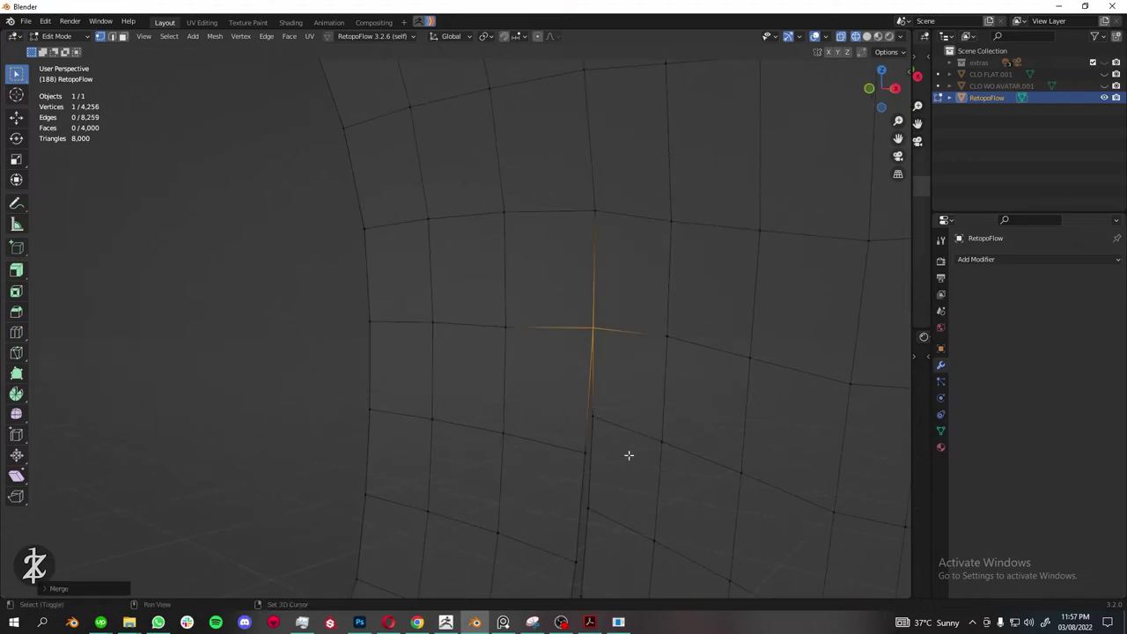
Reselect around the stray point and merge two remaining seam vertices into one.
left_click_drag(540, 265, 575, 318)
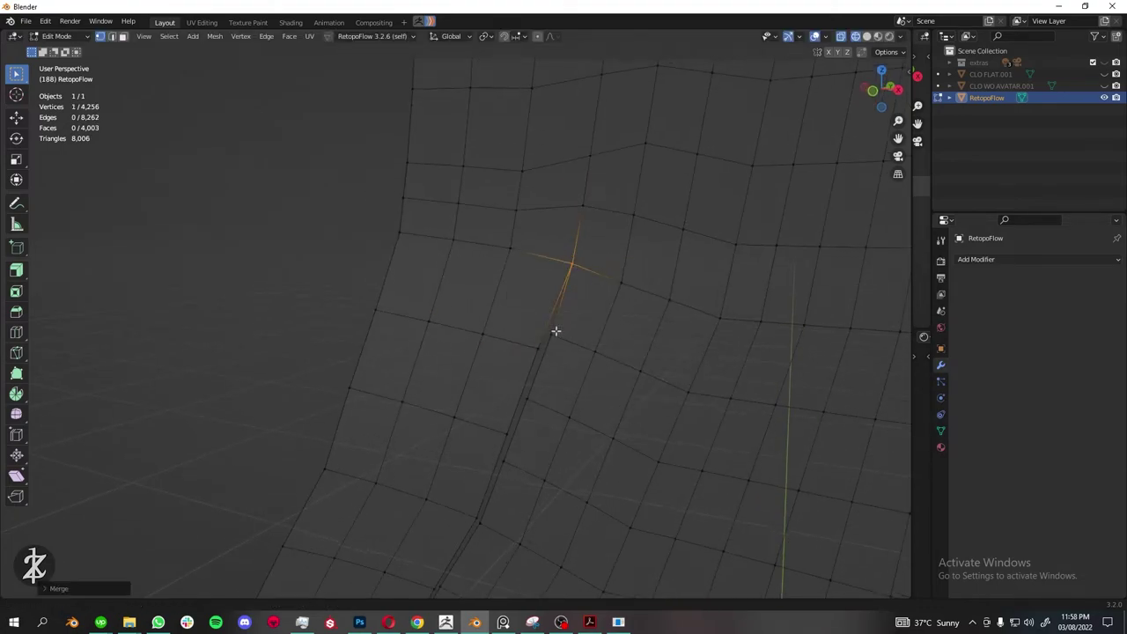
key("ctrl+z")
middle_click_drag(556, 331, 530, 229)
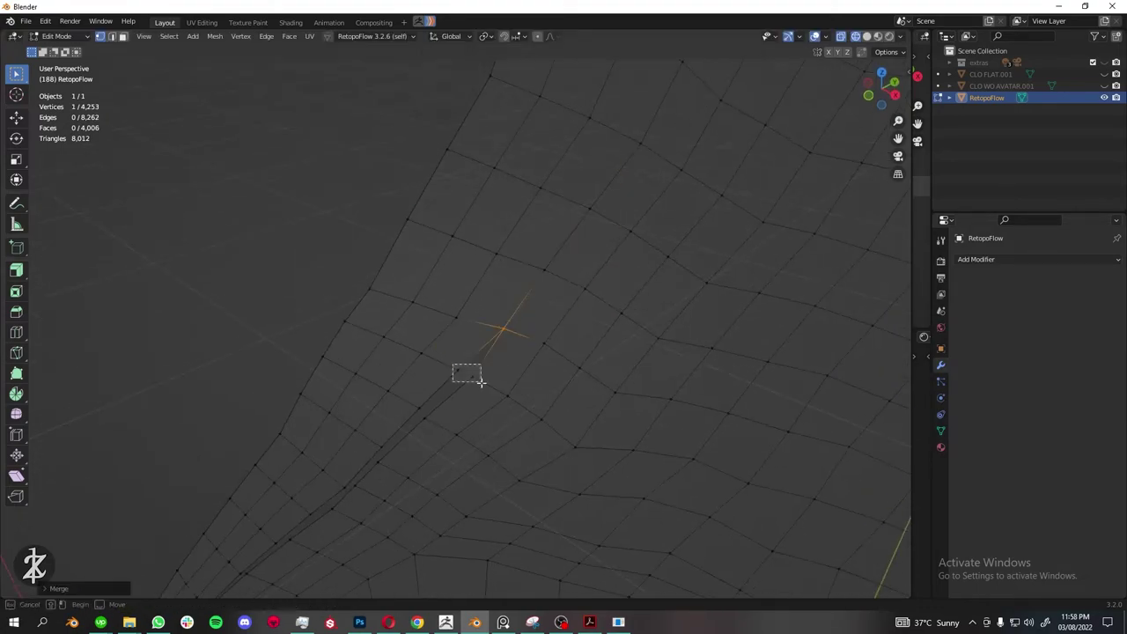
left_click_drag(452, 364, 481, 381)
key("ctrl+z")
middle_click_drag(481, 382, 561, 234)
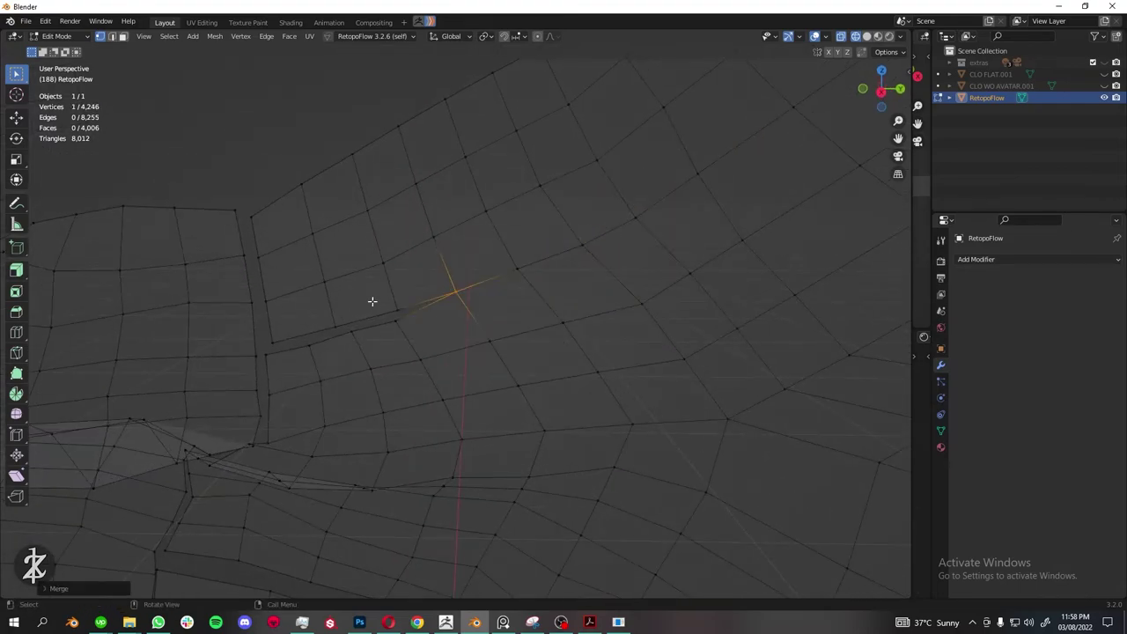
middle_click_drag(275, 359, 402, 320)
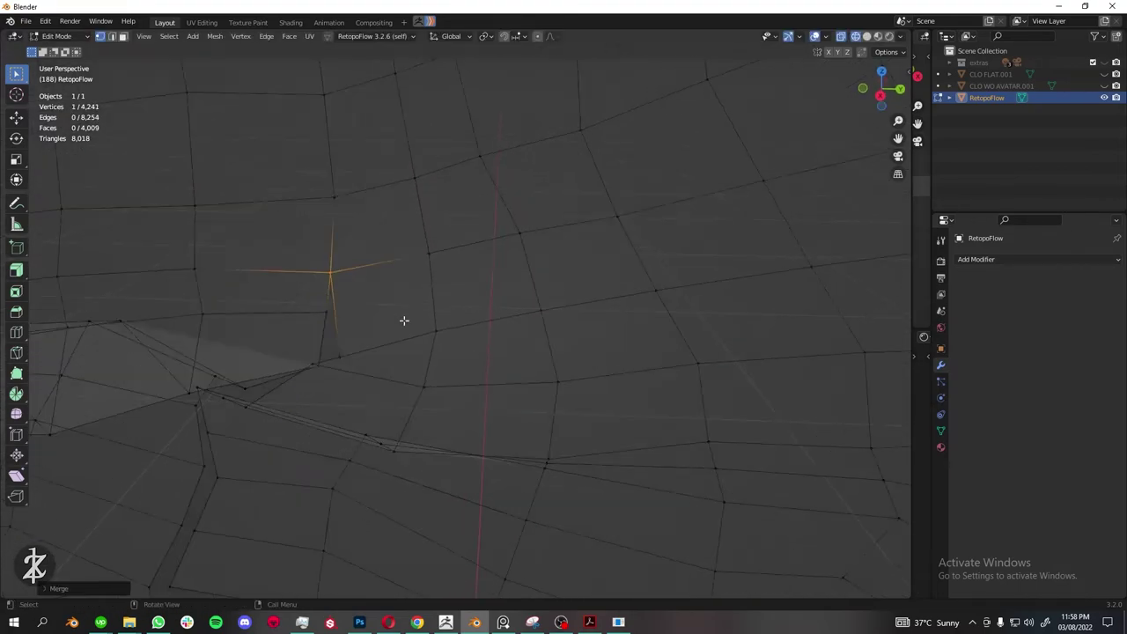
left_click_drag(296, 360, 335, 410)
middle_click_drag(334, 410, 427, 373)
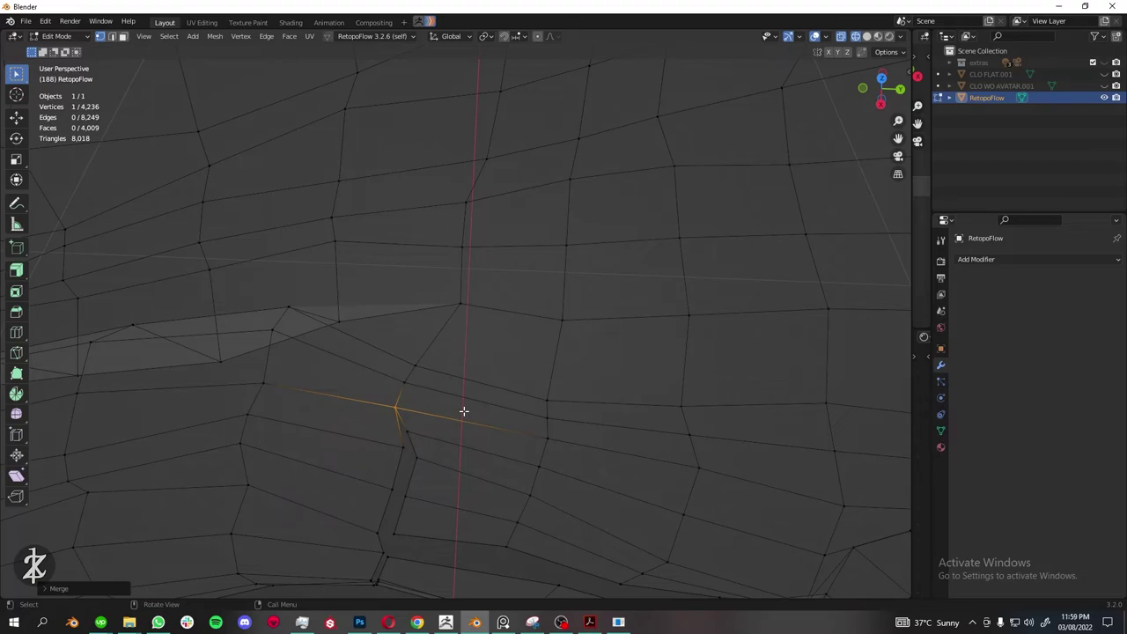
mouse_move(463, 411)
middle_mouse_down()
mouse_move(493, 297)
mouse_move(483, 319)
mouse_move(502, 373)
mouse_move(533, 397)
mouse_move(486, 403)
middle_mouse_up()
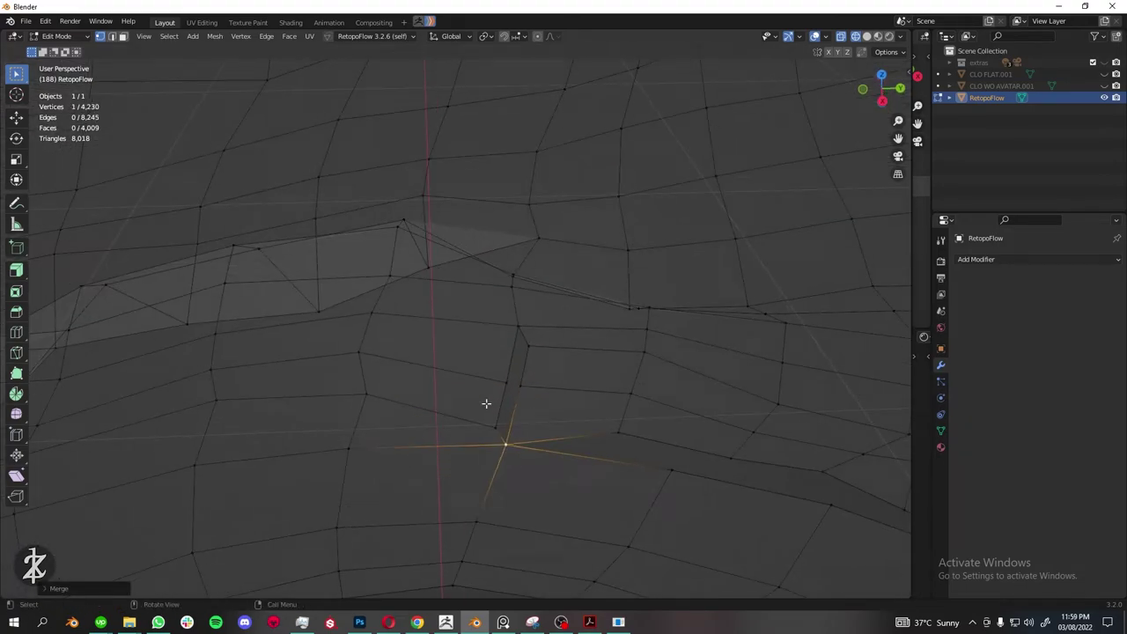
key("m")
Slide in new edge loops across the gap and merge the vertices there.
middle_click_drag(539, 353, 503, 306)
left_click(564, 361)
middle_click_drag(564, 361, 396, 335)
key("ctrl+r")
left_click(390, 328)
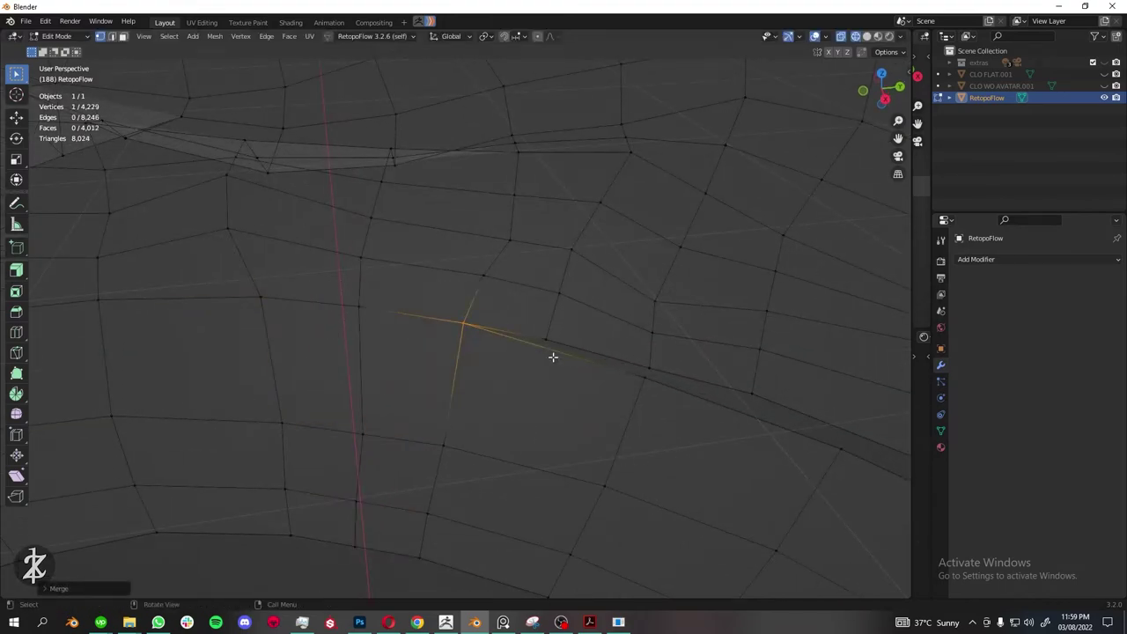
key("m")
left_click(669, 392)
middle_click_drag(669, 392, 334, 317)
Add one more edge loop and merge the last stray vertices.
key("ctrl+r")
left_click(327, 313)
mouse_move(582, 381)
middle_mouse_down()
mouse_move(714, 402)
mouse_move(576, 337)
mouse_move(857, 357)
mouse_move(638, 355)
mouse_move(611, 290)
middle_mouse_up()
key("m")
left_click(576, 338)
scroll(638, 354, "down", 5)
scroll(611, 290, "up", 5)
key("m")
left_click(534, 302)
middle_click_drag(534, 302, 470, 360)
scroll(469, 360, "down", 5)
Return the garment to Object Mode at 4,225 vertices and 4,018 faces.
left_click(169, 36)
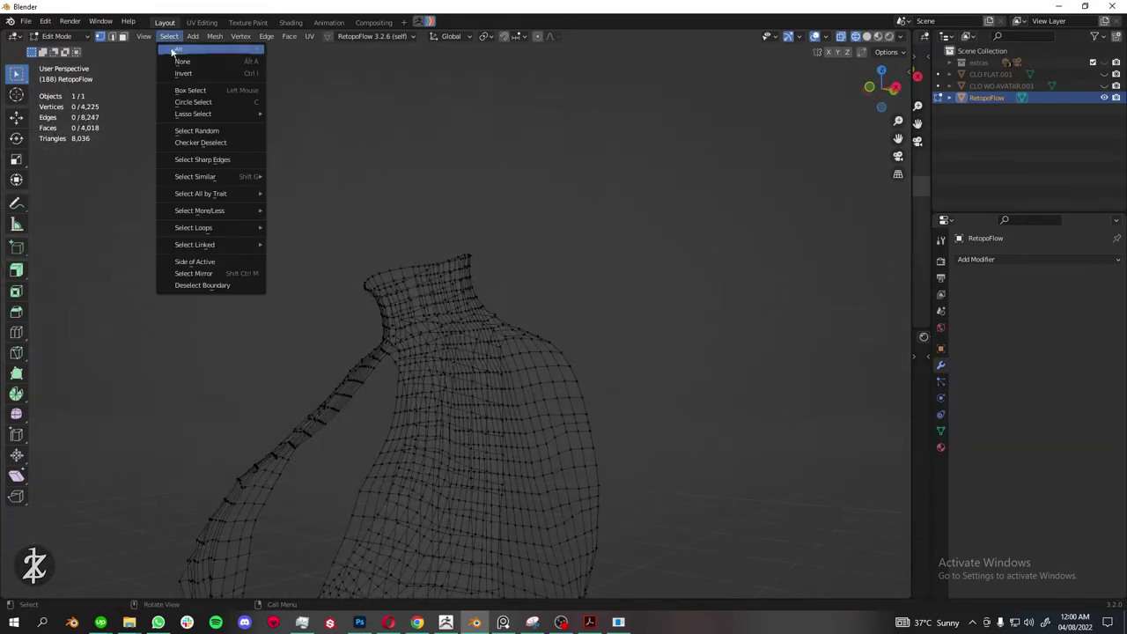
key("Tab")
middle_click_drag(535, 397, 535, 323)
key("Tab")
scroll(536, 322, "up", 2)
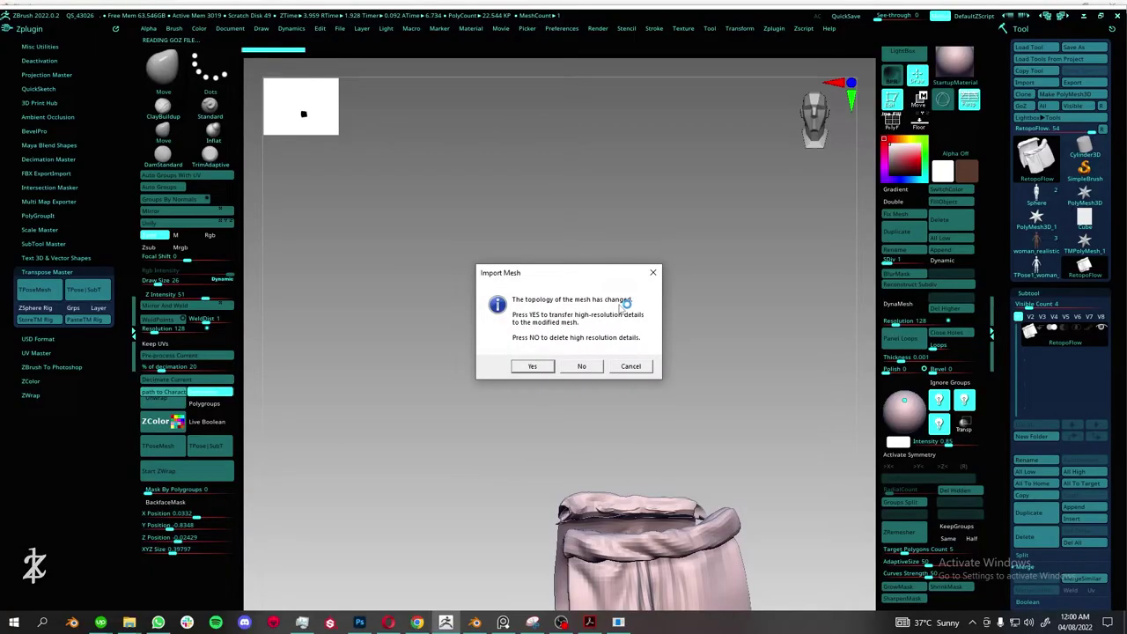
Append CLO_WO_AVATAR_002 as a subtool and make it the active subtool.
left_click(581, 366)
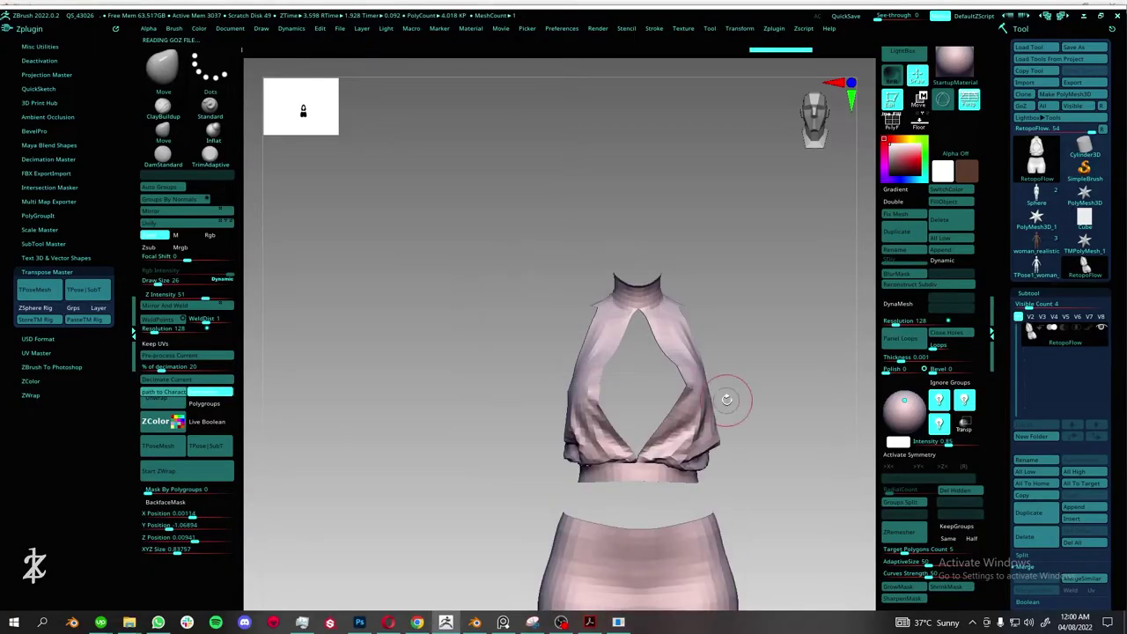
left_click(1036, 217)
left_click(1038, 236)
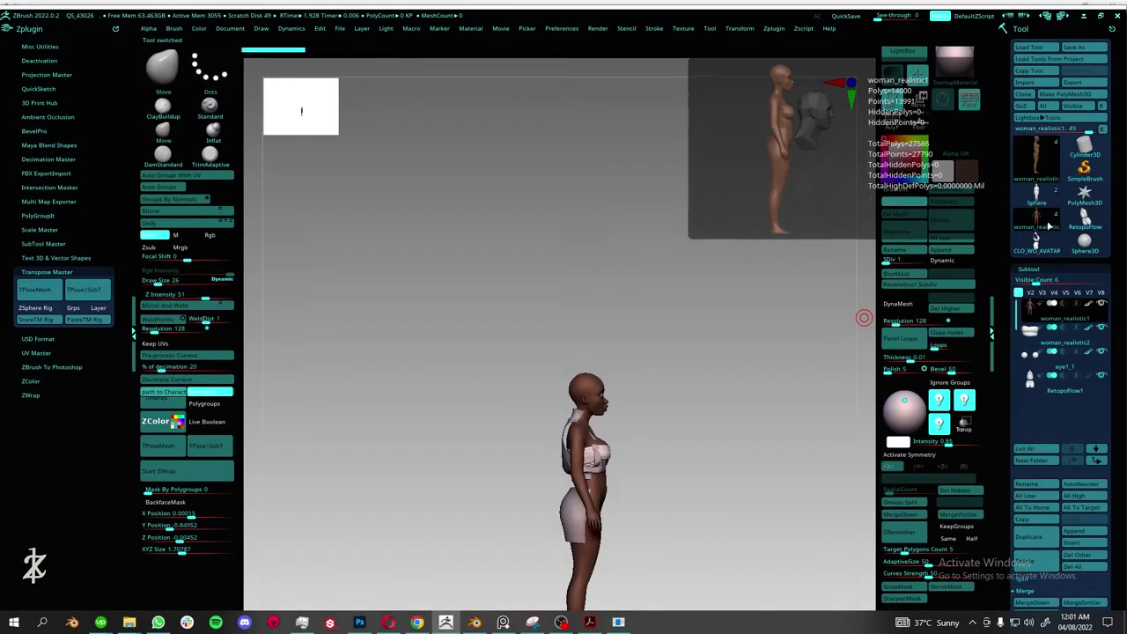
left_click(1083, 531)
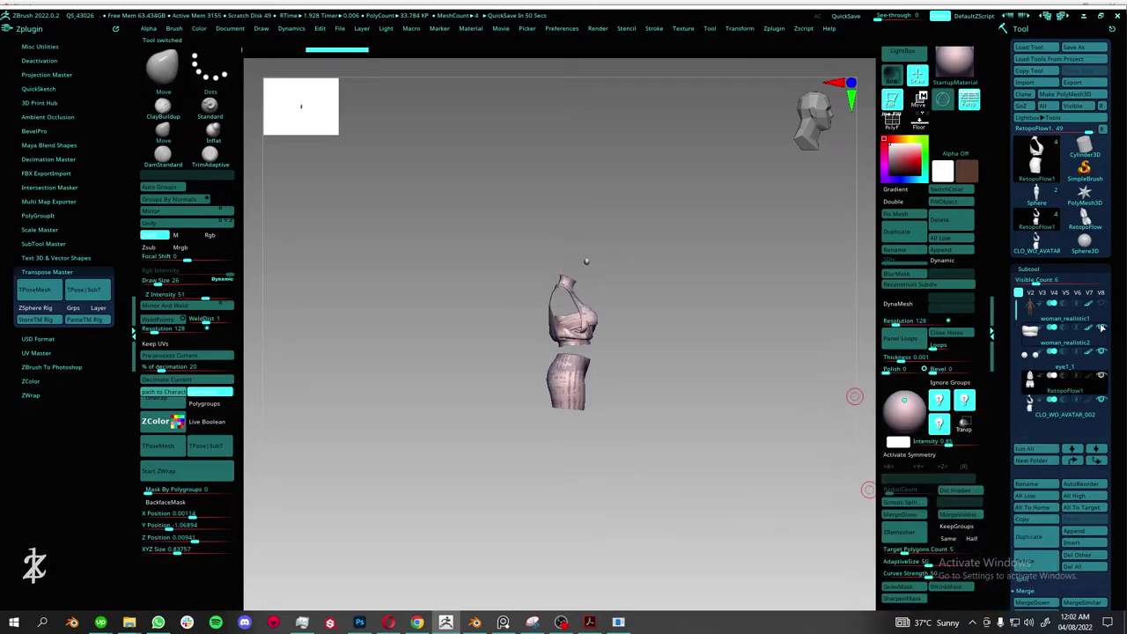
left_click(1073, 391)
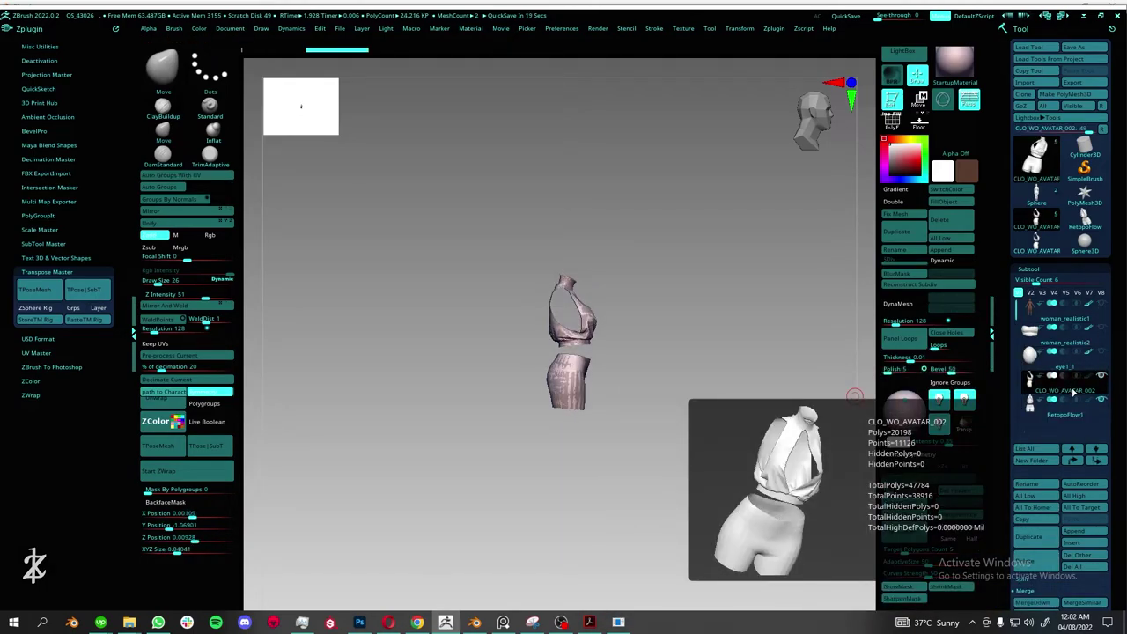
Frame the garment and toggle Polyframe to compare its wireframe and polygroup colours.
key("f")
key("shift+f")
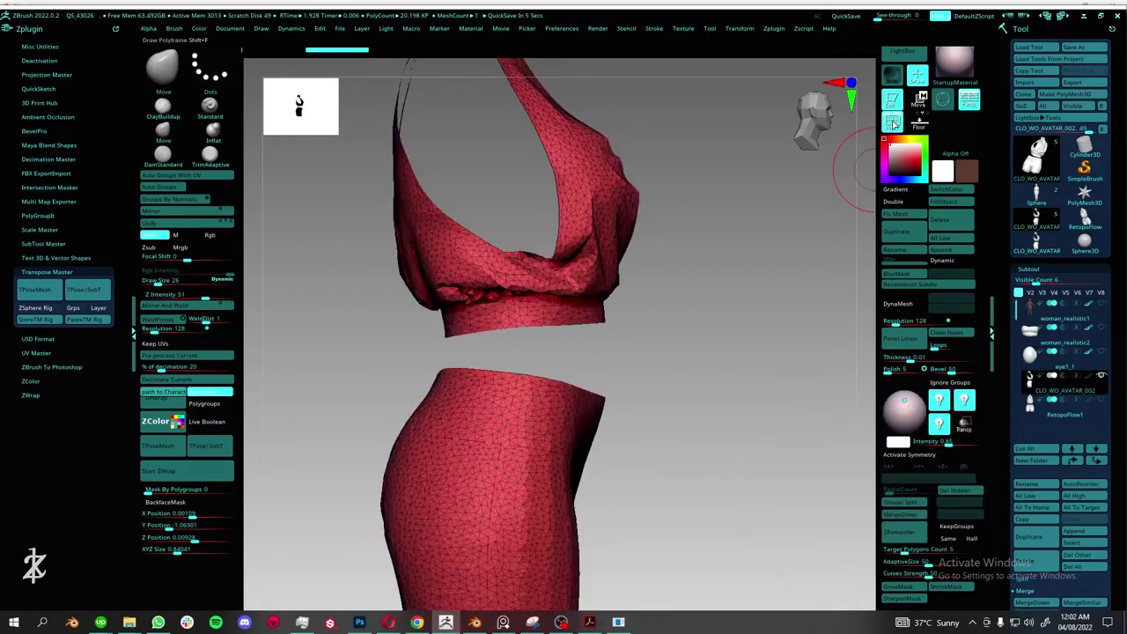
left_click_drag(620, 298, 711, 201)
key("shift+f")
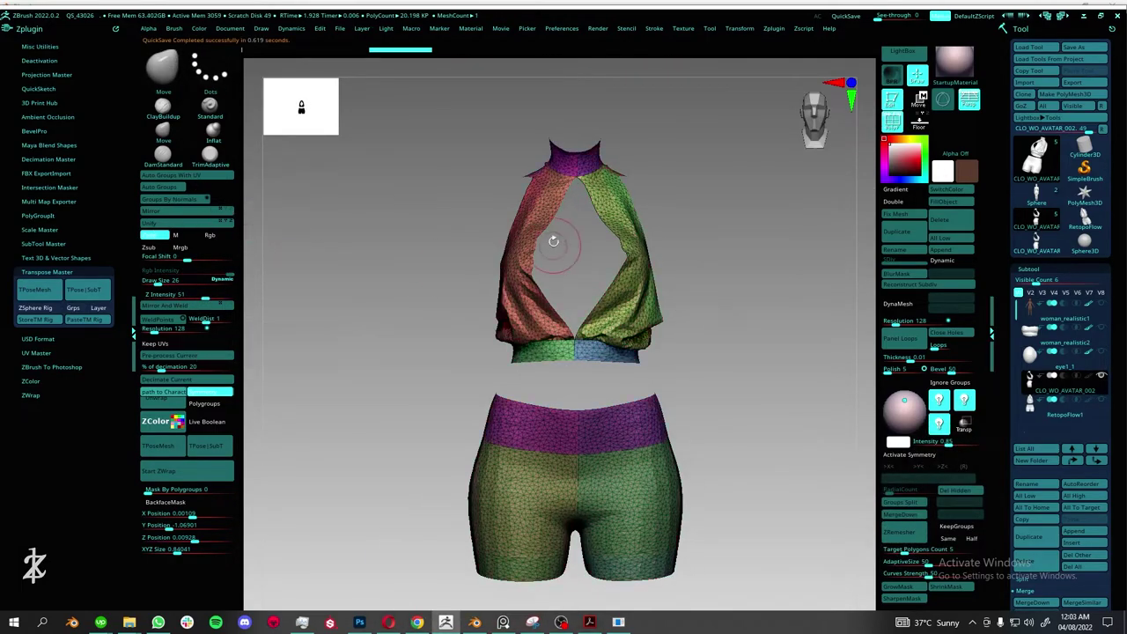
left_click_drag(558, 238, 571, 214)
left_click_drag(522, 363, 264, 238)
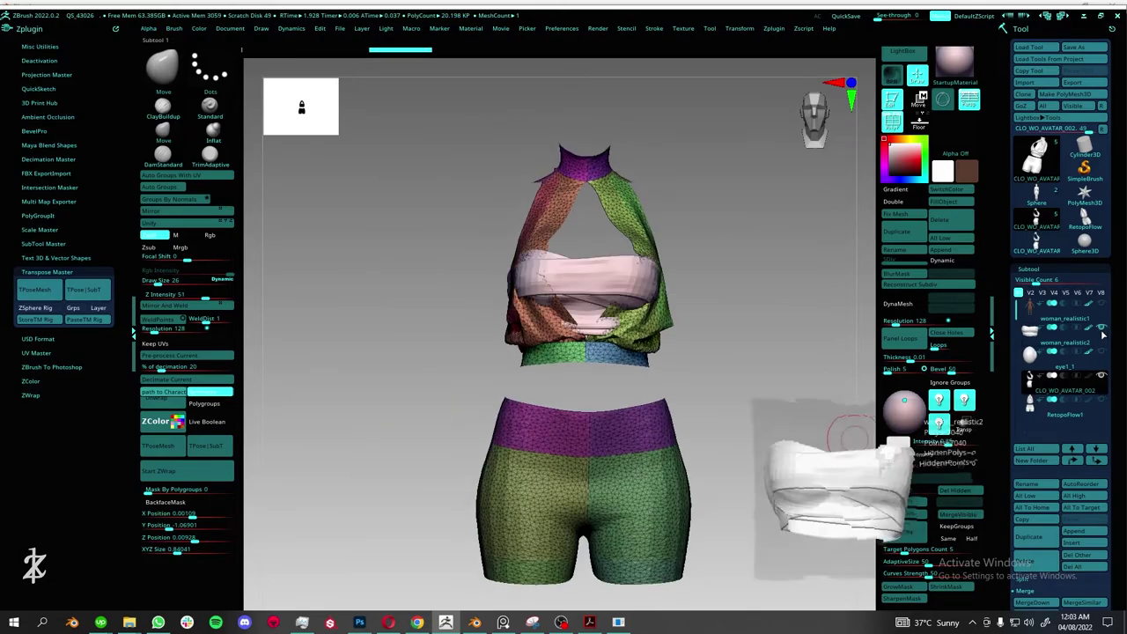
left_click_drag(679, 403, 867, 326)
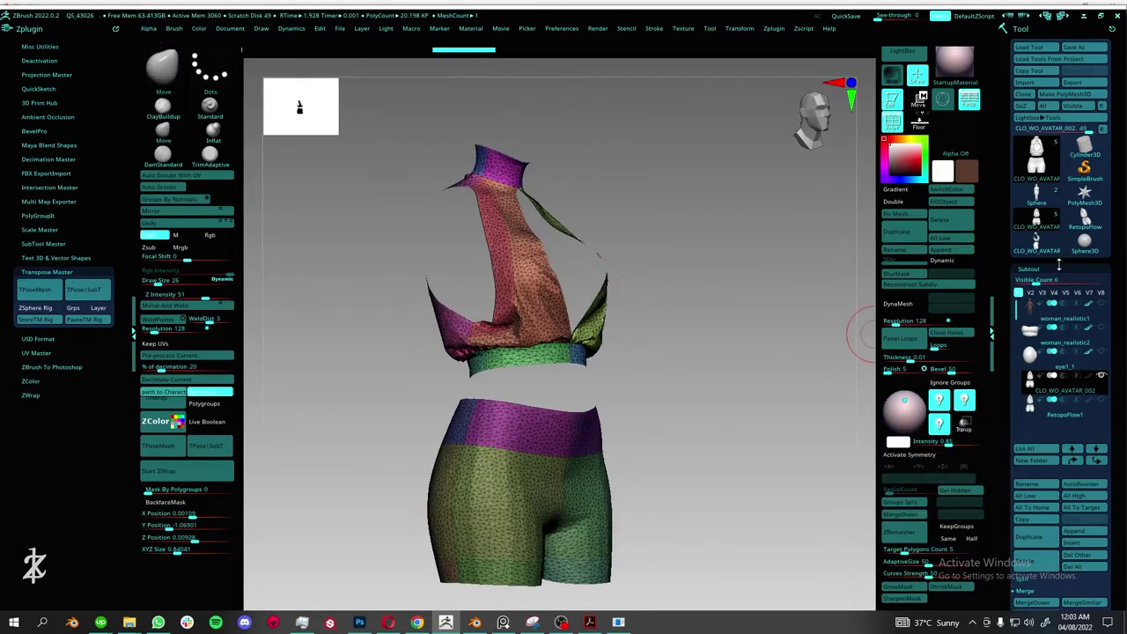
Expand the Geometry and edge loop settings to inspect RetopoFlow1's quad mesh.
left_click(1032, 282)
left_click(1045, 402)
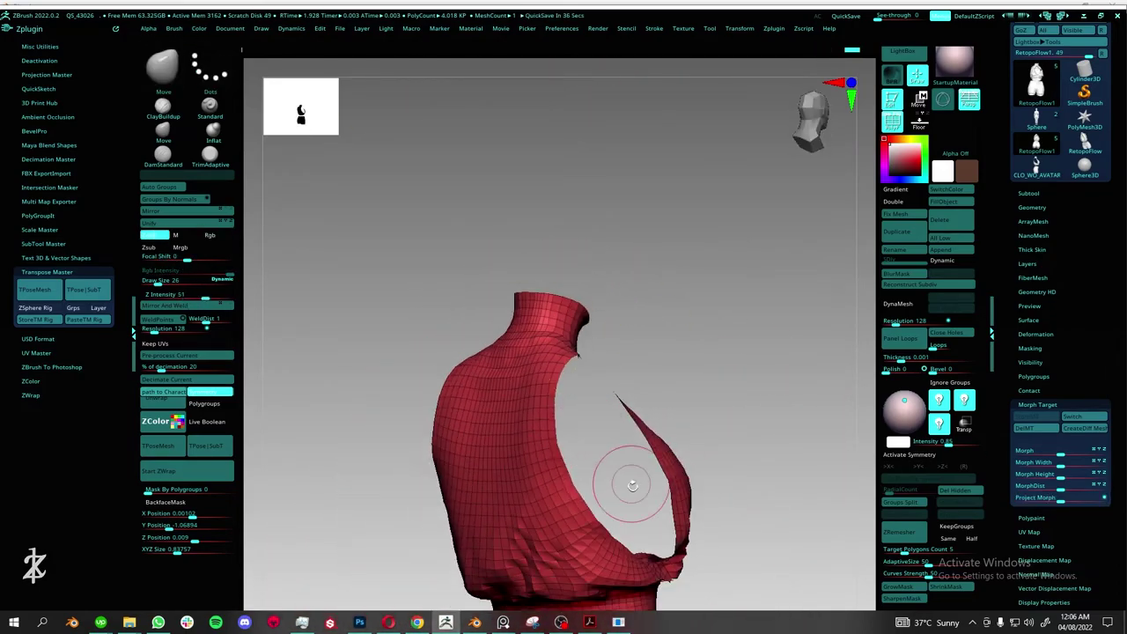
left_click(1035, 207)
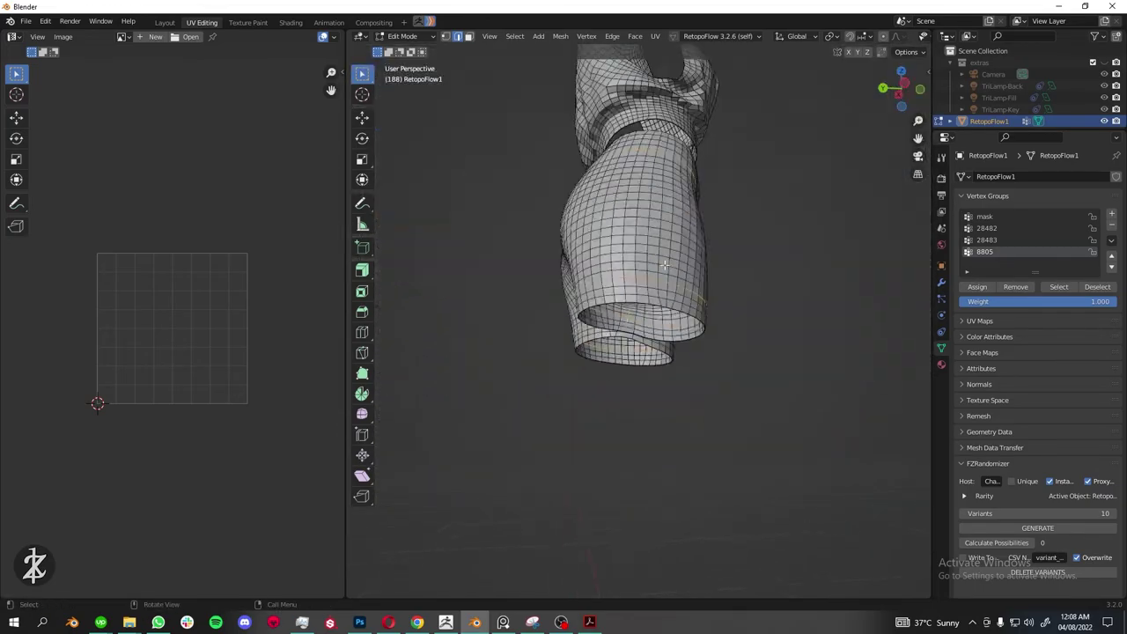
Mark seams on the shorts' waist and leg edge loops, then orbit to a rear three-quarter view.
right_click(573, 436)
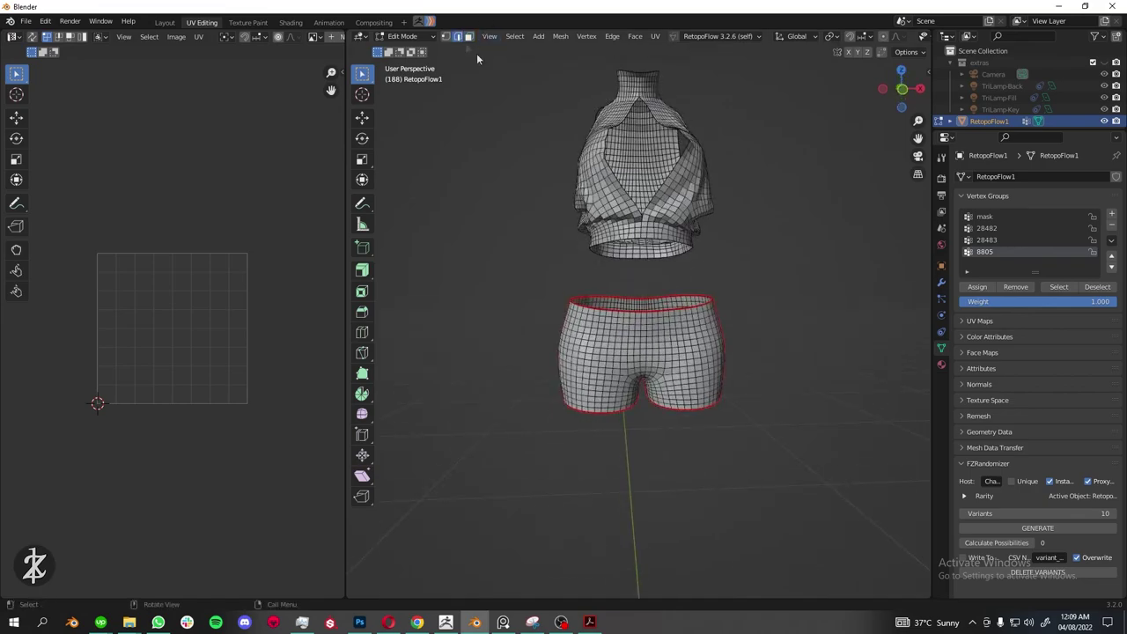
middle_click_drag(478, 58, 644, 331)
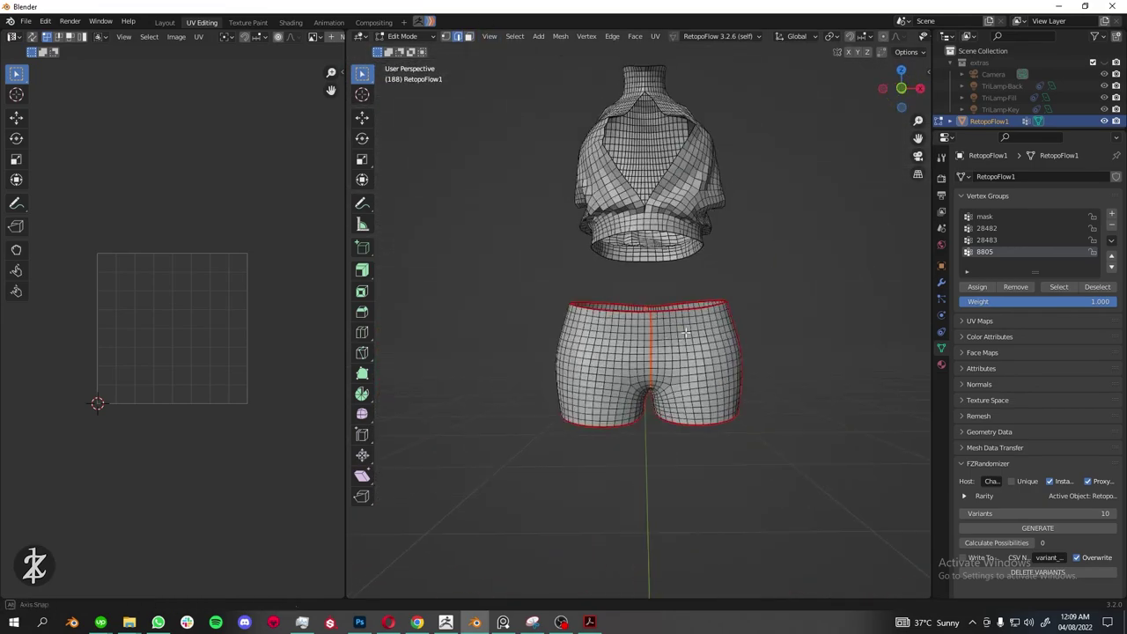